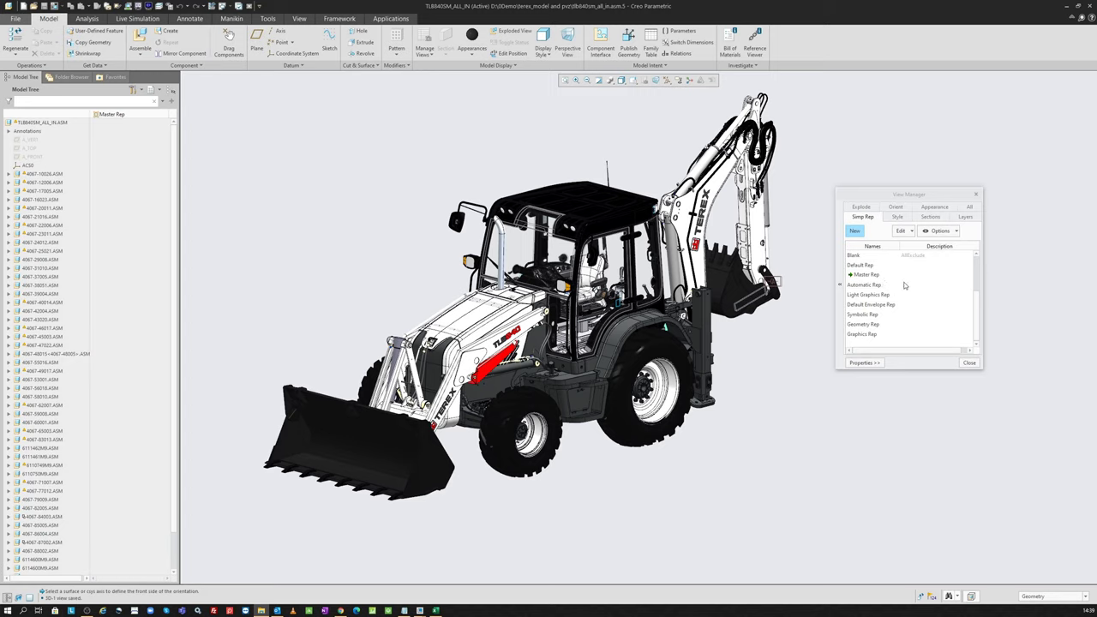
- Display the 00Chassis_And_Engine and then the 01Loader simplified reps, turning the loader toward the front
scroll(904, 285, "up", 2)
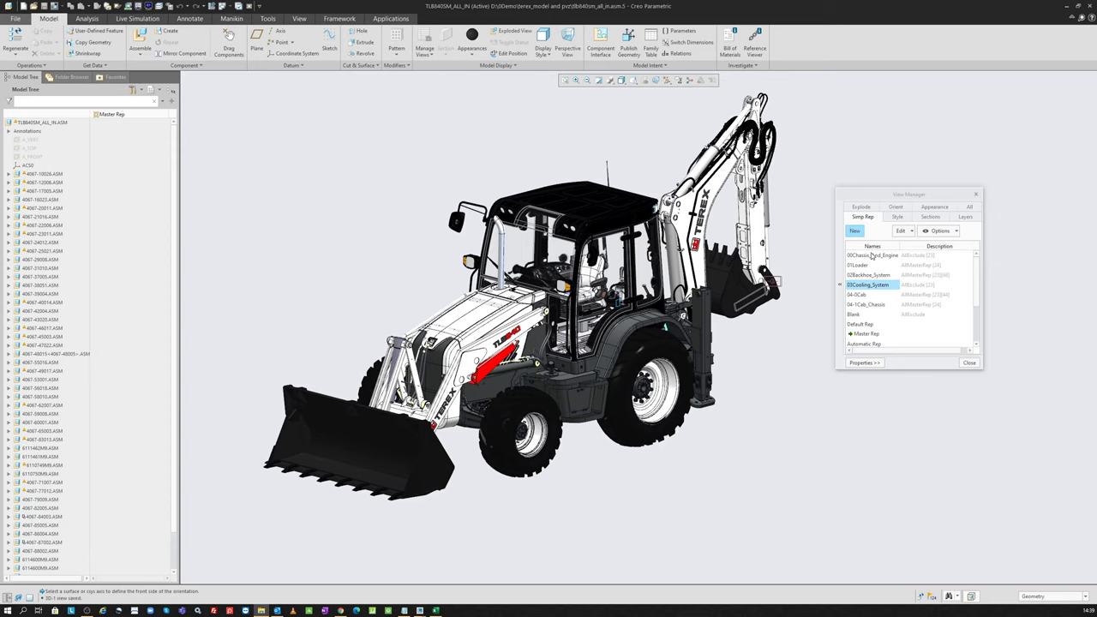
left_click(870, 254)
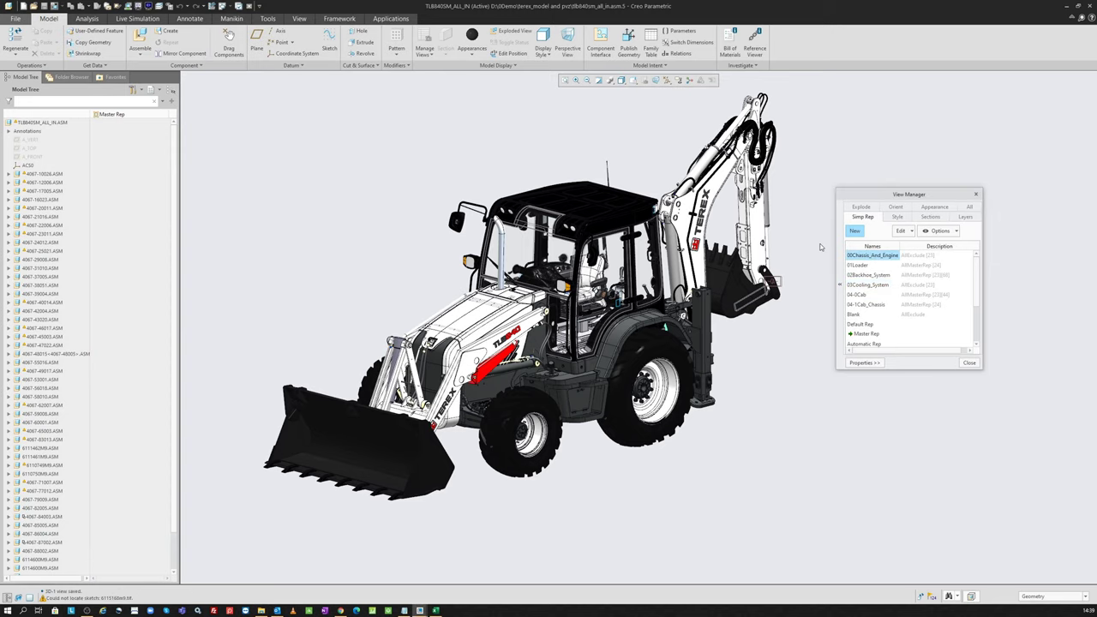
scroll(614, 271, "down", 2)
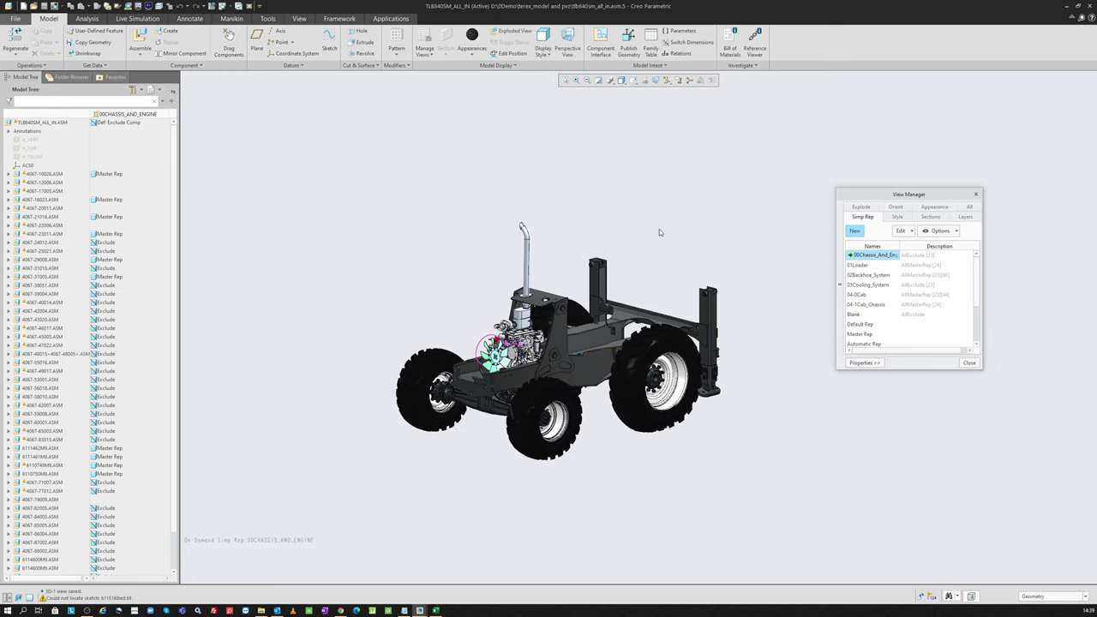
left_click(865, 266)
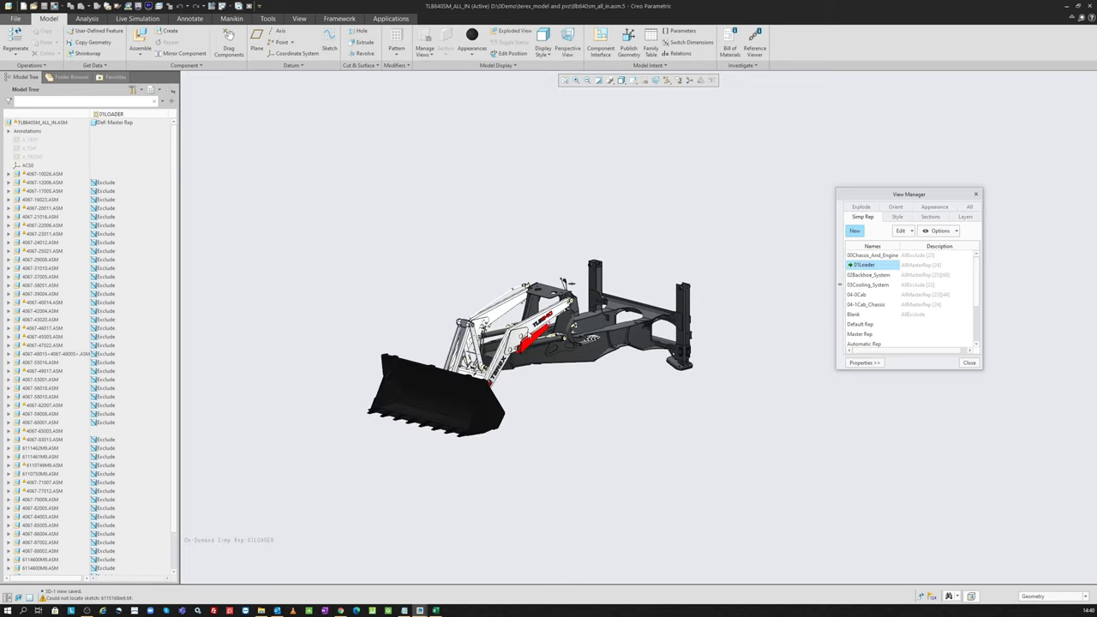
scroll(541, 317, "up", 3)
middle_click_drag(548, 323, 501, 338)
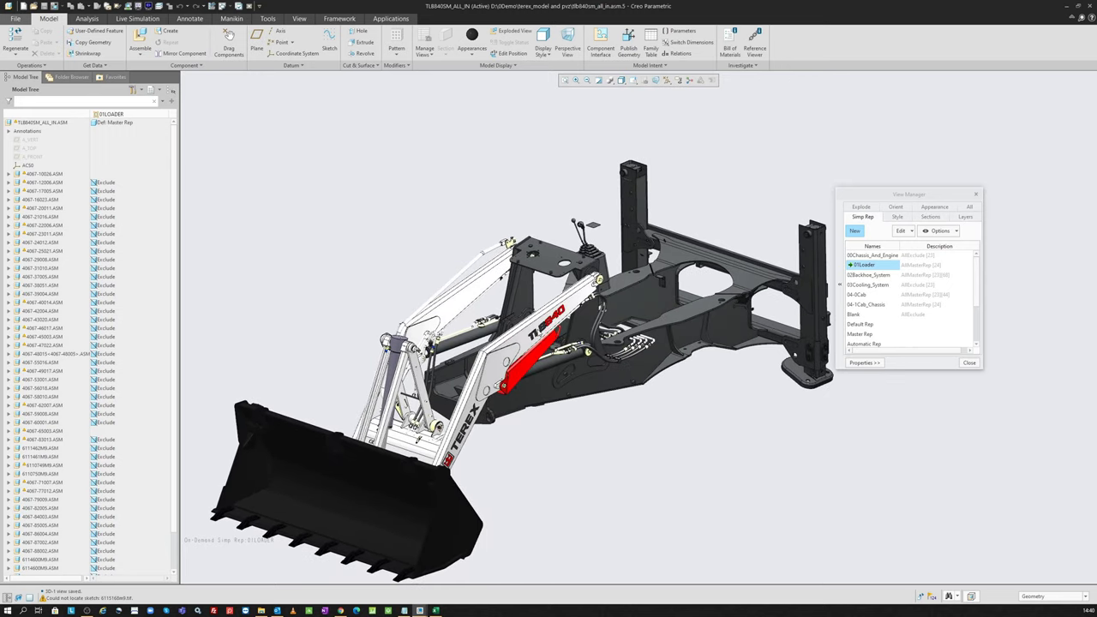
- Switch through 02Backhoe_System and 03Cooling_System, ending on the 04-0Cab simplified rep
left_click(876, 275)
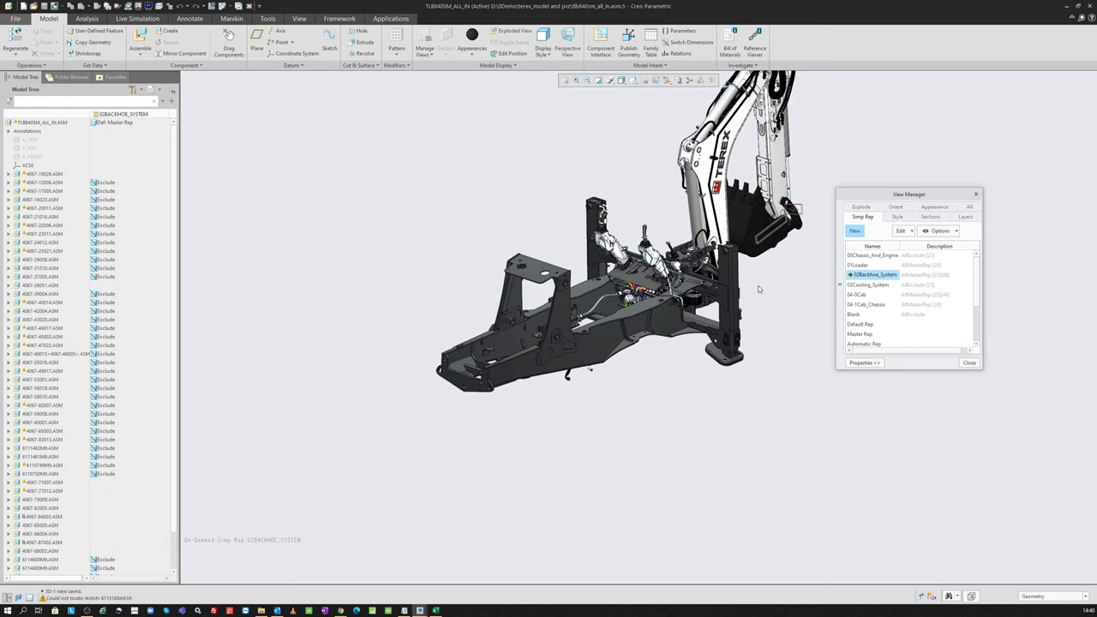
left_click(866, 286)
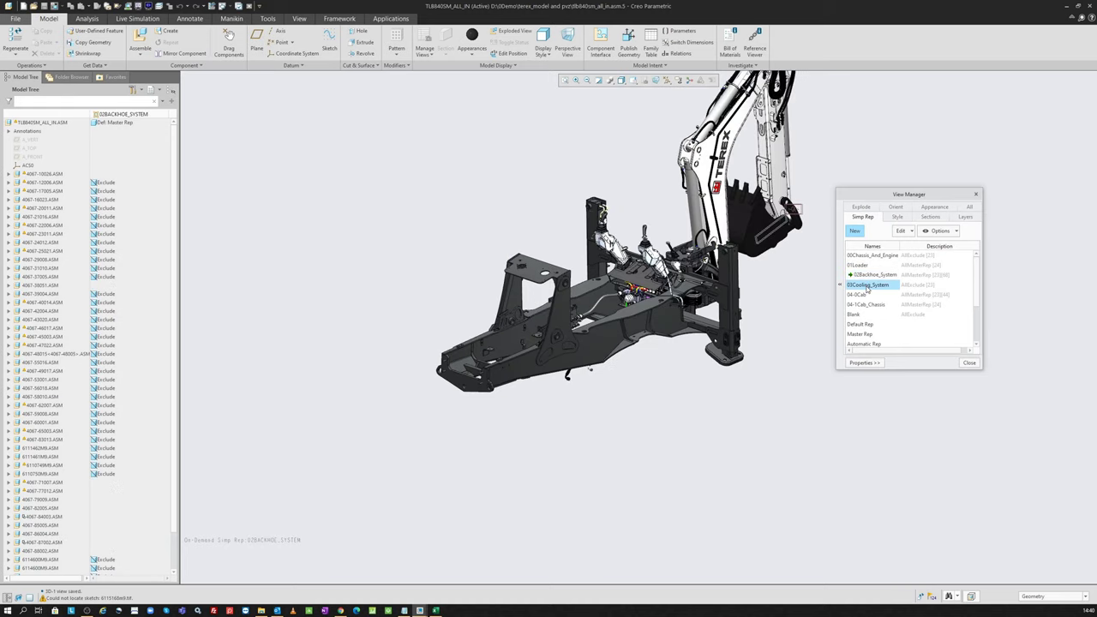
double_click(866, 286)
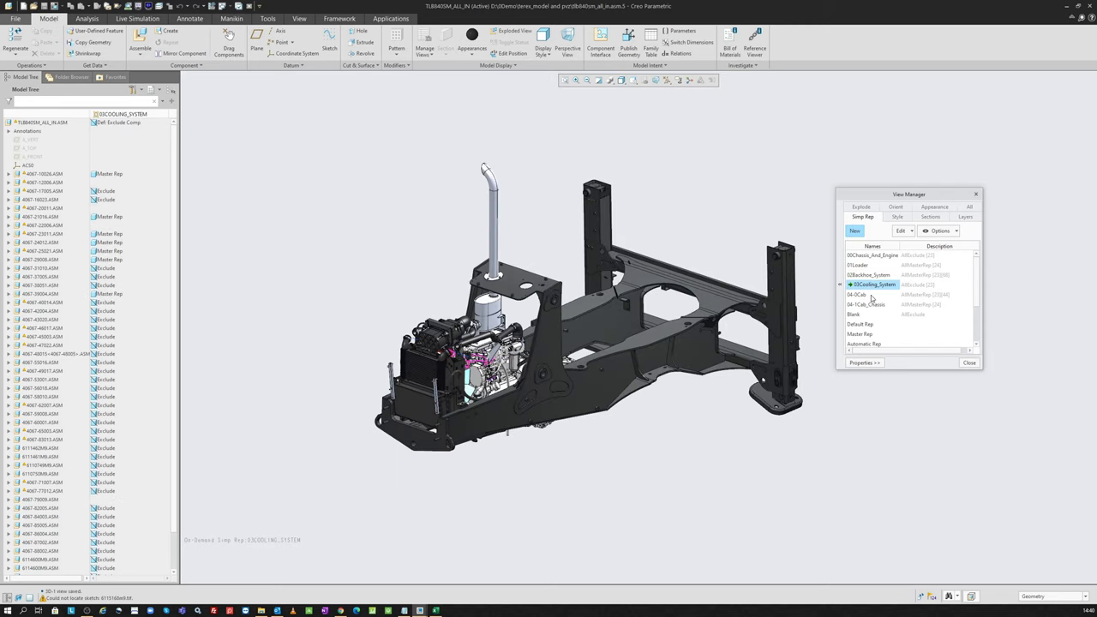
left_click(869, 294)
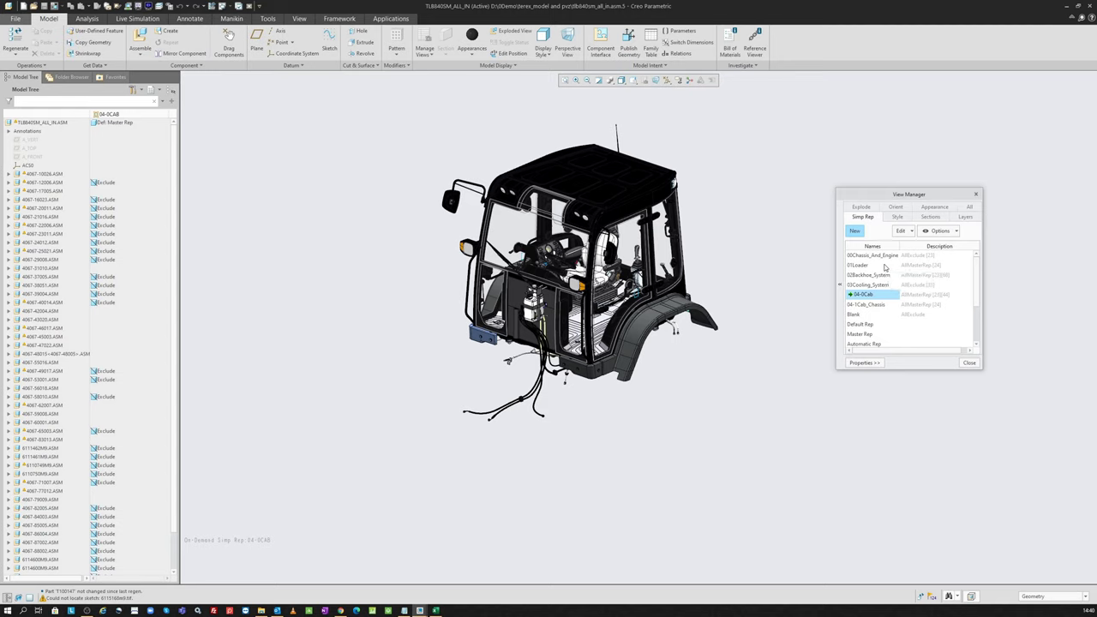
- Activate Master Rep, rotate the backhoe to a side-on view, and close View Manager
left_click(869, 335)
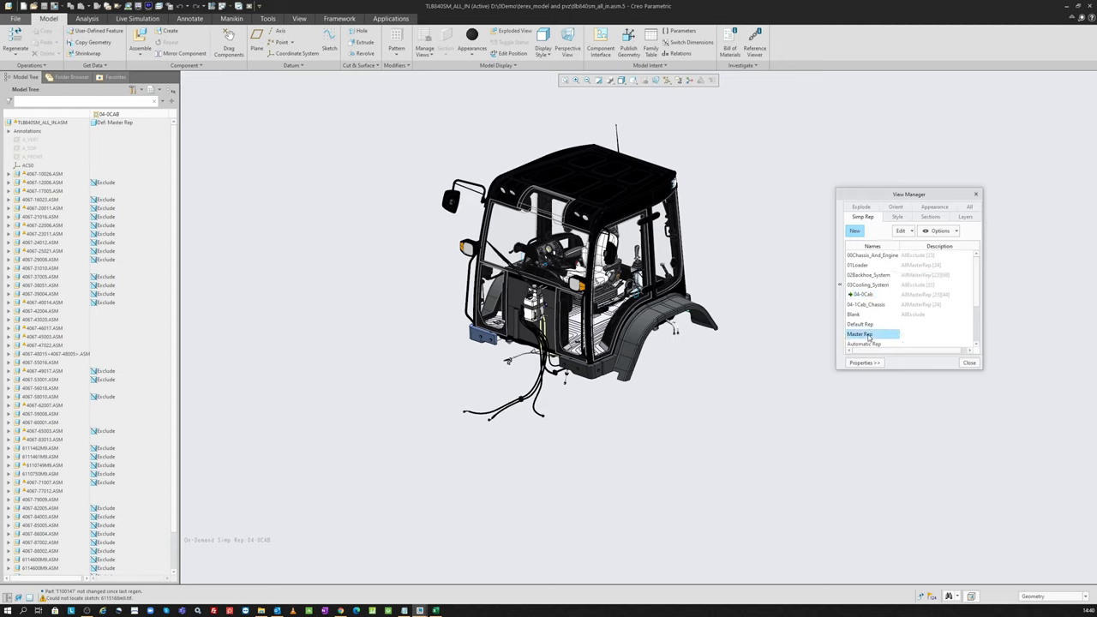
scroll(865, 269, "down", 1)
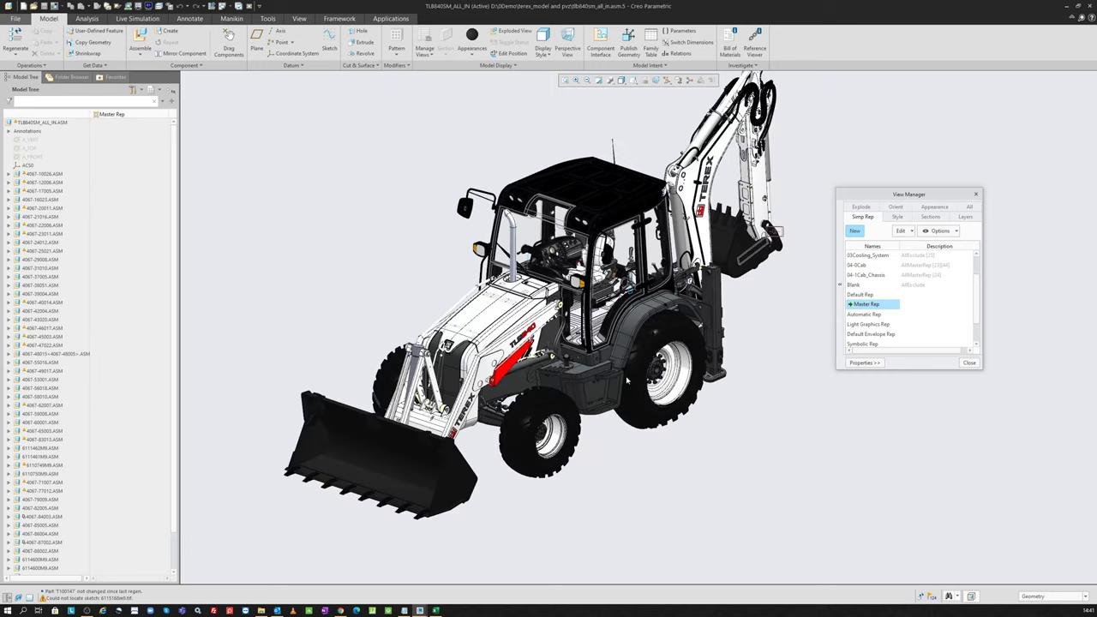
middle_click_drag(595, 258, 608, 348)
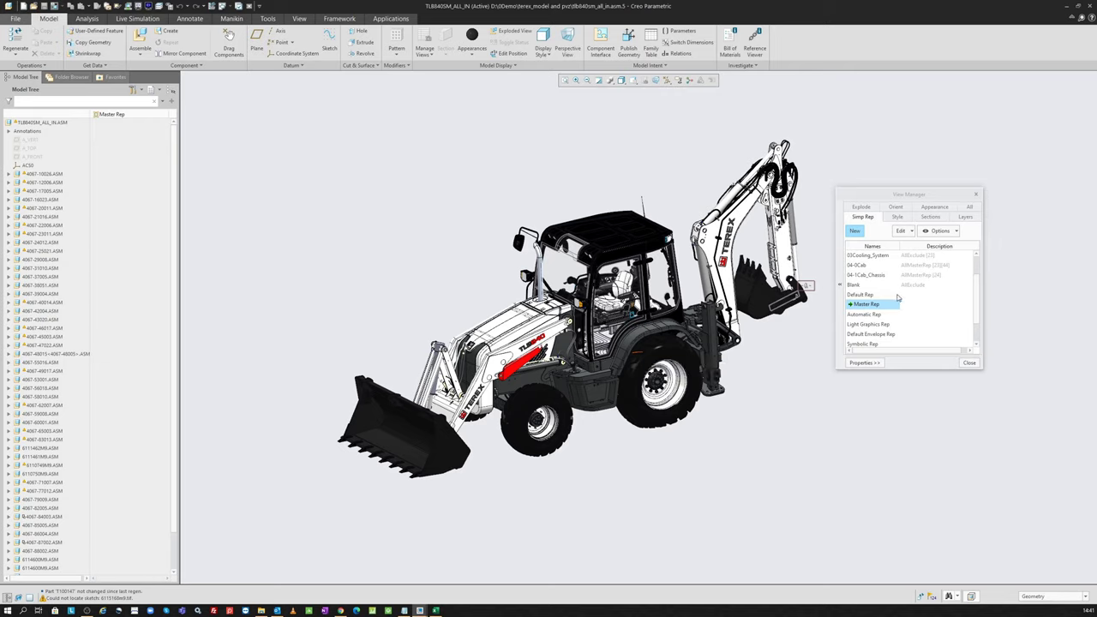
left_click(968, 363)
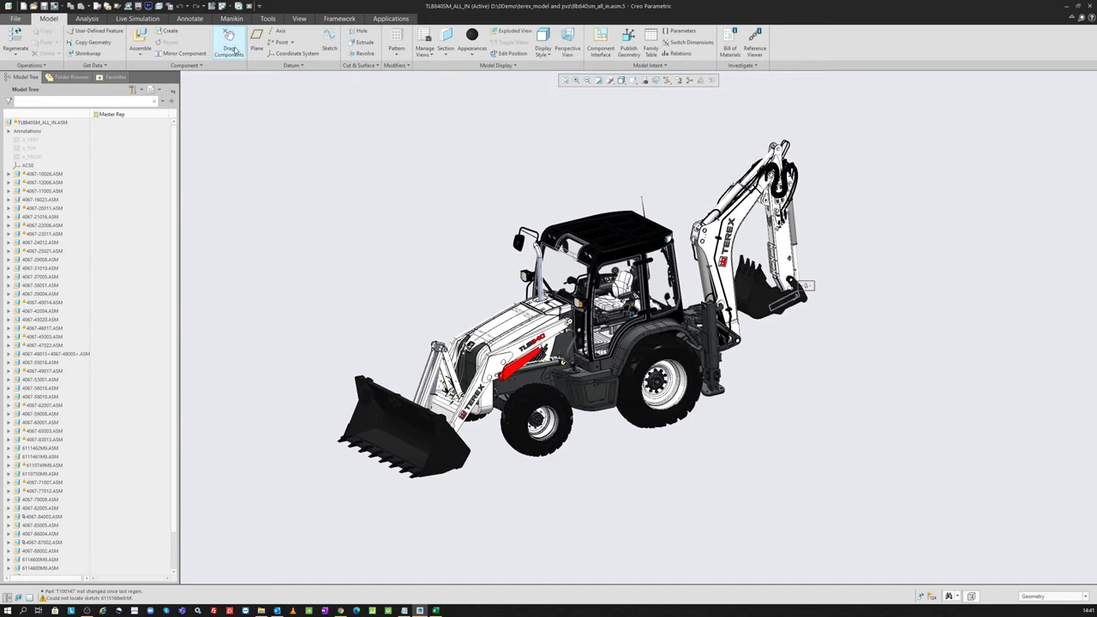
- Close the assembly window and select tlb840sm_all_in.asm in the File Open dialog
left_click(248, 7)
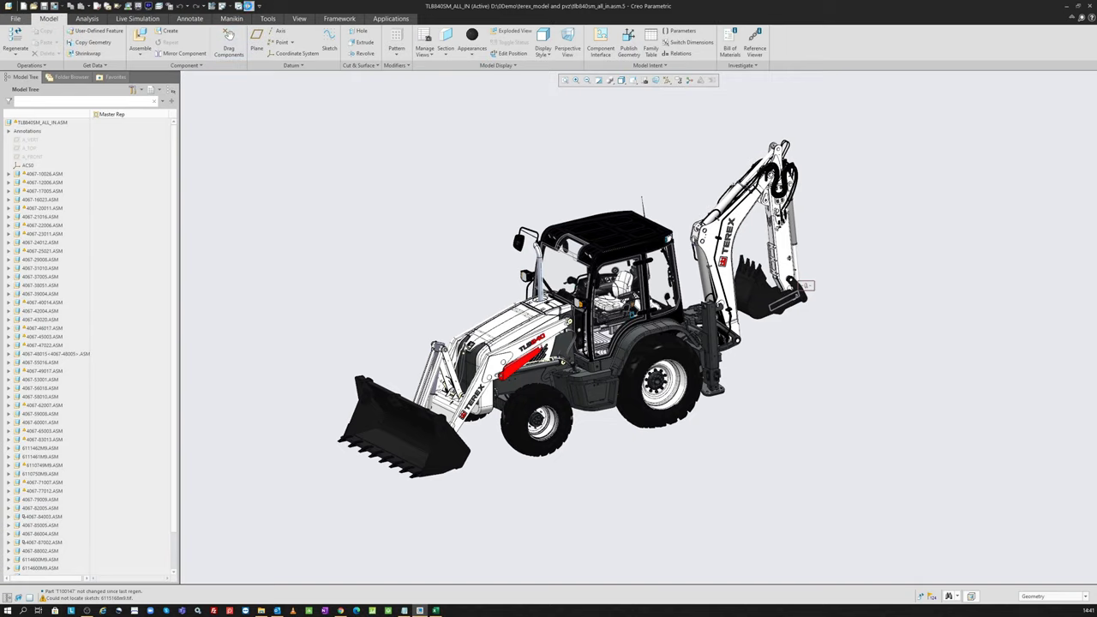
left_click(26, 39)
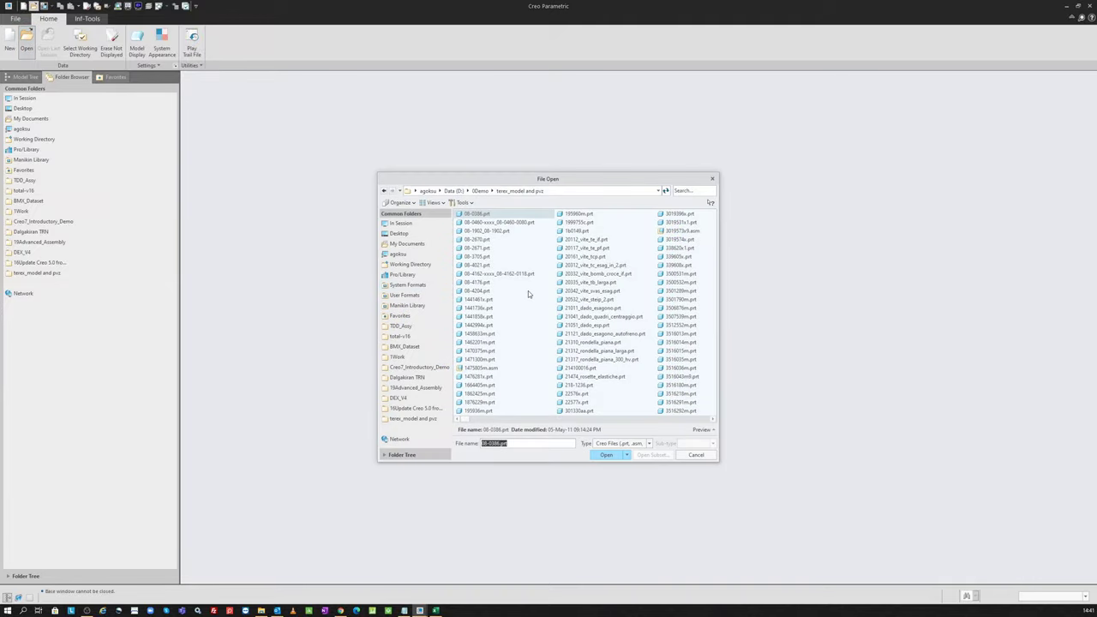
scroll(528, 292, "down", 5)
scroll(527, 292, "down", 3)
scroll(528, 294, "down", 5)
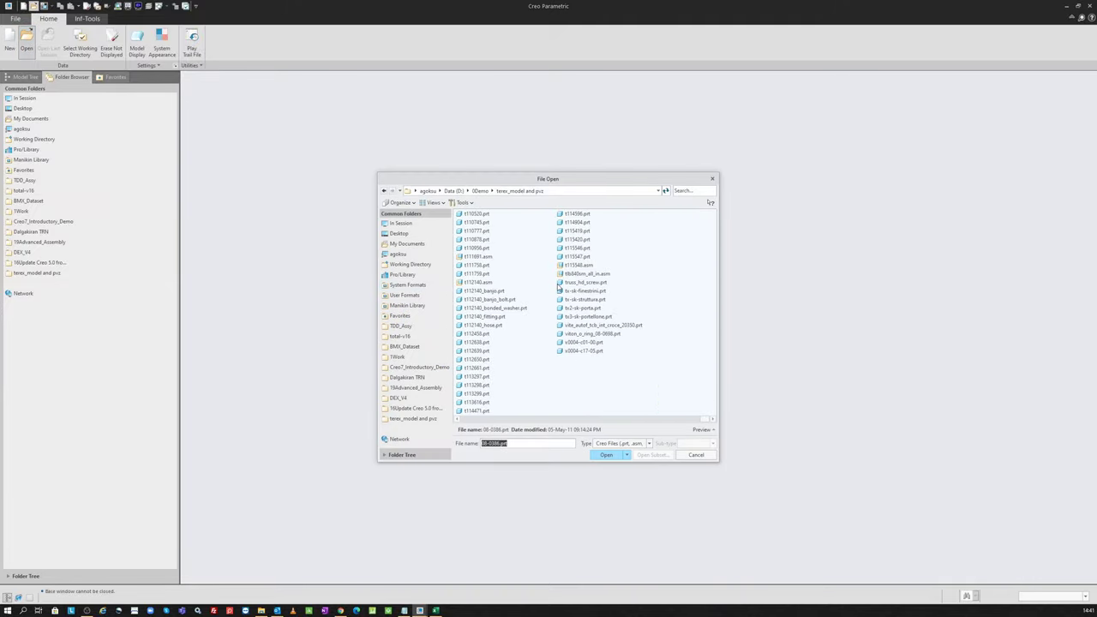
left_click(587, 274)
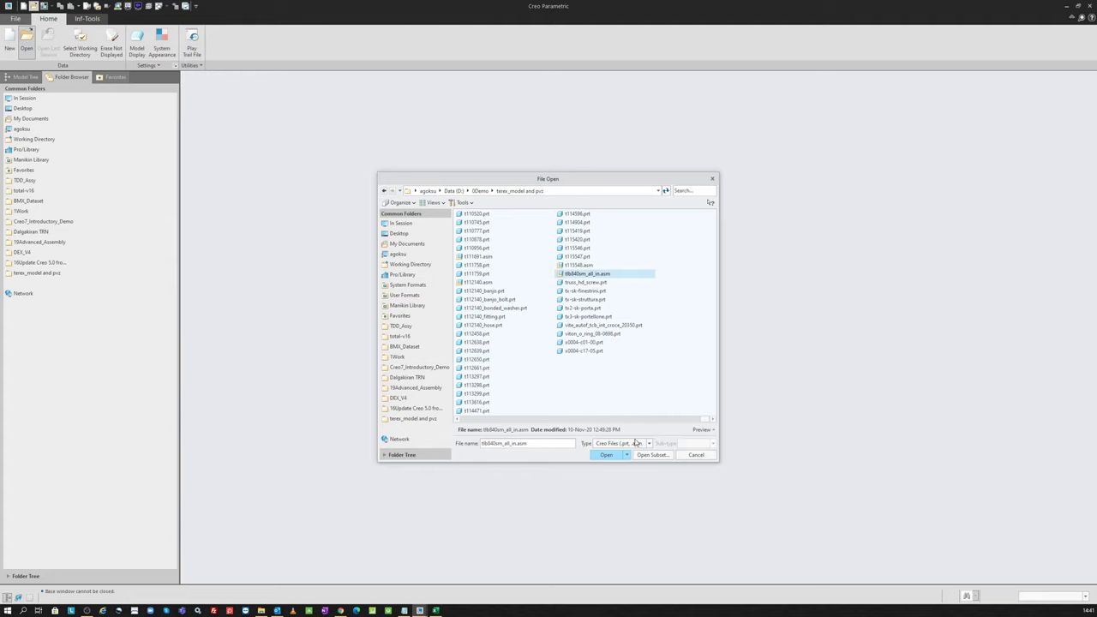
left_click(597, 458)
- Choose Open Representation from the Open options for tlb840sm_all_in.asm
left_click(627, 455)
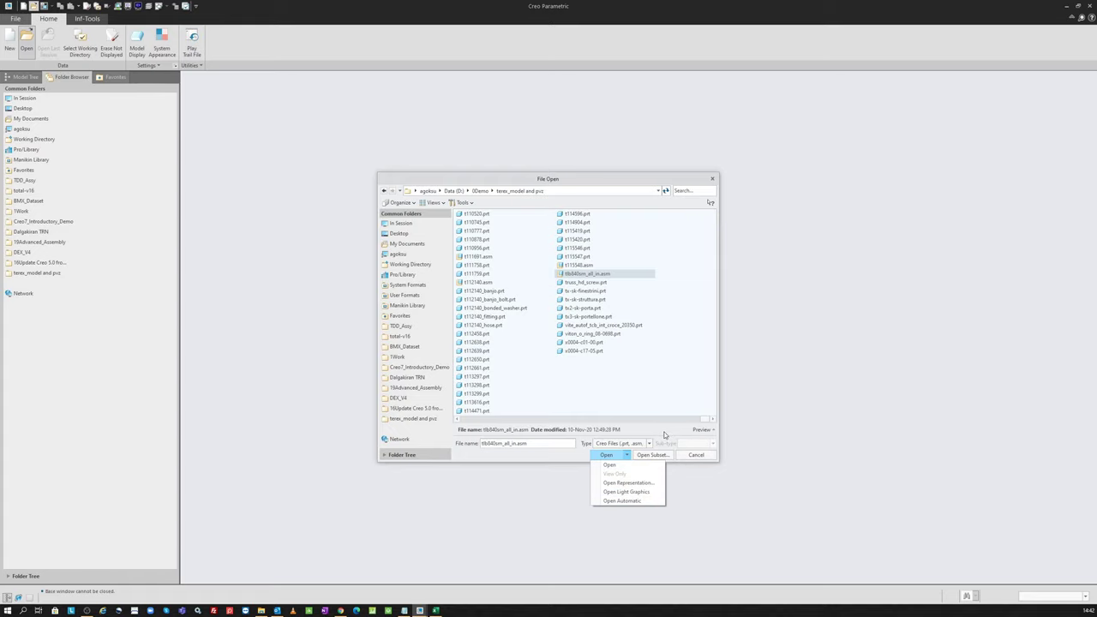
left_click(663, 435)
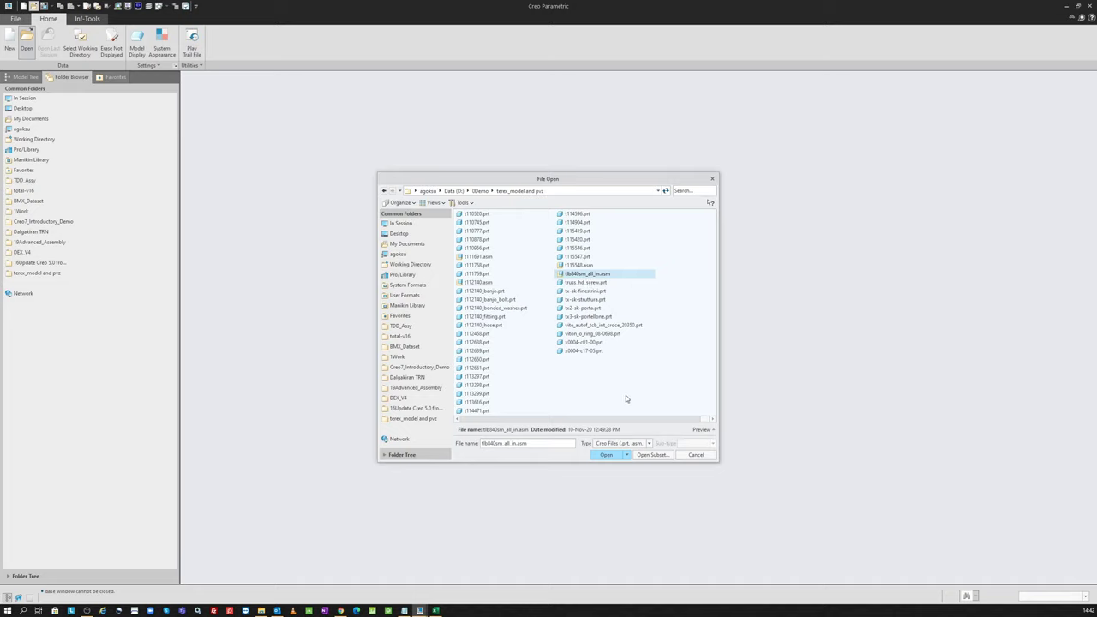
left_click(626, 455)
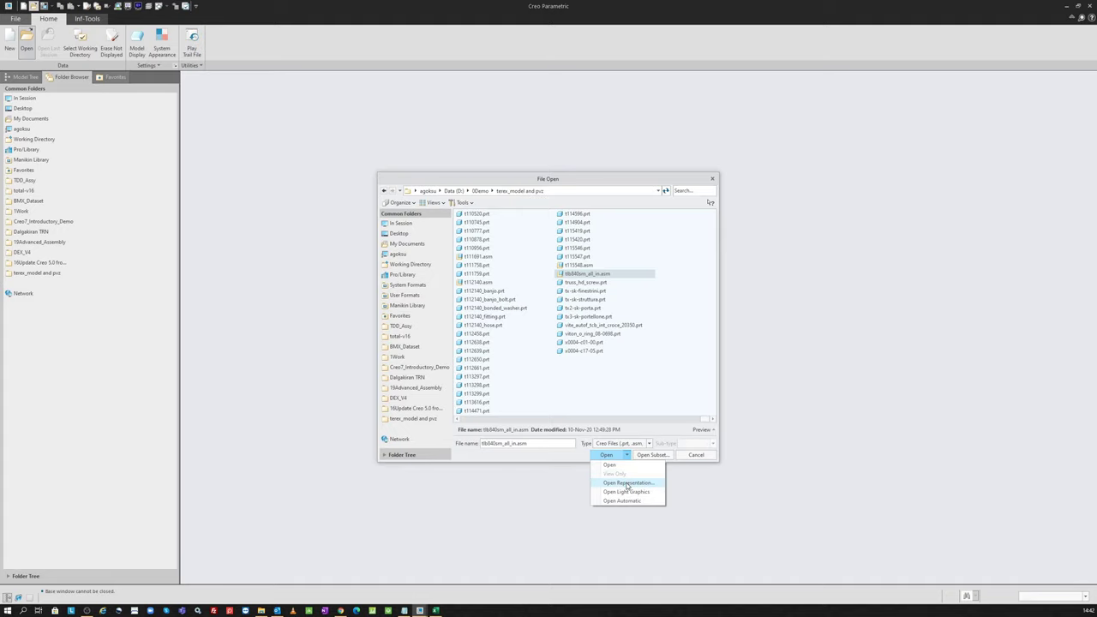
left_click(624, 483)
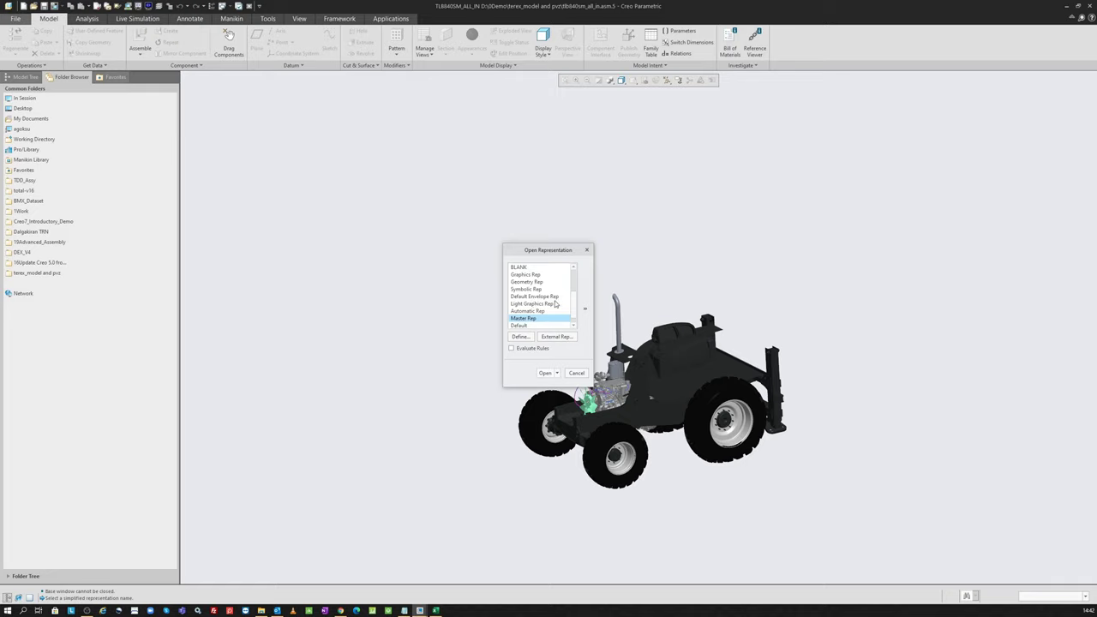
- Step through the Master, Automatic and Default entries in the representation list
left_click(528, 320)
left_click(526, 311)
left_click(519, 323)
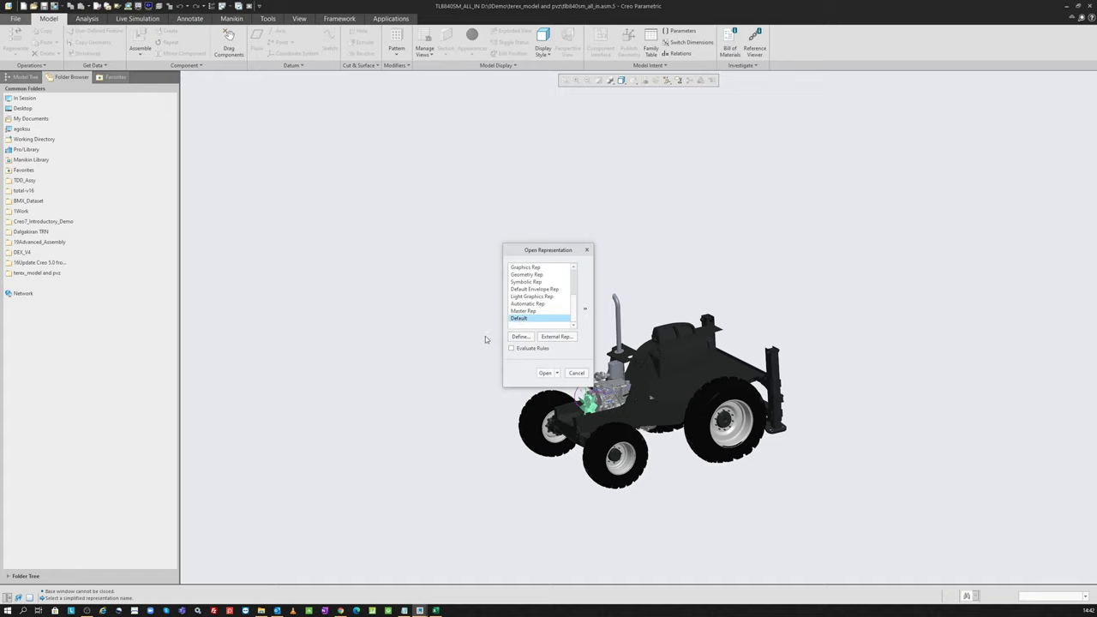
scroll(574, 310, "up", 2)
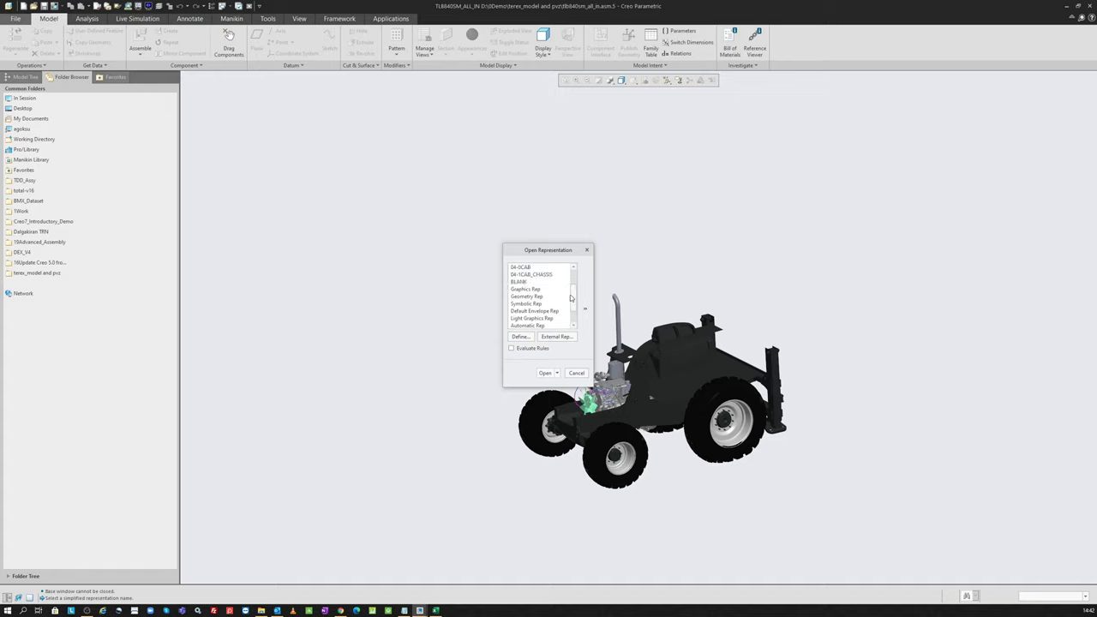
scroll(574, 310, "up", 2)
scroll(574, 310, "up", 2)
- Browse 00CHASSIS_AND_ENGINE, 03COOLING_SYSTEM, 04-0CAB and Master, finally selecting 04-1CAB_CHASSIS
left_click(528, 267)
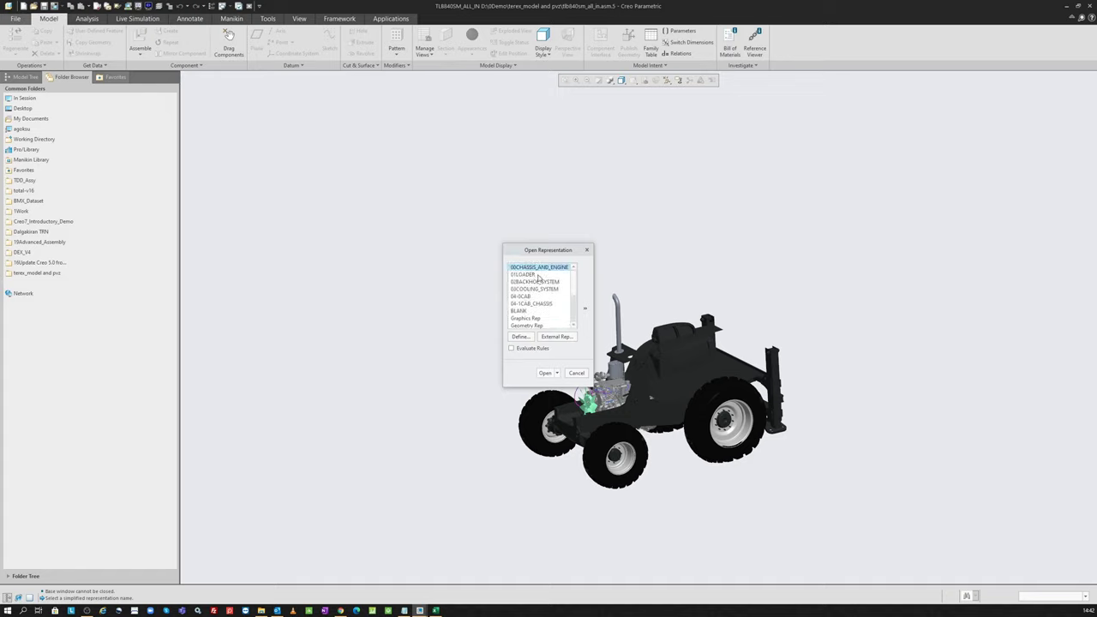
left_click(531, 289)
left_click(530, 296)
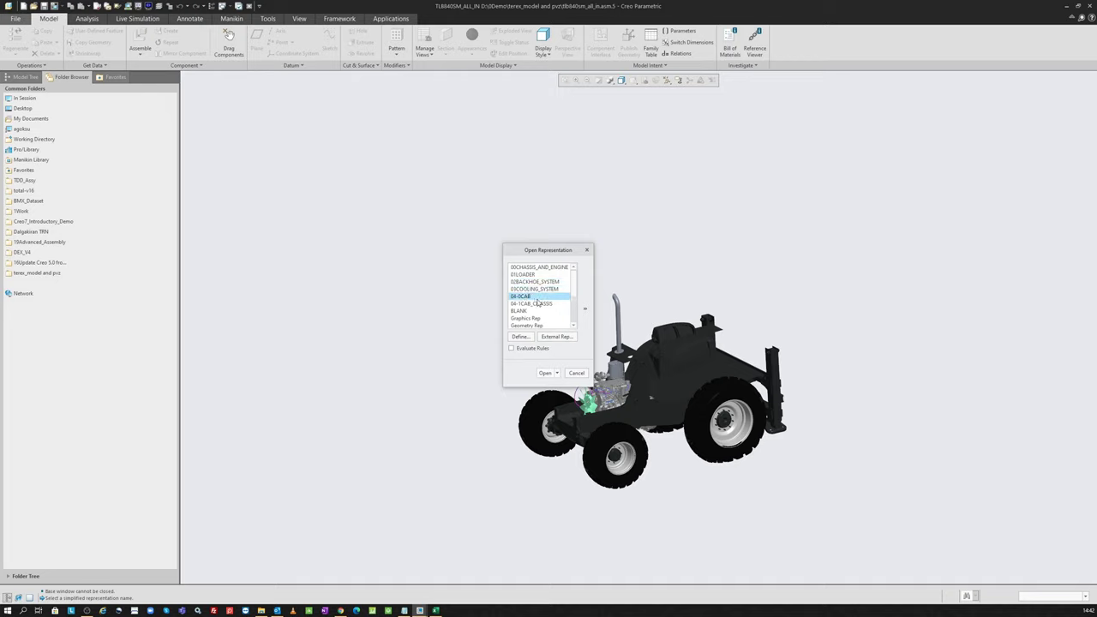
scroll(531, 296, "down", 2)
left_click(524, 311)
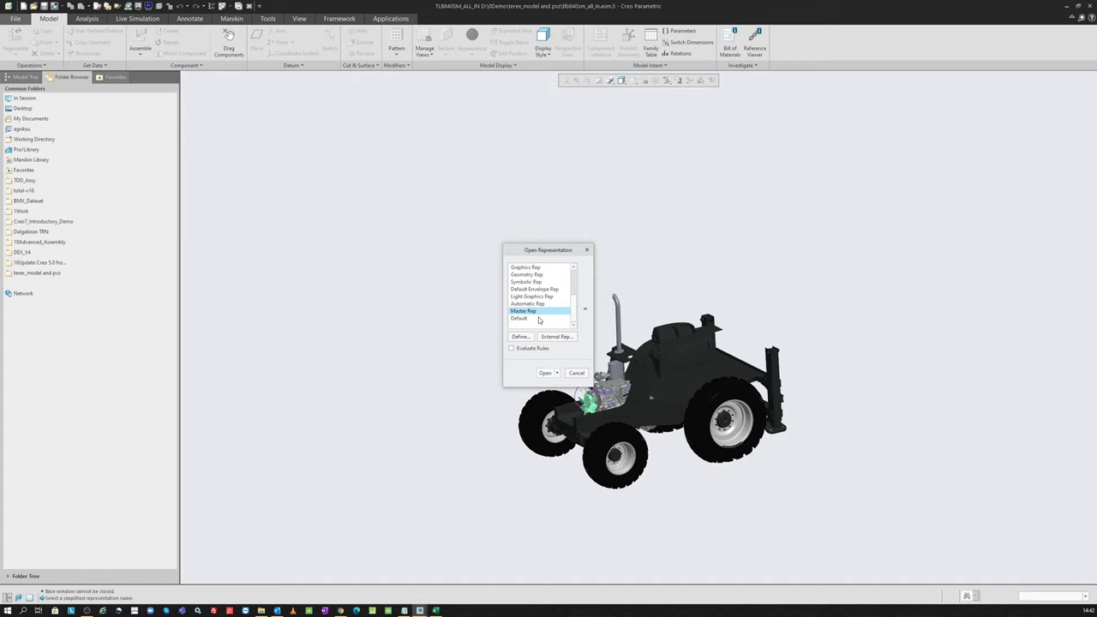
scroll(547, 304, "up", 3)
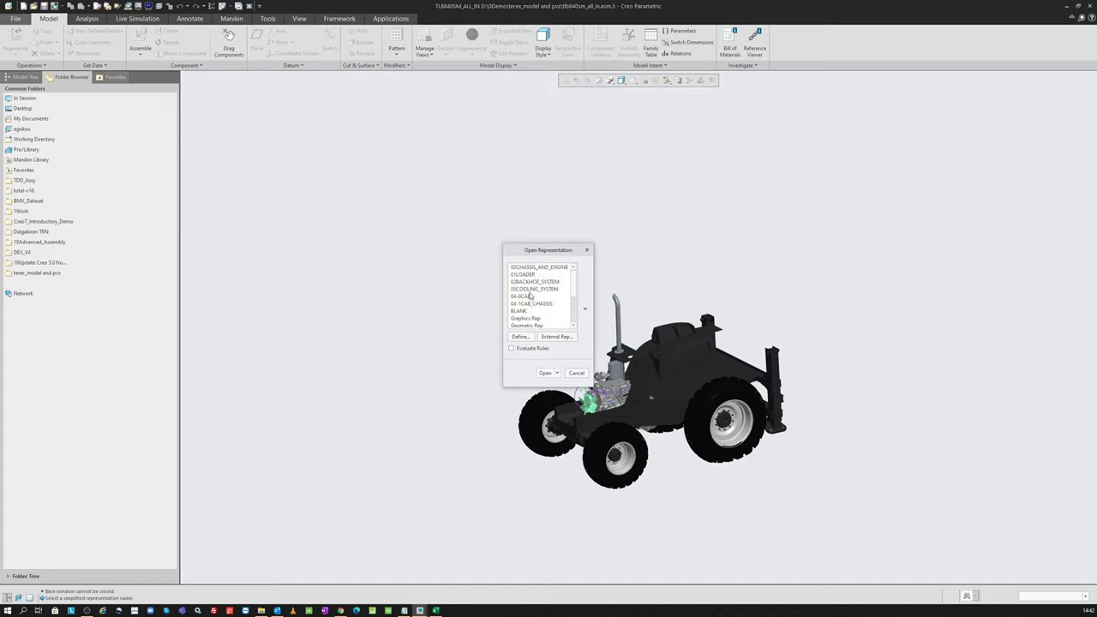
left_click(529, 290)
left_click(530, 304)
- Open the assembly in 04-1CAB_CHASSIS, confirm it is the active simplified rep, and close View Manager
double_click(533, 305)
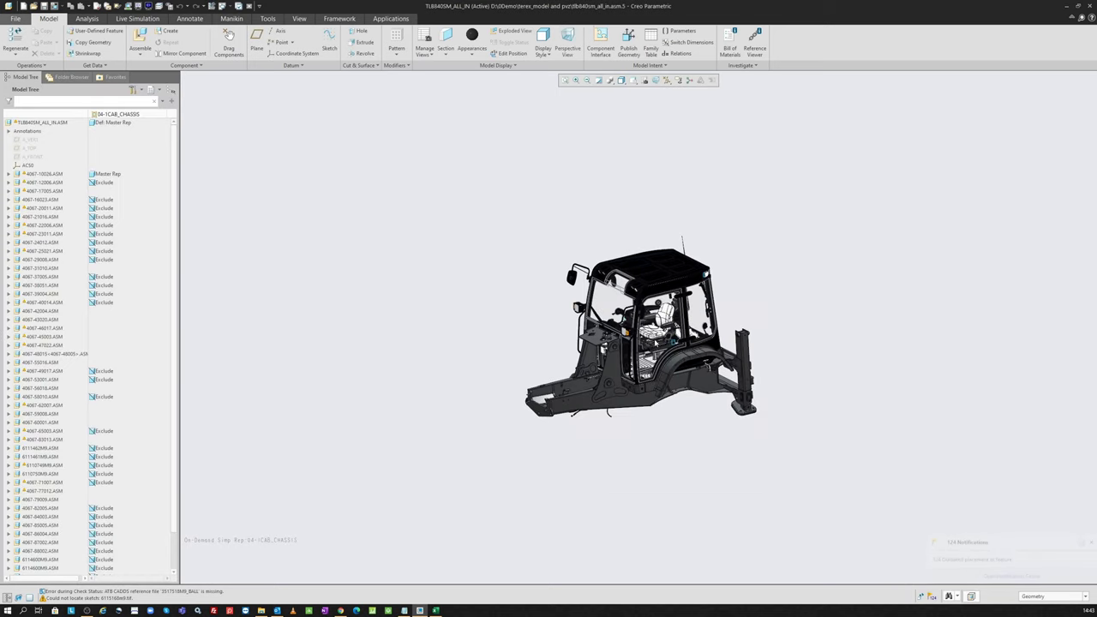
scroll(634, 334, "up", 5)
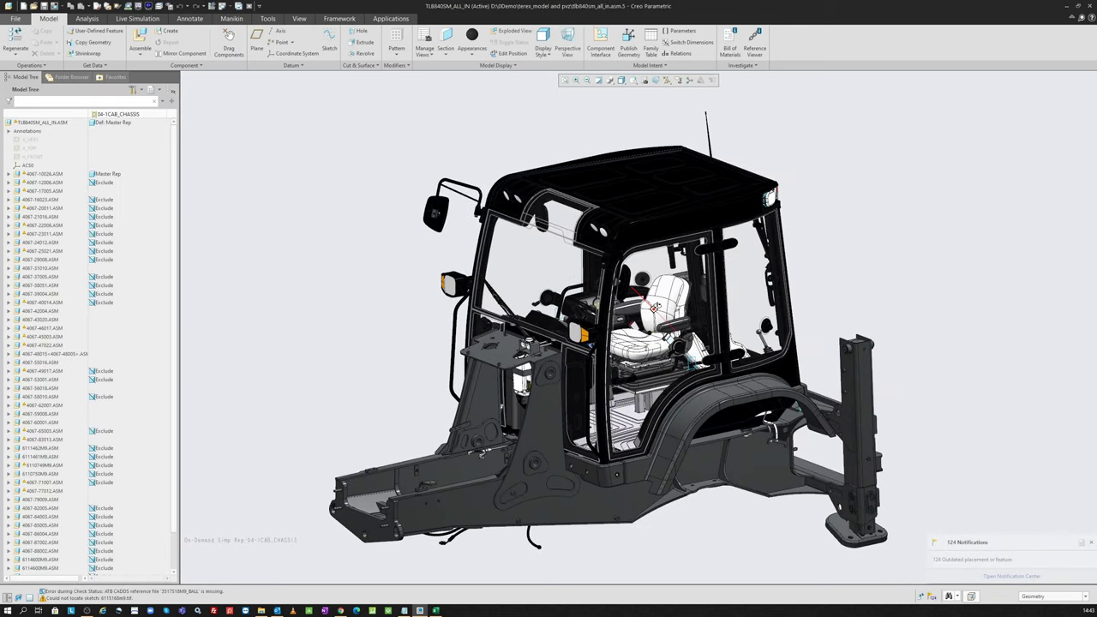
left_click(645, 80)
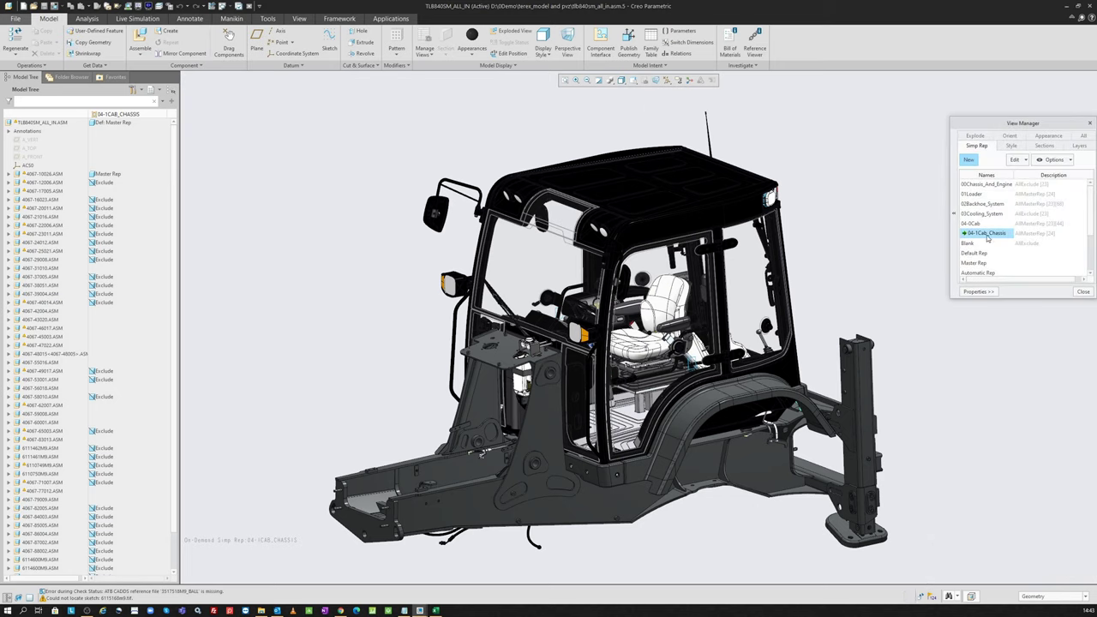
mouse_move(985, 233)
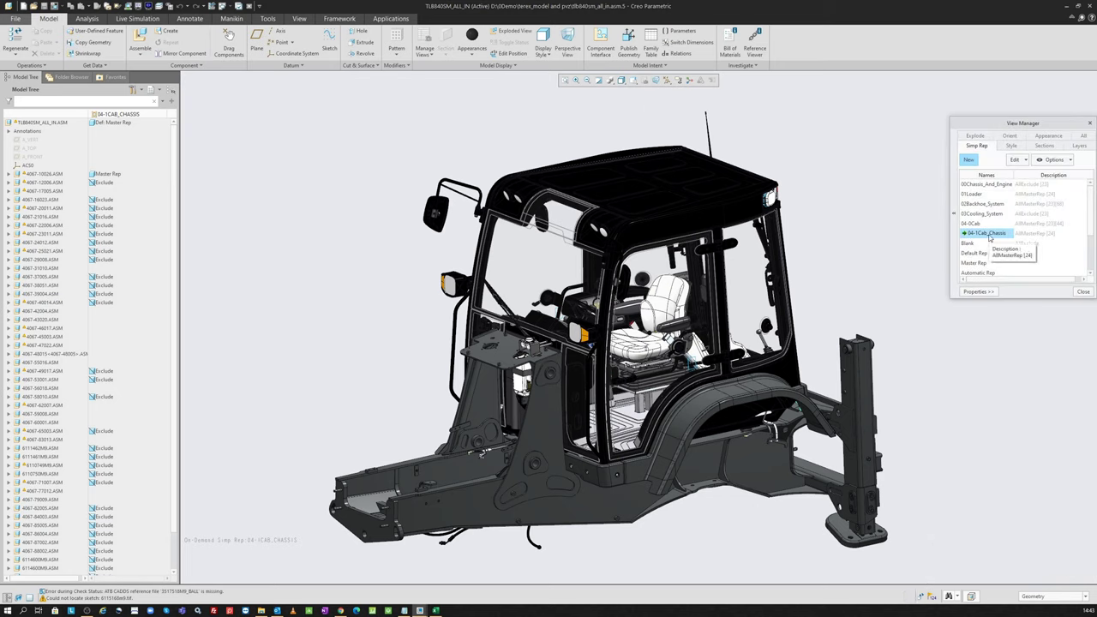
left_click(1082, 292)
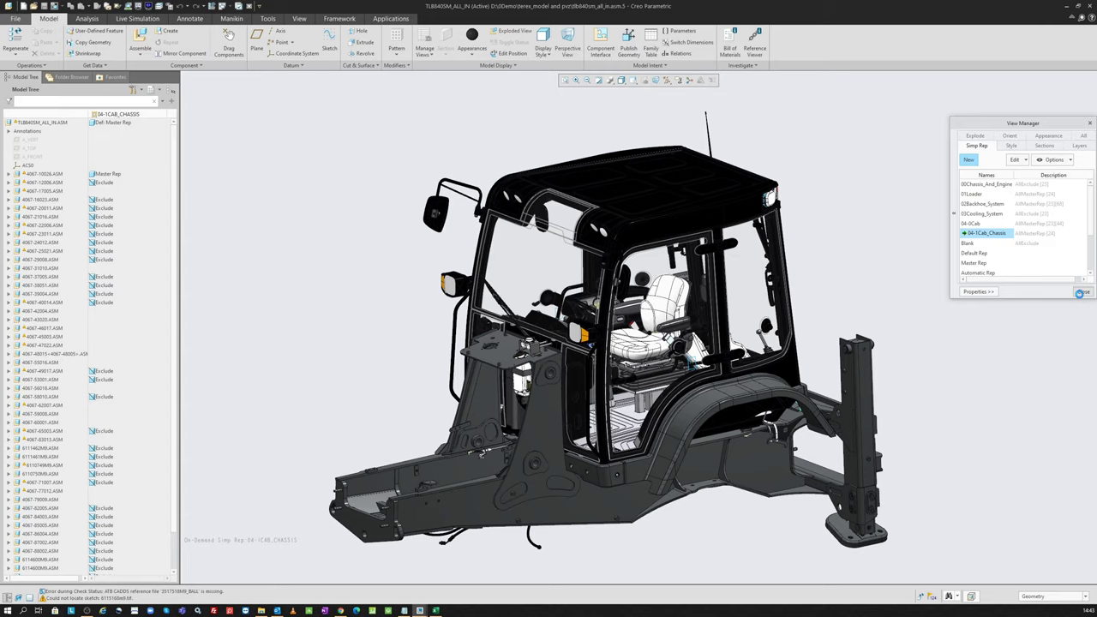
- Close the assembly window and select tlb840sm_all_in.asm with the file type set to Assembly (*.asm)
left_click(248, 6)
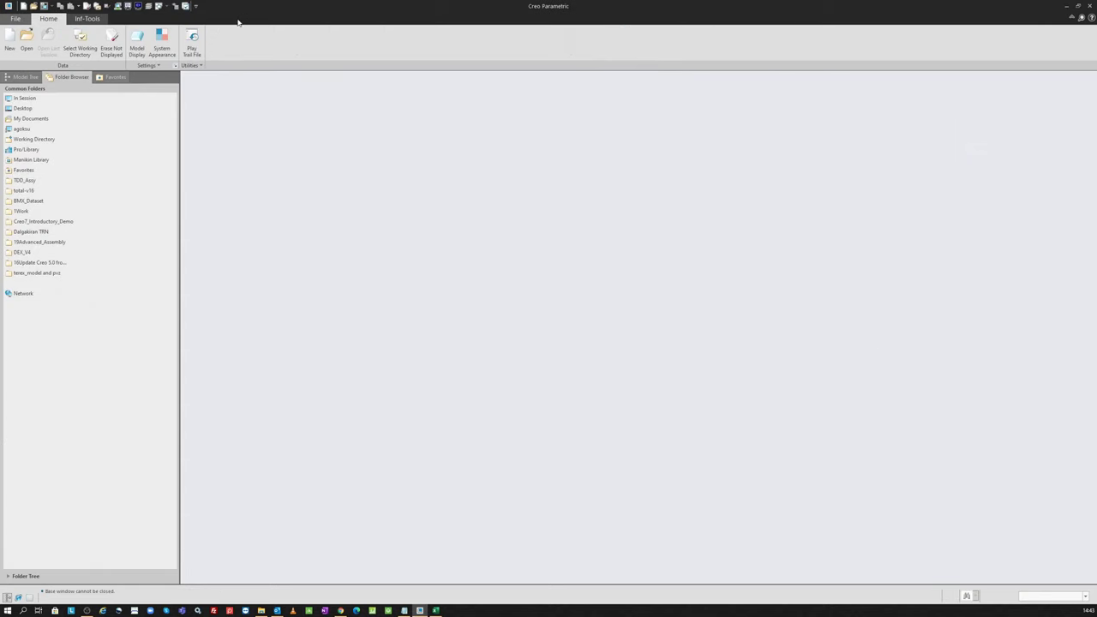
left_click(26, 43)
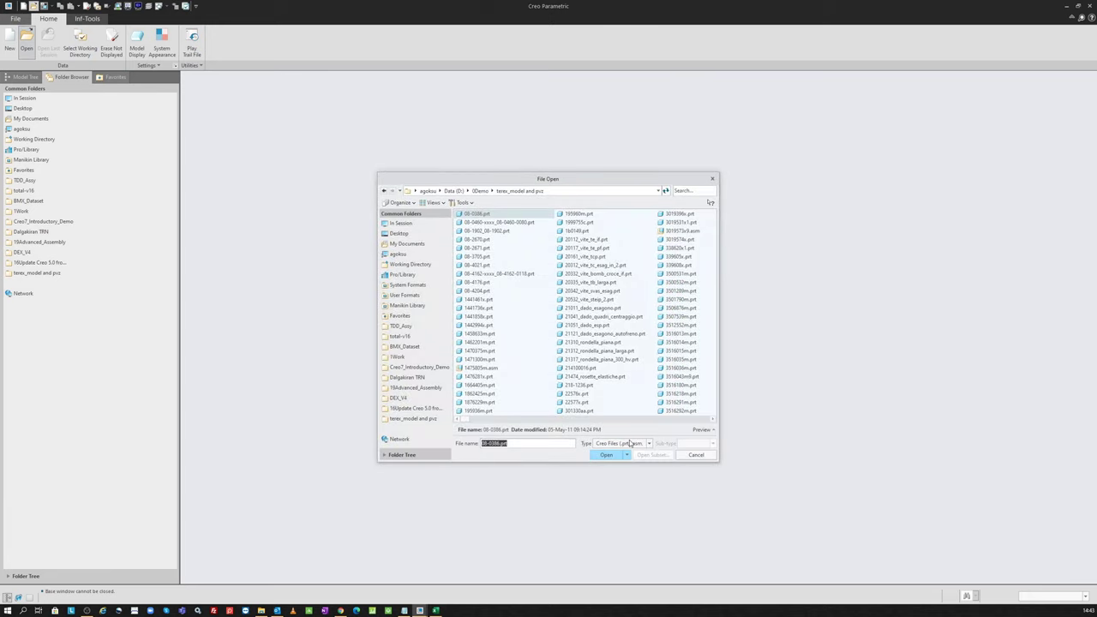
left_click(630, 443)
left_click(608, 360)
scroll(557, 300, "down", 3)
scroll(565, 308, "down", 3)
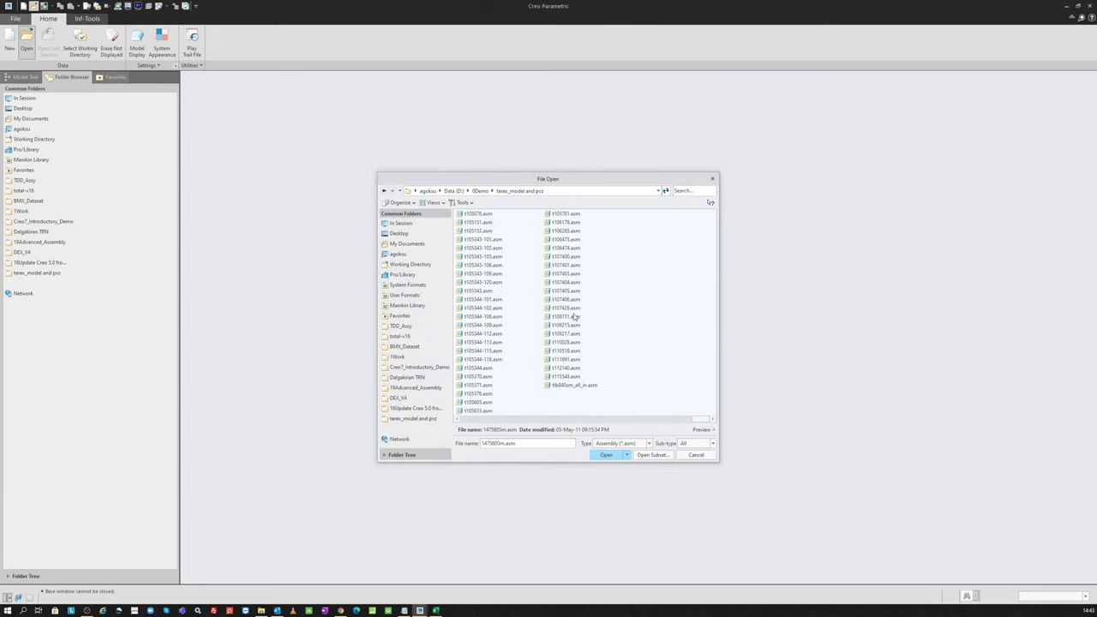
left_click(578, 385)
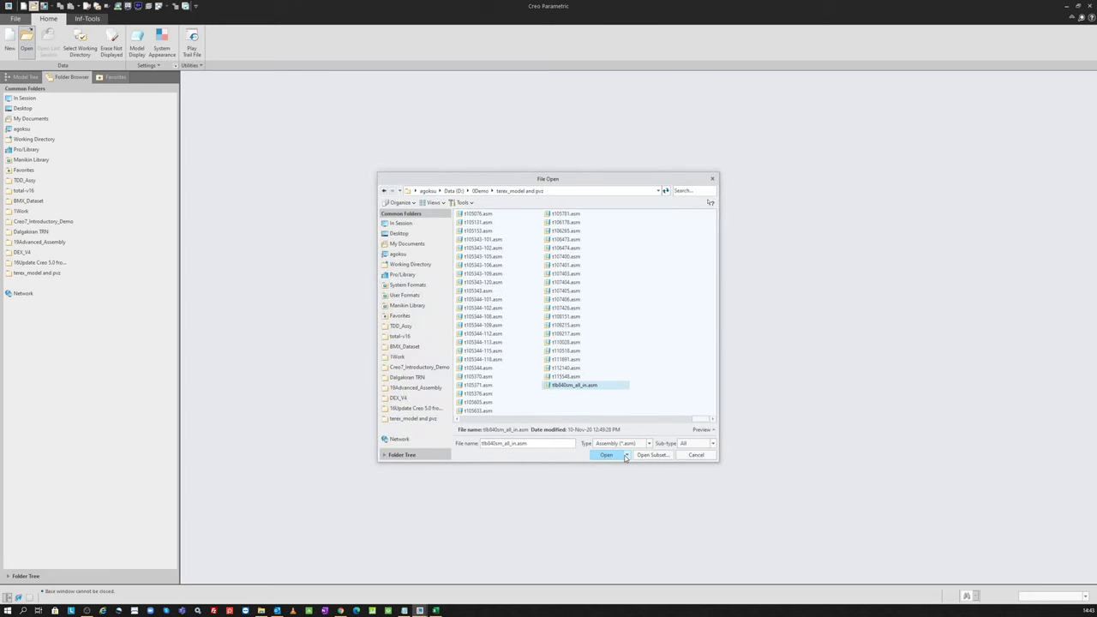
- Open it via Open Representation and pick the 04-1CAB_CHASSIS rep
left_click(626, 454)
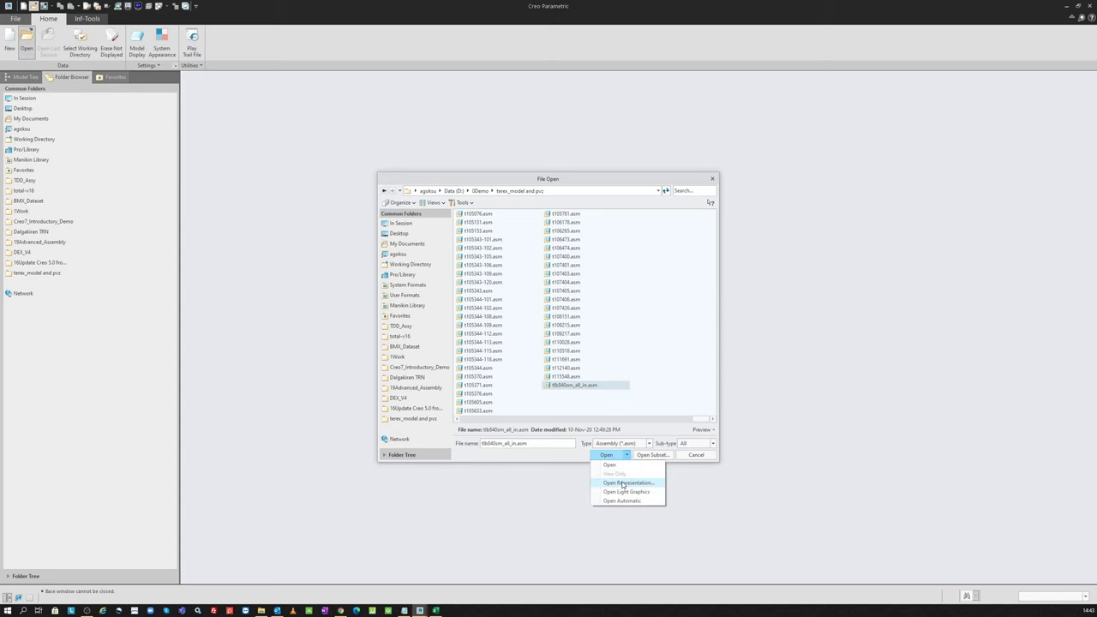
left_click(623, 483)
left_click_drag(552, 250, 497, 211)
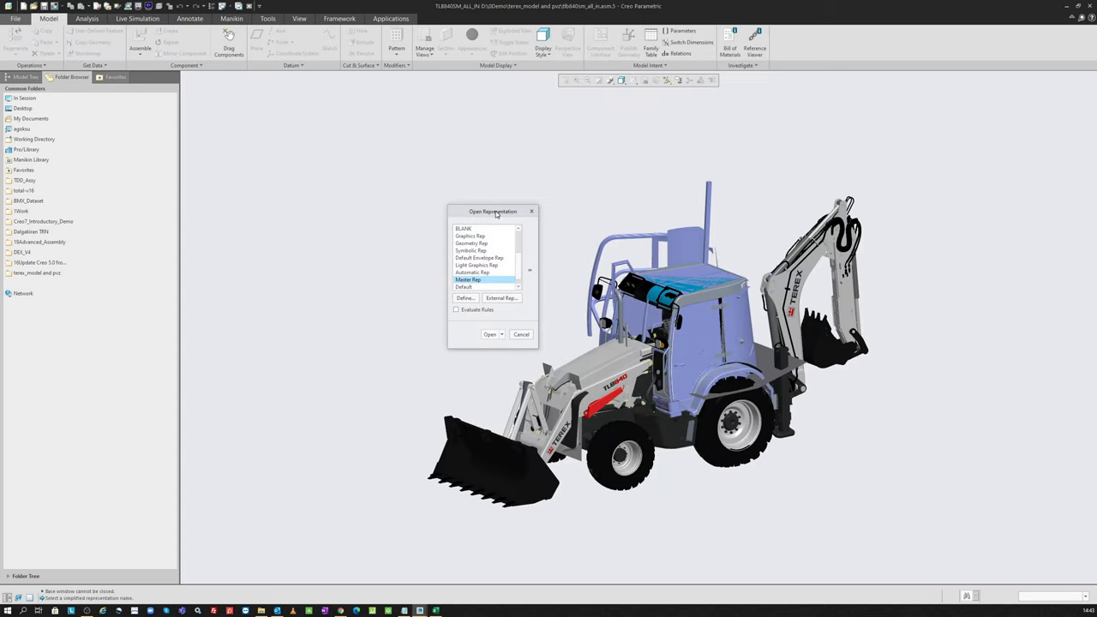
scroll(484, 253, "up", 2)
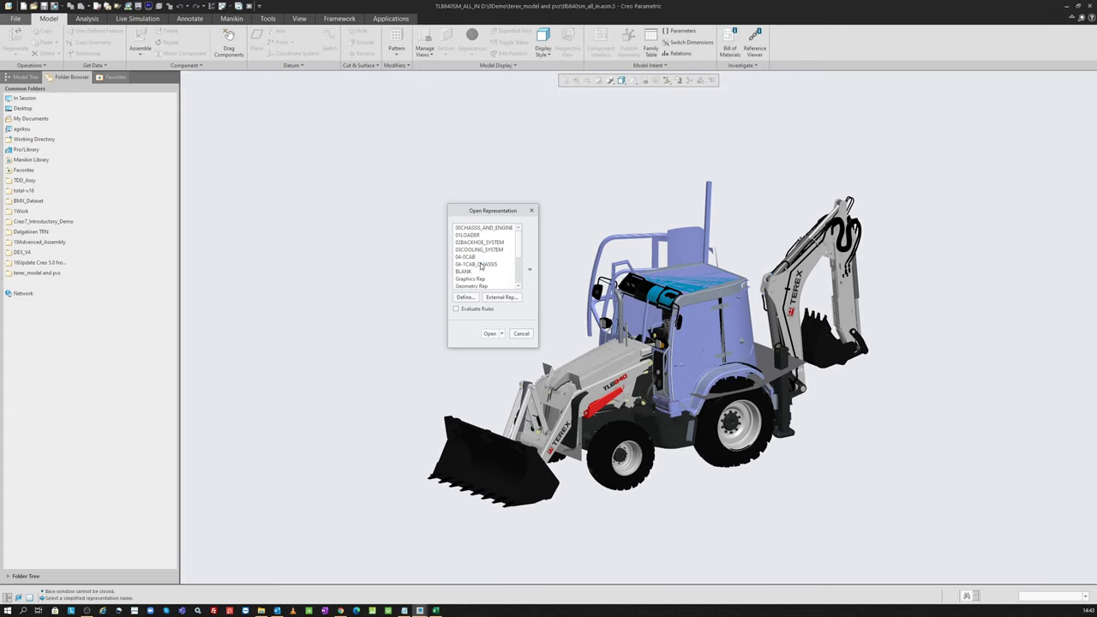
left_click(480, 266)
- Preview the 04-0CAB and 02BACKHOE_SYSTEM reps, collapse the preview, and start a new rep with Define
left_click(531, 270)
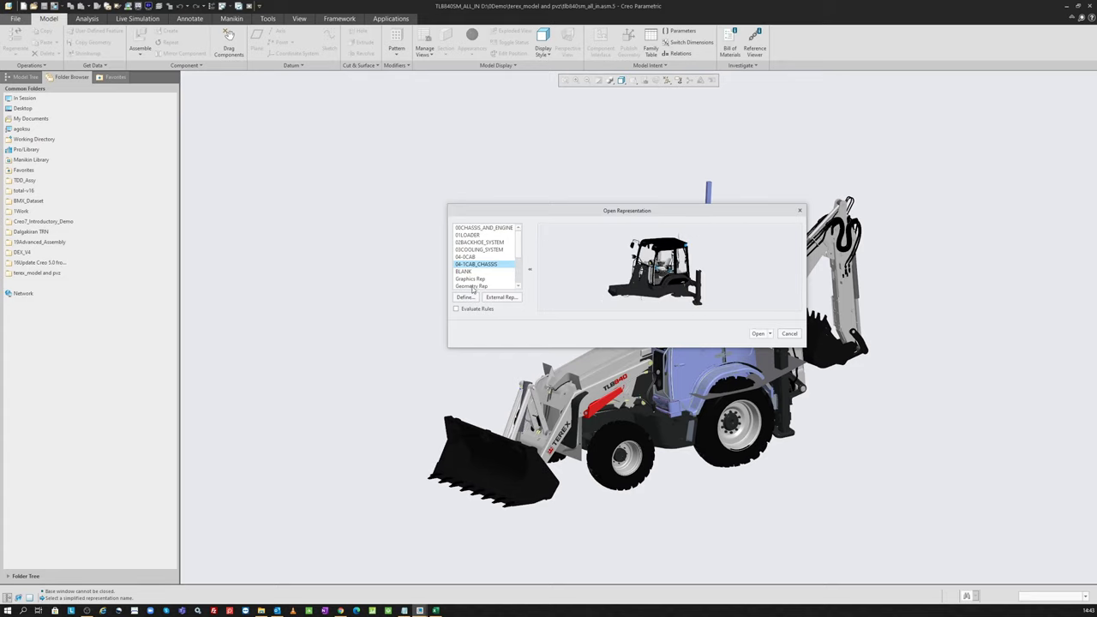
left_click(478, 257)
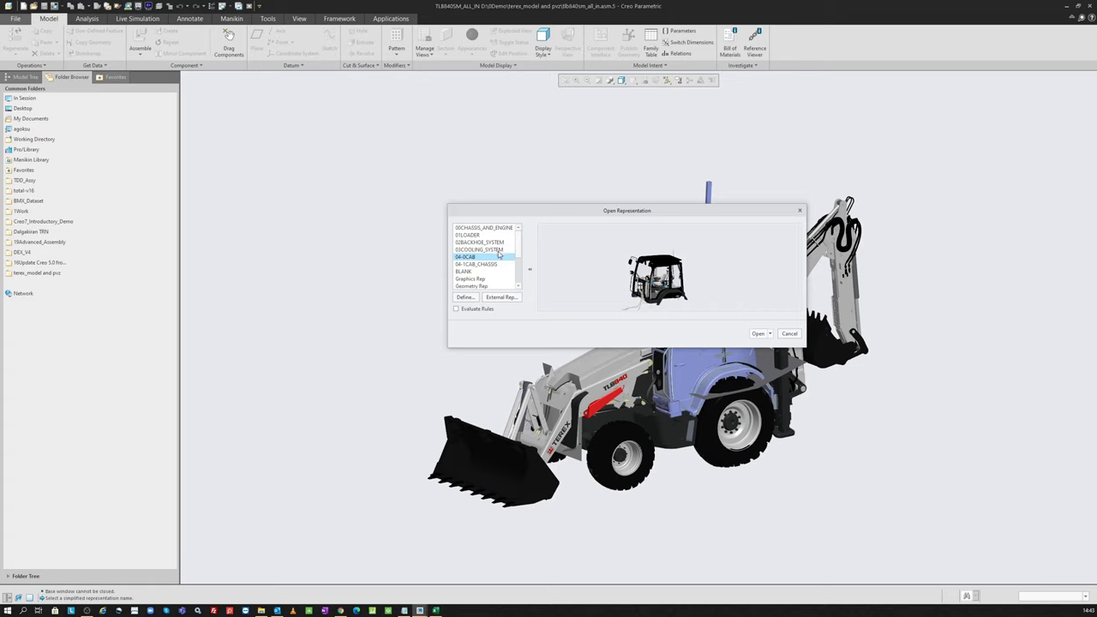
scroll(638, 272, "down", 2)
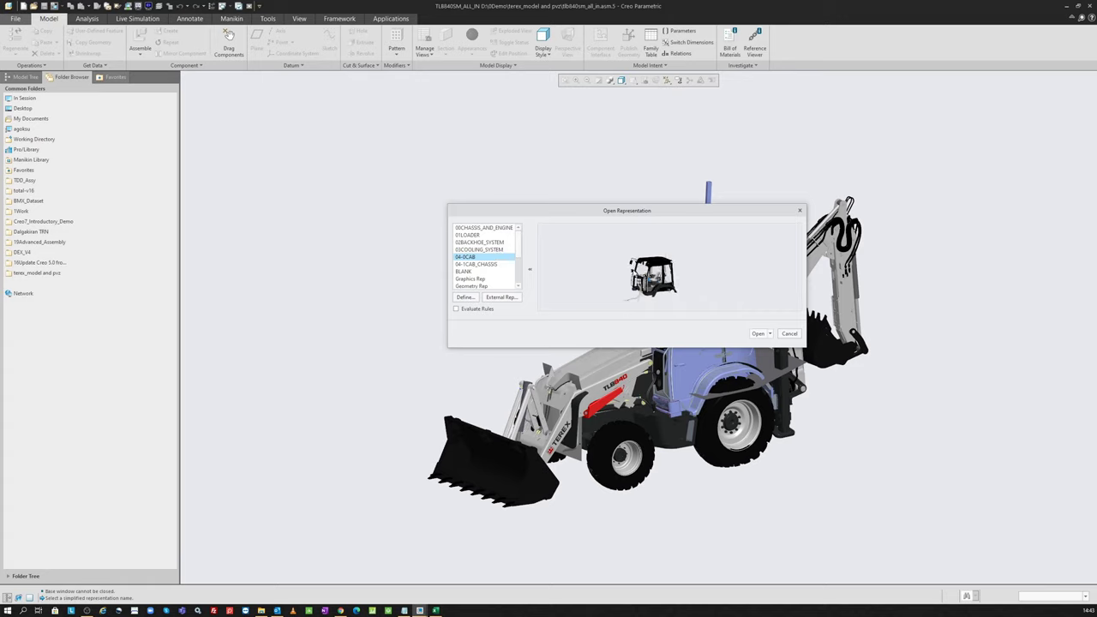
scroll(632, 298, "up", 2)
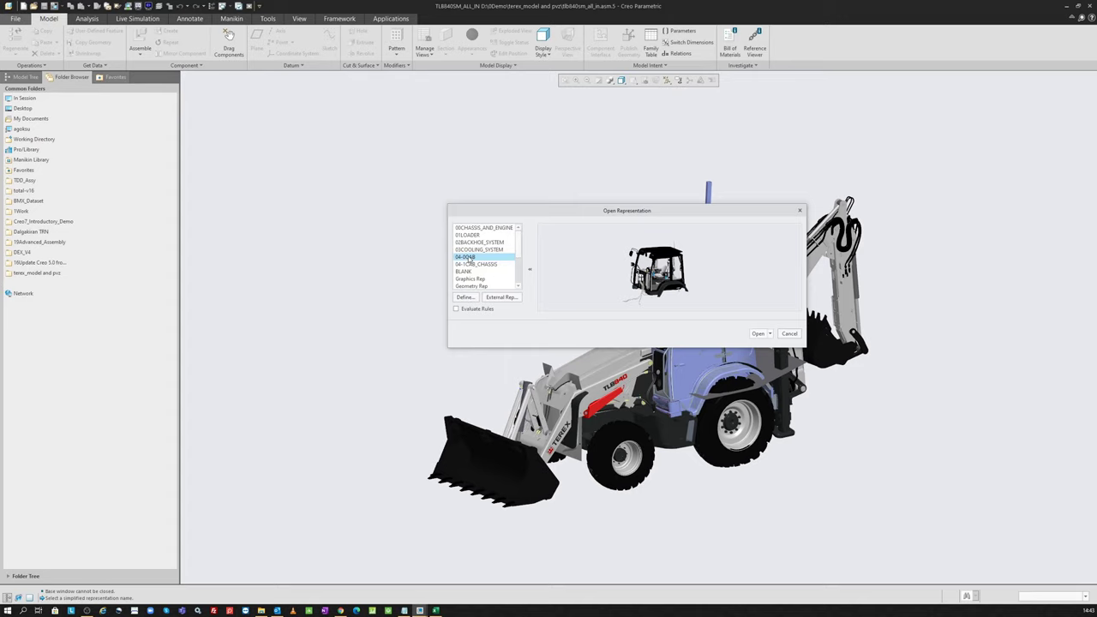
left_click(483, 244)
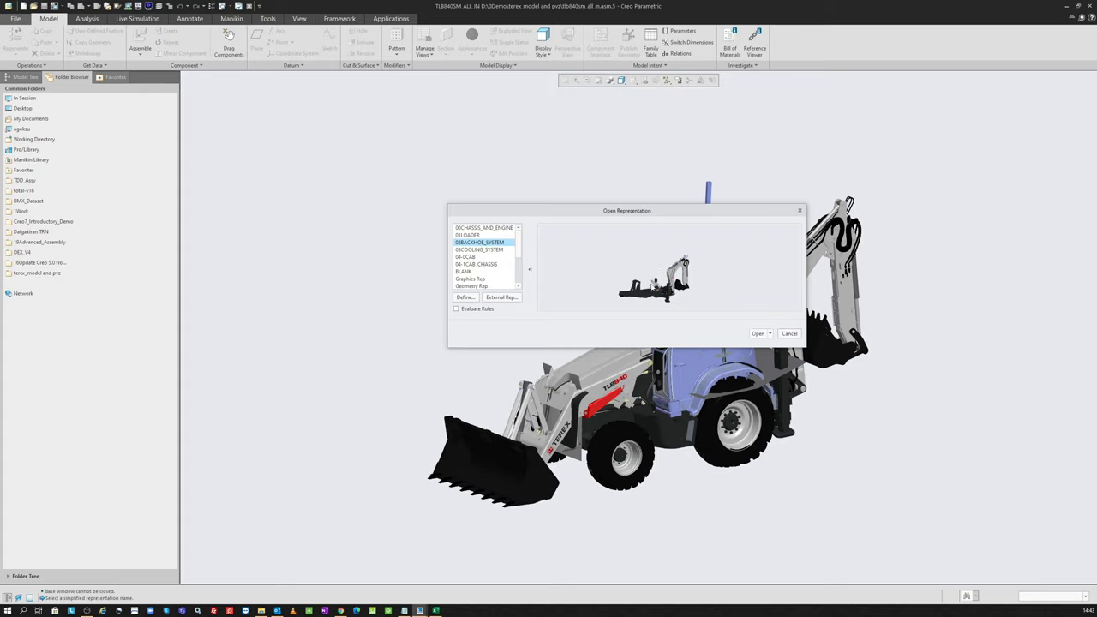
left_click(529, 272)
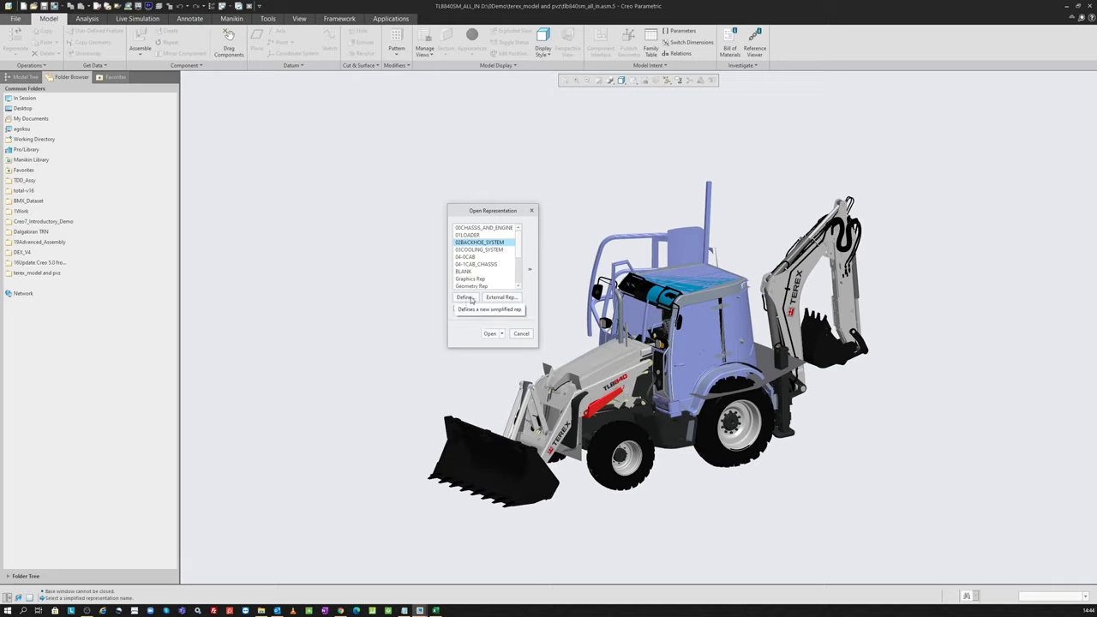
left_click(464, 297)
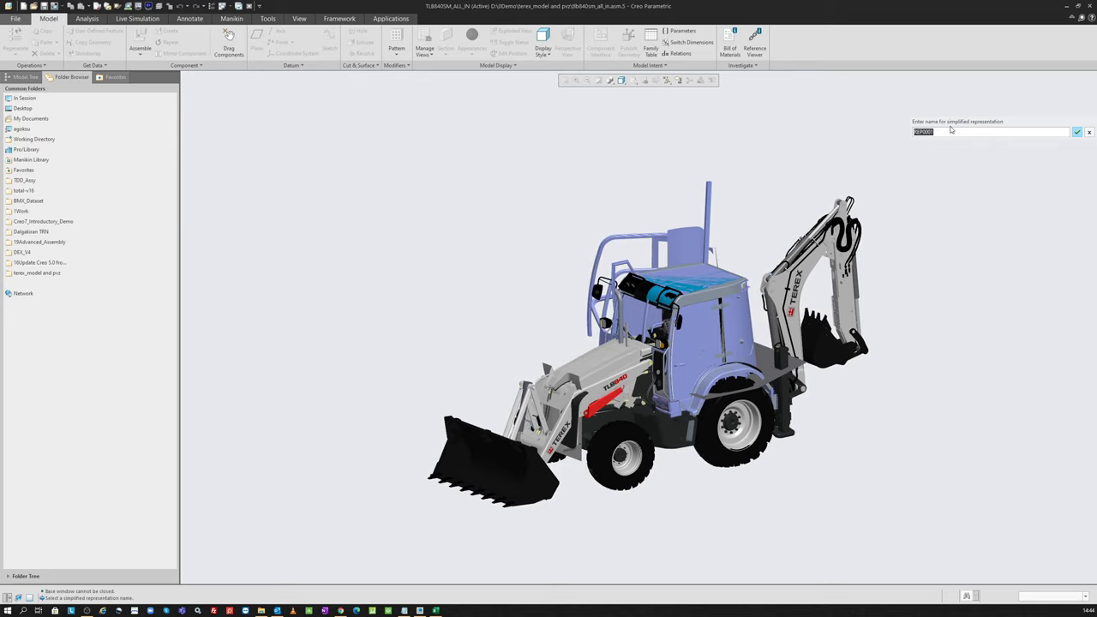
- Name the new simplified rep TEST and cycle the top assembly through include, master and exclude
type("TEST")
key("Return")
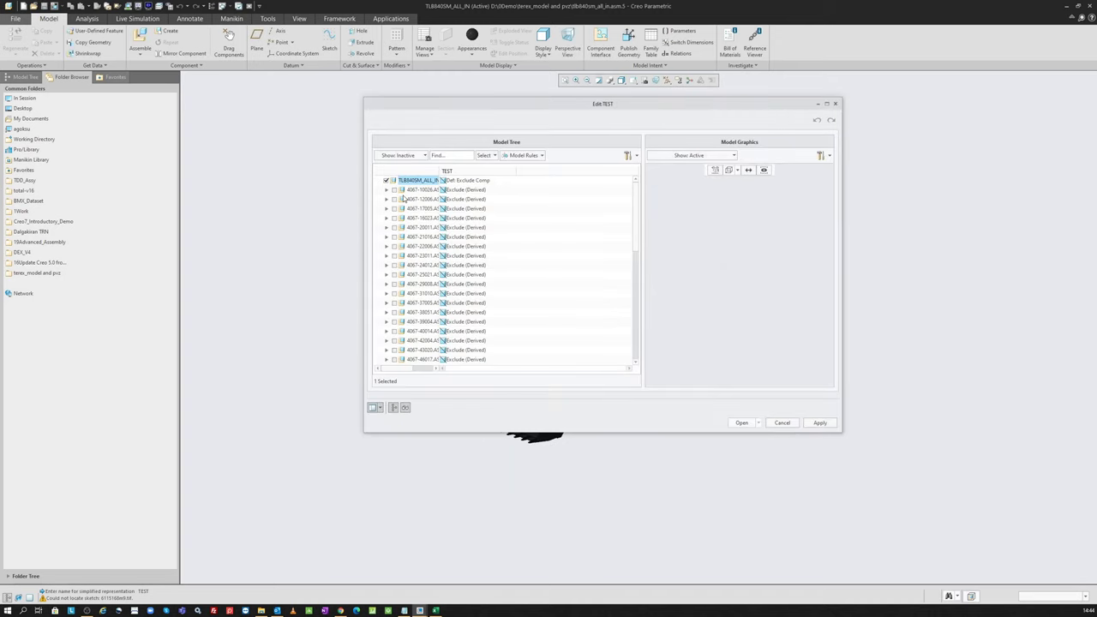
left_click_drag(604, 105, 585, 116)
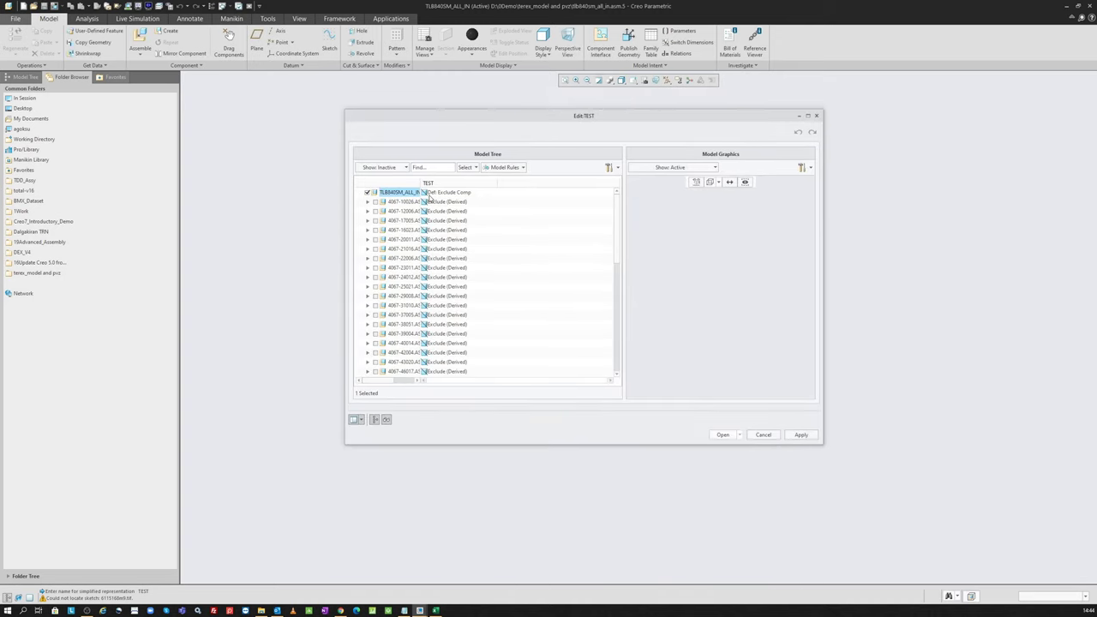
left_click(367, 193)
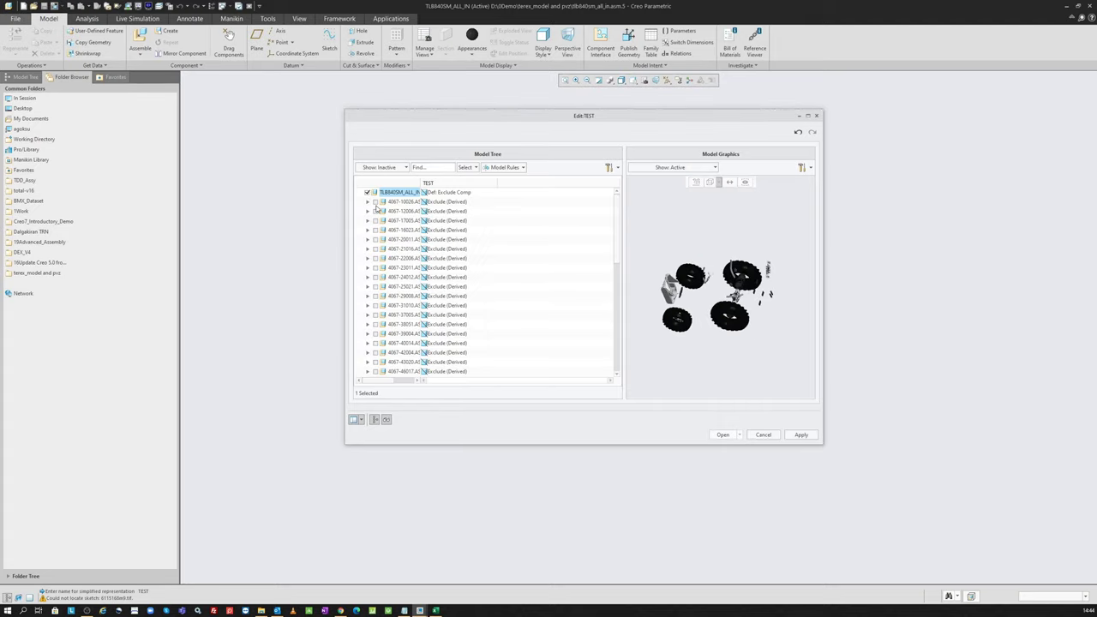
left_click(368, 192)
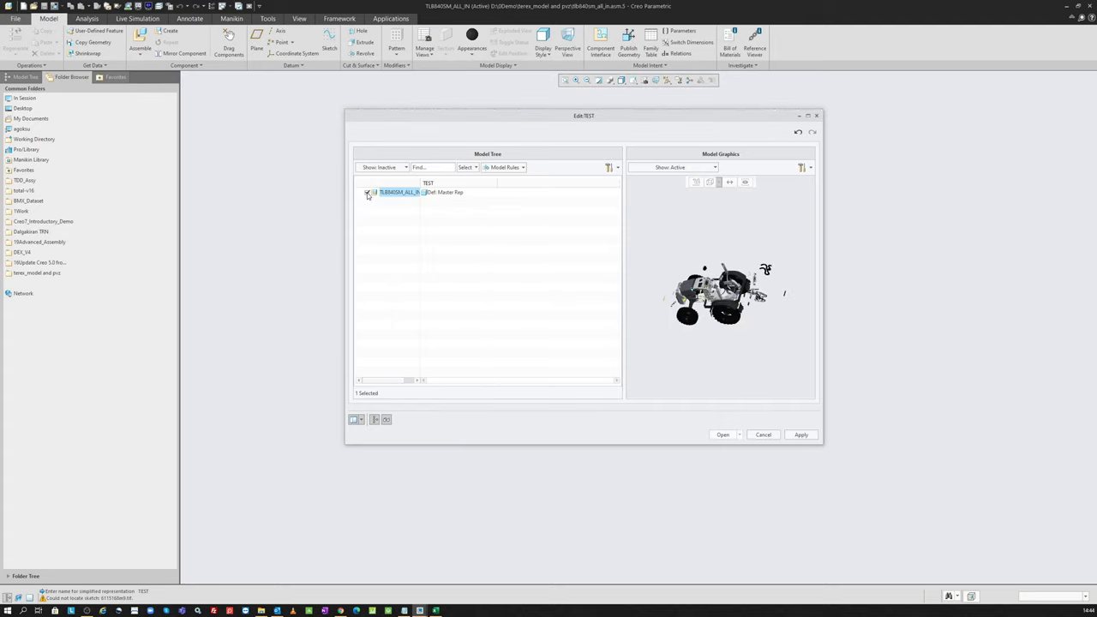
left_click(367, 193)
scroll(421, 319, "down", 5)
scroll(421, 319, "down", 4)
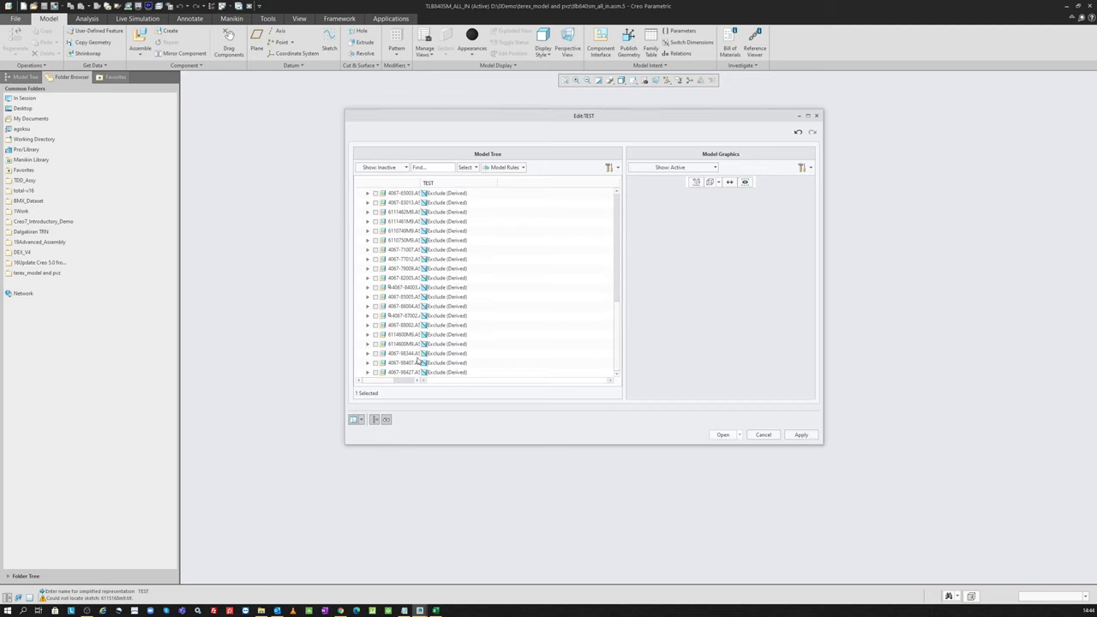
scroll(418, 226, "up", 5)
scroll(404, 221, "up", 5)
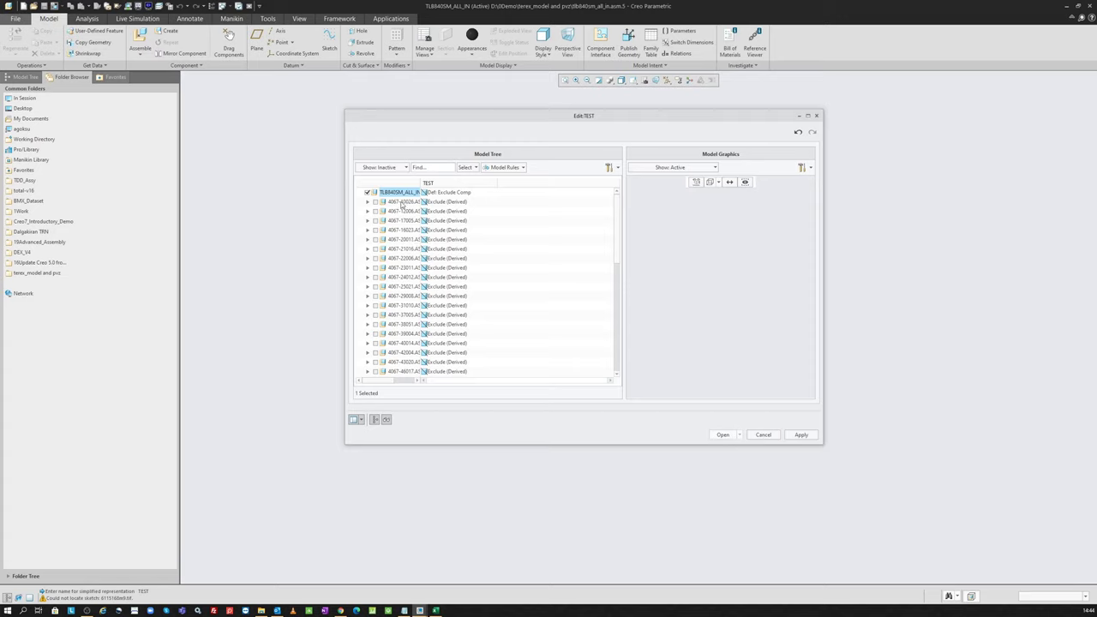
- Set parts 4067-10026 through 4067-21016, then the top assembly TLB840SM_ALL_IN, to Master Rep
left_click(375, 202)
left_click(375, 202)
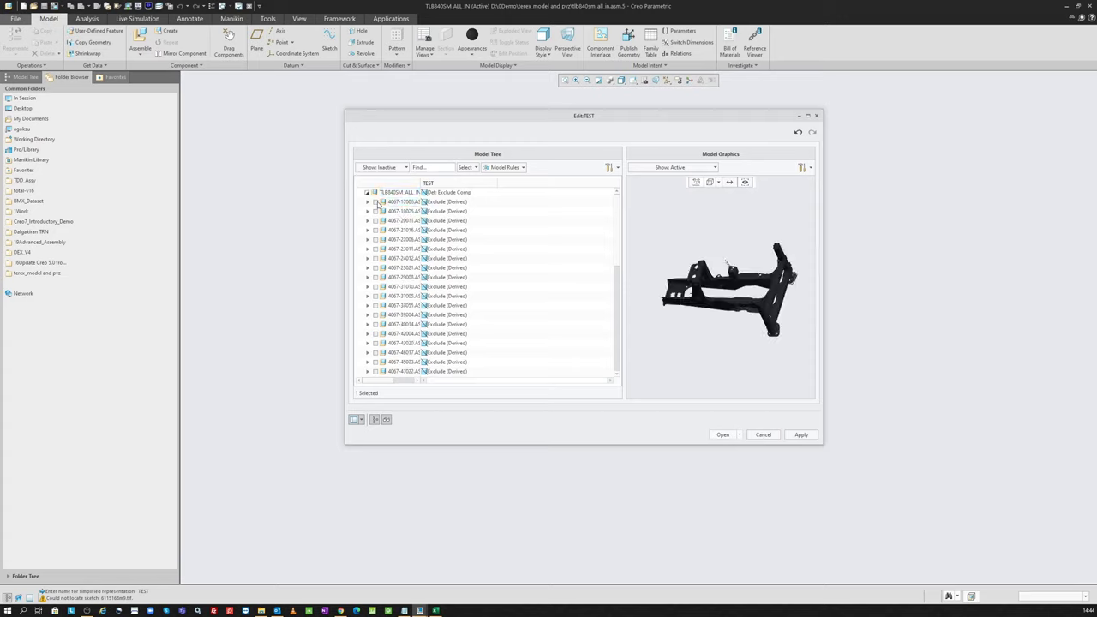
left_click(376, 202)
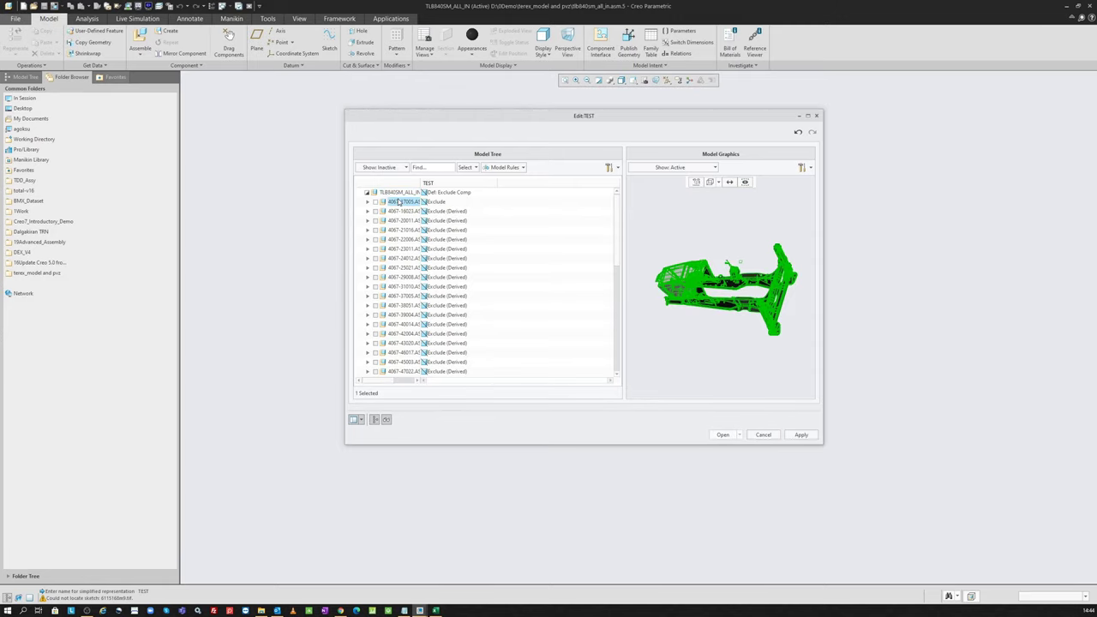
left_click(396, 231, "shift")
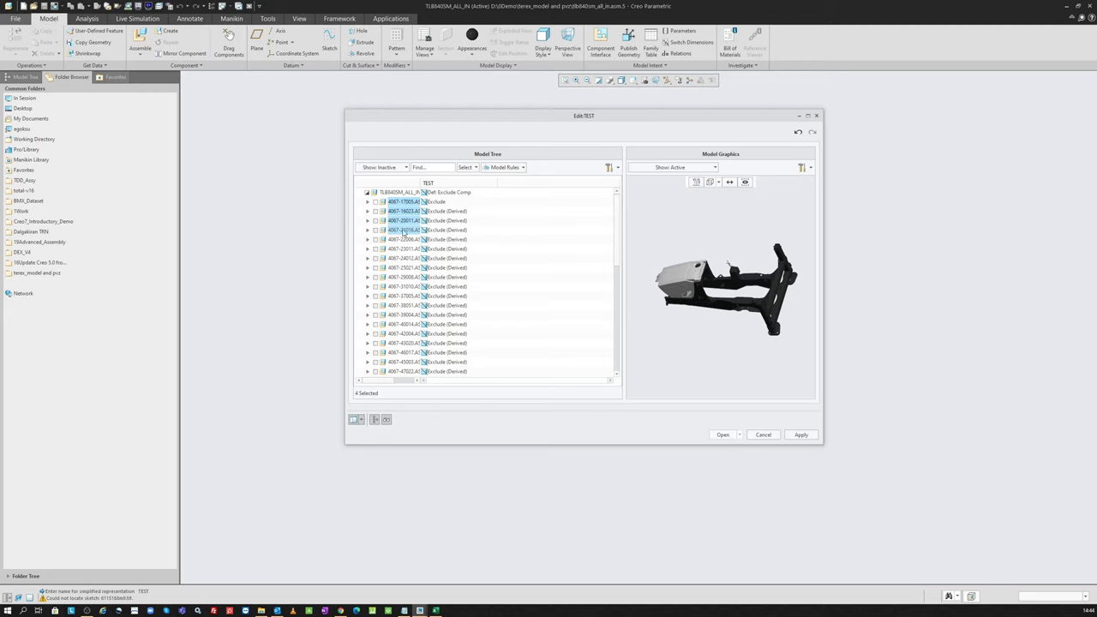
right_click(403, 232)
mouse_move(439, 234)
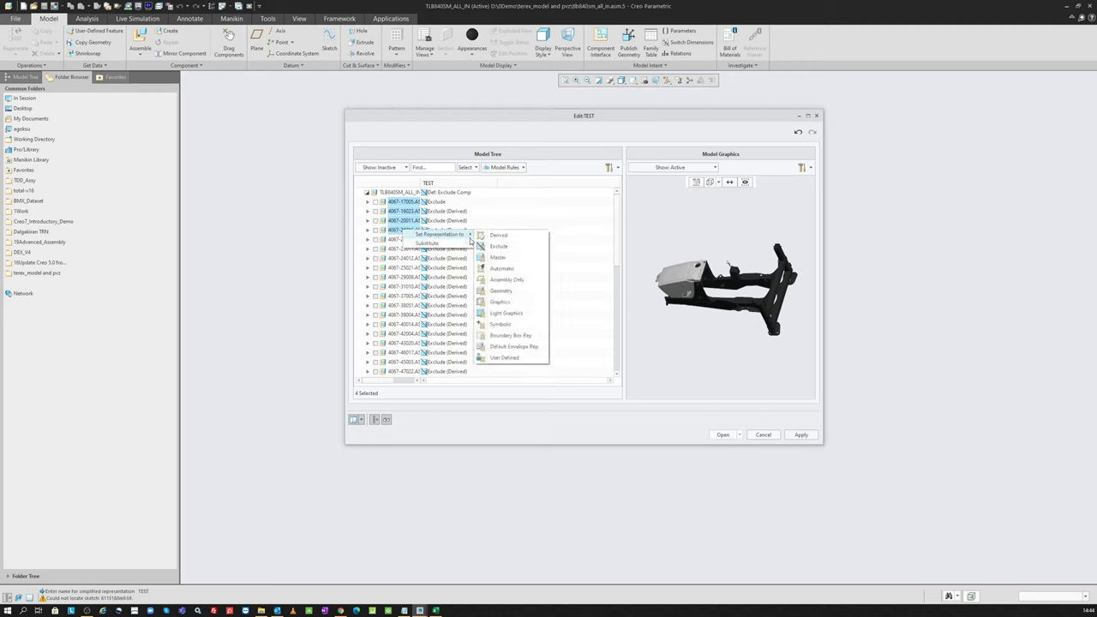
left_click(501, 257)
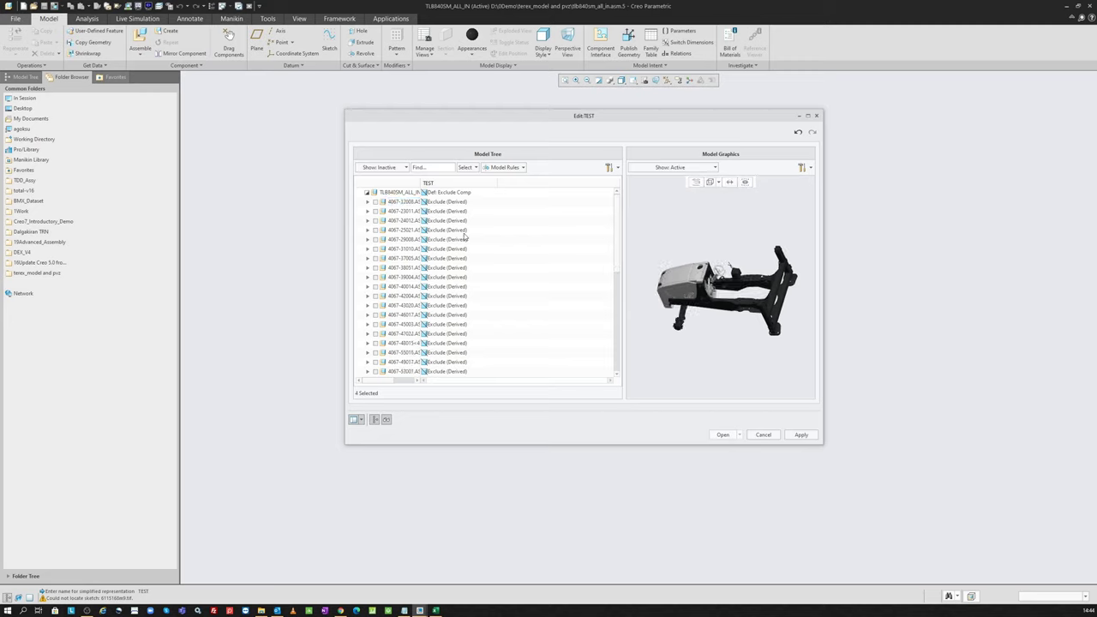
left_click(391, 192)
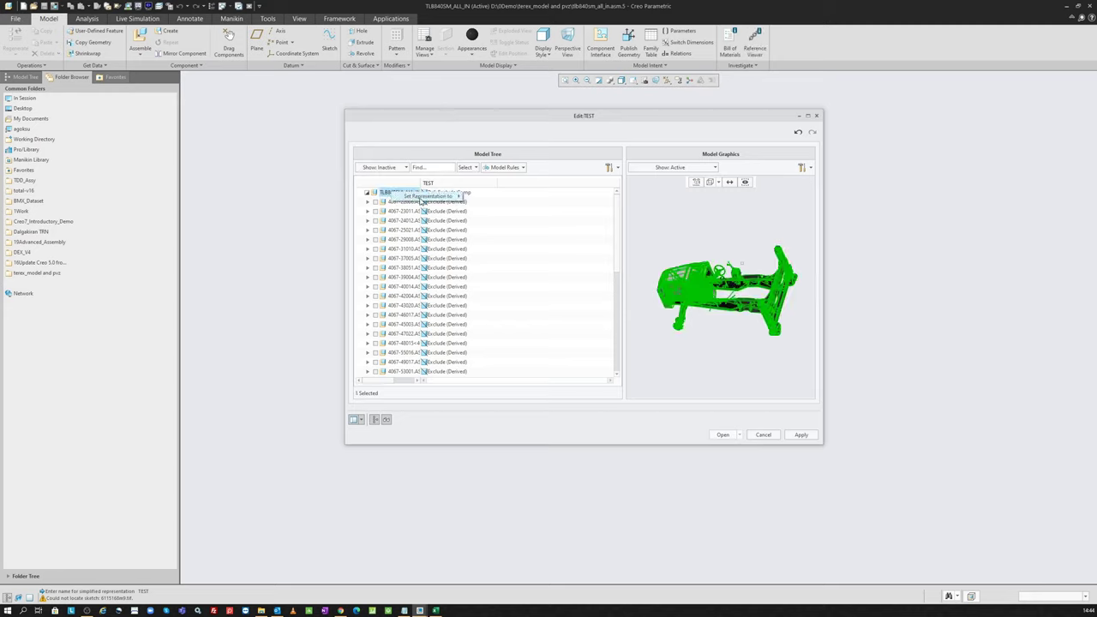
right_click(463, 194)
left_click(496, 210)
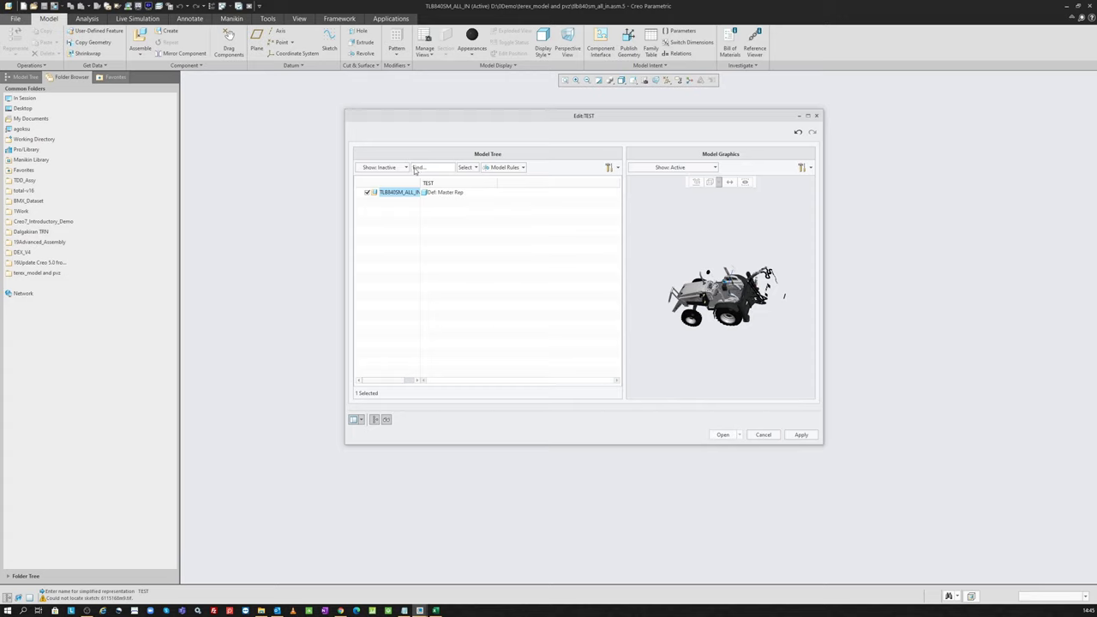
- Filter the tree to show Active components and exclude component 4067-10026
left_click(382, 168)
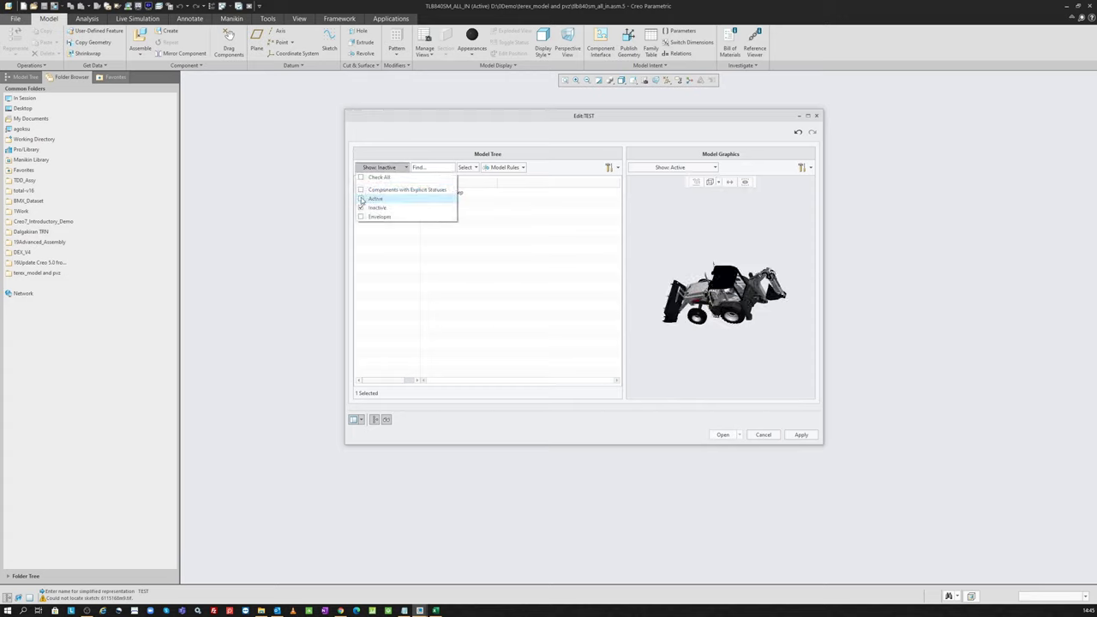
left_click(361, 198)
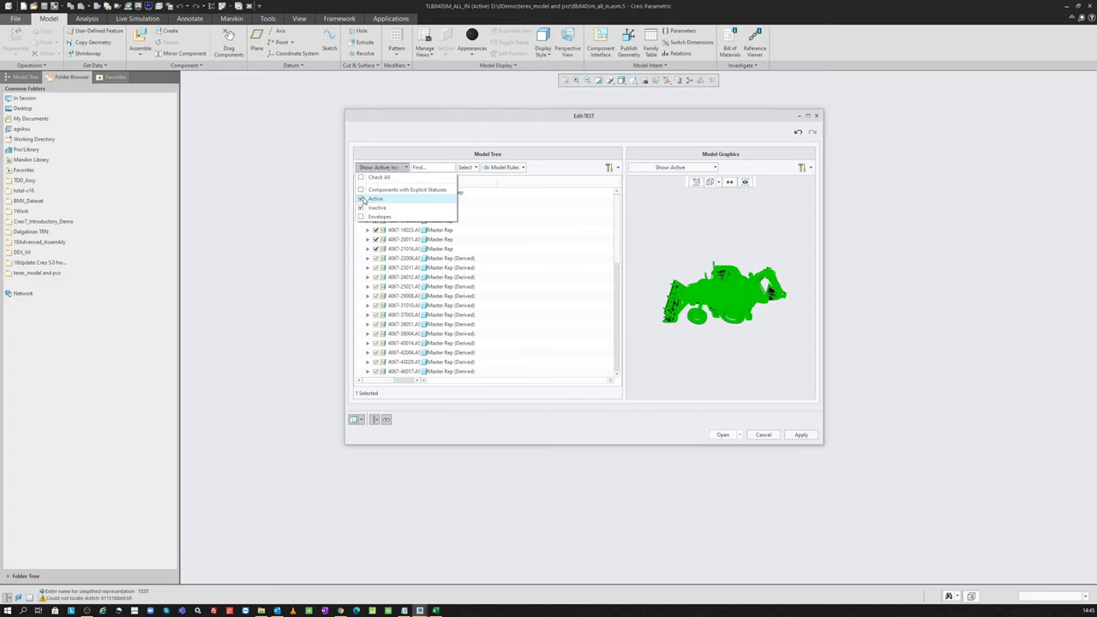
left_click(538, 250)
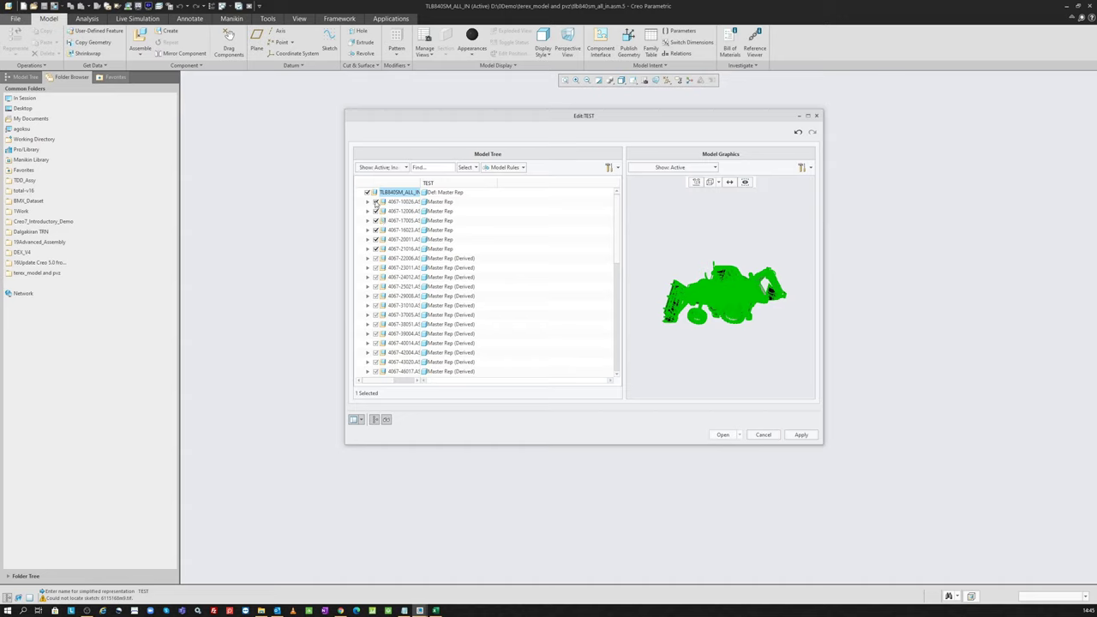
left_click(376, 203)
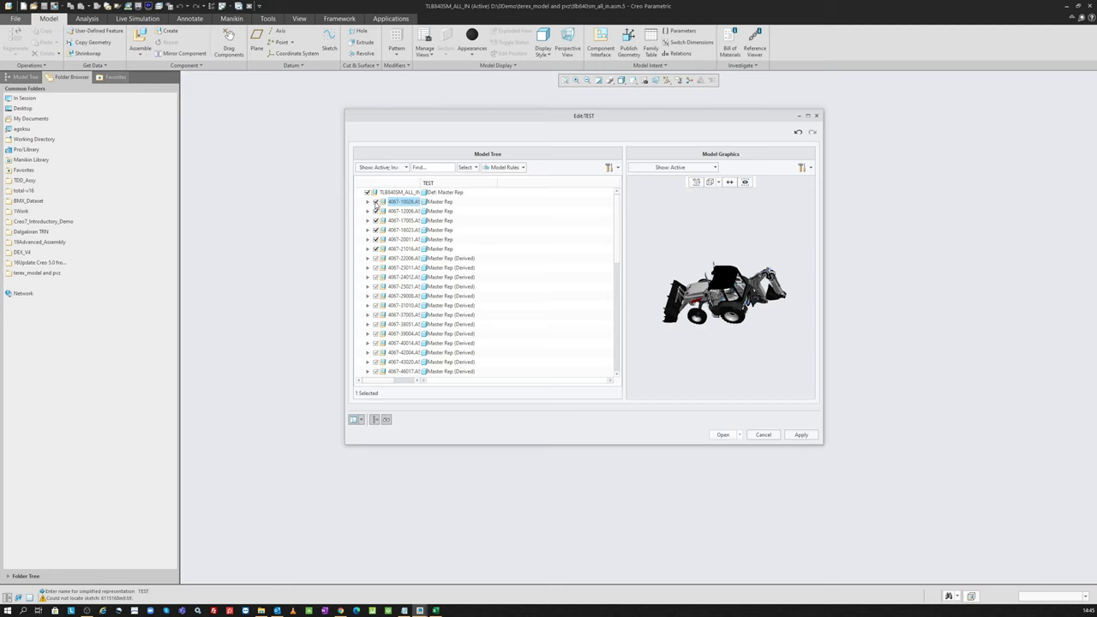
- Exclude the block of components down to 6110750M9 and the next selected block
scroll(409, 274, "down", 5)
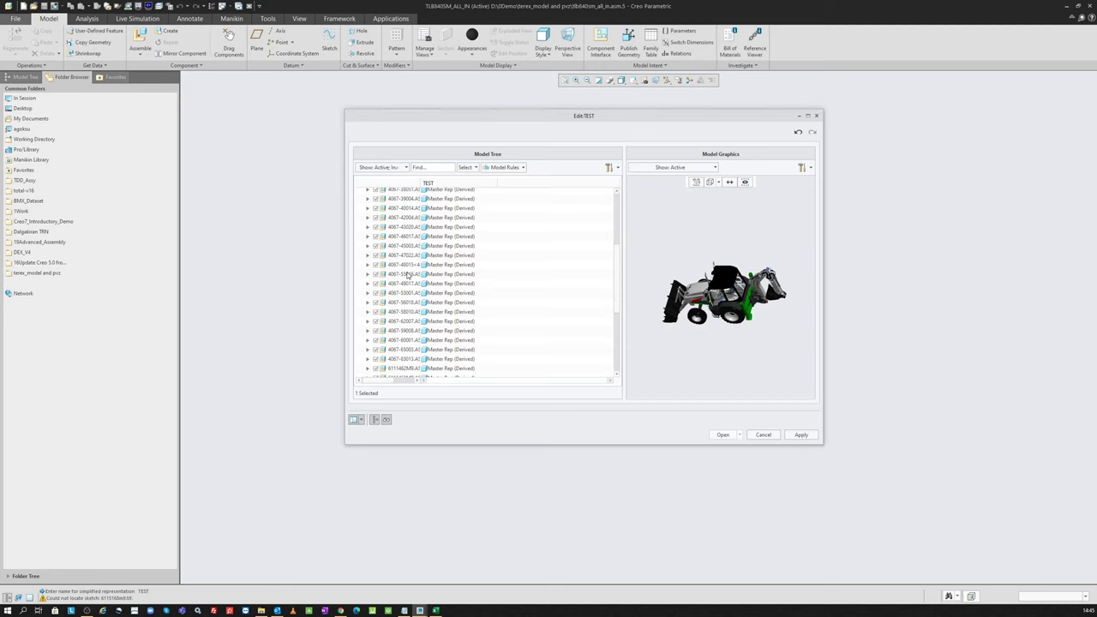
scroll(407, 275, "down", 5)
left_click(398, 262)
scroll(401, 266, "up", 3)
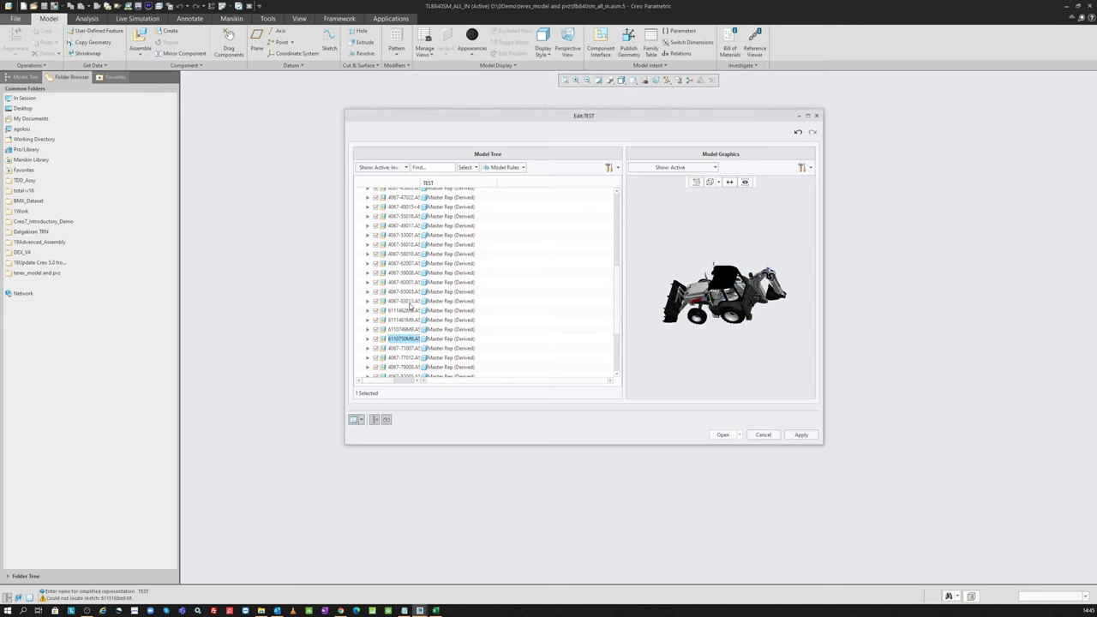
left_click(399, 226, "shift")
scroll(399, 283, "down", 4)
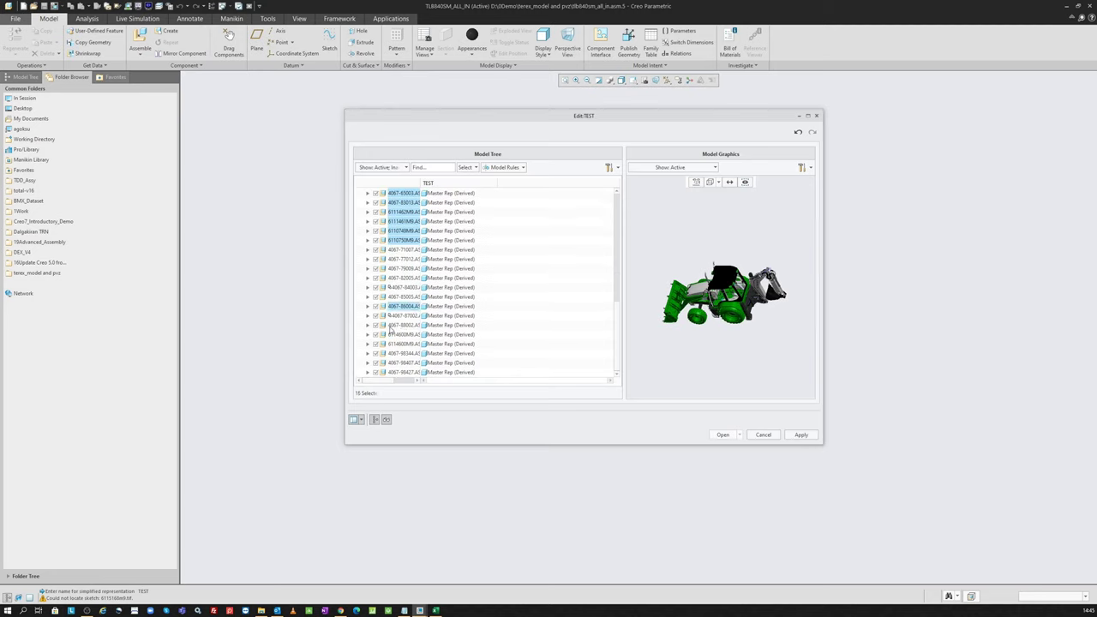
right_click(417, 220)
mouse_move(441, 223)
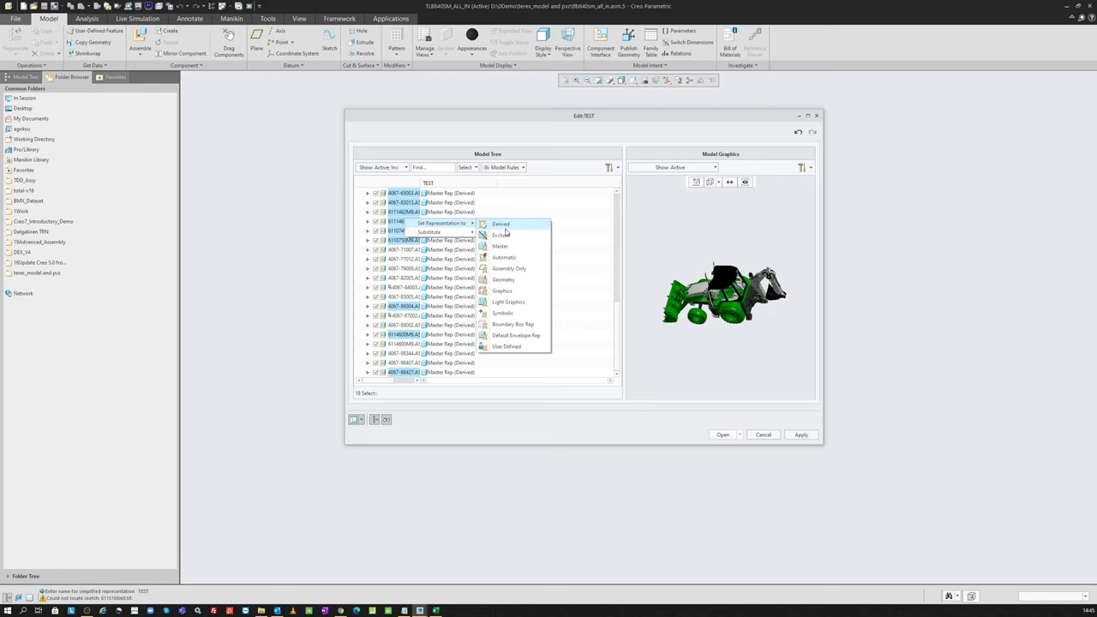
left_click(502, 234)
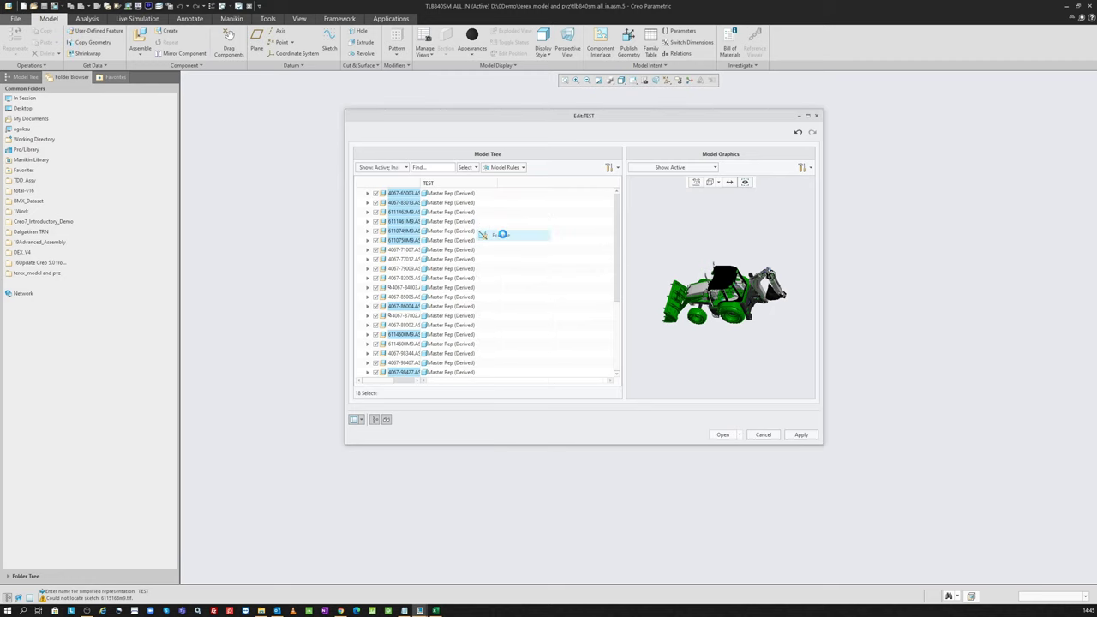
right_click(420, 243)
mouse_move(446, 245)
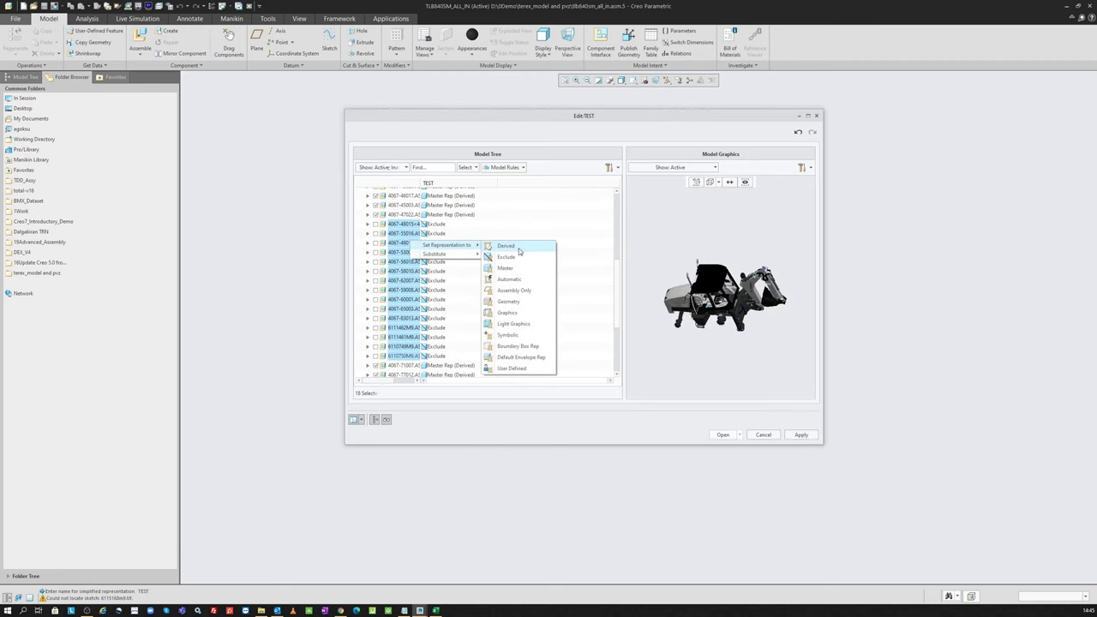
left_click(485, 256)
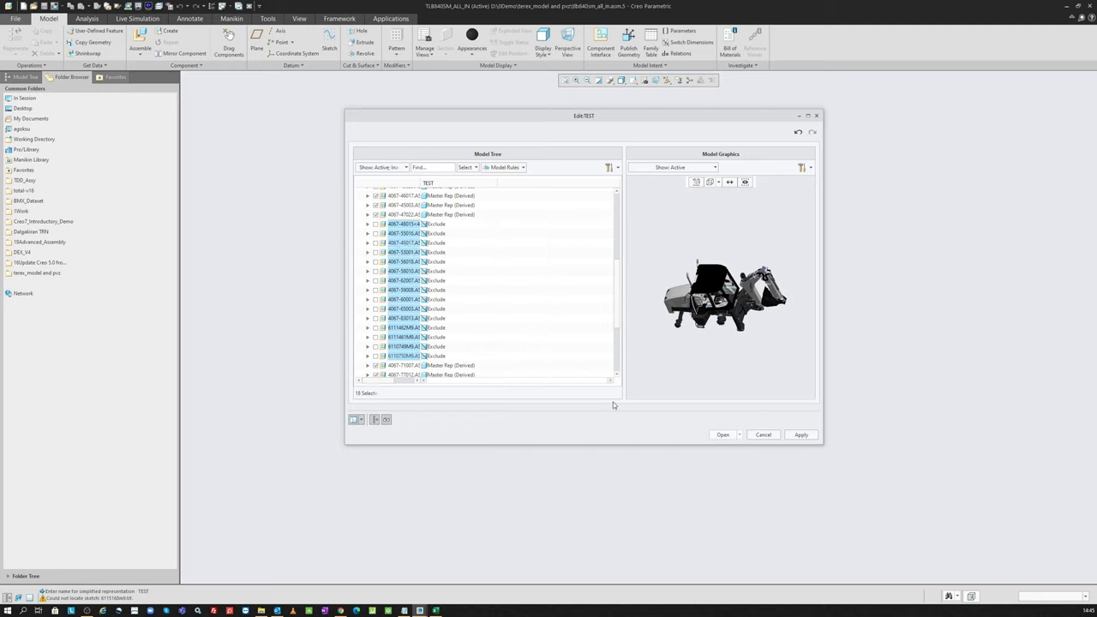
- Exclude the 16 components from 4067-21016 downward and open the model in TEST
scroll(396, 286, "up", 3)
left_click(410, 348)
scroll(400, 278, "up", 5)
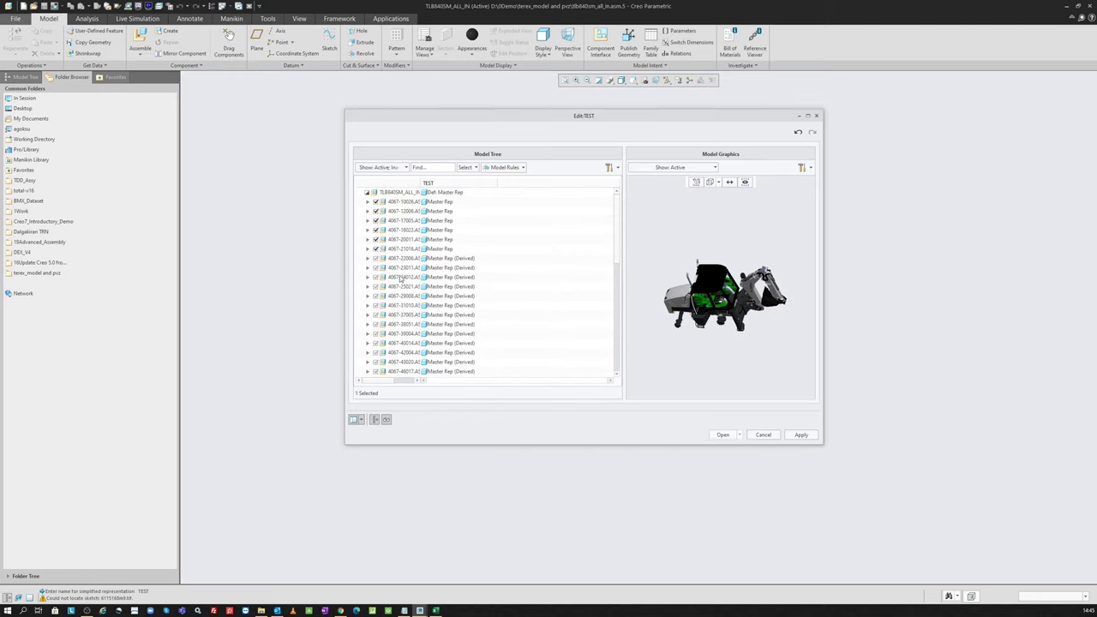
left_click(401, 249, "shift")
right_click(409, 249)
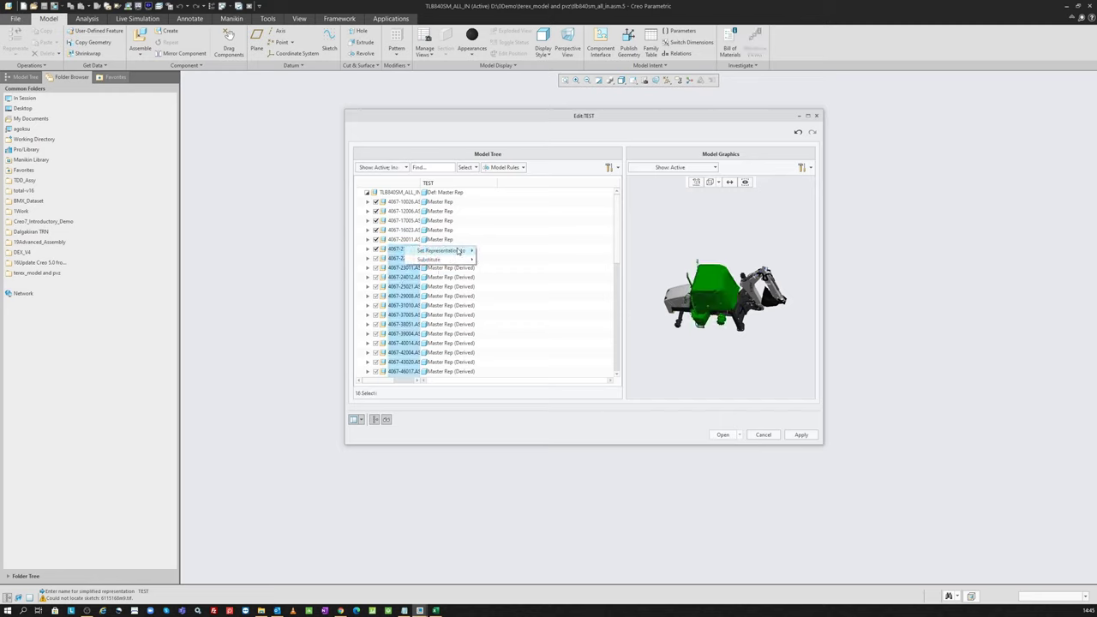
mouse_move(442, 250)
left_click(501, 258)
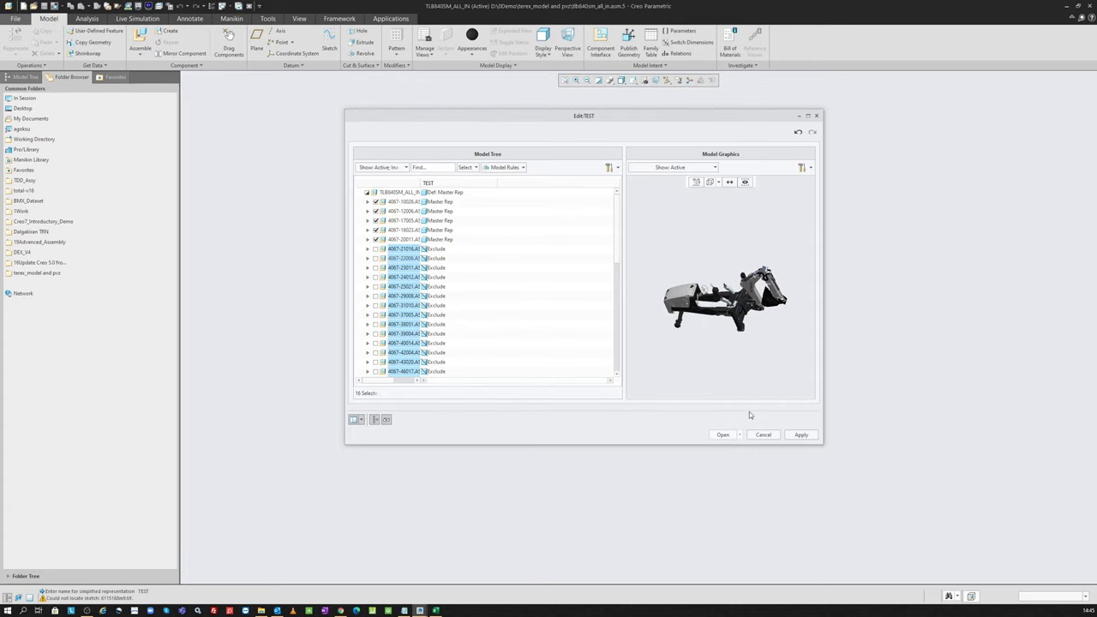
left_click(719, 434)
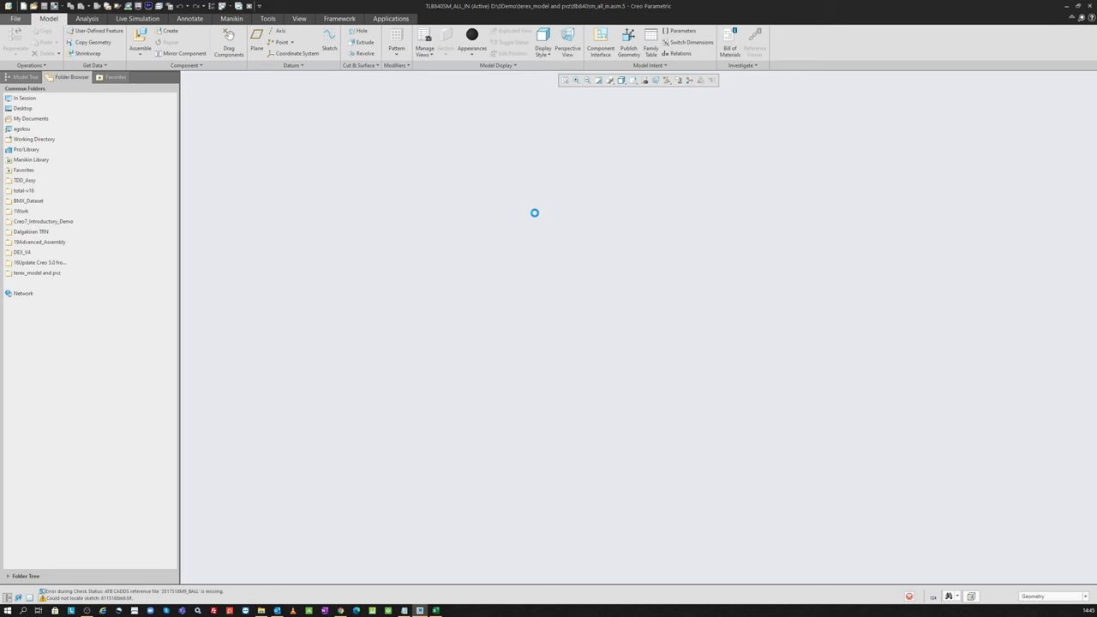
- Open View Manager's simplified reps list and activate the Test rep
scroll(743, 328, "up", 2)
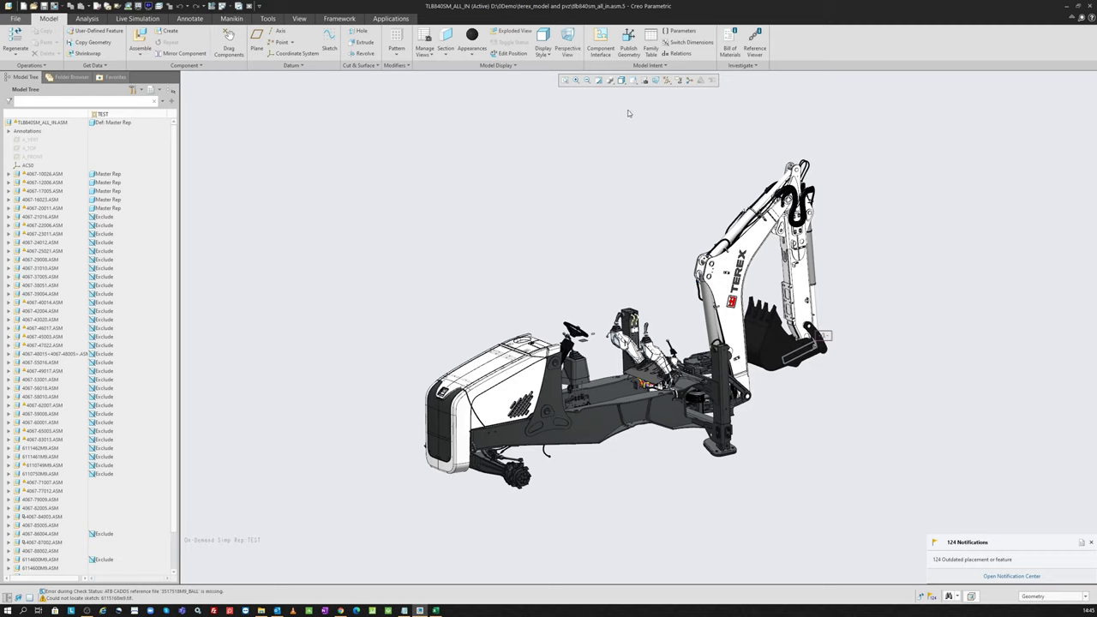
left_click(644, 80)
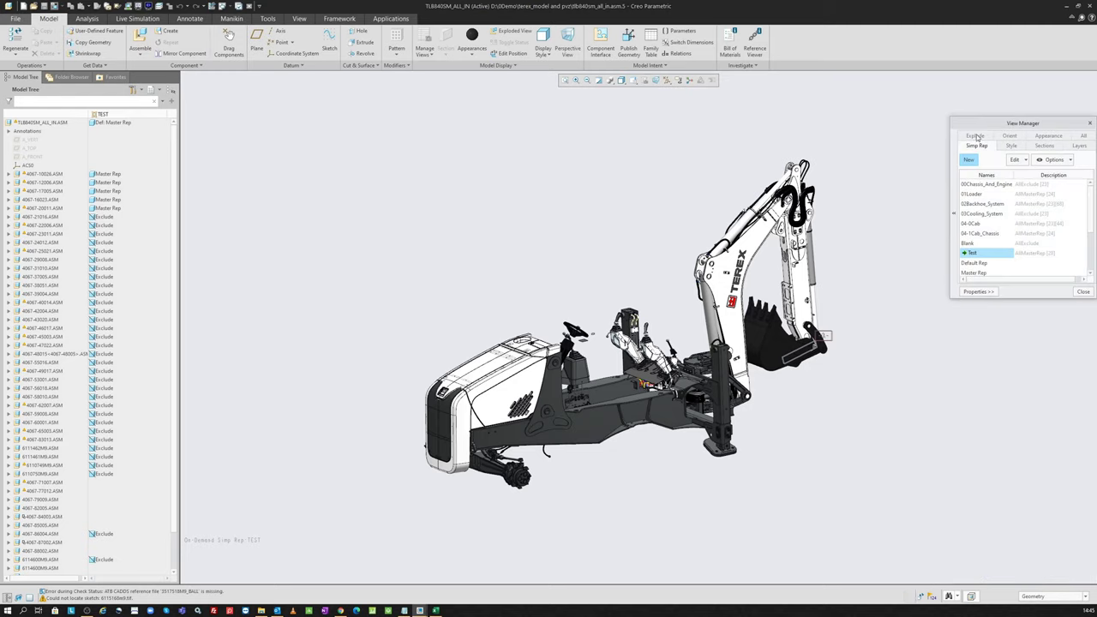
left_click_drag(983, 128, 948, 156)
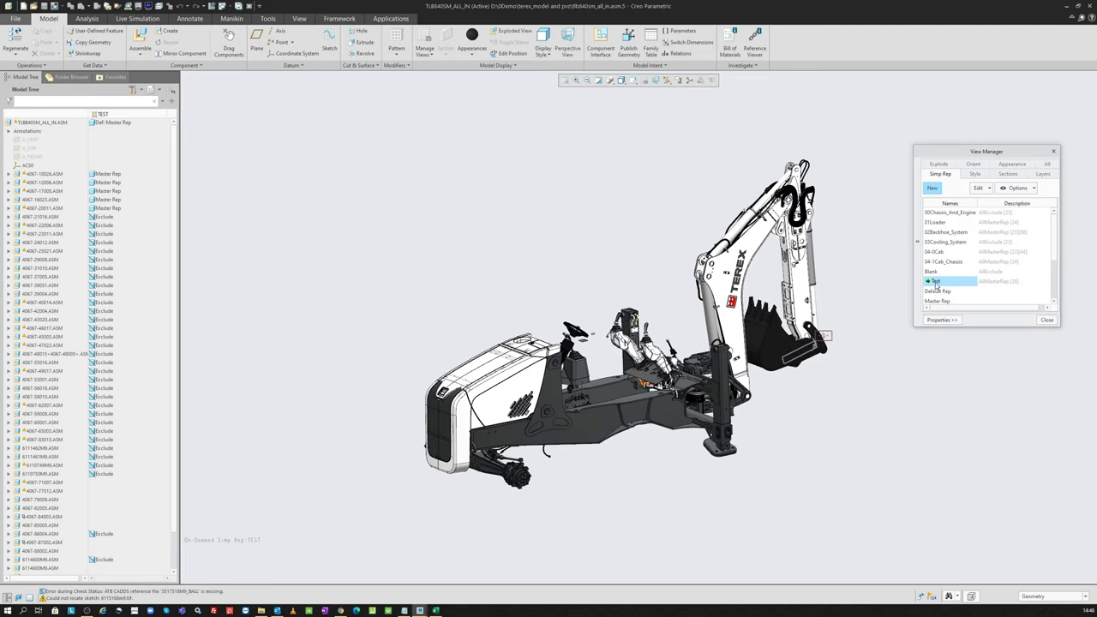
scroll(937, 282, "down", 1)
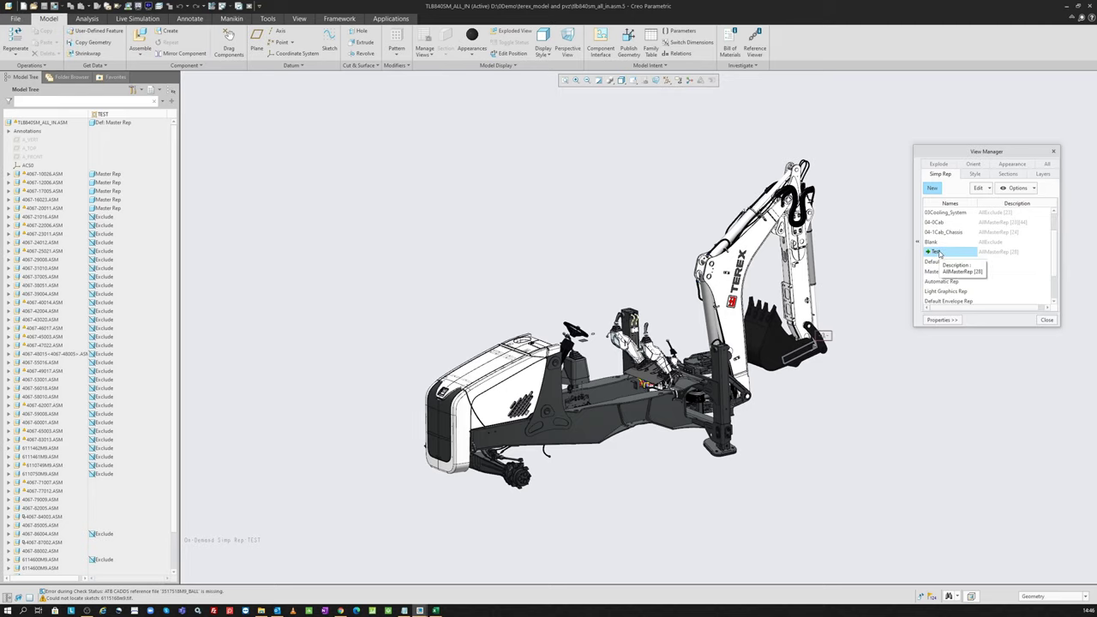
double_click(938, 253)
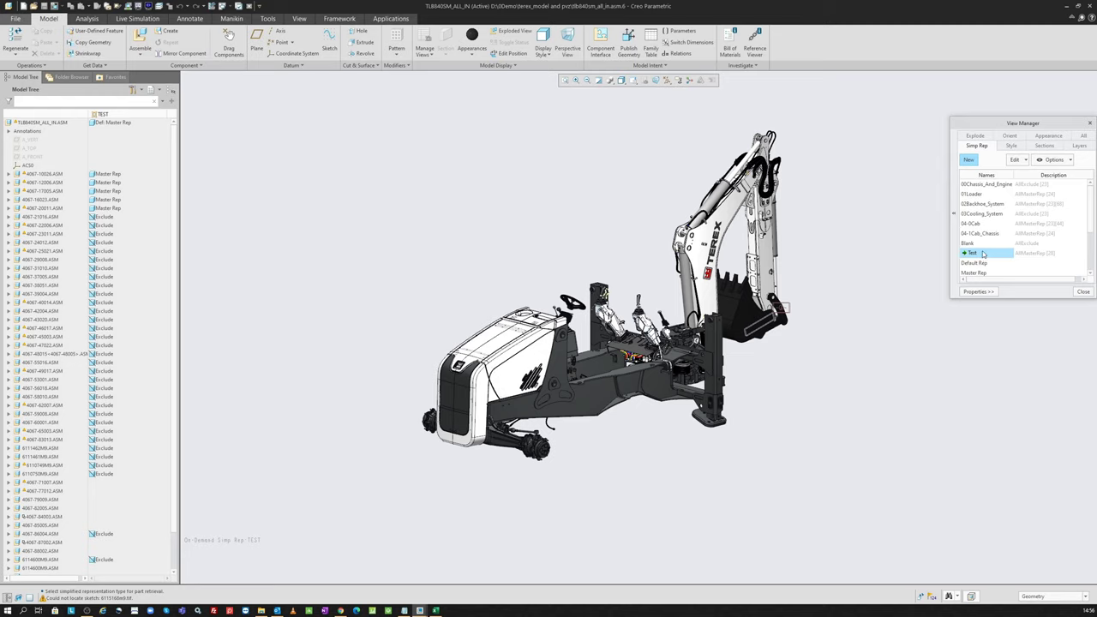
- Close the representations window and look over the File Open options and file list
left_click(1082, 293)
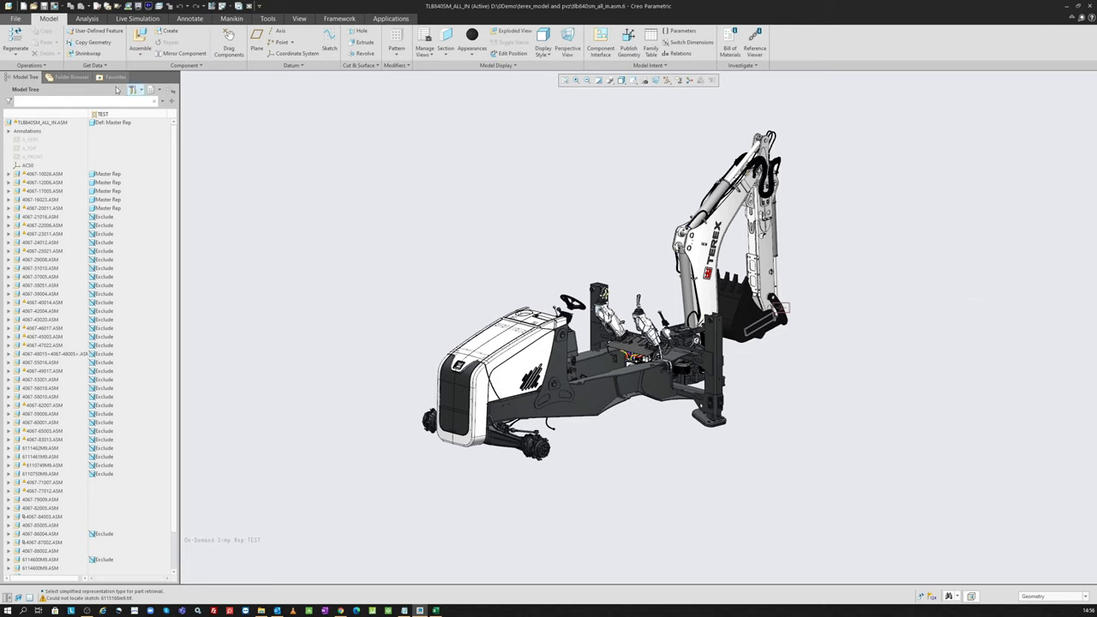
left_click(35, 6)
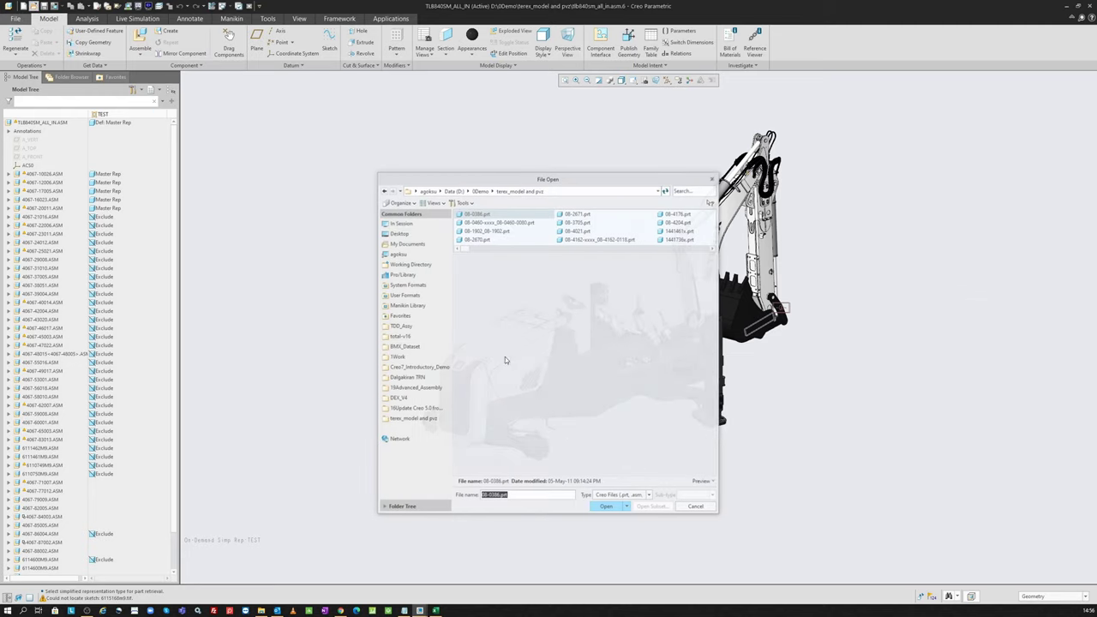
left_click(626, 508)
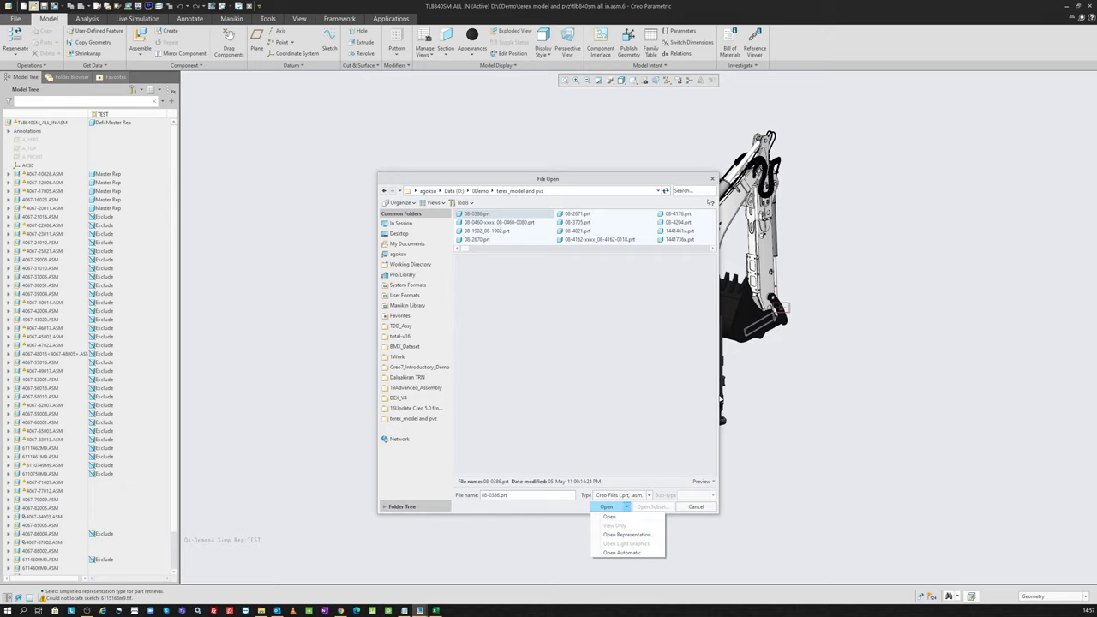
left_click(705, 479)
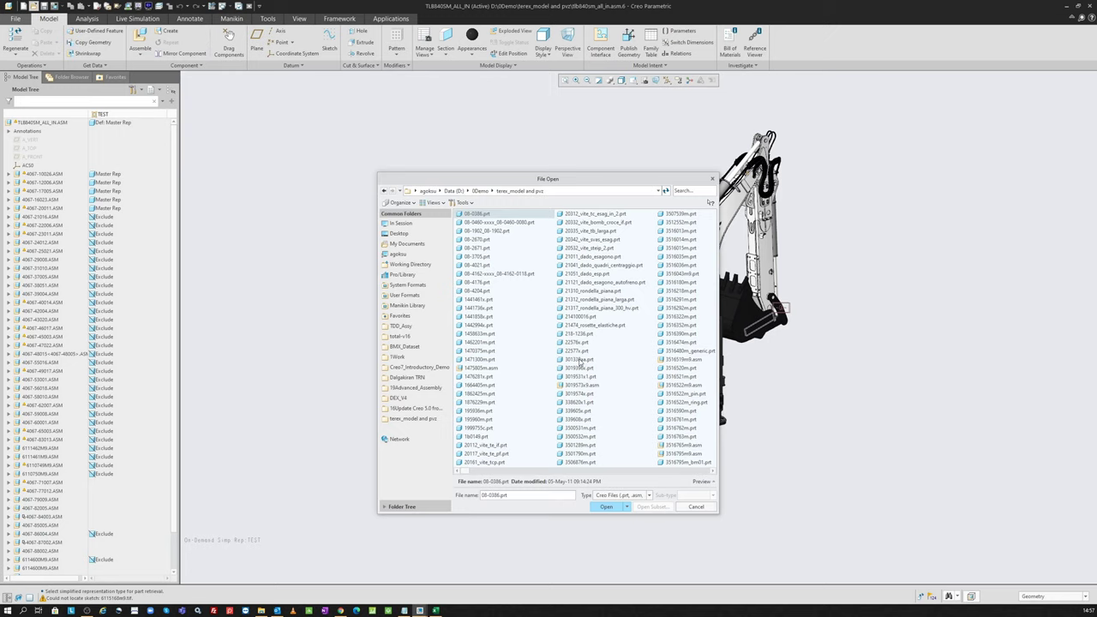
scroll(572, 354, "down", 5)
scroll(572, 355, "down", 5)
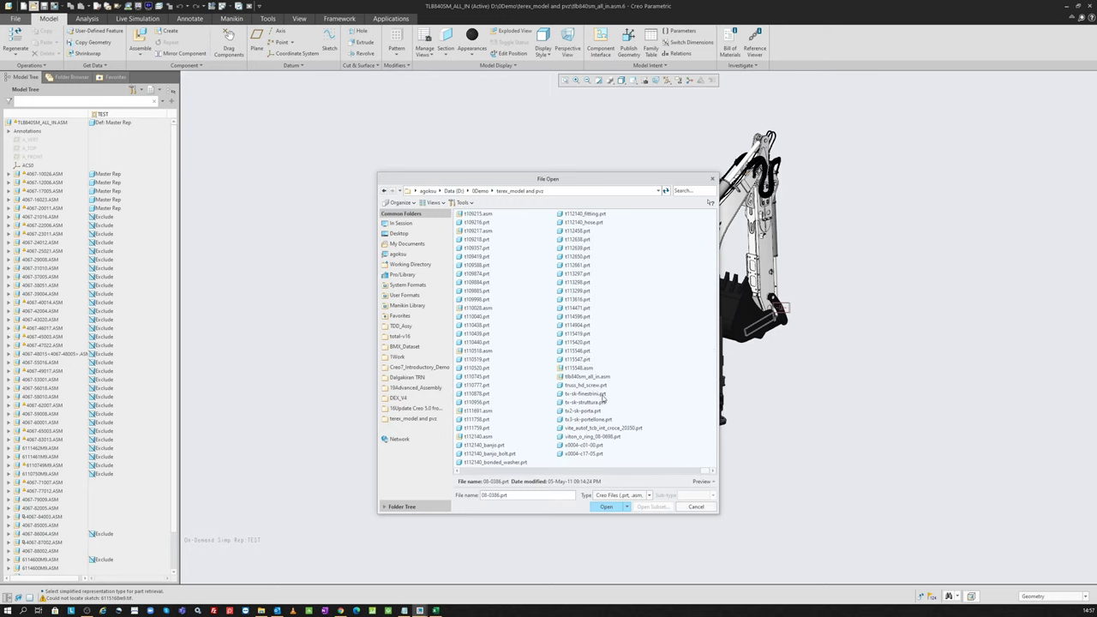
- Try opening tlb840sm_all_in.asm with a chosen representation, then cancel the picker
left_click(598, 377)
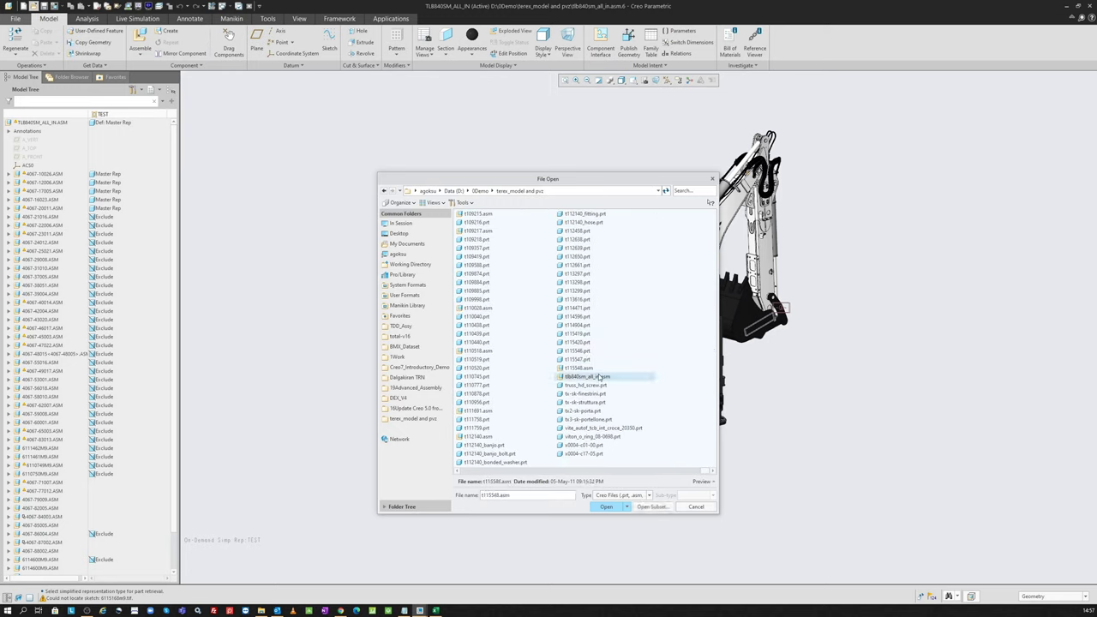
left_click(628, 506)
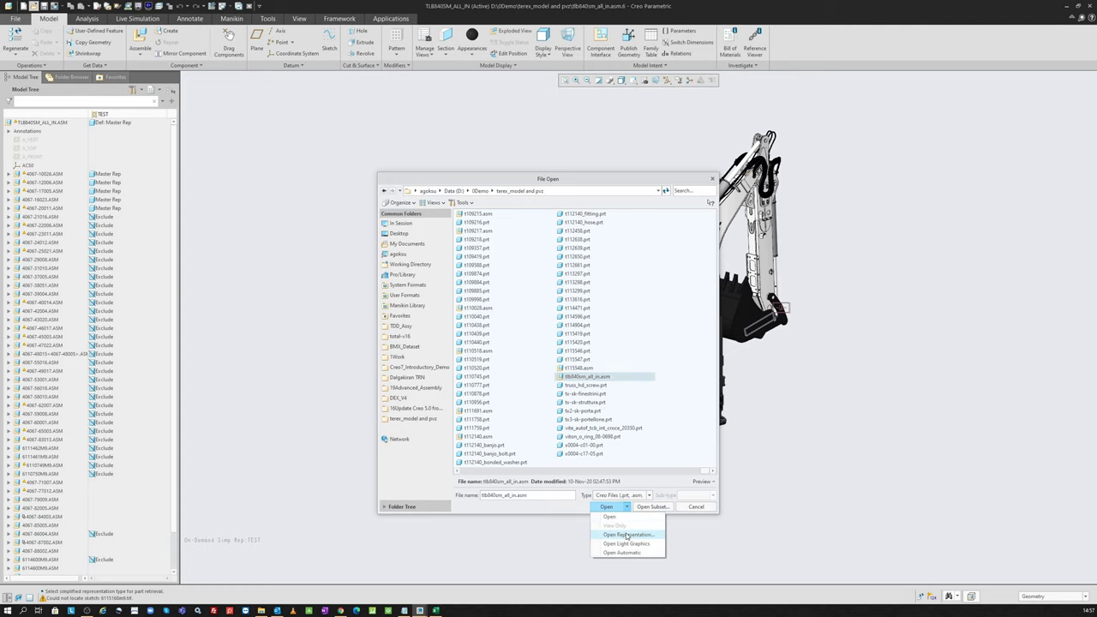
left_click(627, 535)
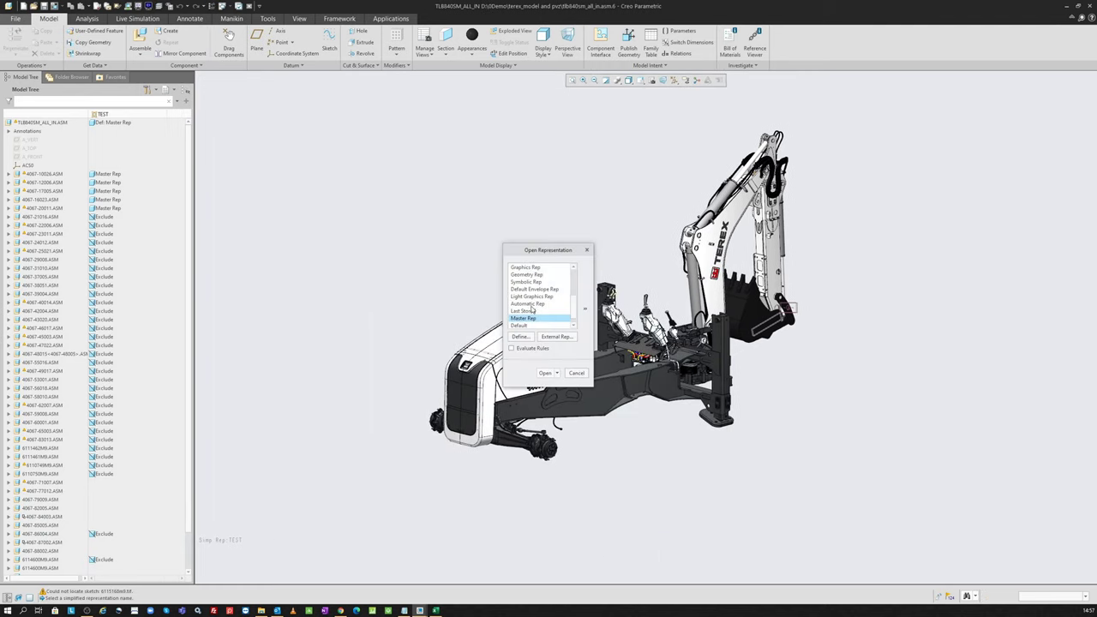
scroll(530, 285, "up", 2)
scroll(534, 301, "up", 1)
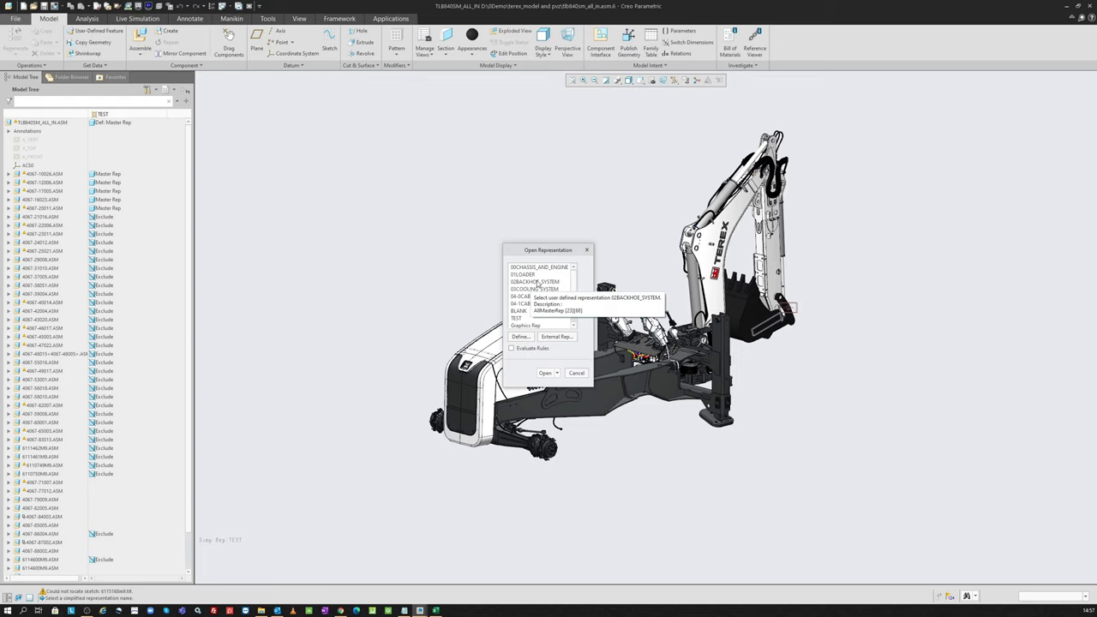
left_click(577, 374)
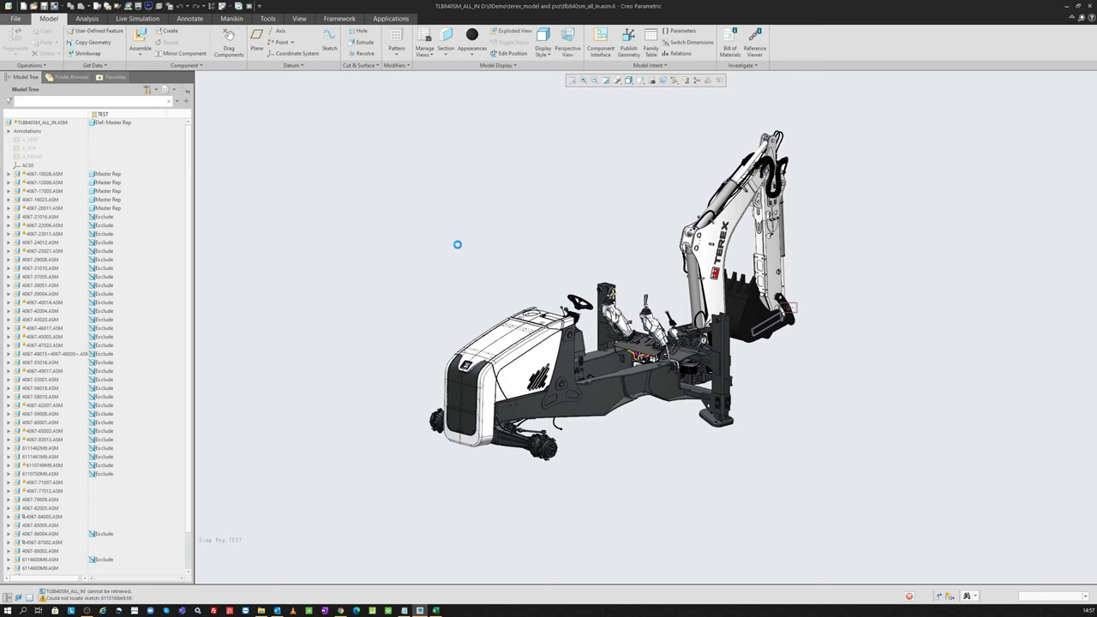
- Select tlb840sm_all_in.asm in File Open again and choose Open Subset
left_click(34, 6)
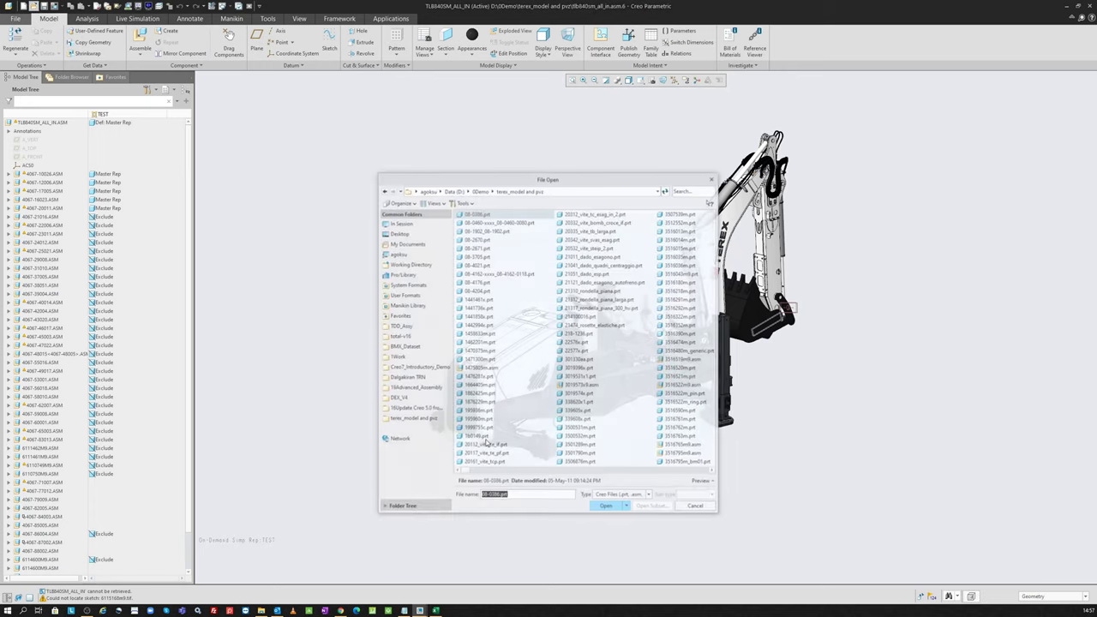
scroll(601, 368, "down", 5)
scroll(604, 362, "down", 5)
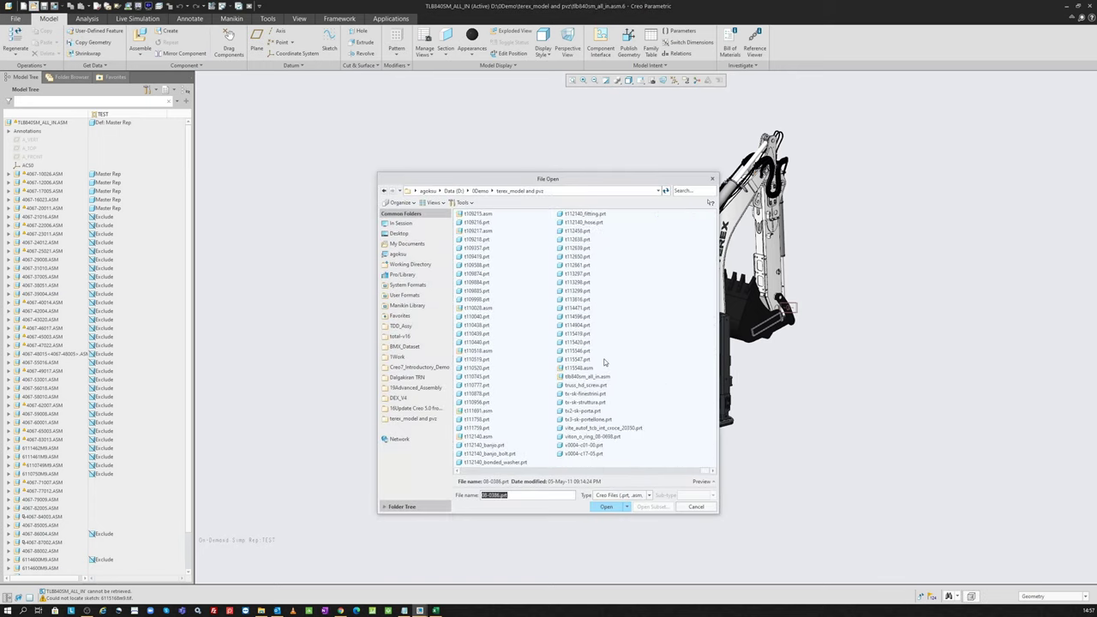
left_click(598, 375)
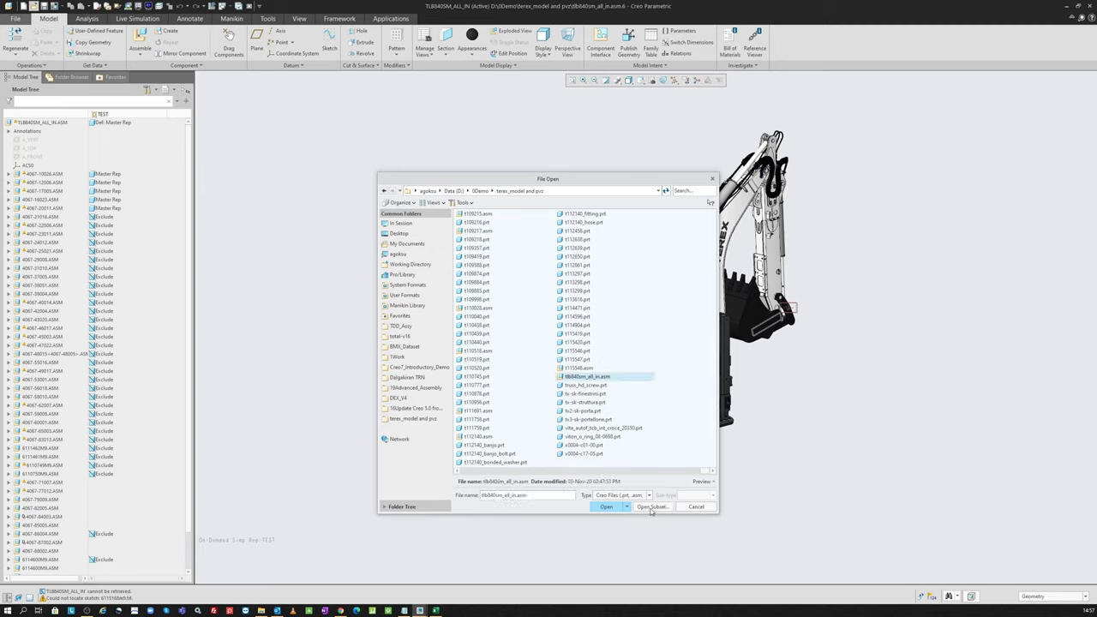
left_click(650, 507)
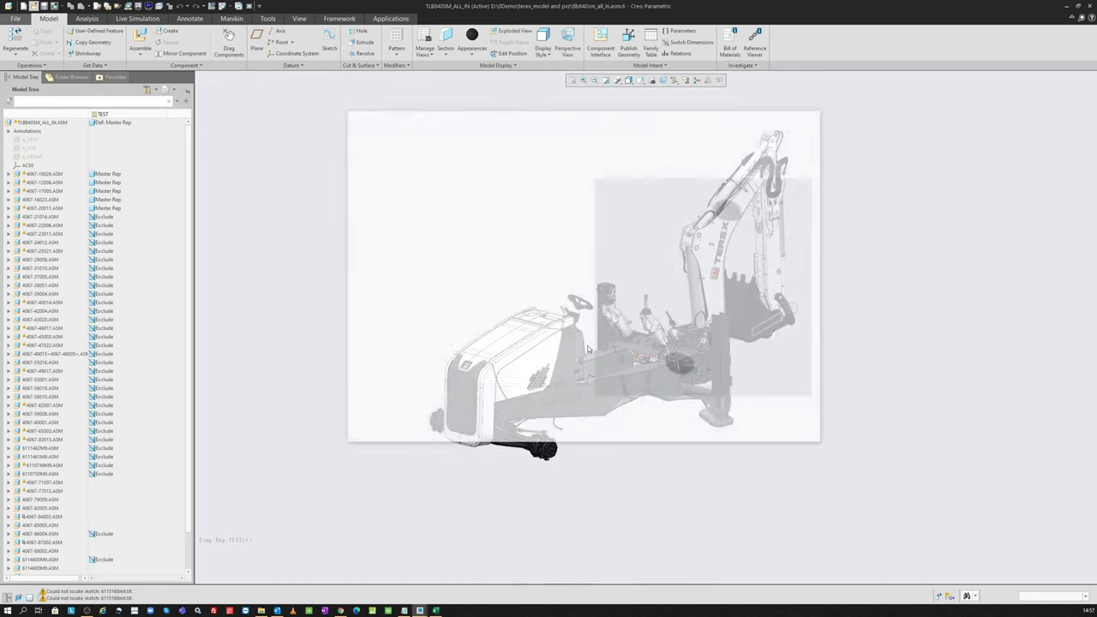
- Reset retrieval on the root, exclude all children, and select CHASSIS through 4067-2001
left_click(373, 193)
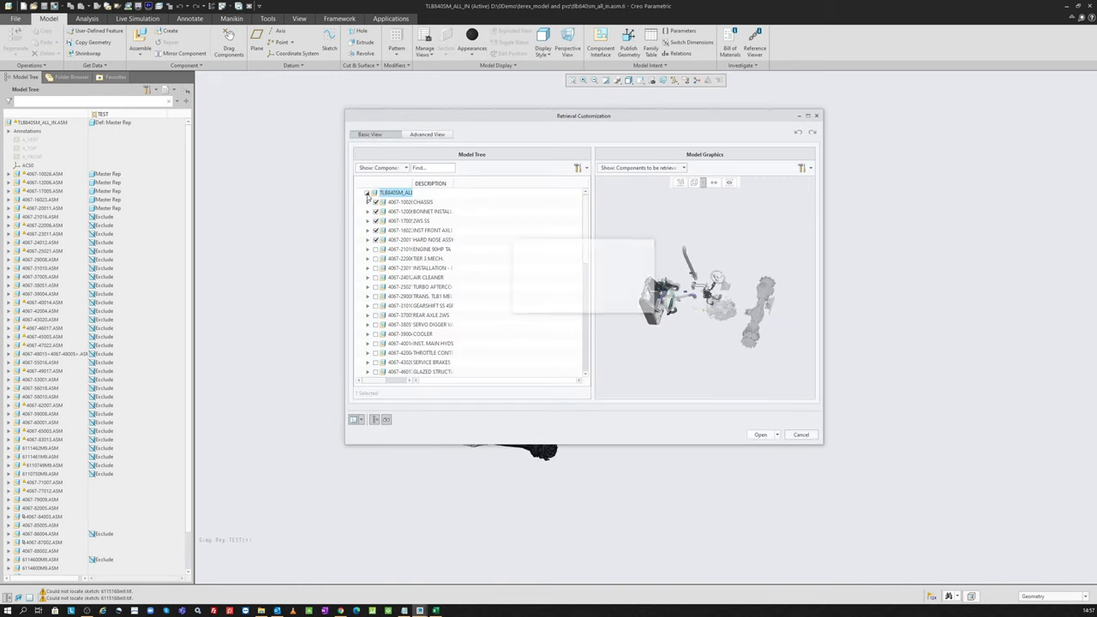
left_click(548, 303)
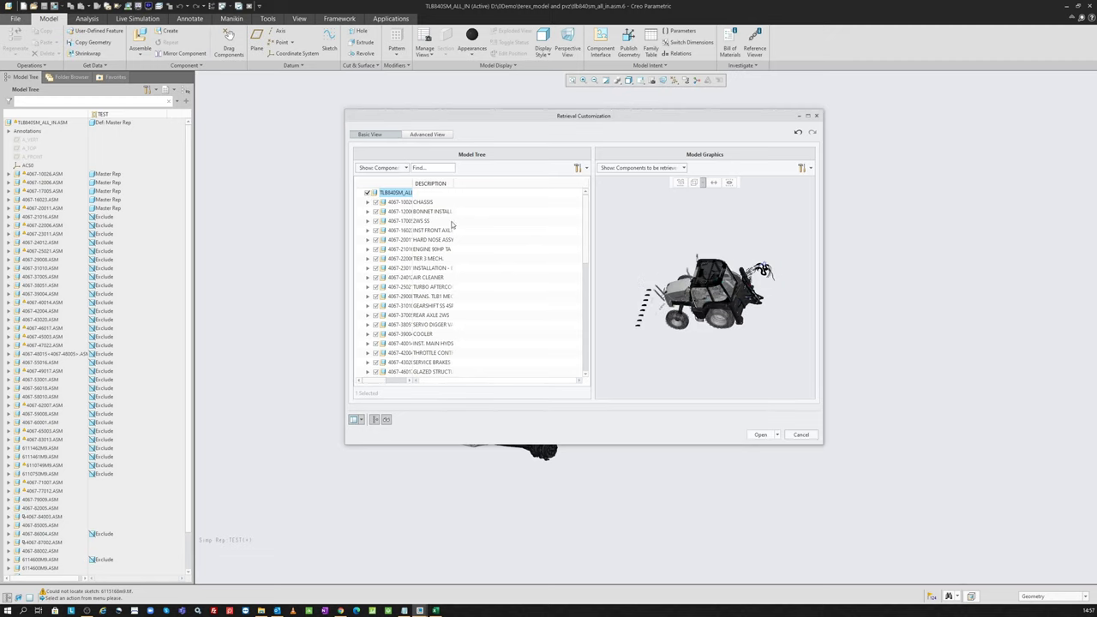
left_click(368, 192)
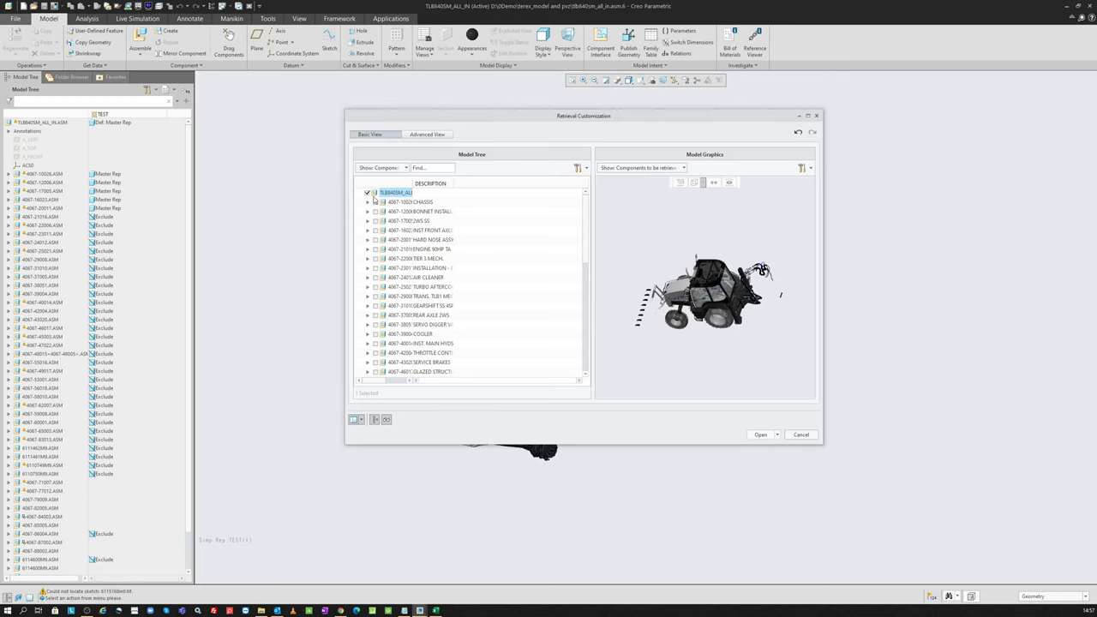
left_click(402, 202)
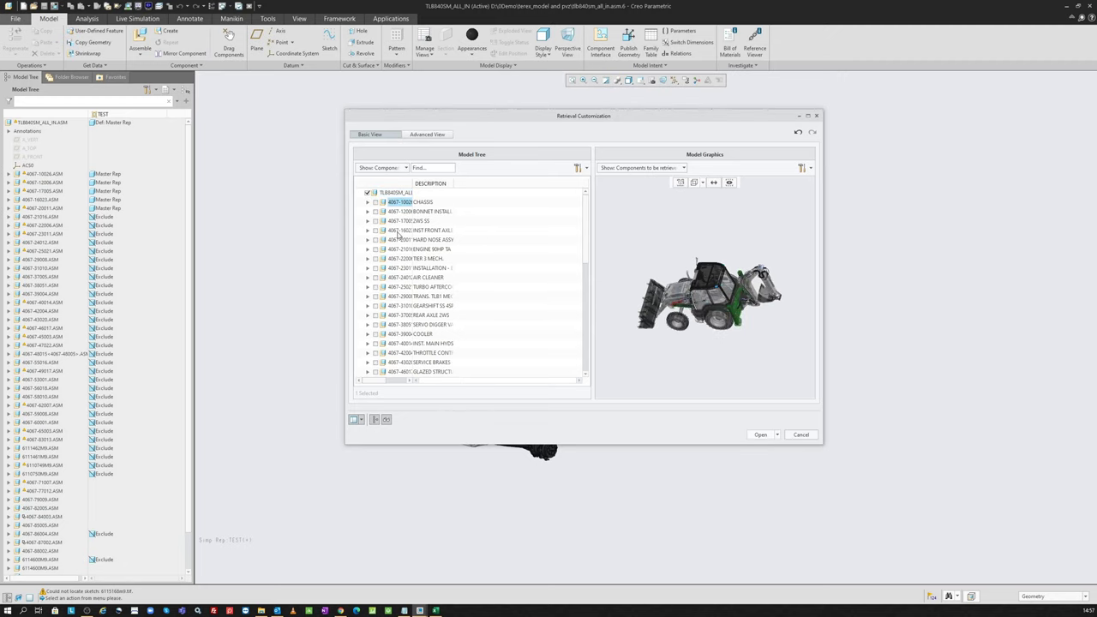
left_click(398, 240, "shift")
- Mark the five selected components for retrieval, leave the air cleaner excluded, and open the assembly
right_click(409, 240)
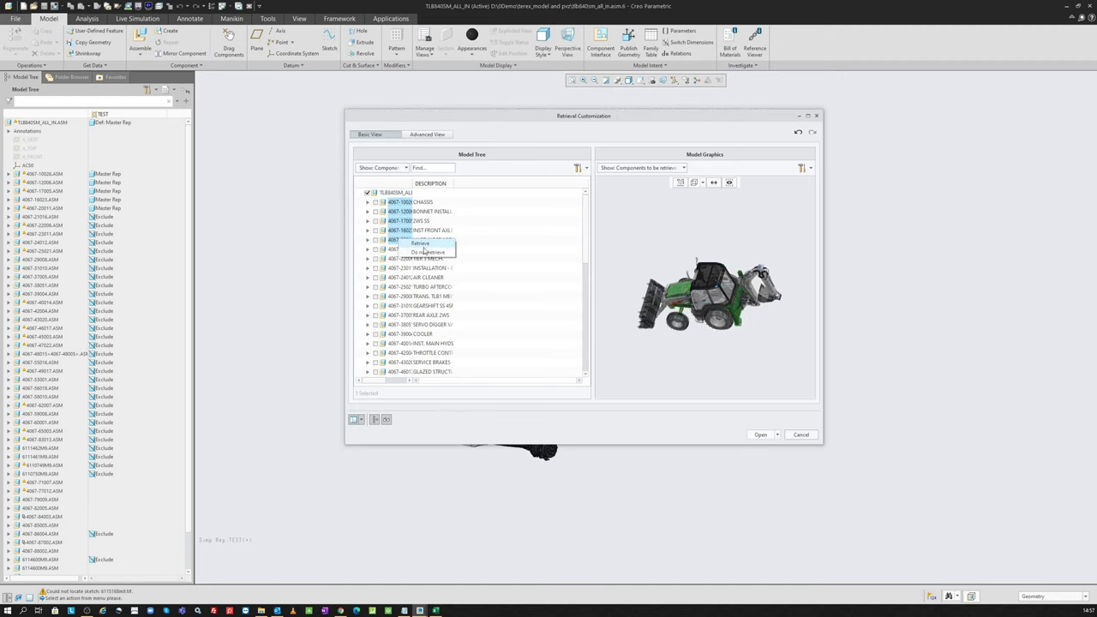
left_click(426, 244)
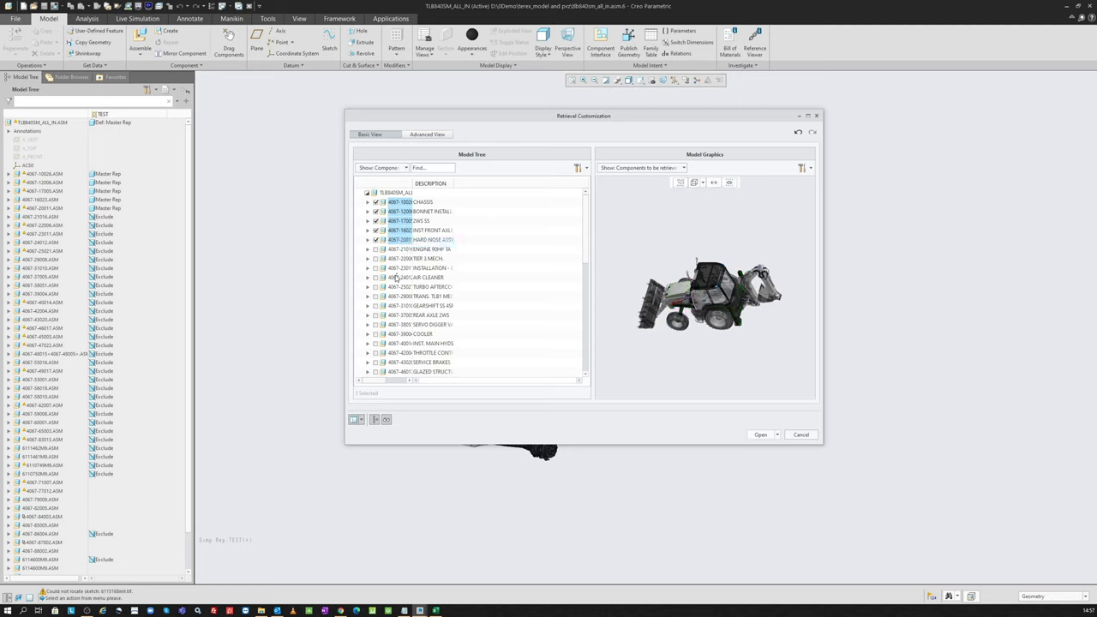
right_click(396, 278)
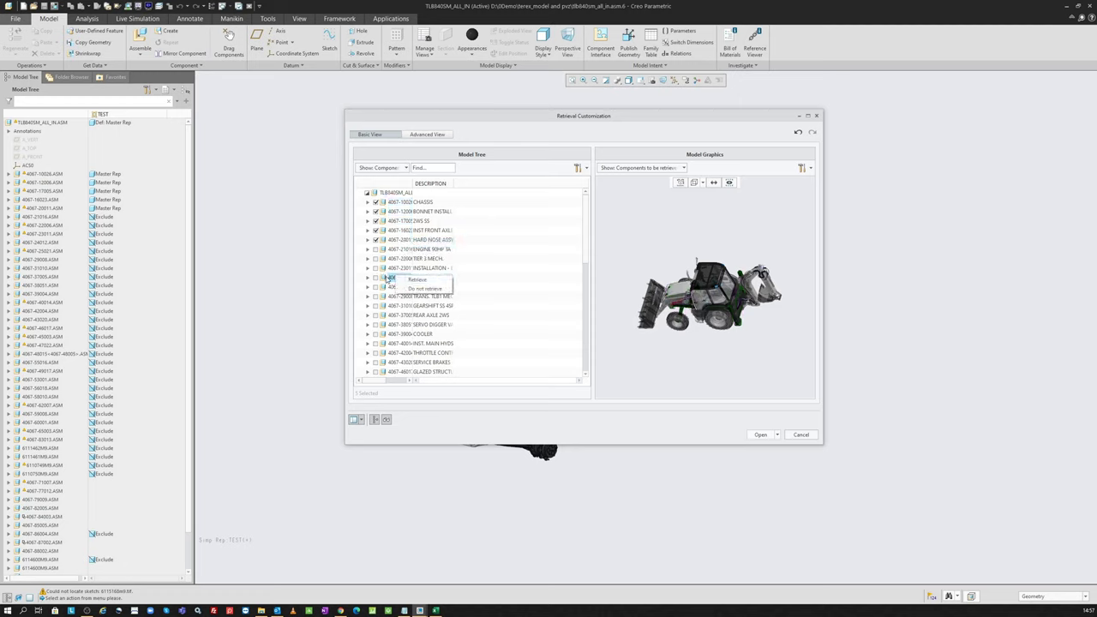
left_click(398, 283)
left_click(390, 231)
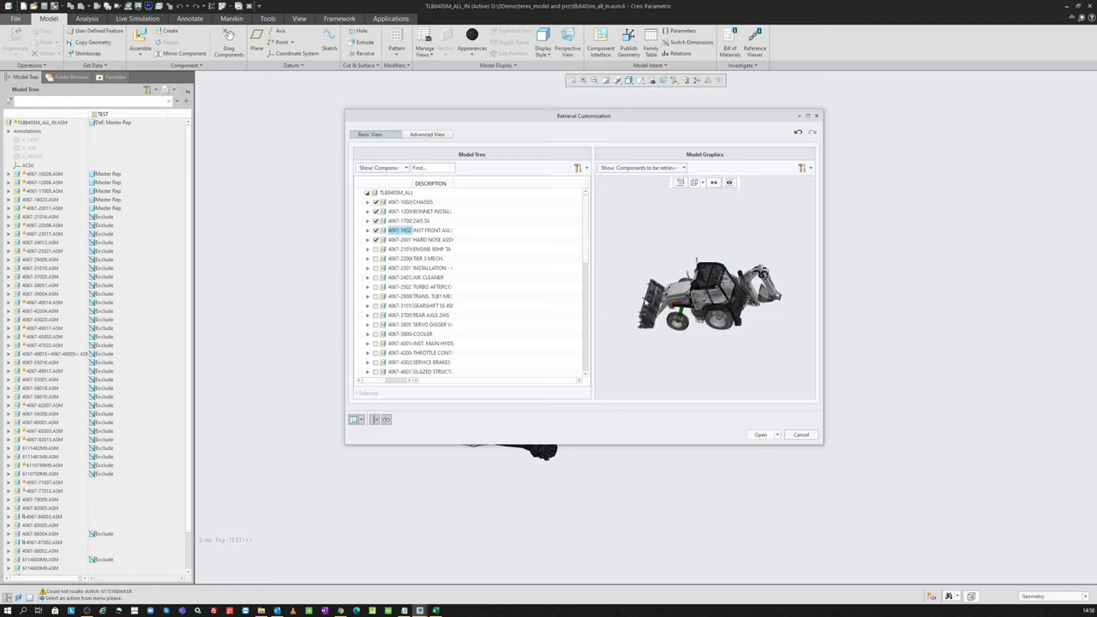
scroll(648, 302, "up", 3)
scroll(719, 369, "down", 3)
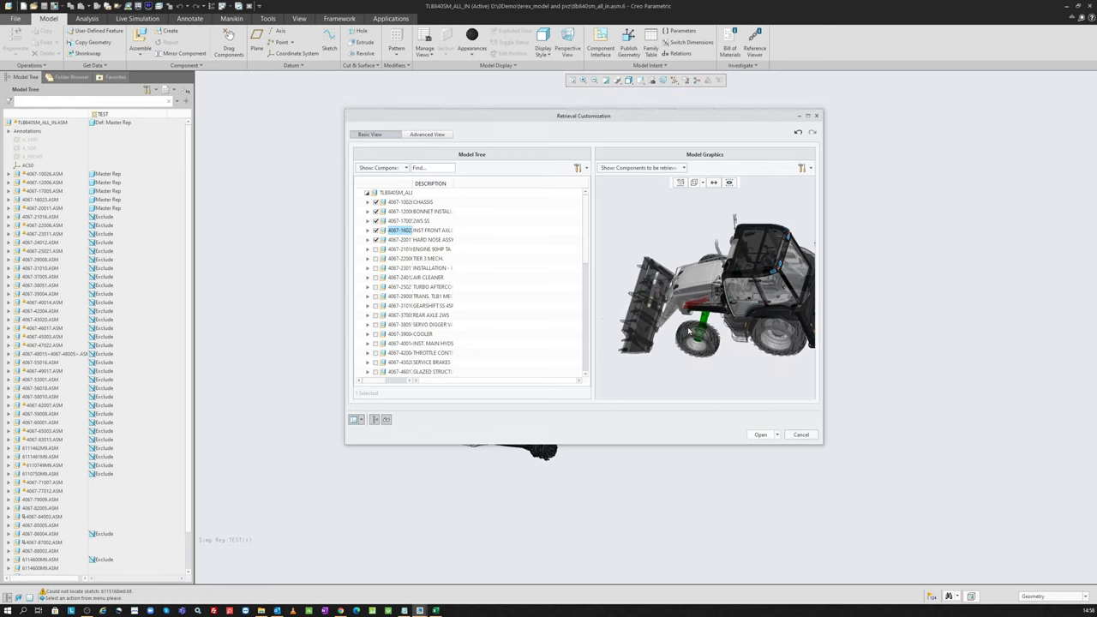
left_click(760, 434)
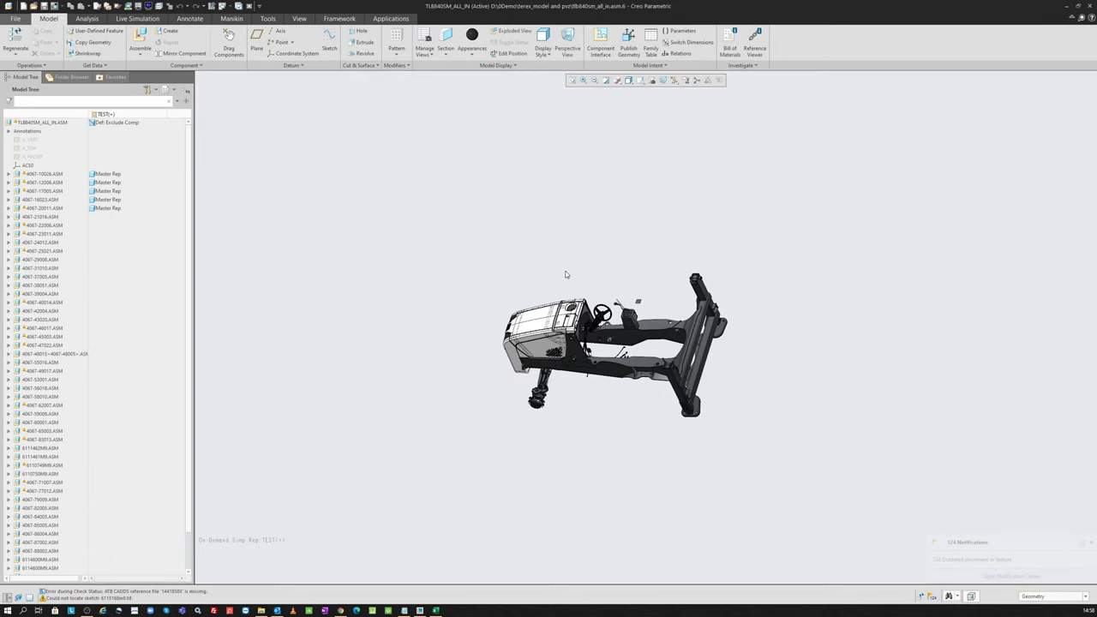
- Orbit the partial backhoe, close its window, and erase not-displayed models from session
scroll(565, 275, "up", 3)
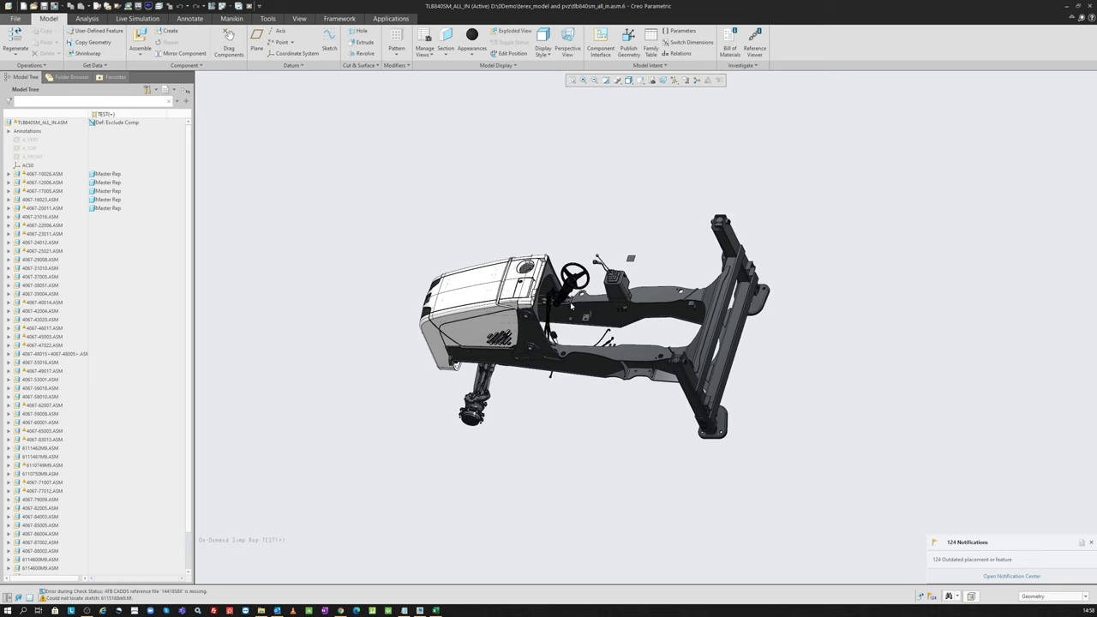
middle_click_drag(570, 306, 639, 247)
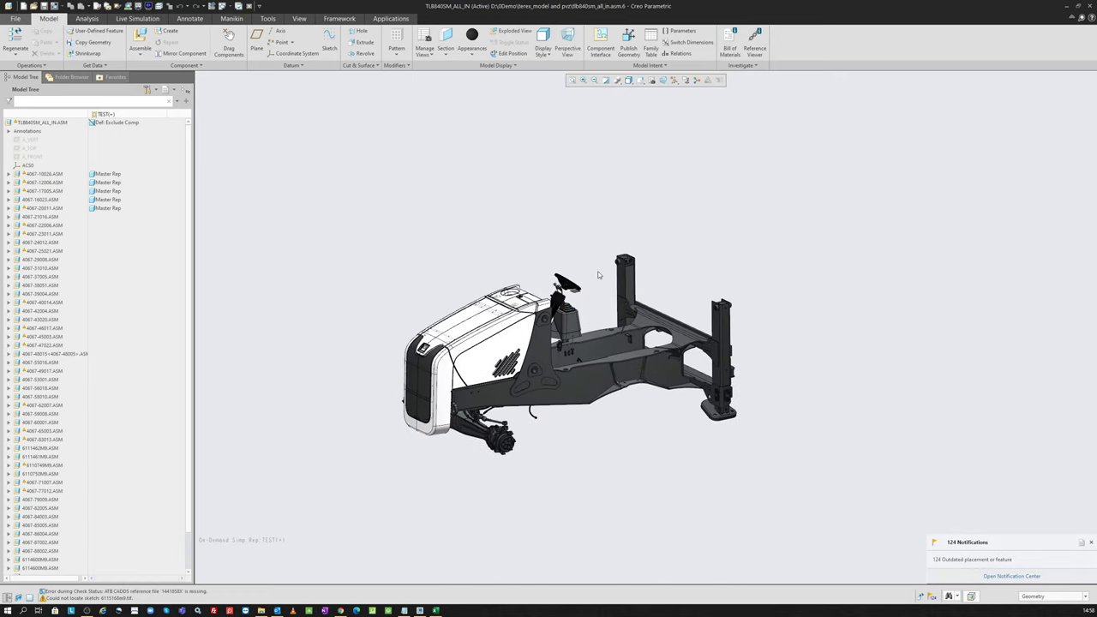
left_click(248, 6)
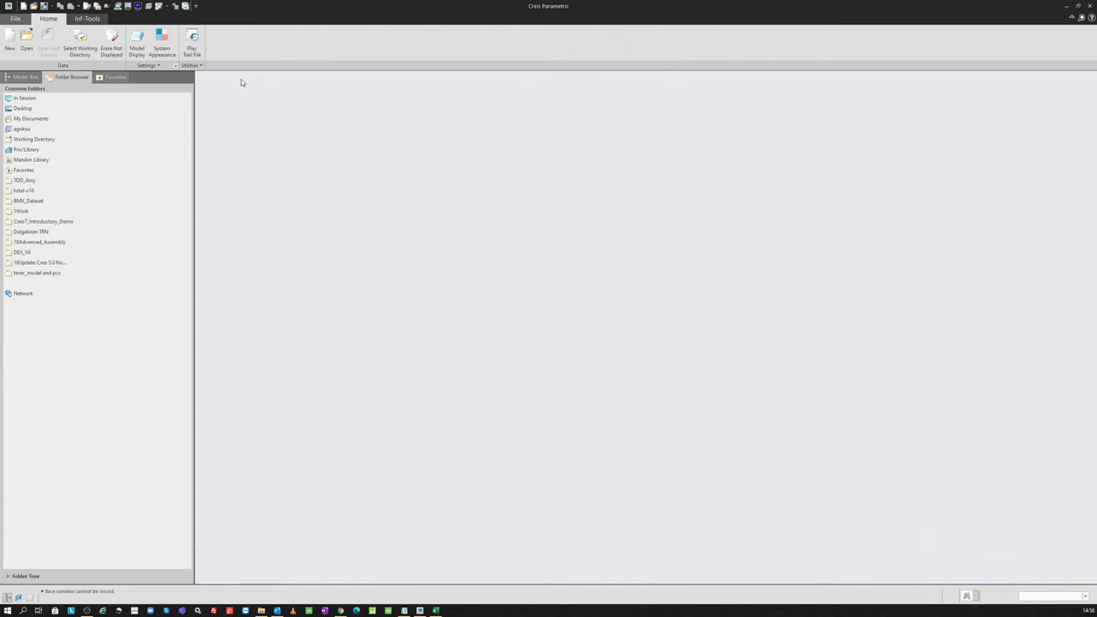
left_click(114, 39)
- Browse to 19Advanced_Assembly > 05Advanced_Assembly > 02Simplified-Reps_Automatic and open automatic.asm via Open Automatic
left_click(27, 39)
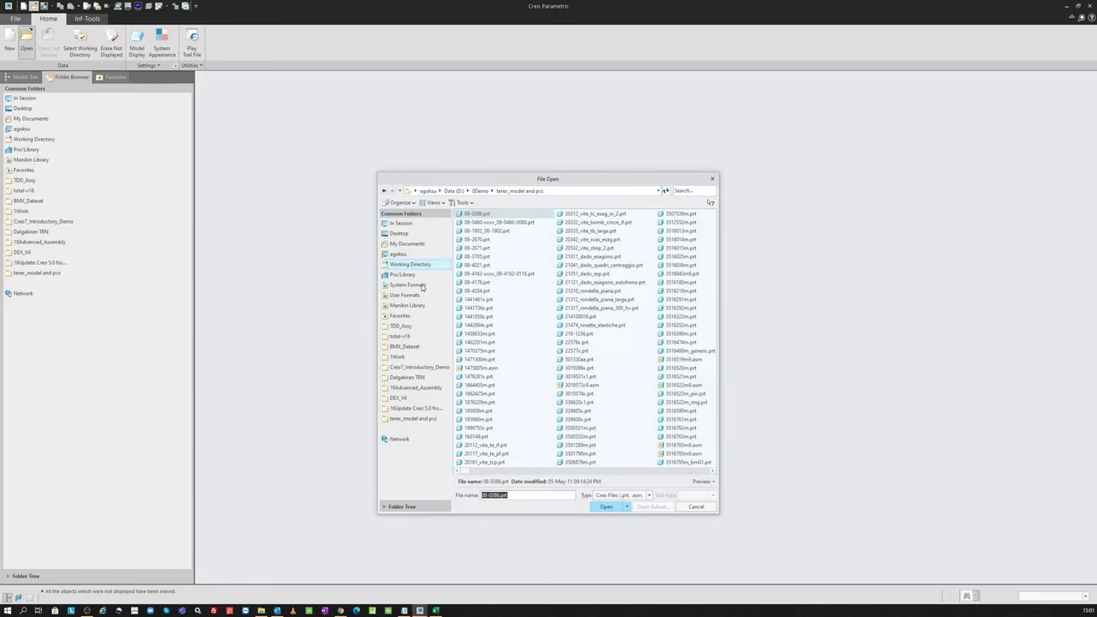
left_click(626, 505)
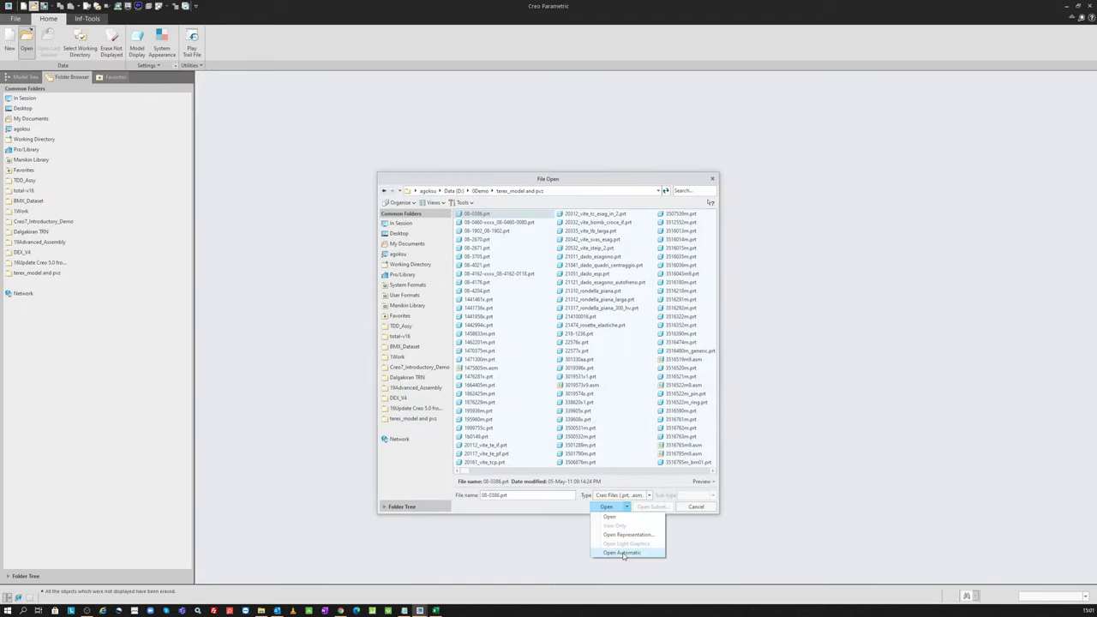
left_click(429, 479)
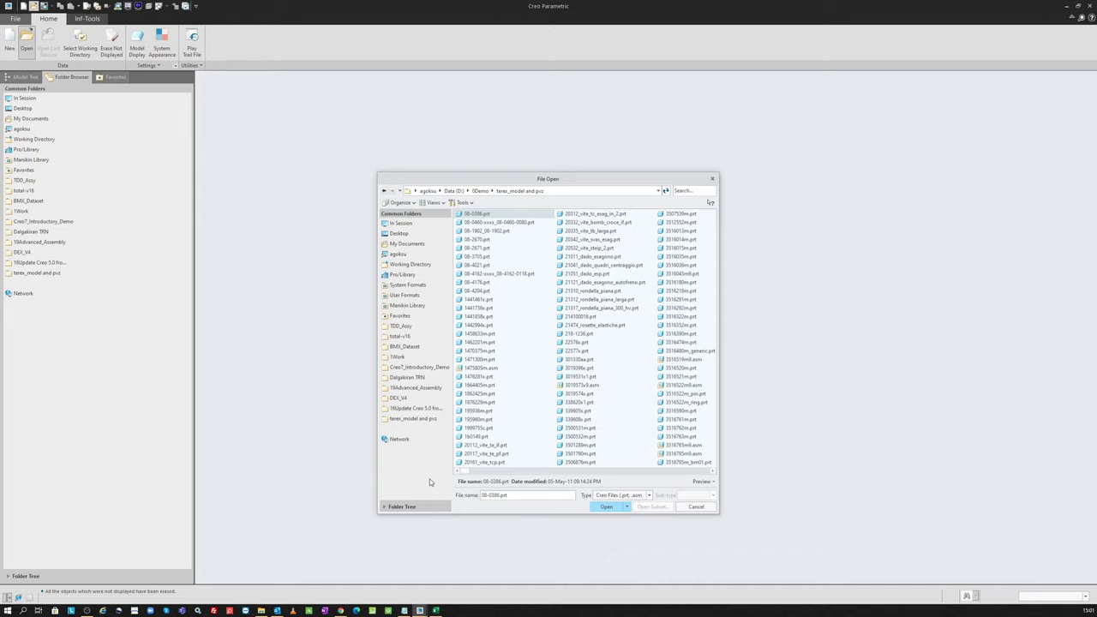
left_click(429, 388)
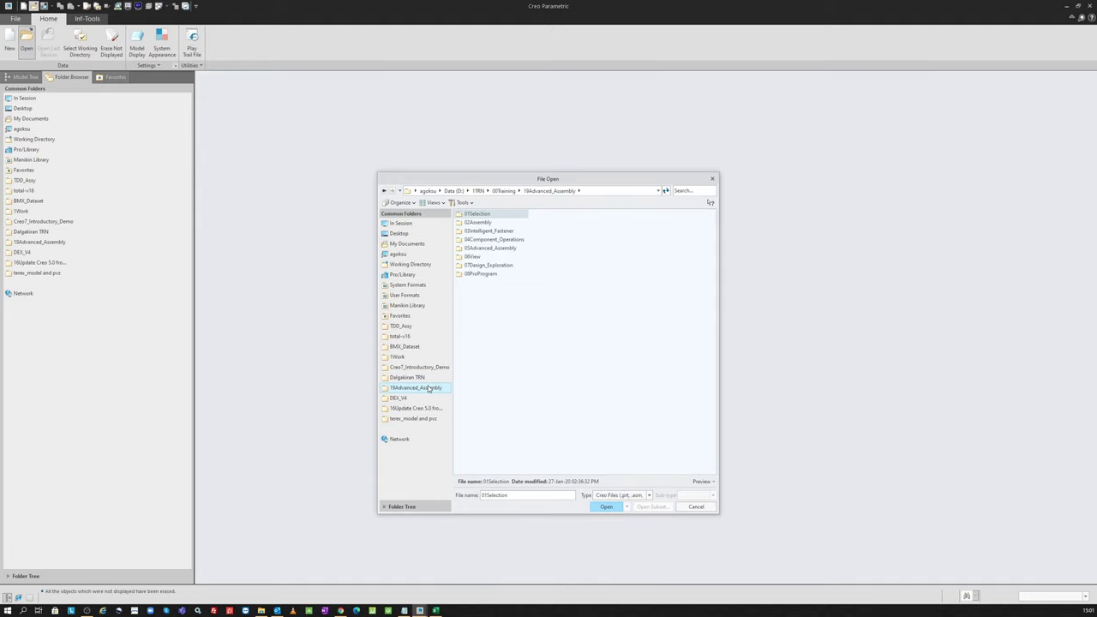
double_click(492, 248)
double_click(504, 223)
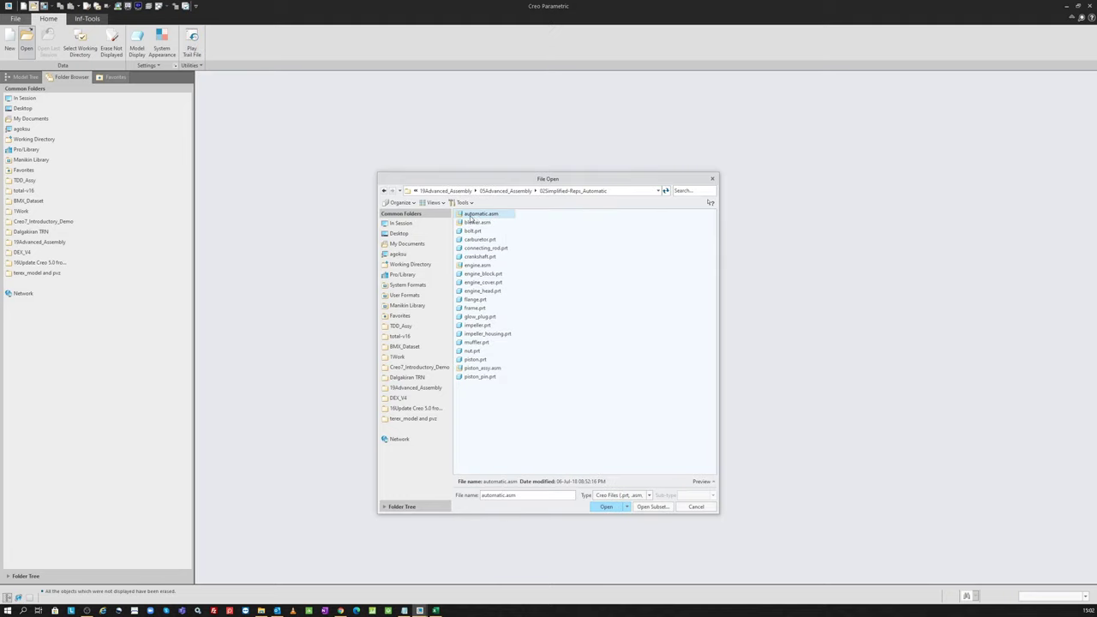
left_click(626, 506)
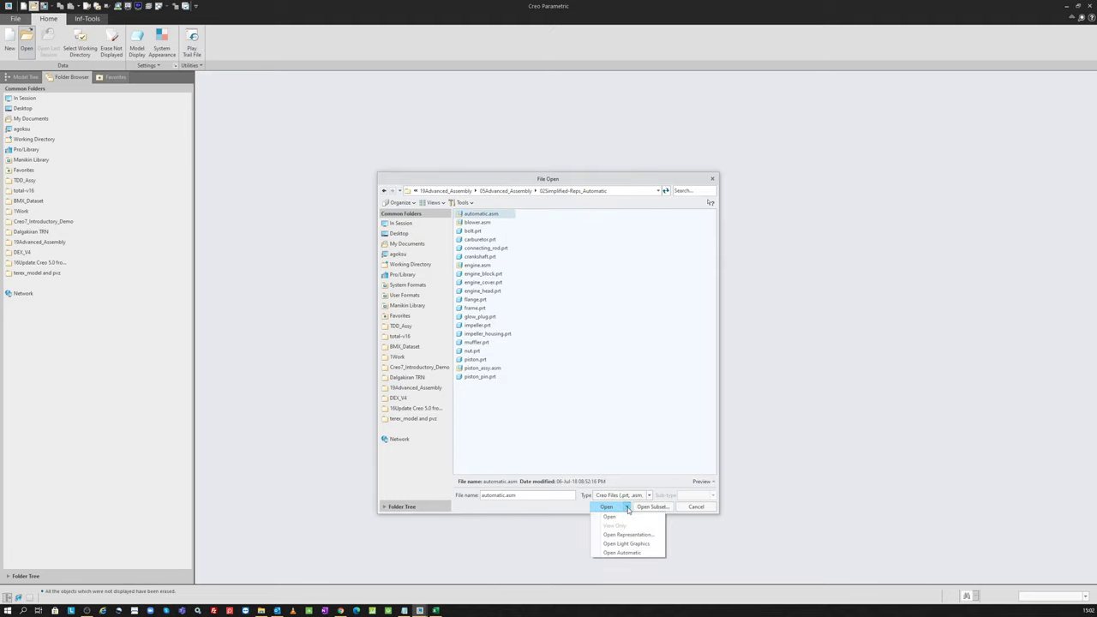
left_click(615, 553)
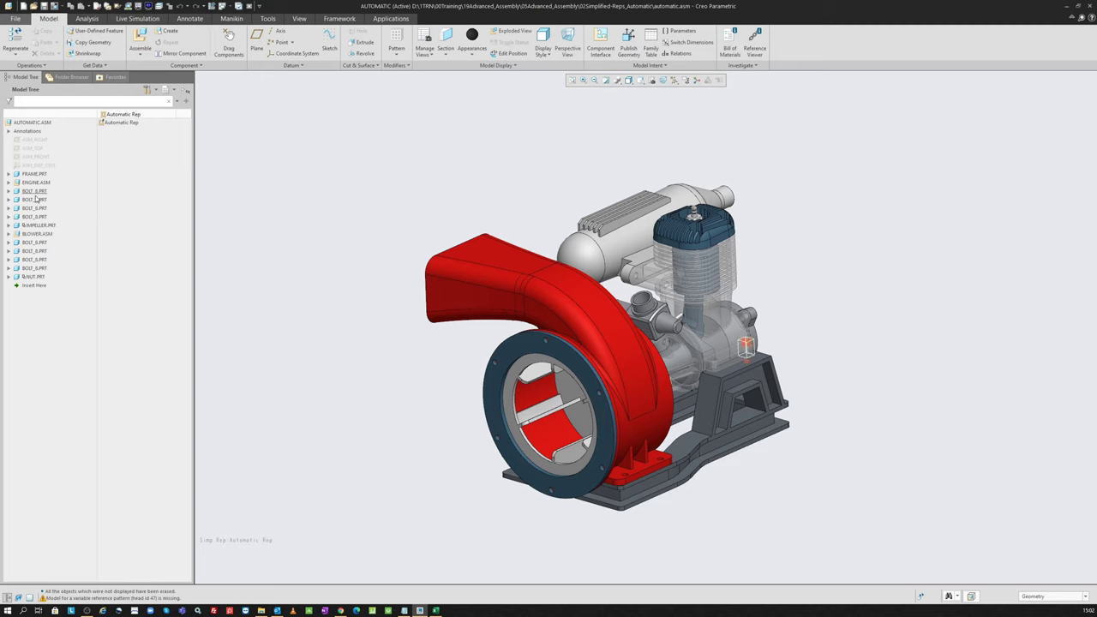
- Select the nut, two bolts and the frame part in the tree, then clear the selection
left_click(31, 277)
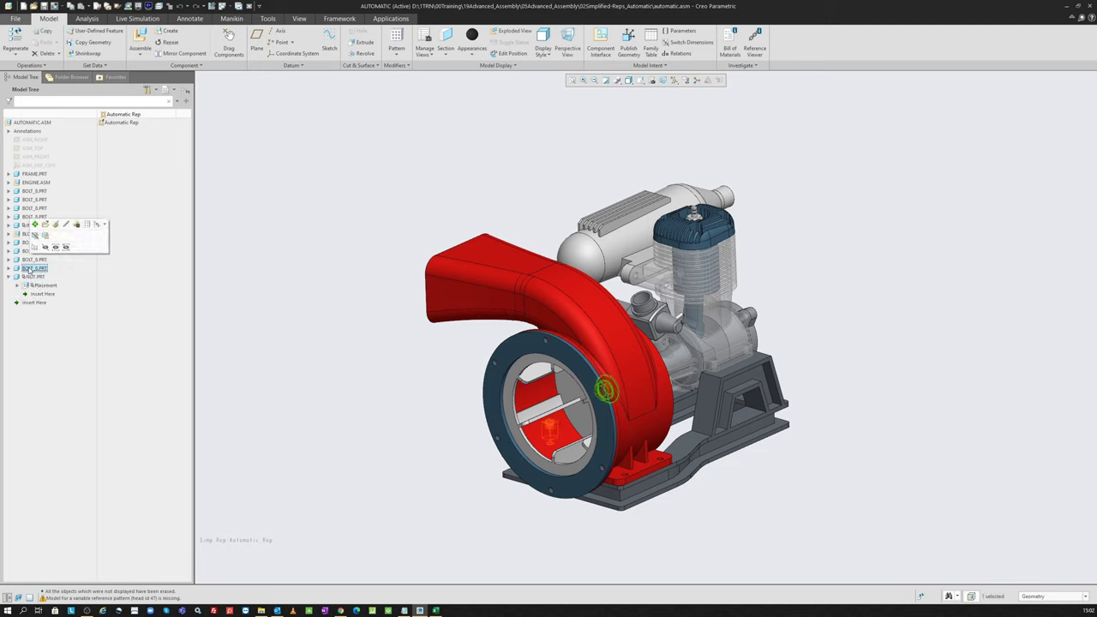
left_click(31, 268)
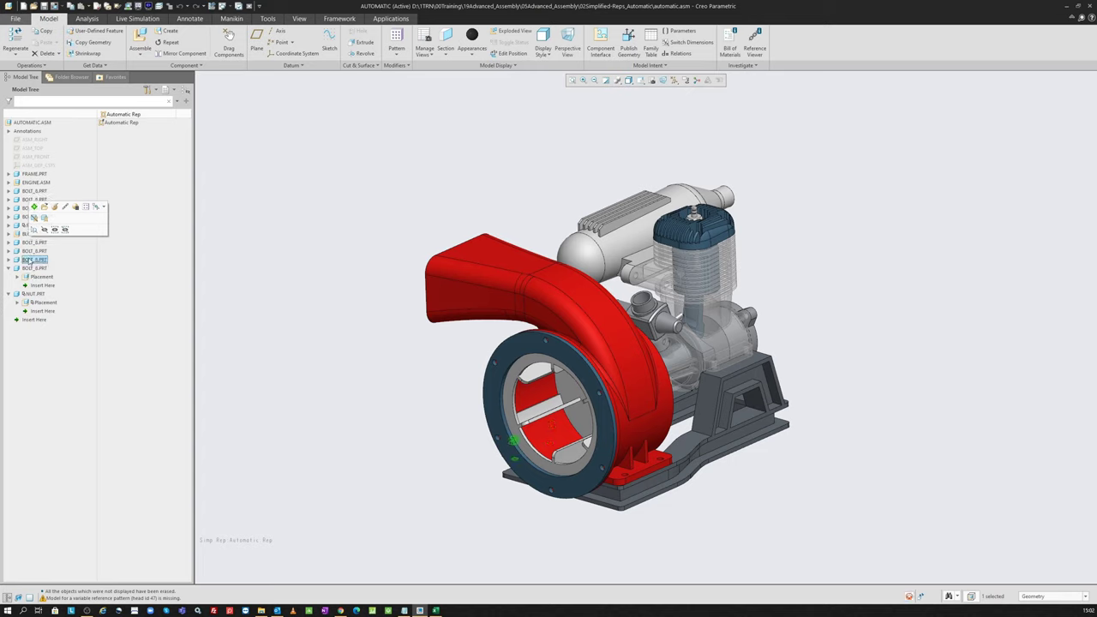
left_click(30, 259)
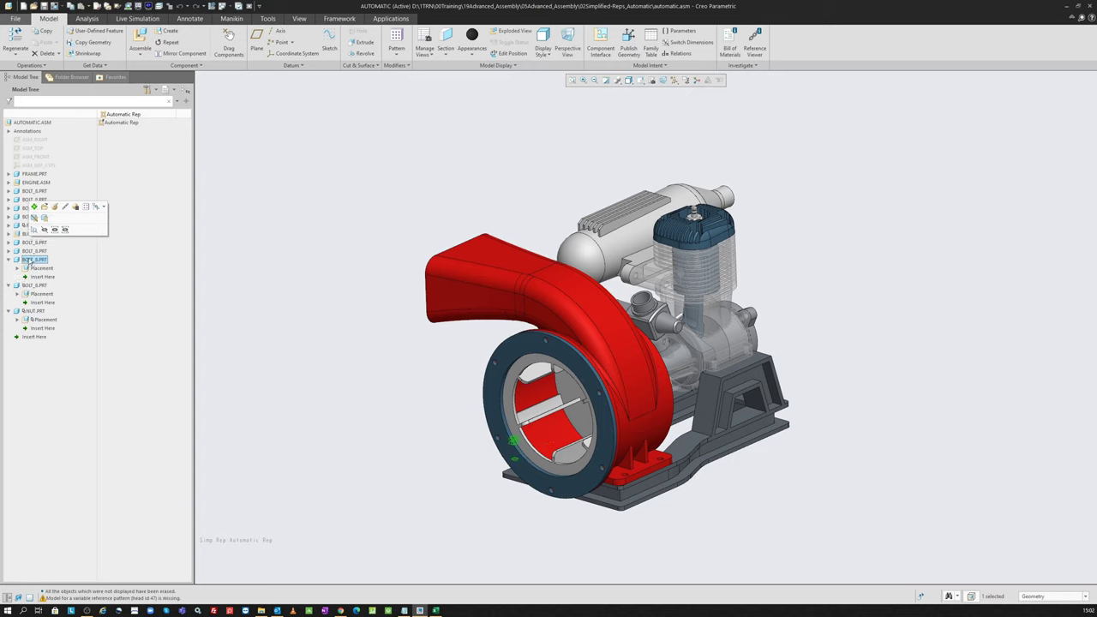
left_click(34, 174)
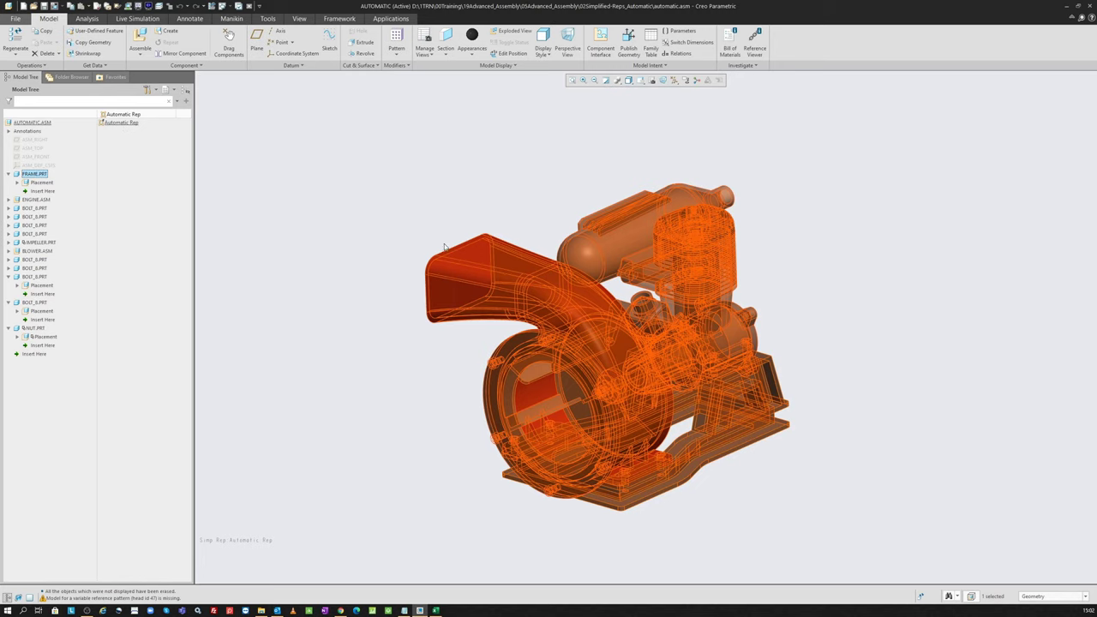
left_click(415, 231)
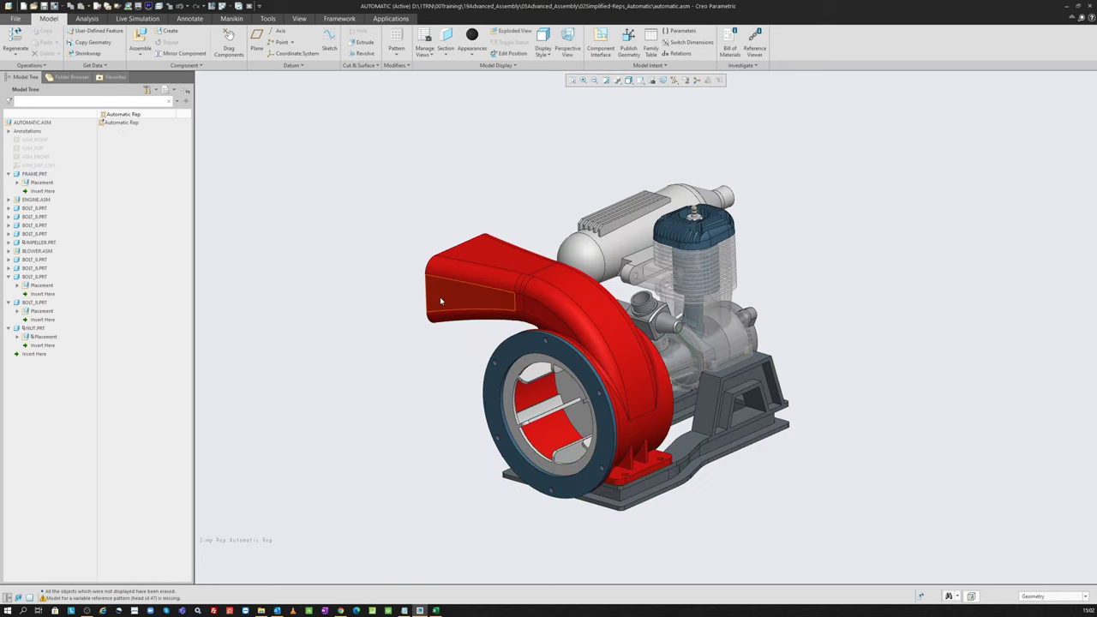
- Activate the blower's impeller housing part, then return to the top-level assembly
left_click(441, 298)
left_click(444, 247)
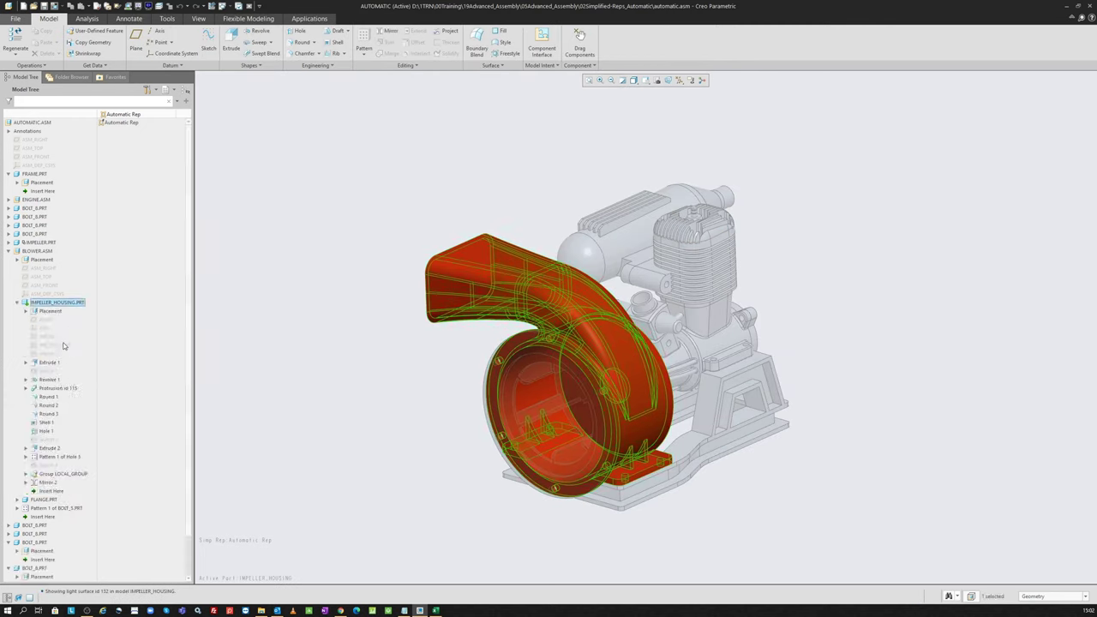
left_click(387, 314)
key("ctrl+a")
- Activate the FRAME part, then reactivate the top-level automatic.asm assembly
left_click(641, 495)
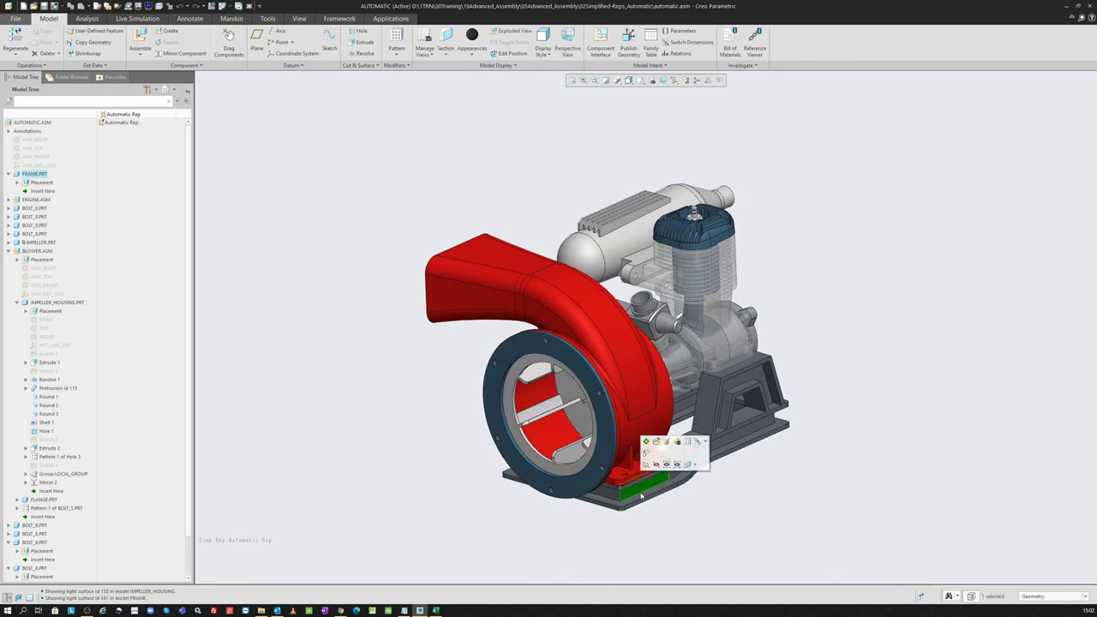
left_click(625, 495)
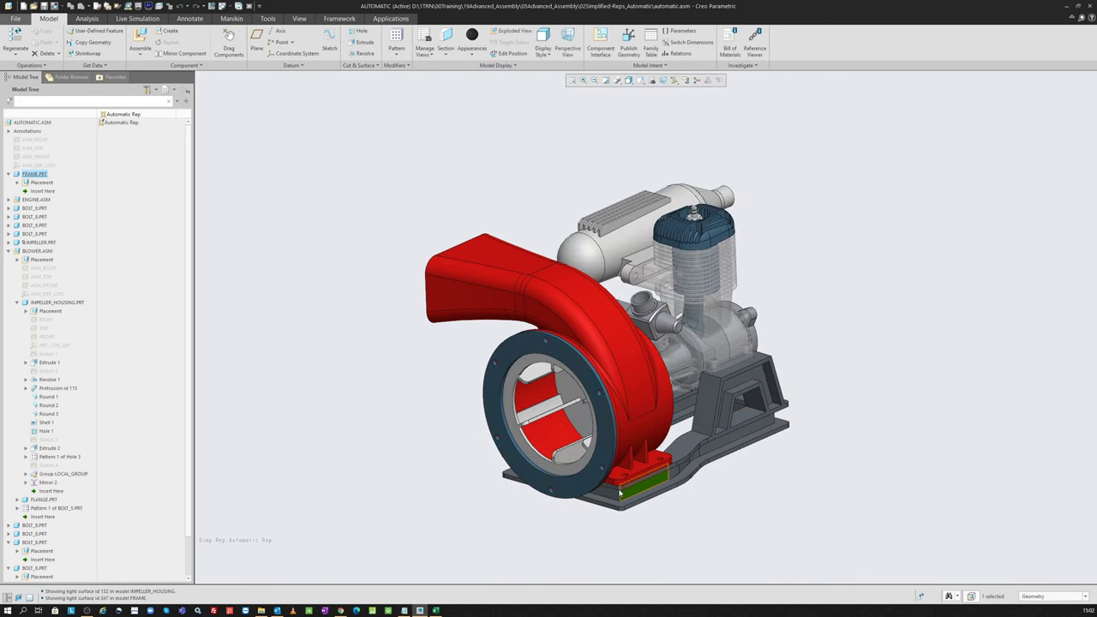
left_click(628, 496)
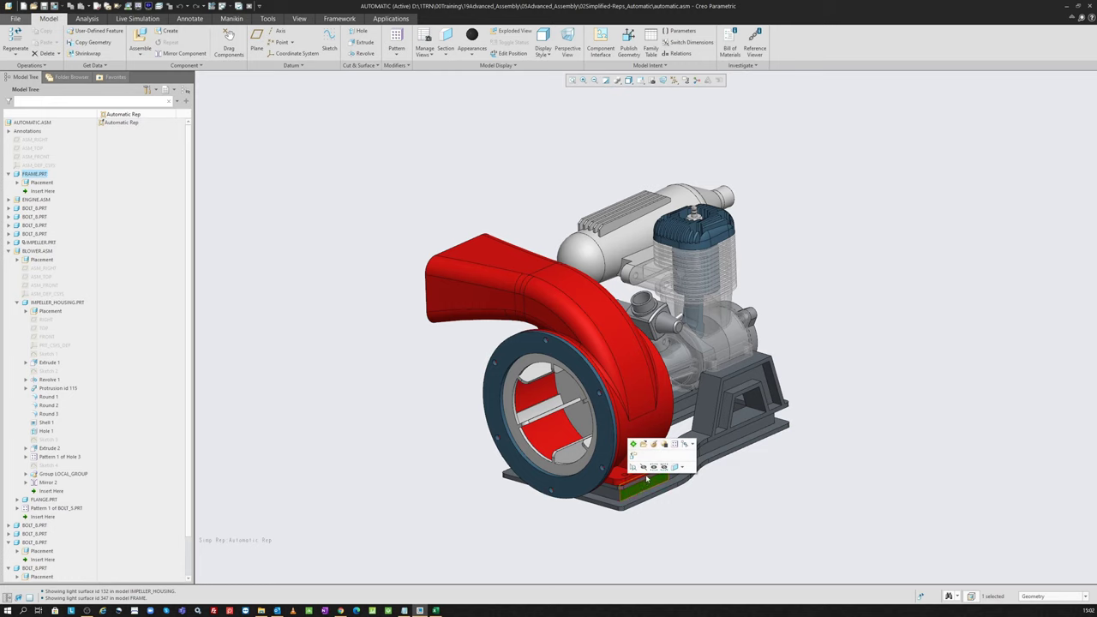
left_click(637, 443)
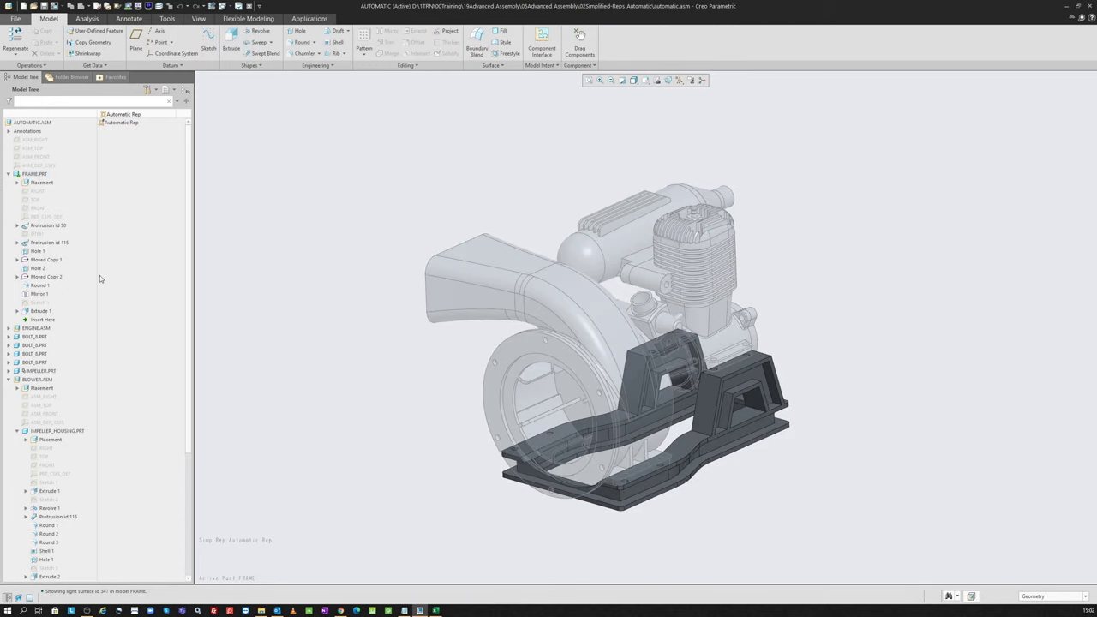
key("ctrl+a")
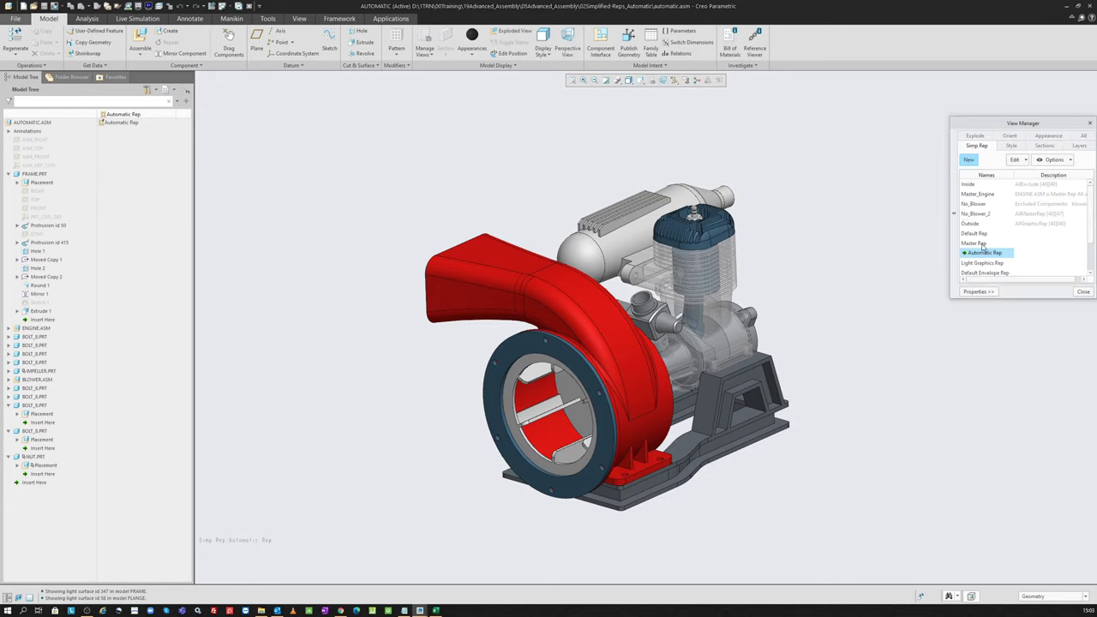
- Switch between Master Rep and Automatic Rep in View Manager to compare them
double_click(976, 244)
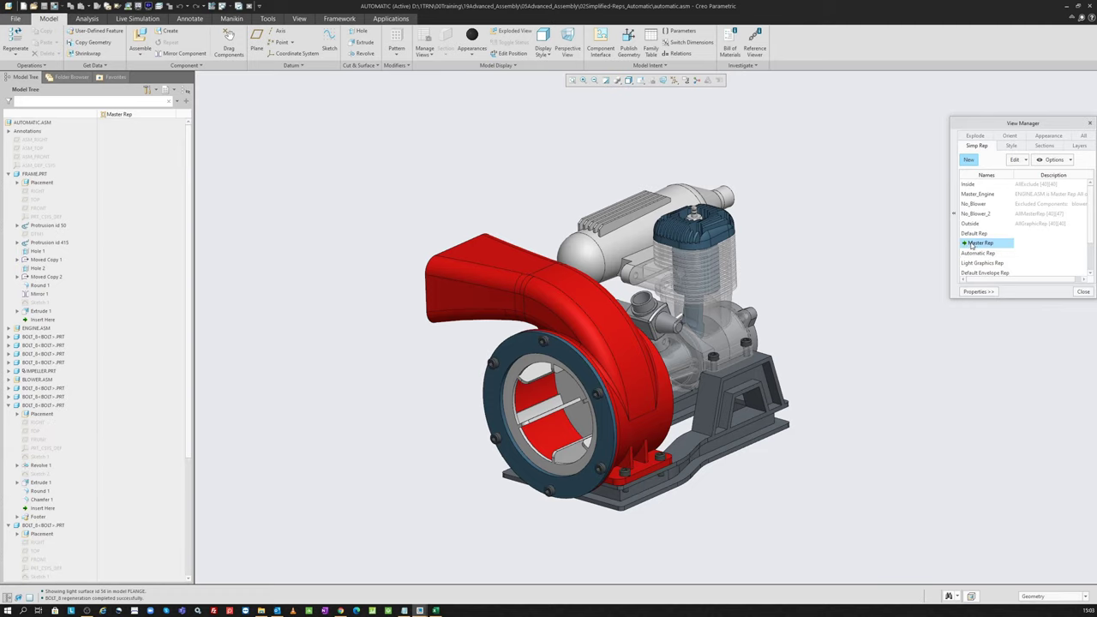
left_click(42, 353)
double_click(980, 254)
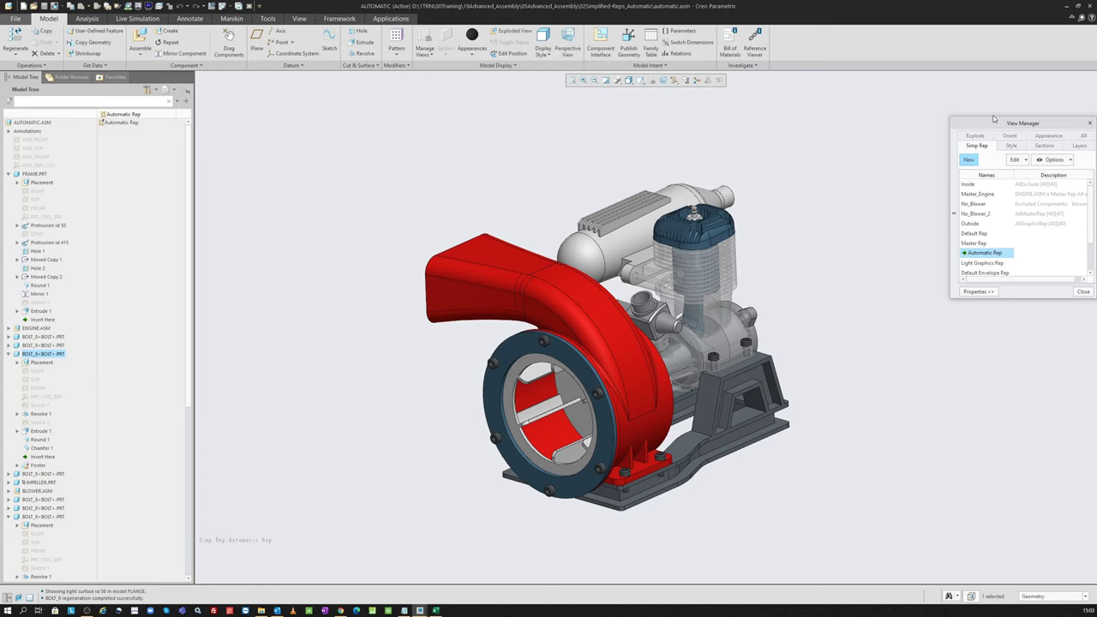
left_click_drag(993, 119, 884, 158)
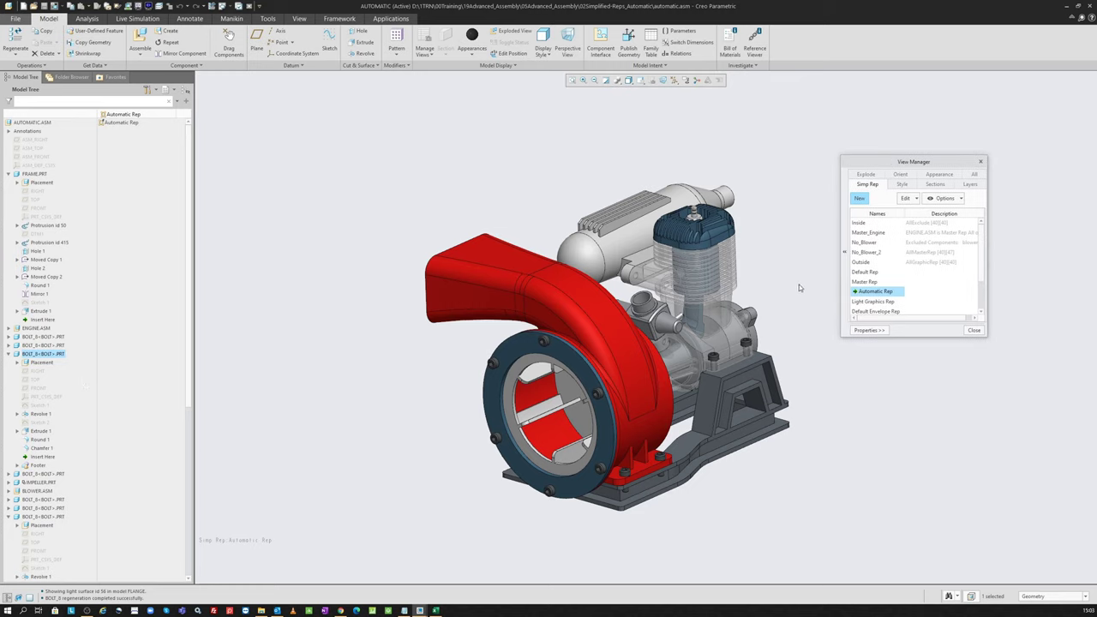
left_click(870, 284)
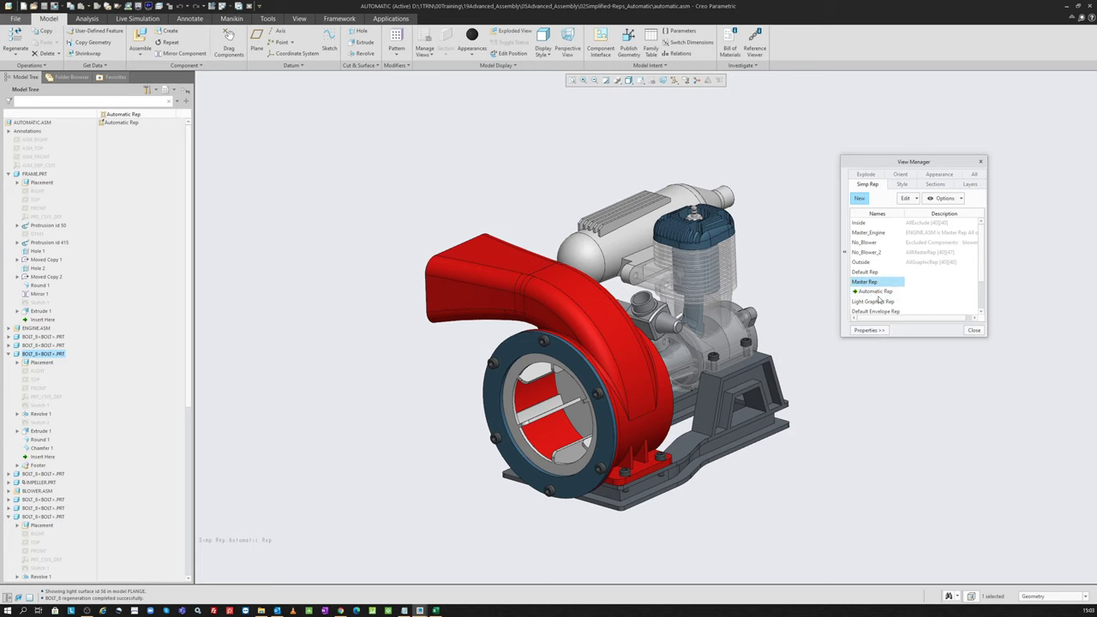
- Close View Manager and the automatic.asm window, then run Erase Not Displayed
left_click(976, 330)
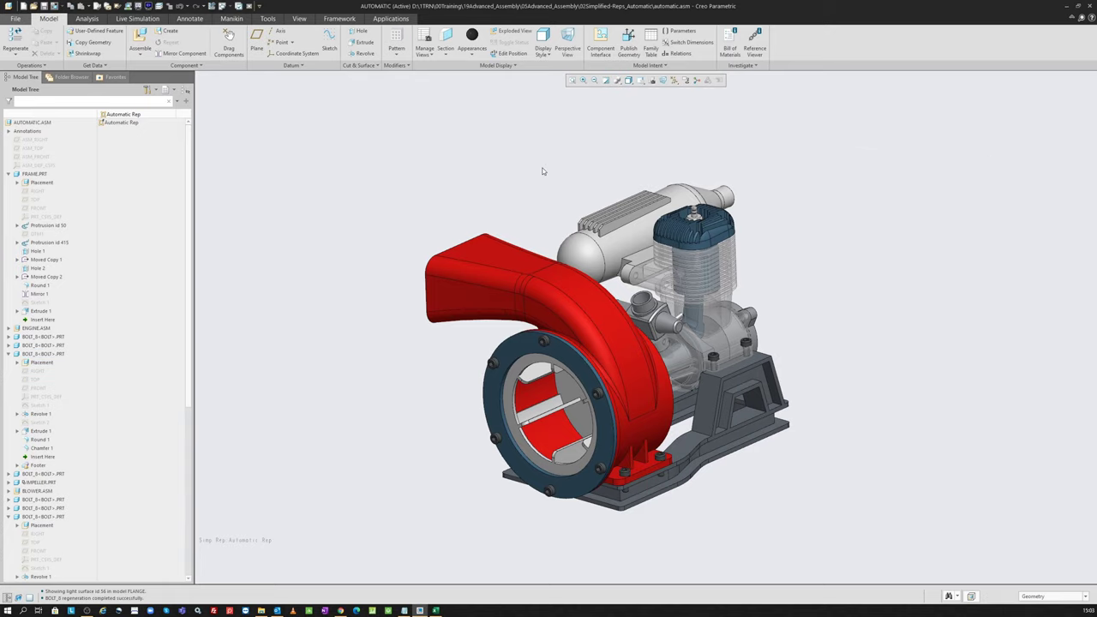
left_click(248, 6)
left_click(112, 42)
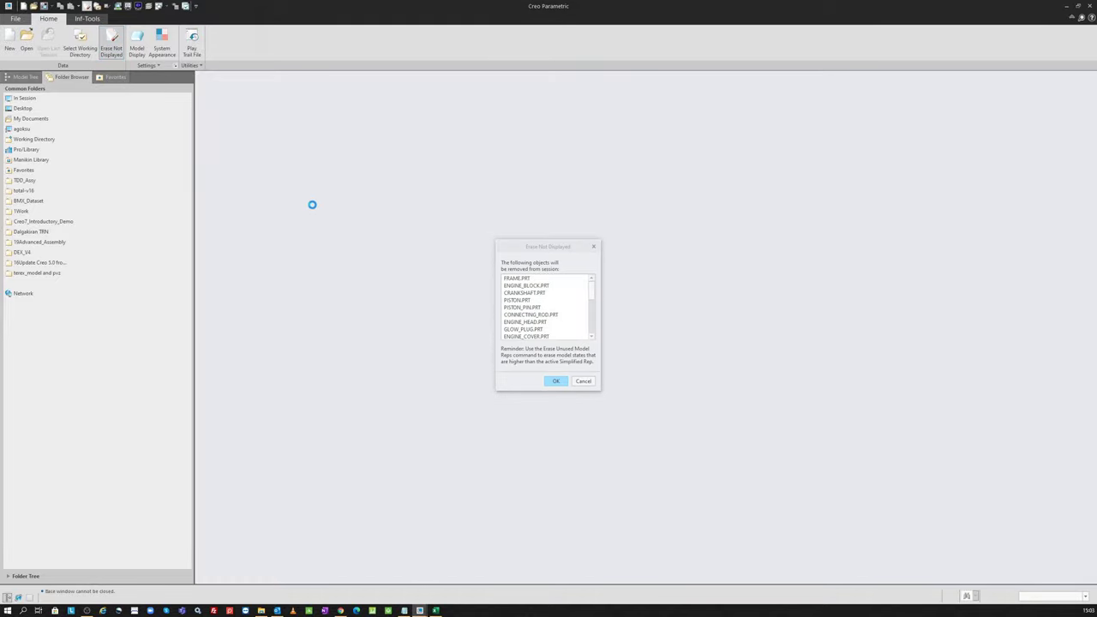
- Confirm the erase, open drill.asm from TDD_Assy, and tilt the view to show its top
key("Return")
left_click(27, 42)
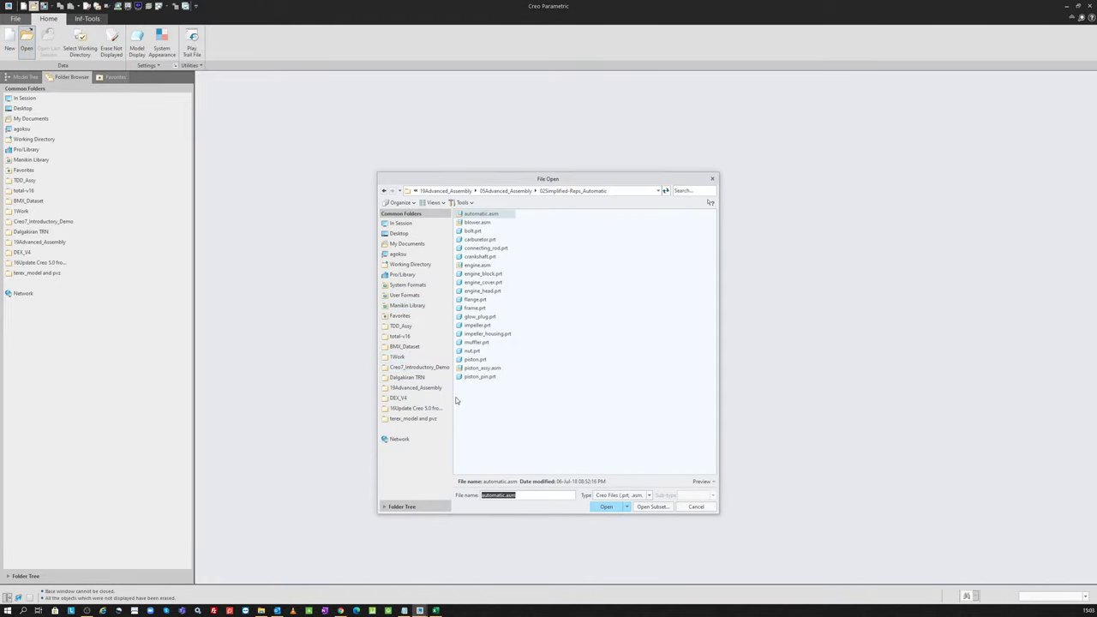
left_click(423, 329)
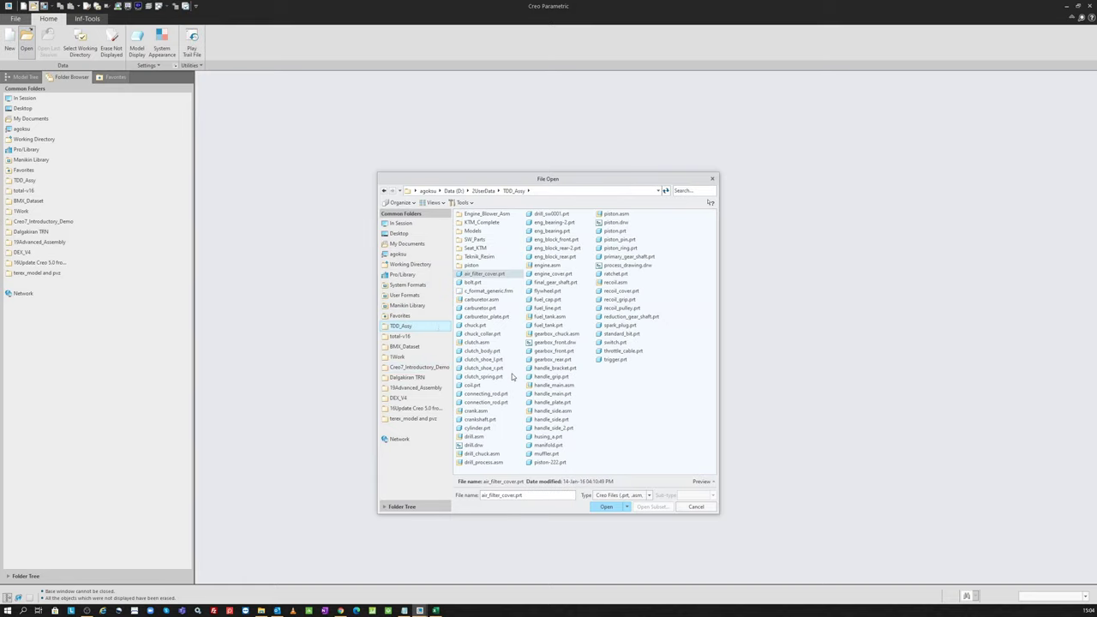
double_click(473, 438)
key("Return")
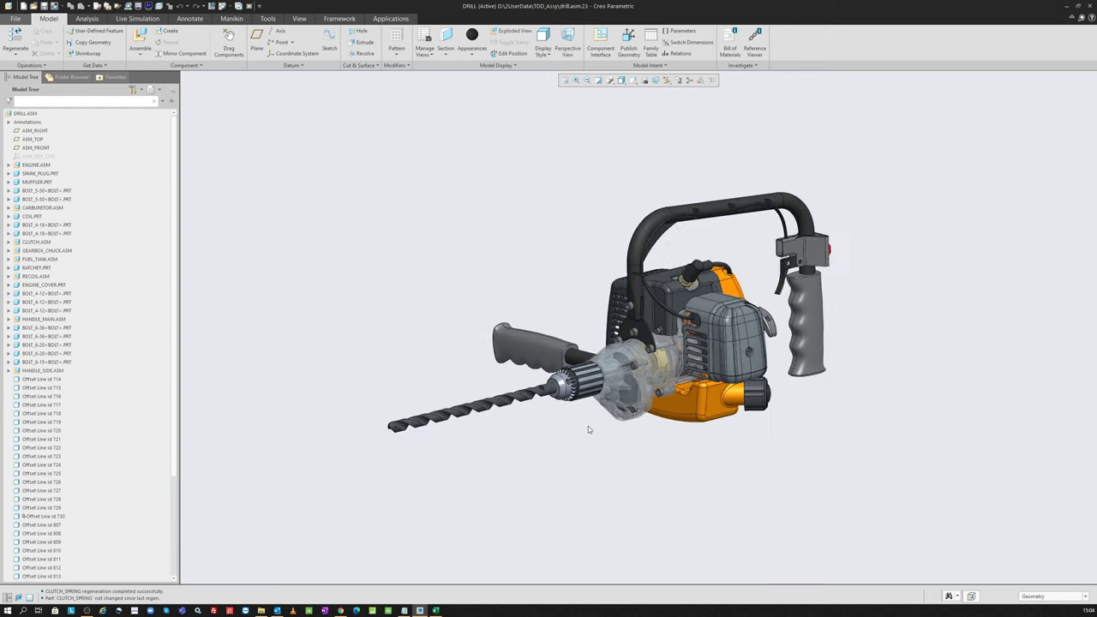
middle_click_drag(781, 349, 569, 338)
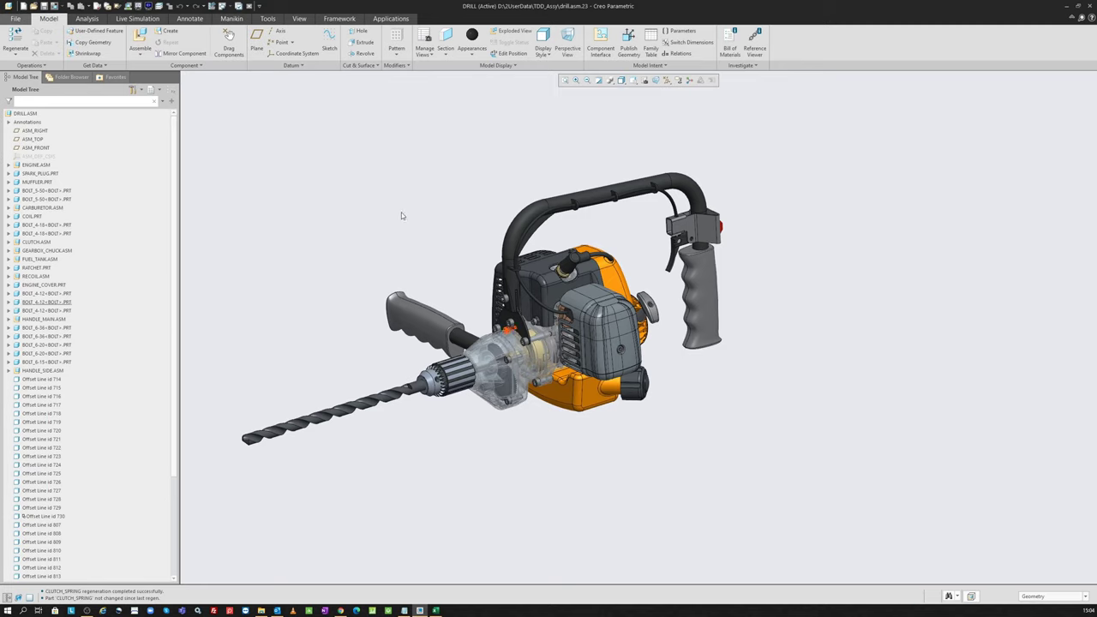
- List the drill's simplified reps in View Manager and show the External rep
left_click(643, 82)
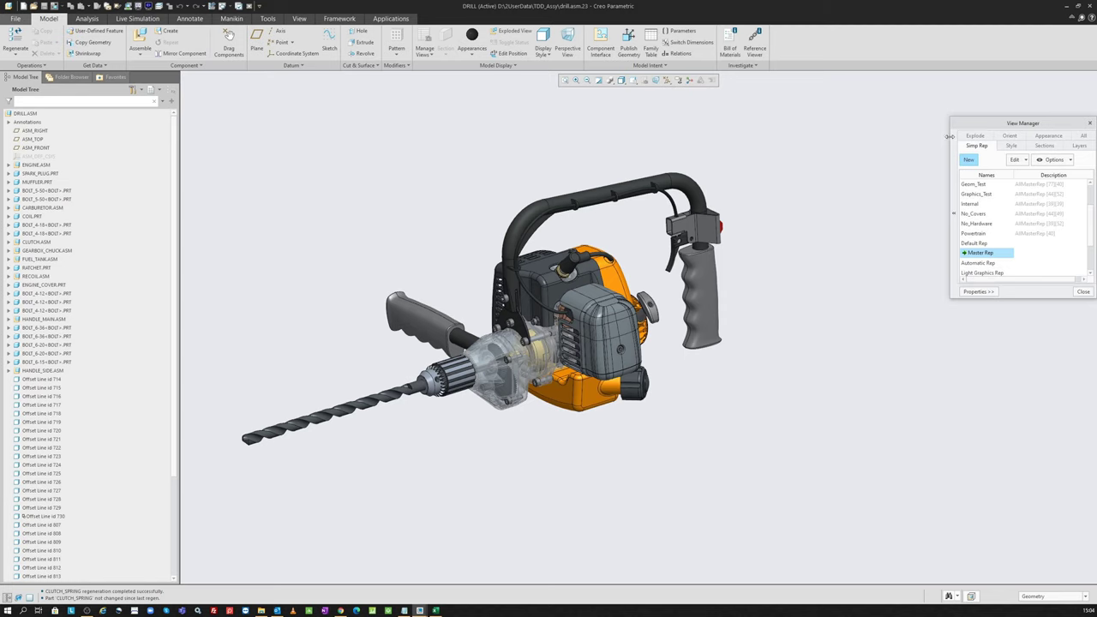
scroll(928, 255, "down", 2)
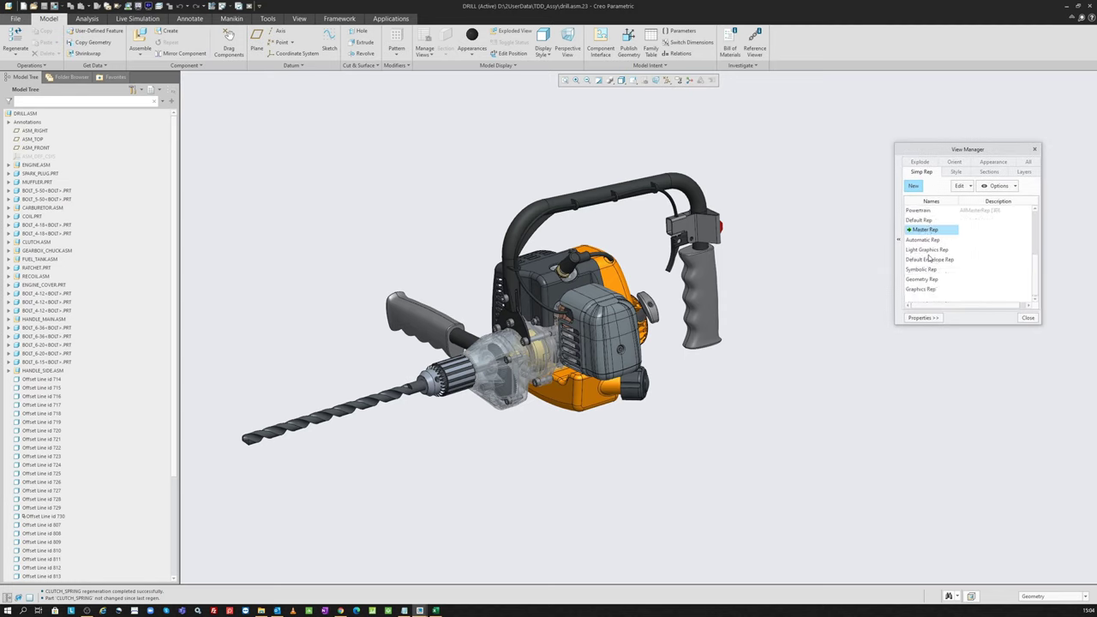
scroll(929, 257, "up", 1)
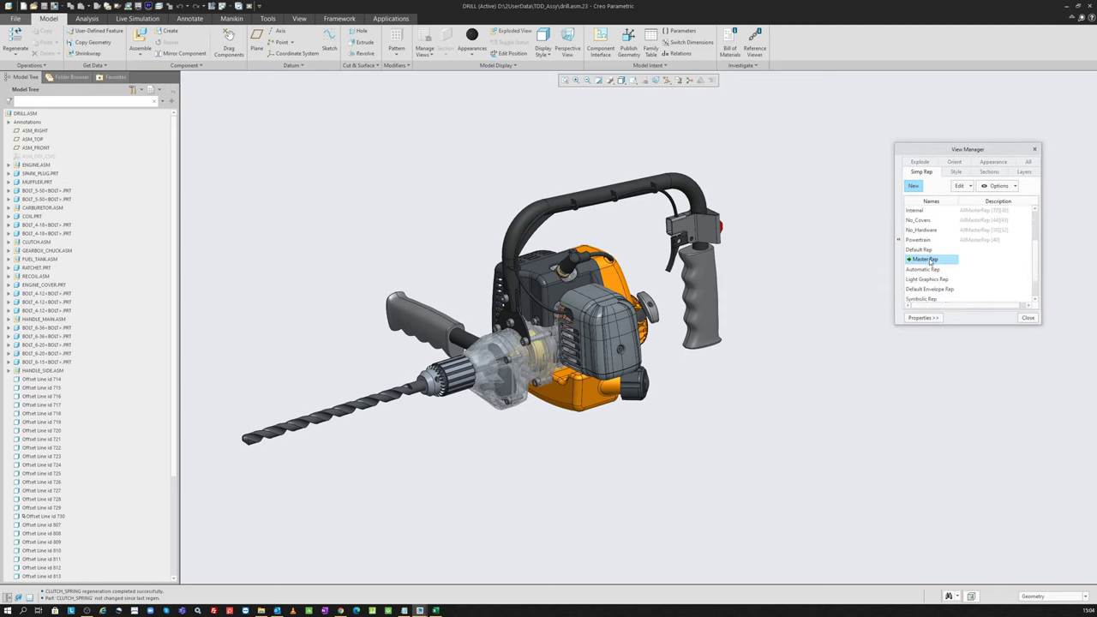
scroll(927, 257, "up", 2)
left_click(926, 212)
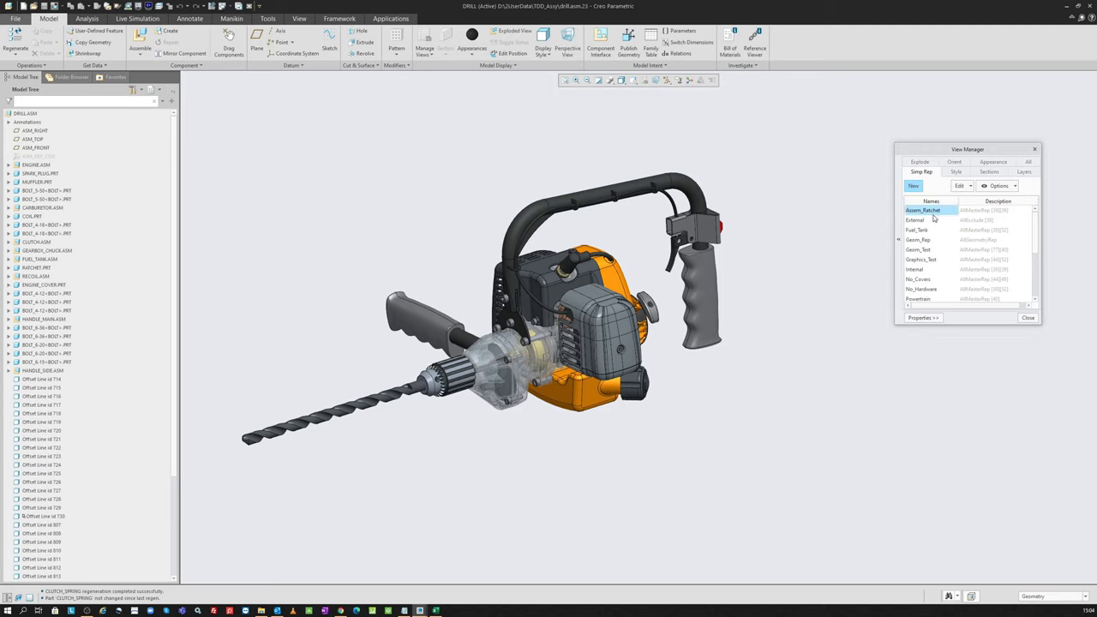
left_click(924, 221)
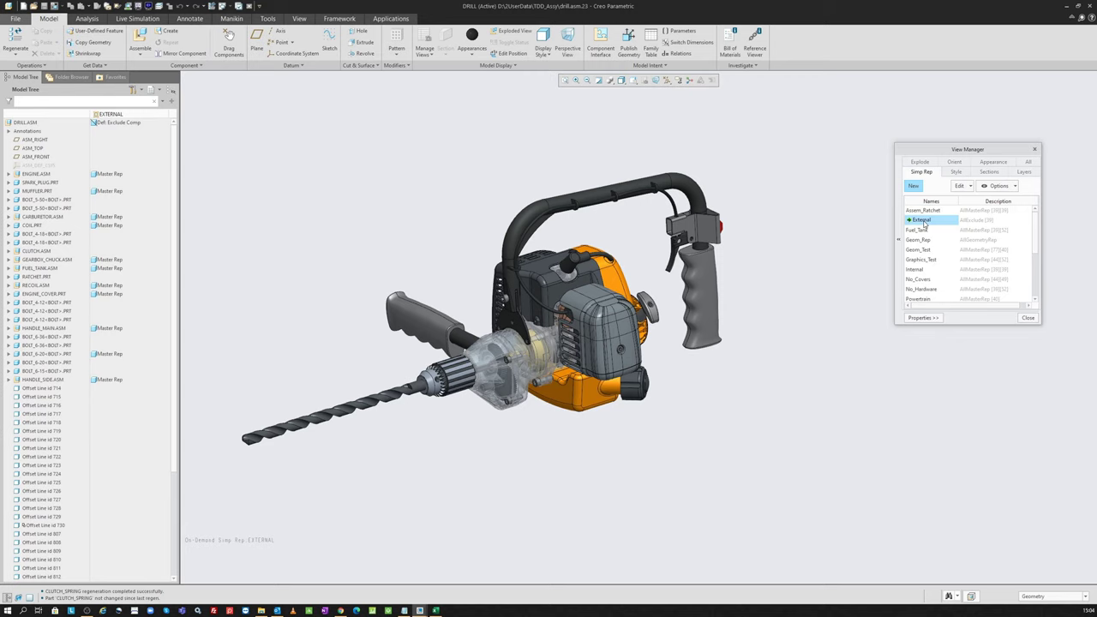
- Activate Fuel_Tank, Internal and Powertrain in turn, then make Master Rep active again
double_click(918, 230)
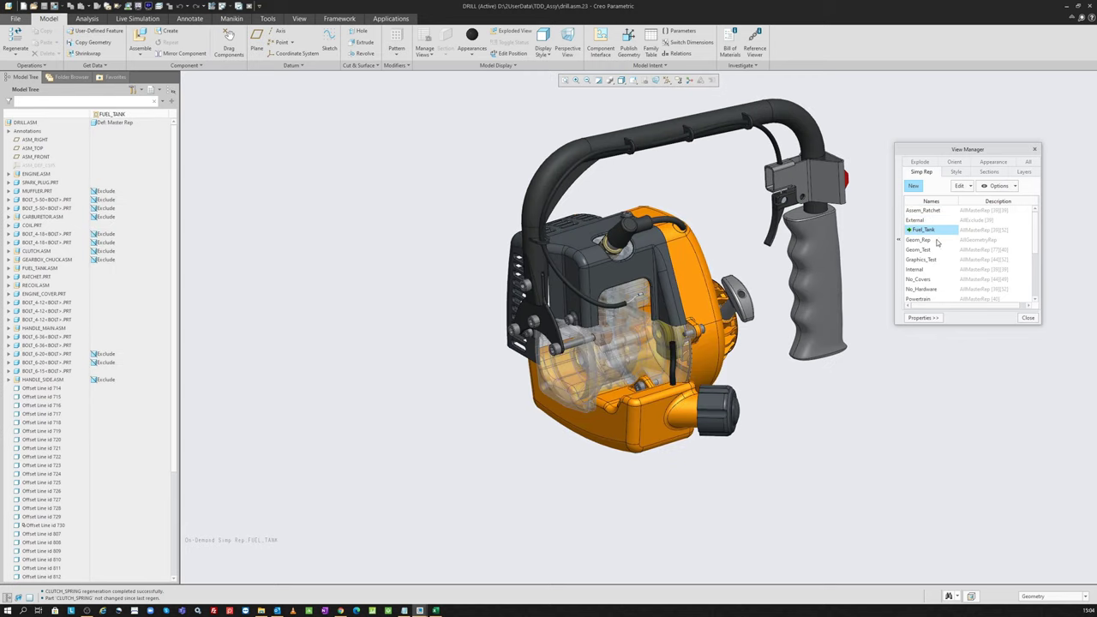
double_click(920, 269)
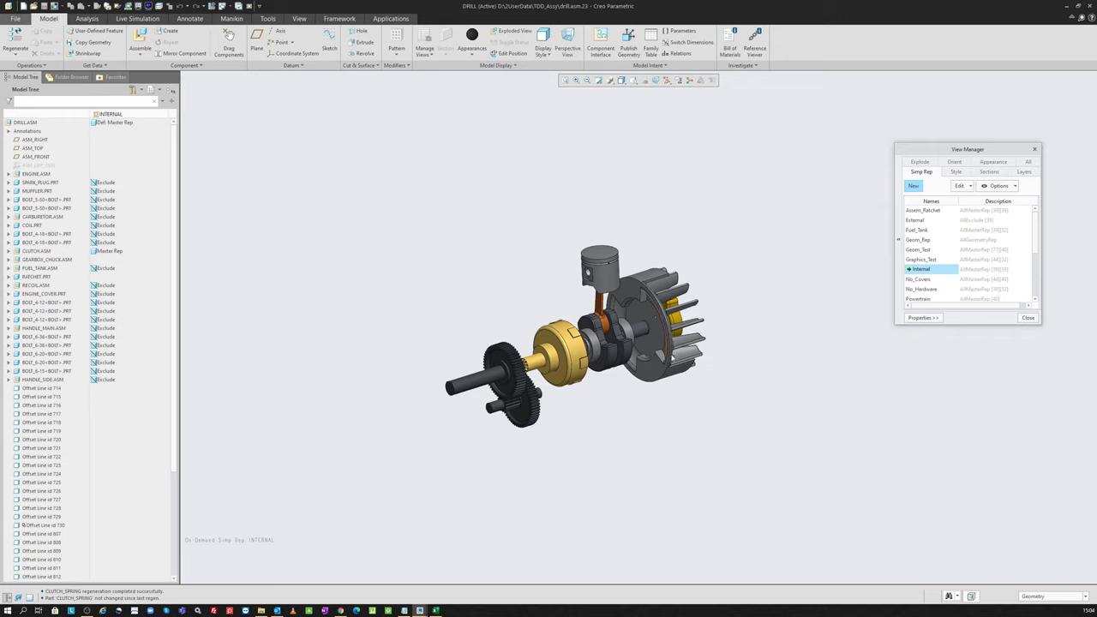
scroll(932, 287, "down", 1)
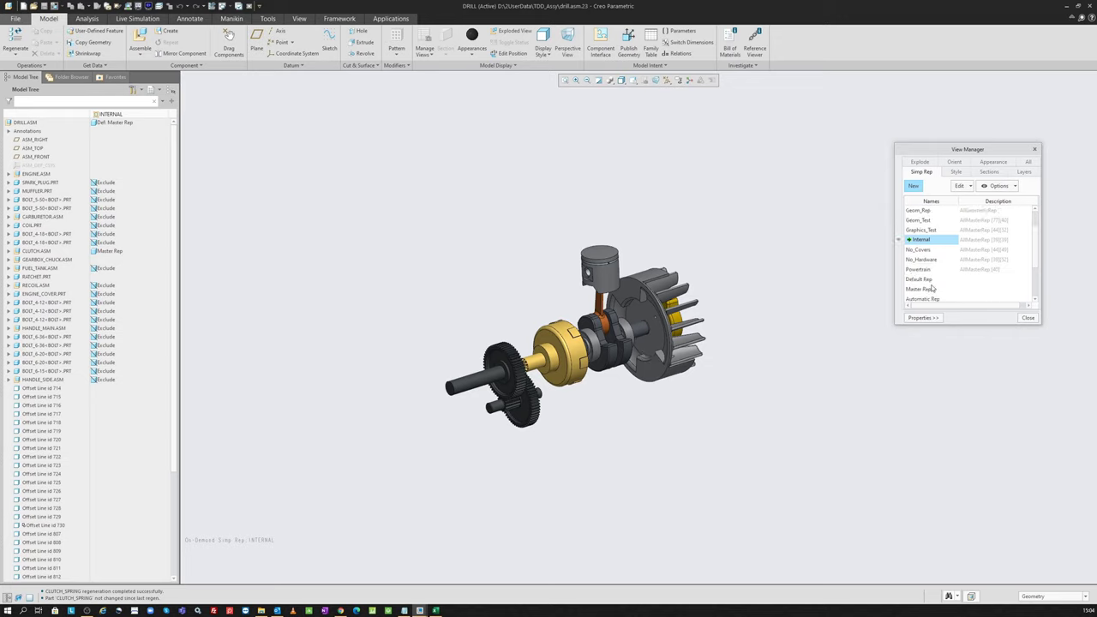
scroll(931, 283, "down", 1)
double_click(922, 240)
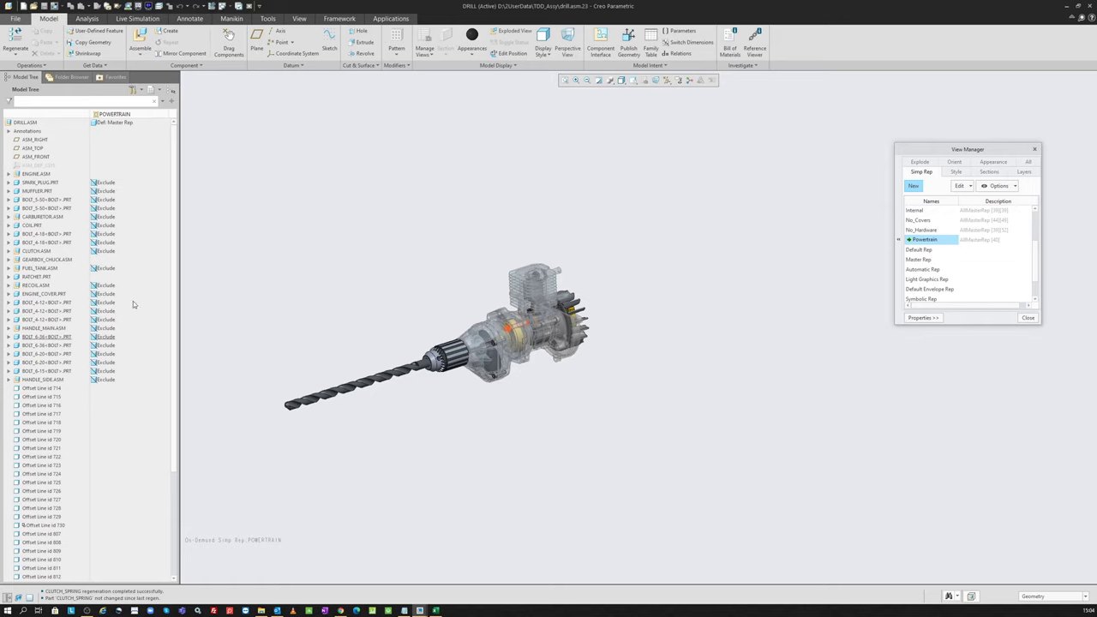
double_click(923, 258)
scroll(373, 275, "down", 3)
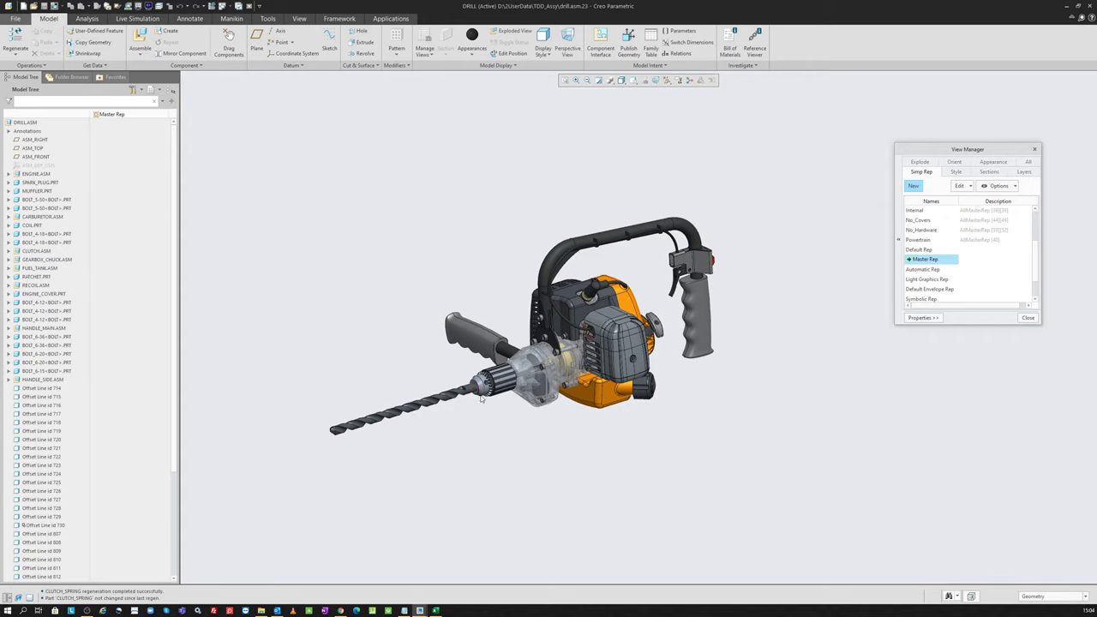
- Pick the drill bit and chuck on the model, then select GEARBOX_CHUCK.ASM and CARBURETOR.ASM in the tree
left_click(377, 418)
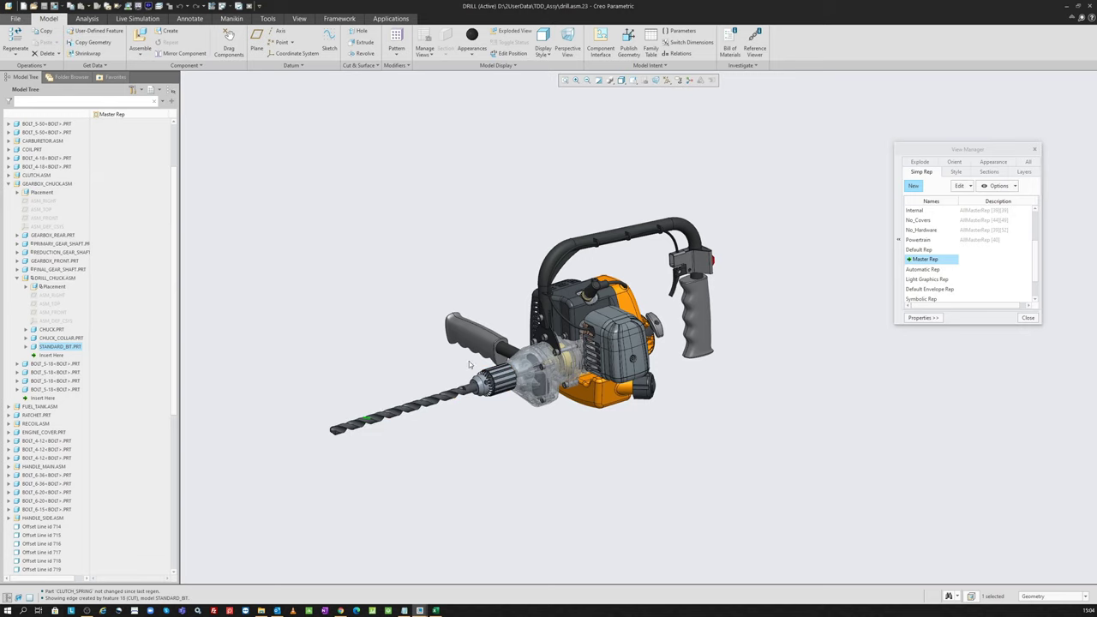
left_click(480, 295)
middle_click_drag(569, 351, 523, 364)
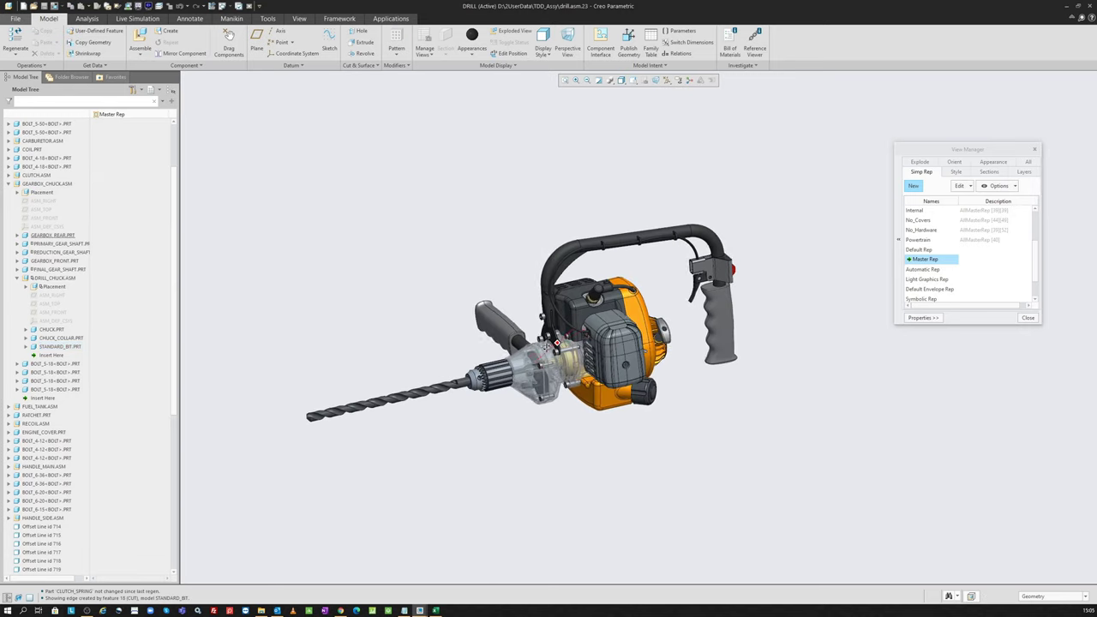
left_click(523, 365)
scroll(51, 257, "up", 3)
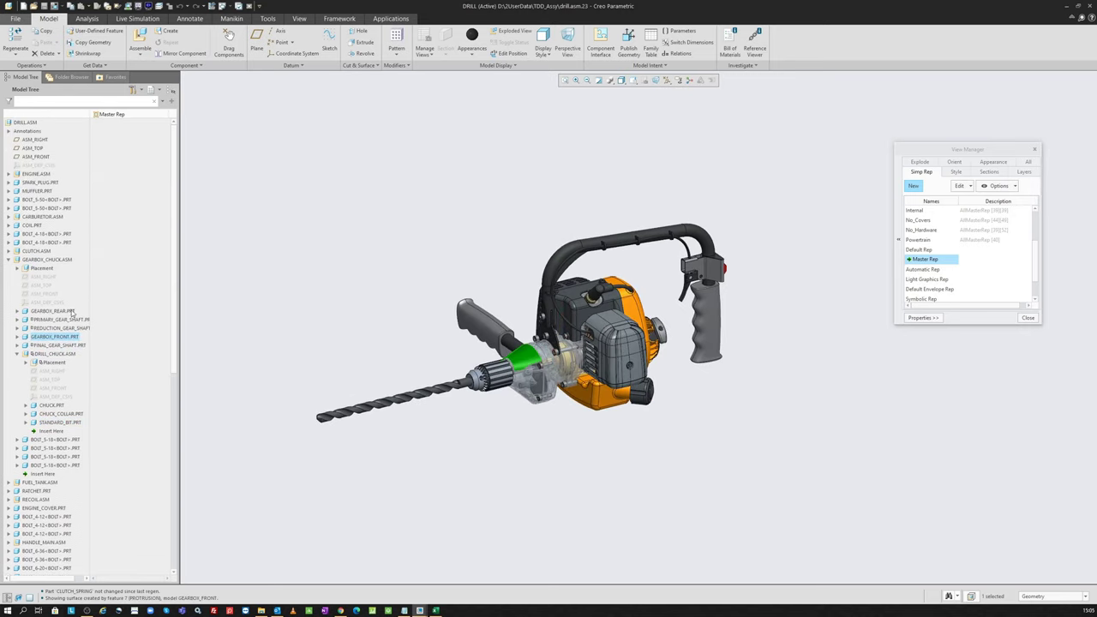
left_click(43, 259)
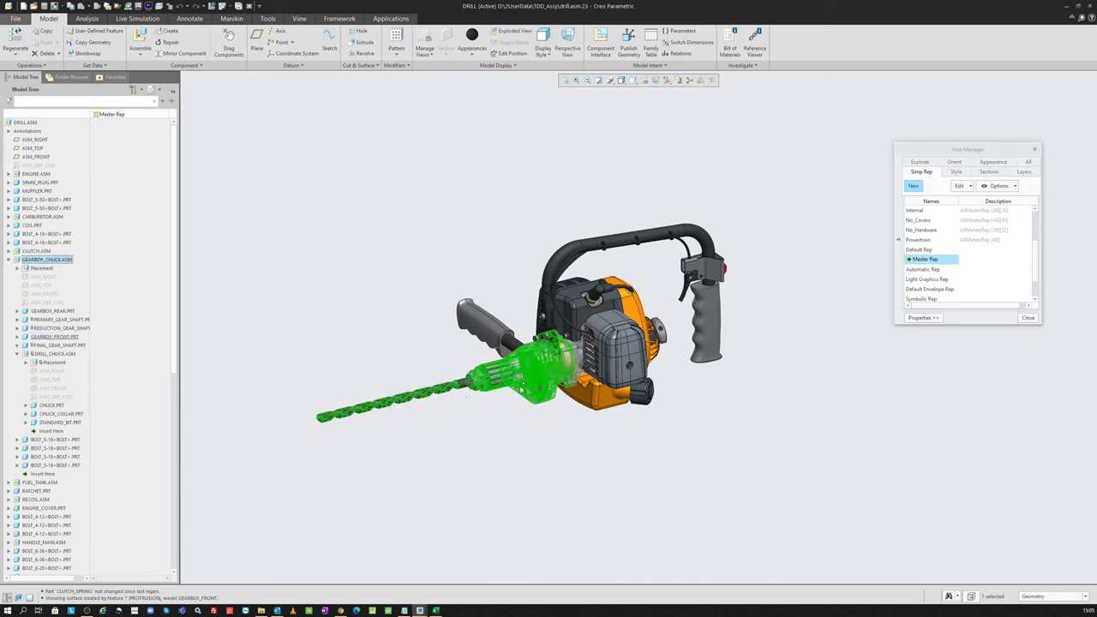
left_click(39, 218, "ctrl")
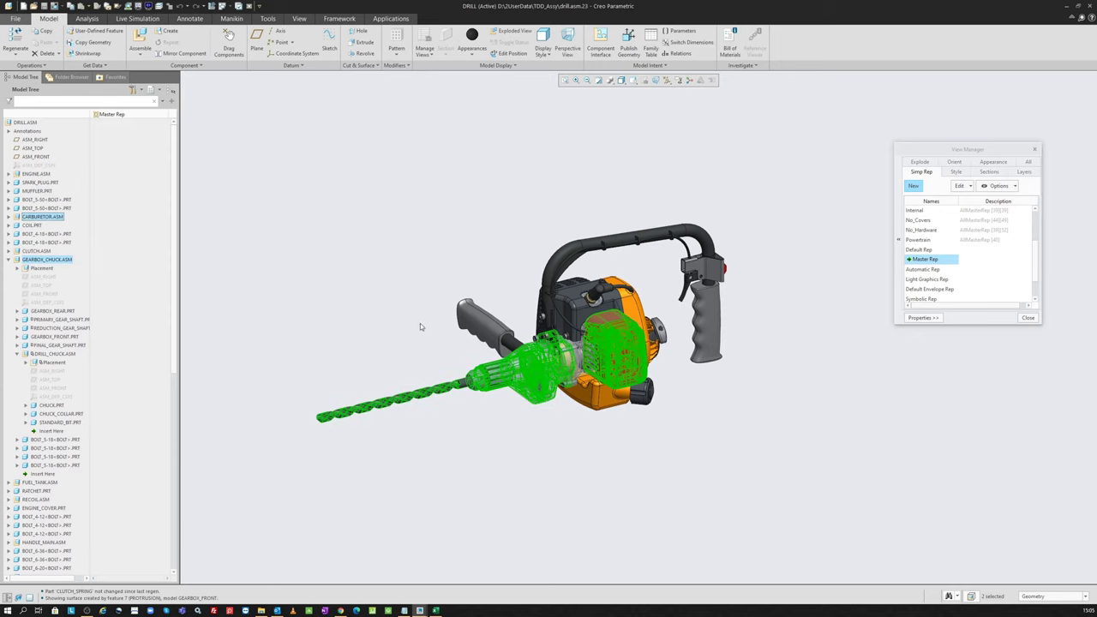
- Set GEARBOX_CHUCK.ASM to Master representation and set CARBURETOR.ASM to Exclude
right_click(293, 238)
mouse_move(326, 281)
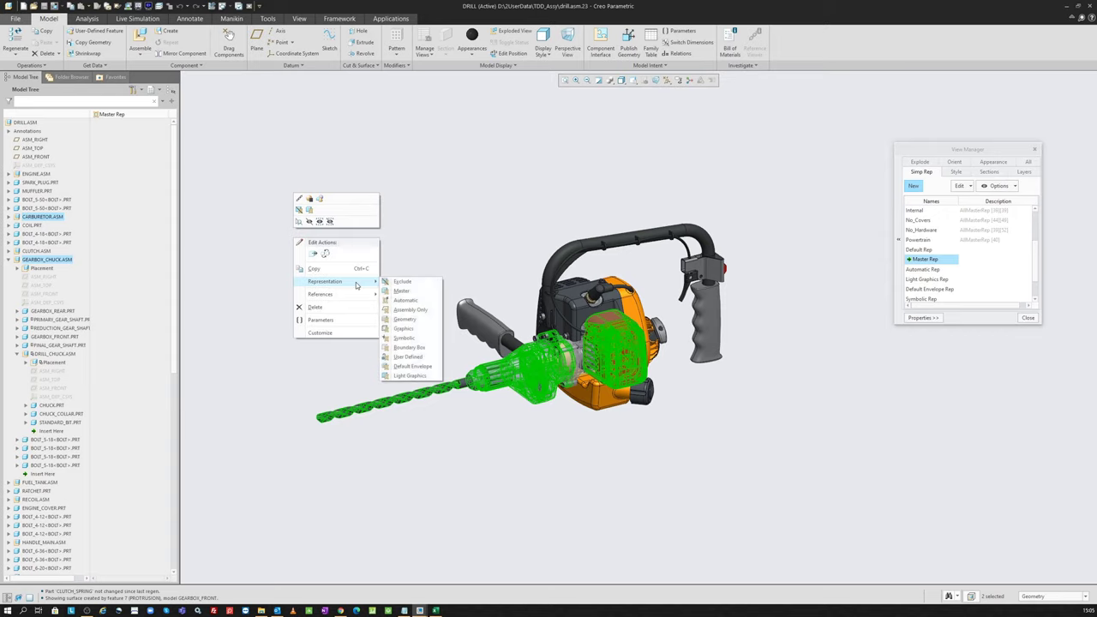
left_click(413, 293)
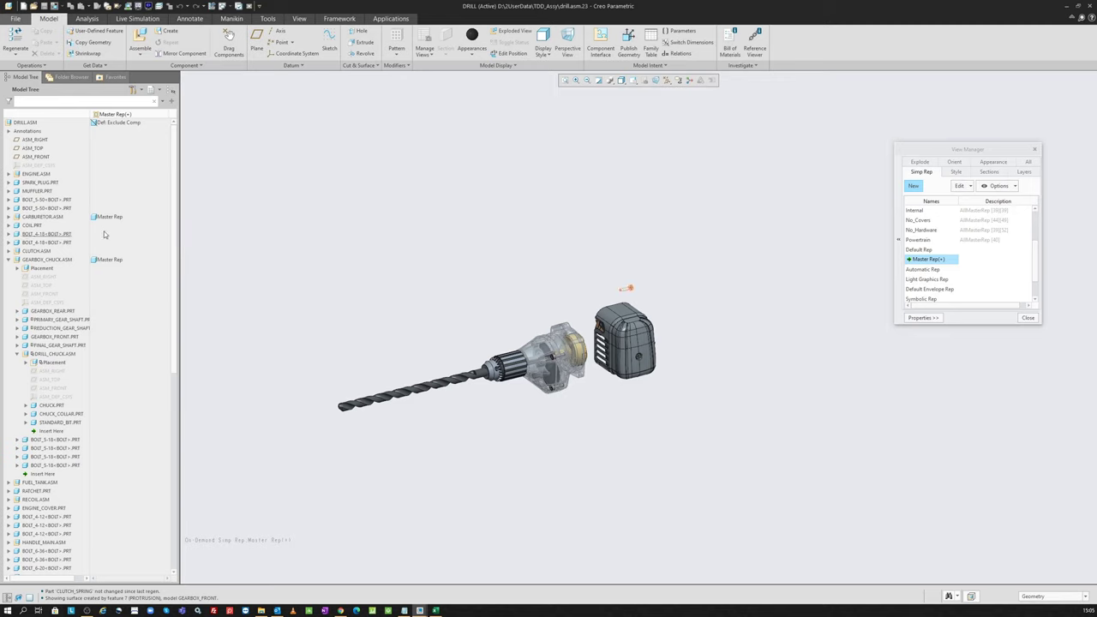
left_click(53, 219)
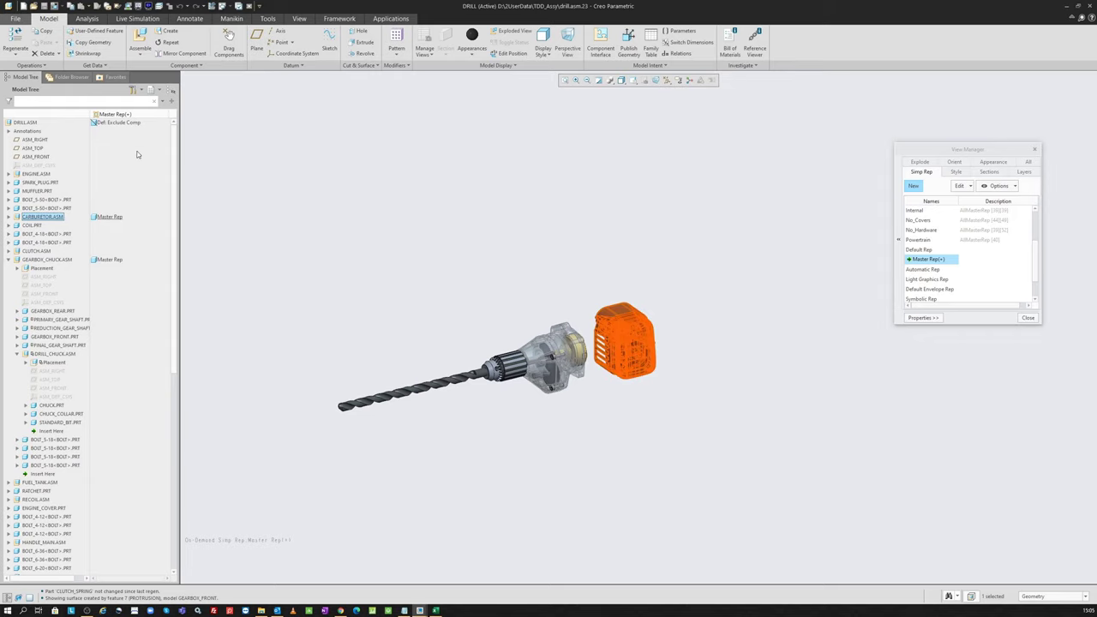
left_click(114, 216)
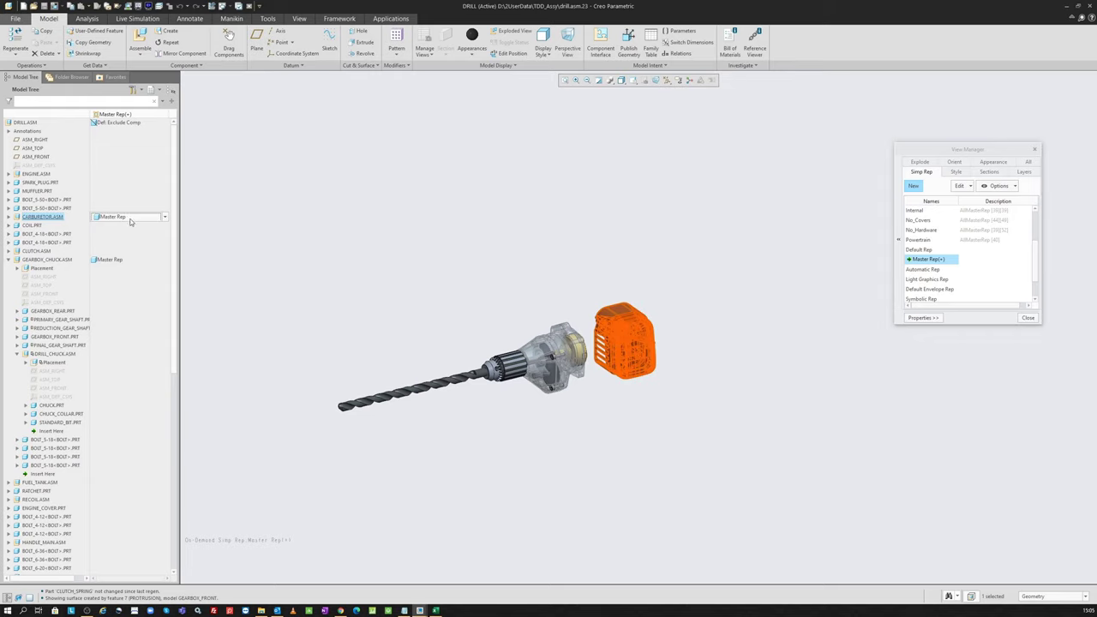
left_click(144, 221)
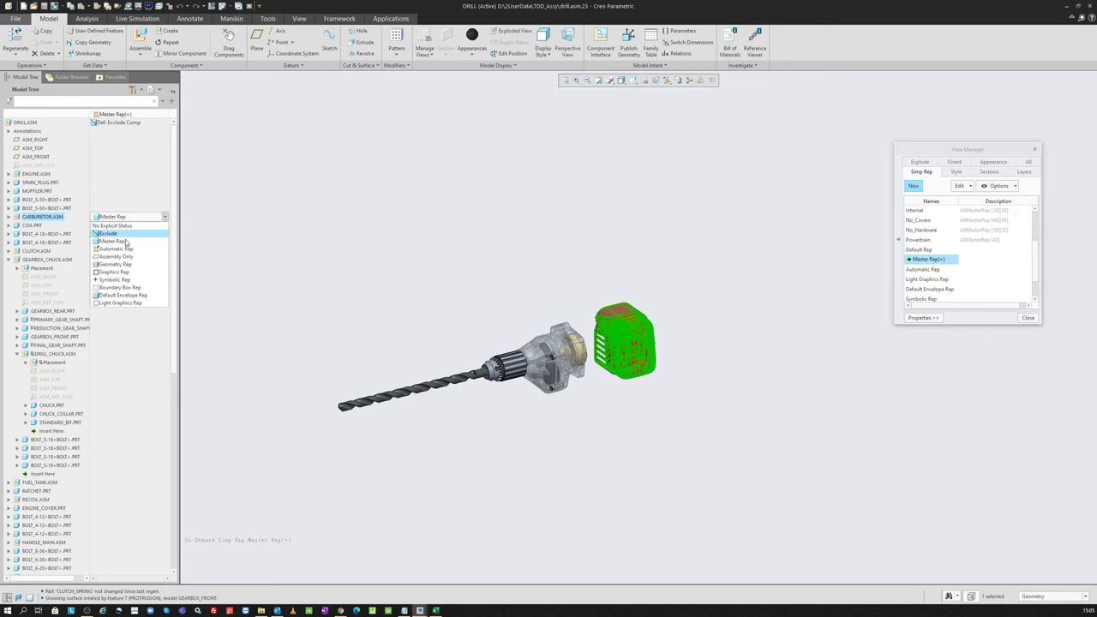
left_click(127, 234)
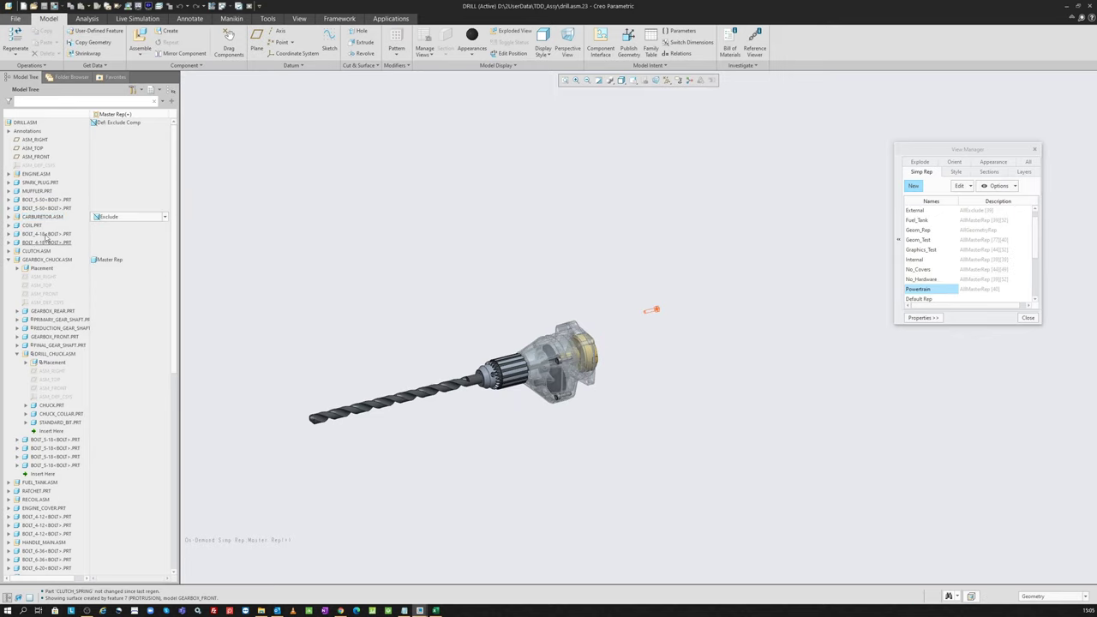
- Set ENGINE.ASM to Exclude in the tree's representation column
left_click(36, 174)
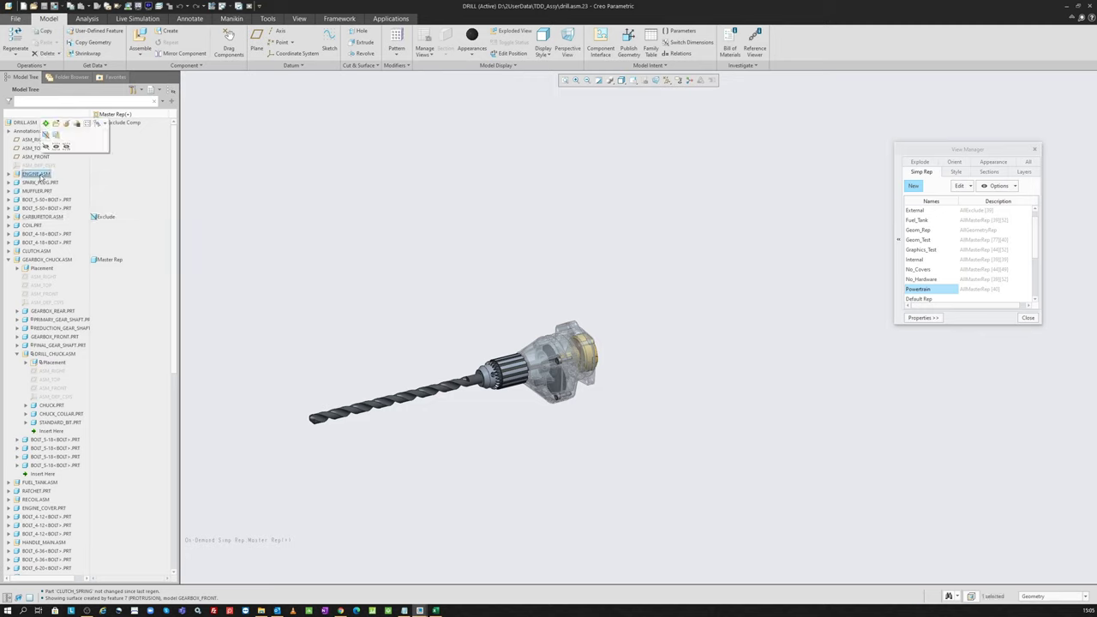
left_click(131, 177)
left_click(133, 177)
left_click(125, 177)
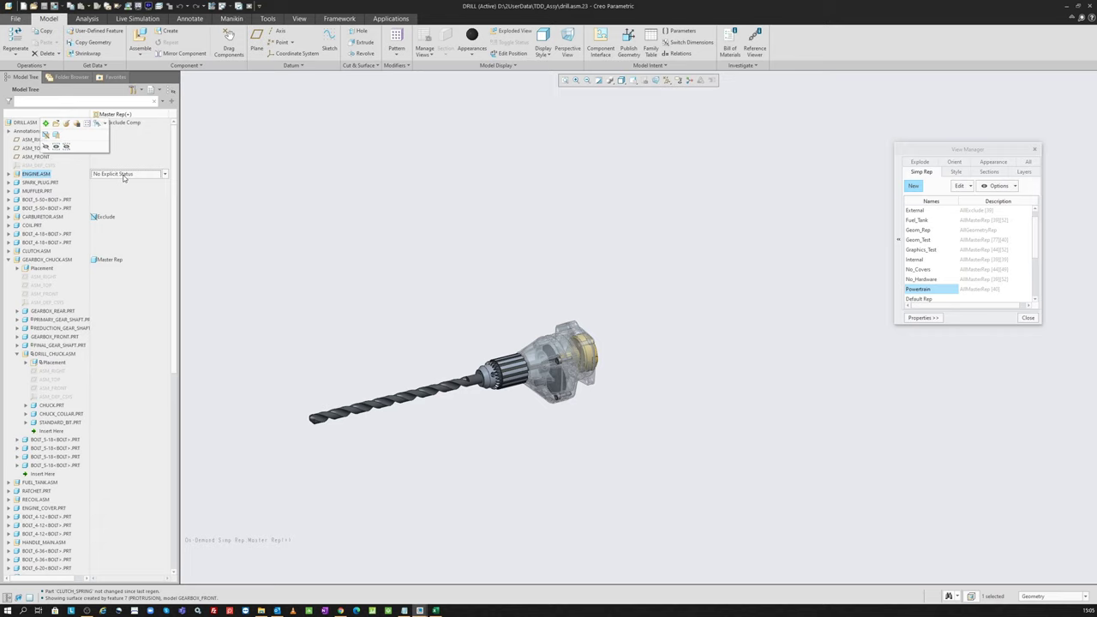
left_click(125, 178)
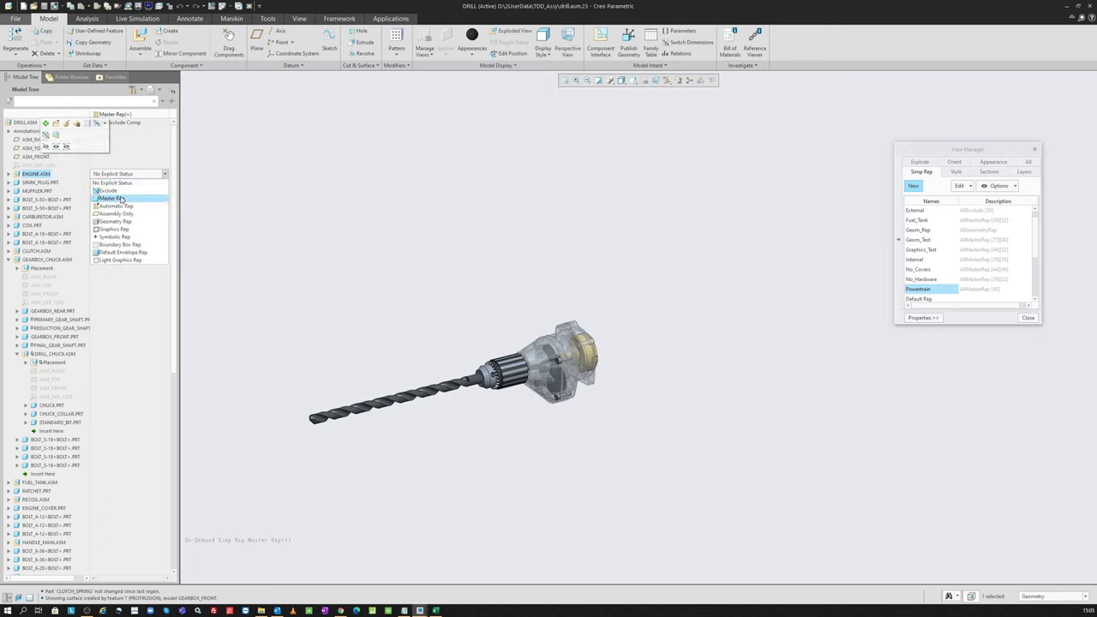
left_click(122, 197)
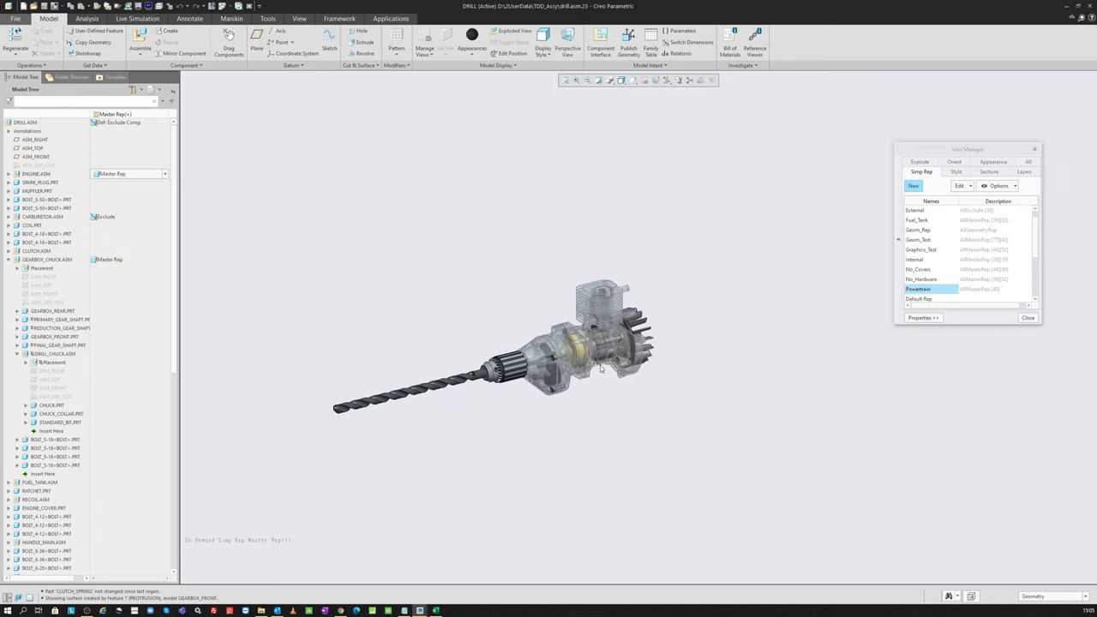
left_click(115, 176)
left_click(117, 190)
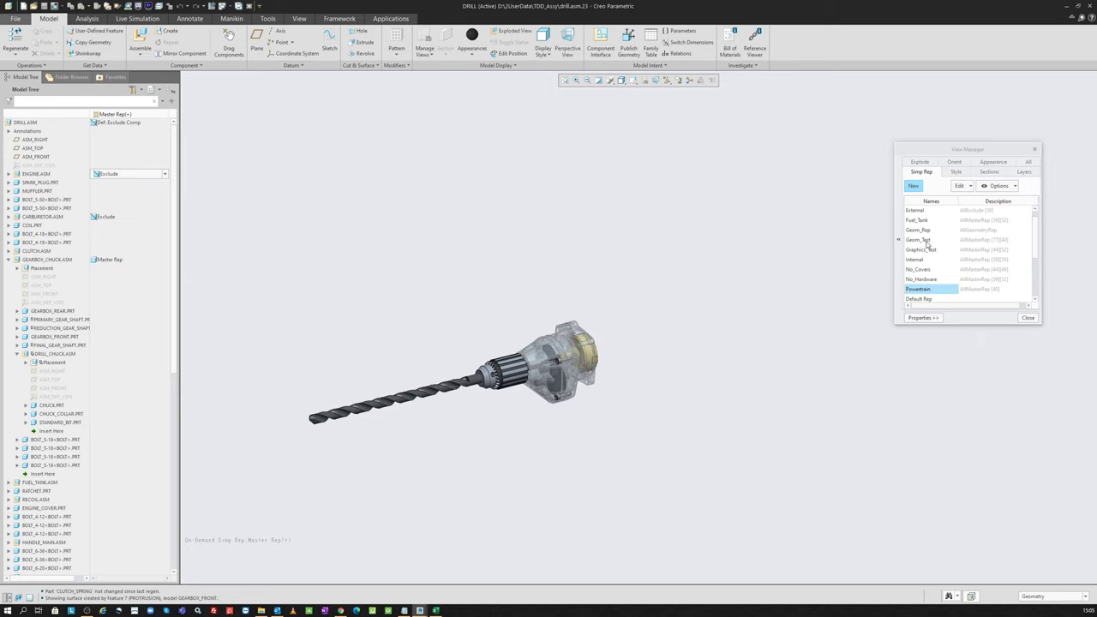
scroll(926, 244, "down", 3)
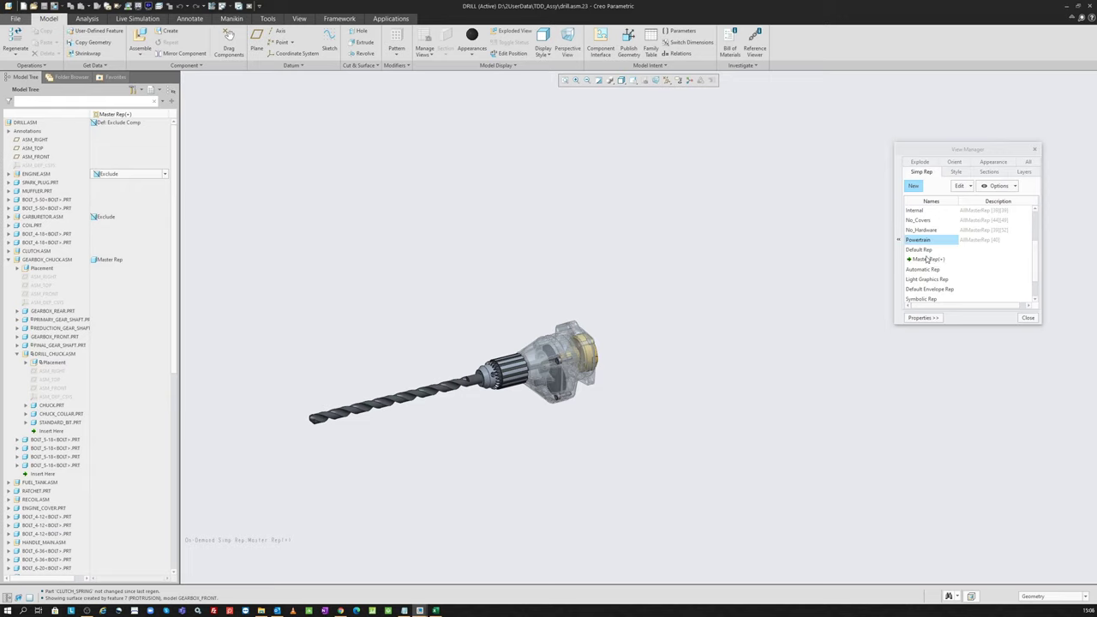
- Reactivate Master Rep in View Manager, discarding the unsaved representation edits
left_click_drag(947, 152, 721, 215)
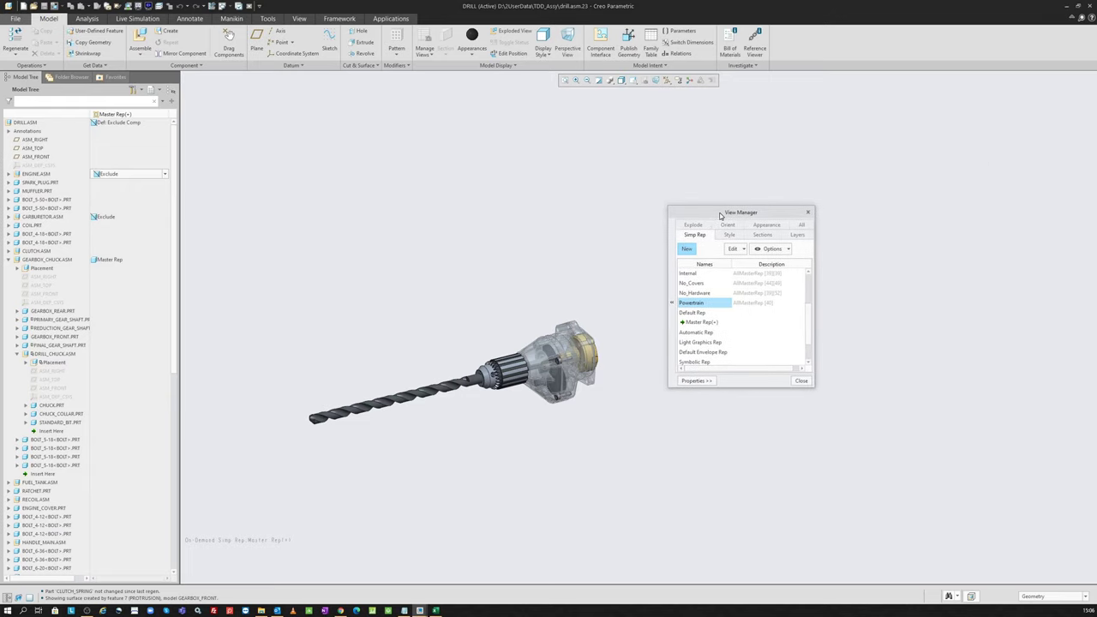
left_click(710, 324)
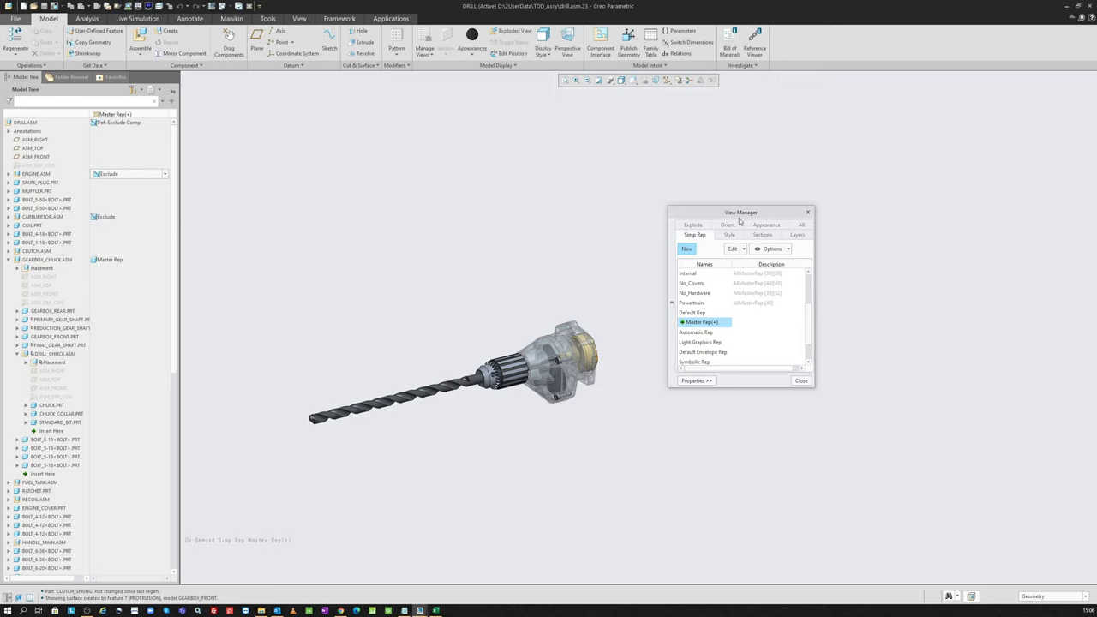
left_click_drag(743, 215, 718, 227)
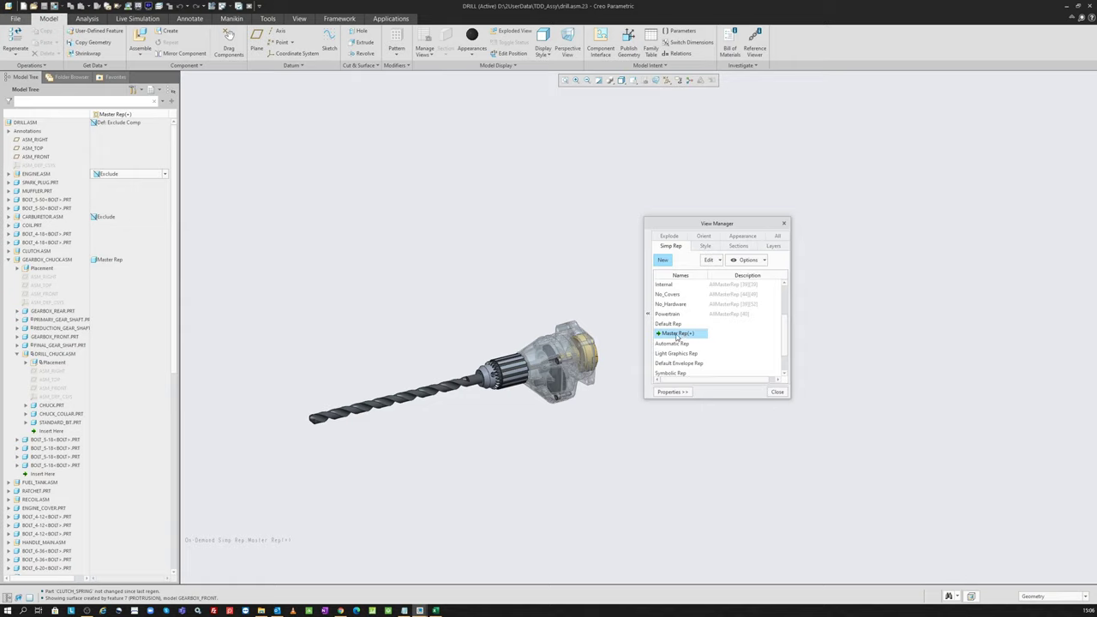
double_click(676, 337)
left_click(566, 322)
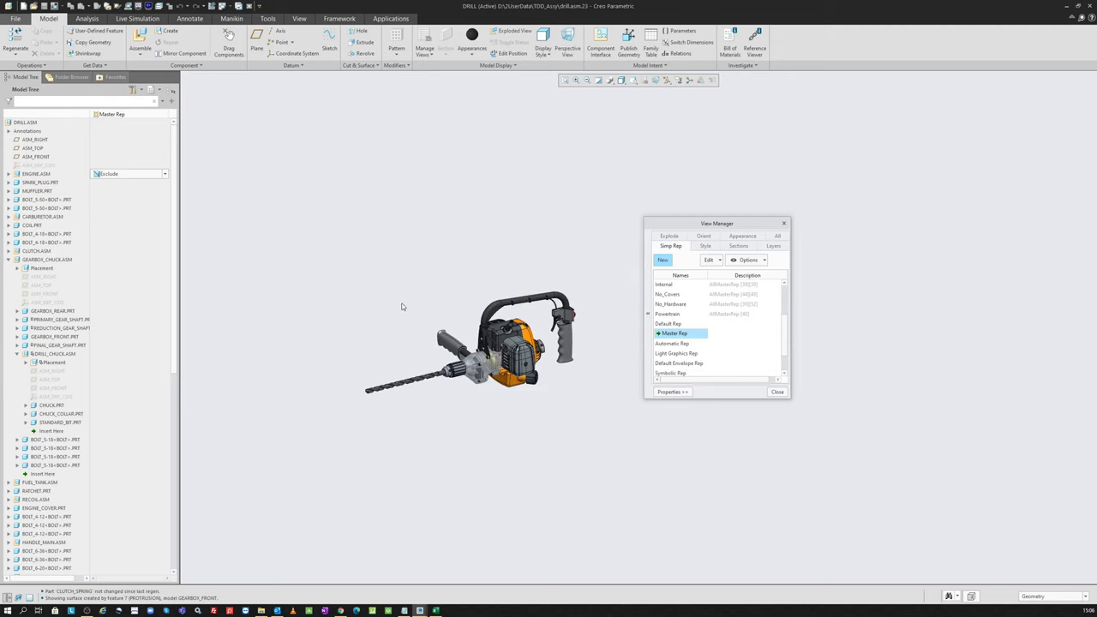
- Set GEARBOX_CHUCK.ASM to Master representation so only the chuck is shown
right_click(60, 259)
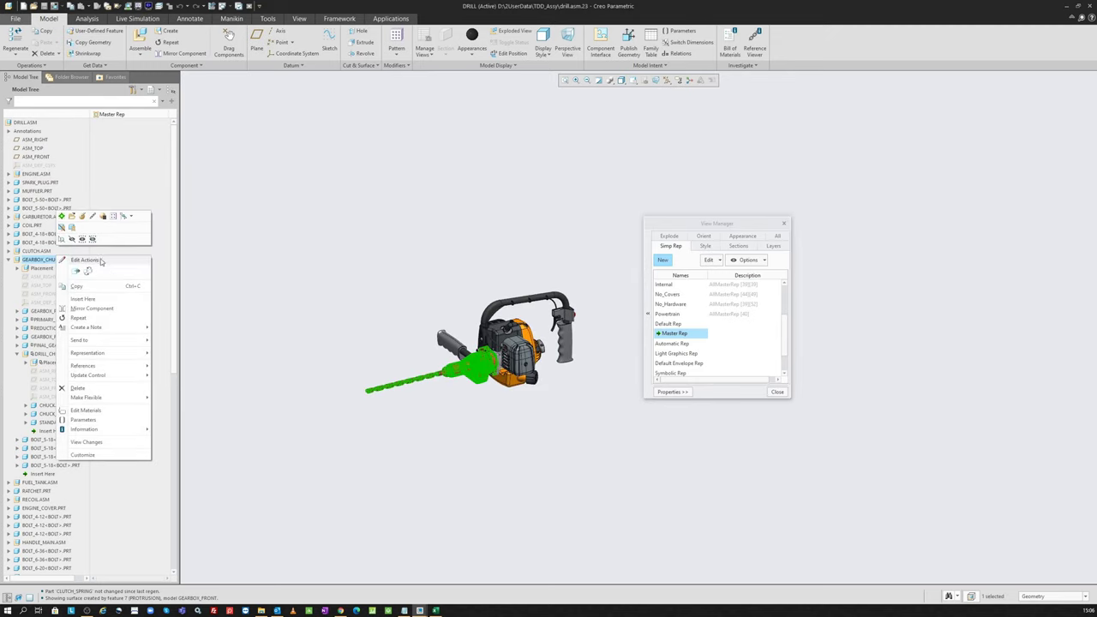
mouse_move(88, 352)
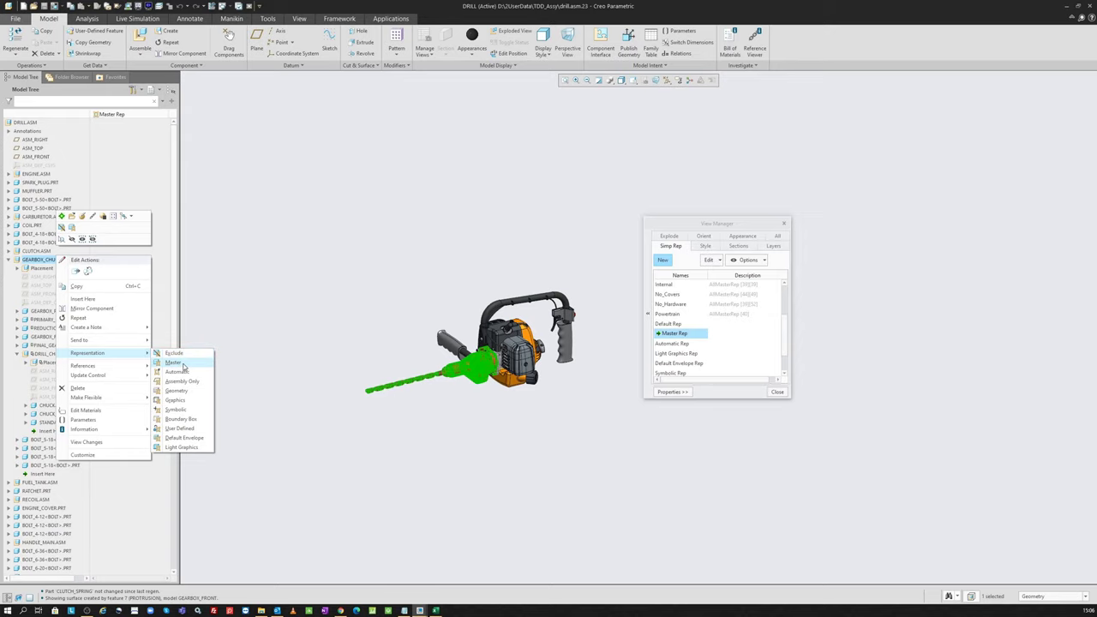
left_click(175, 362)
scroll(447, 443, "down", 2)
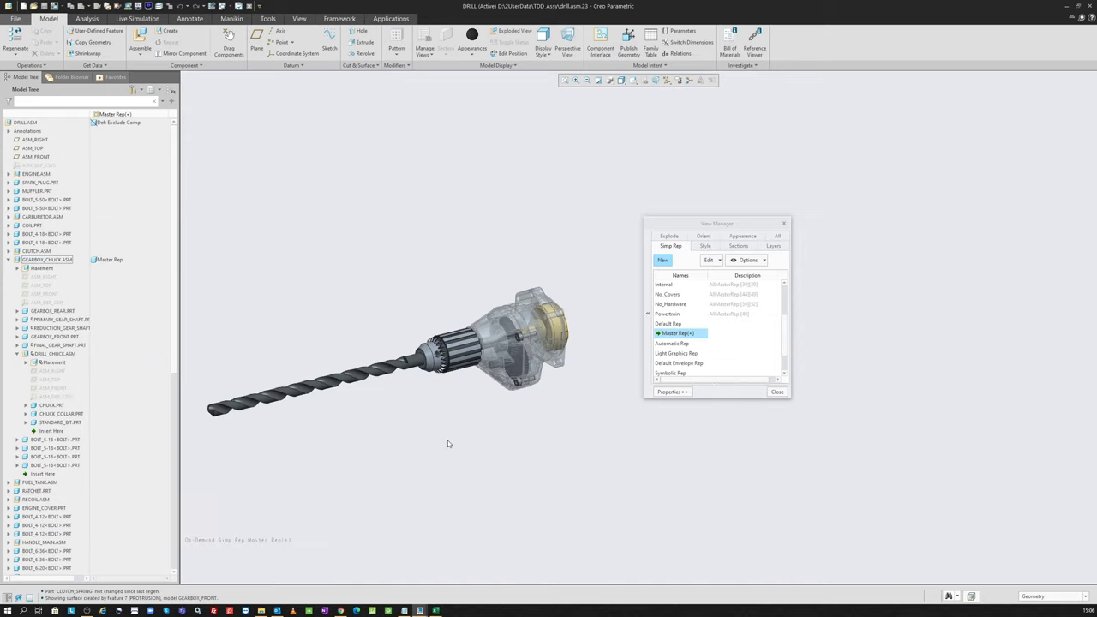
scroll(520, 366, "up", 1)
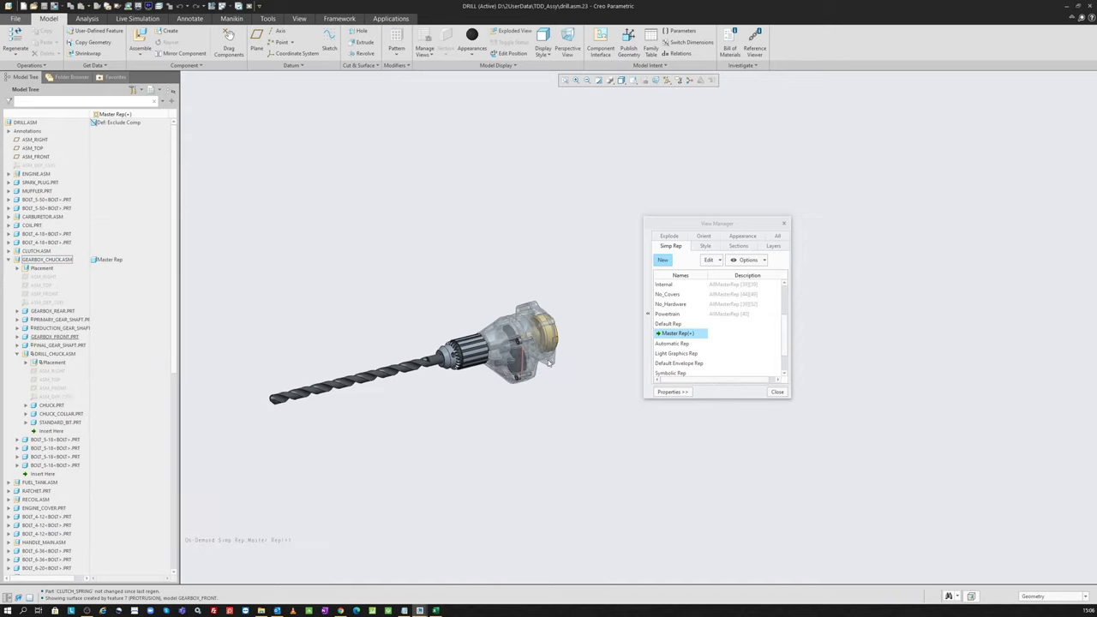
- Save the current on-demand rep as a new simplified rep named Gearbox
right_click(686, 338)
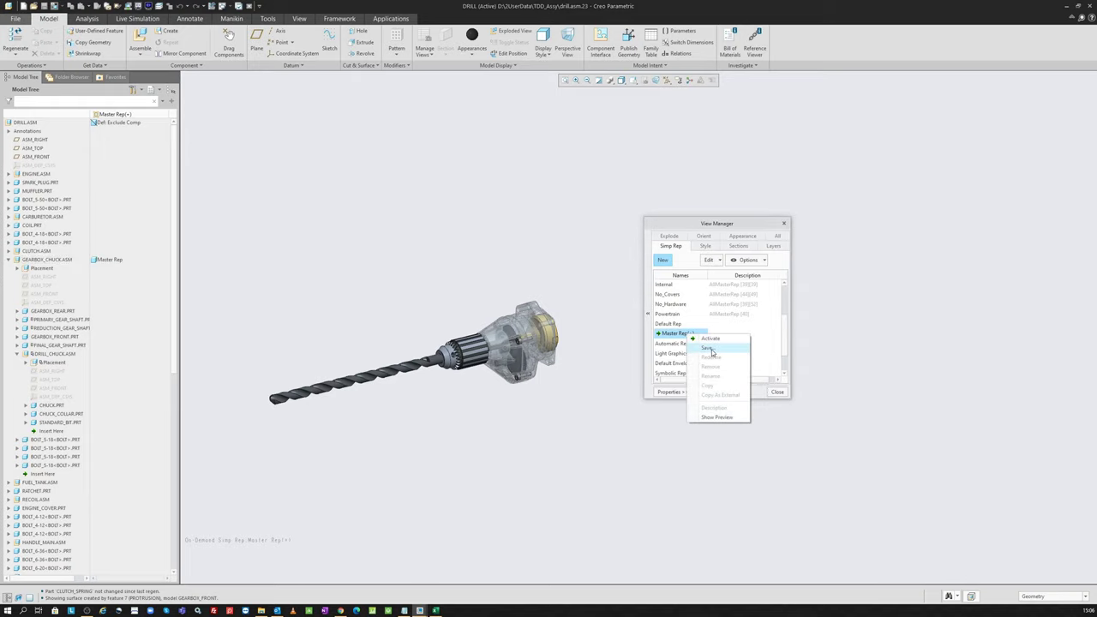
left_click(711, 351)
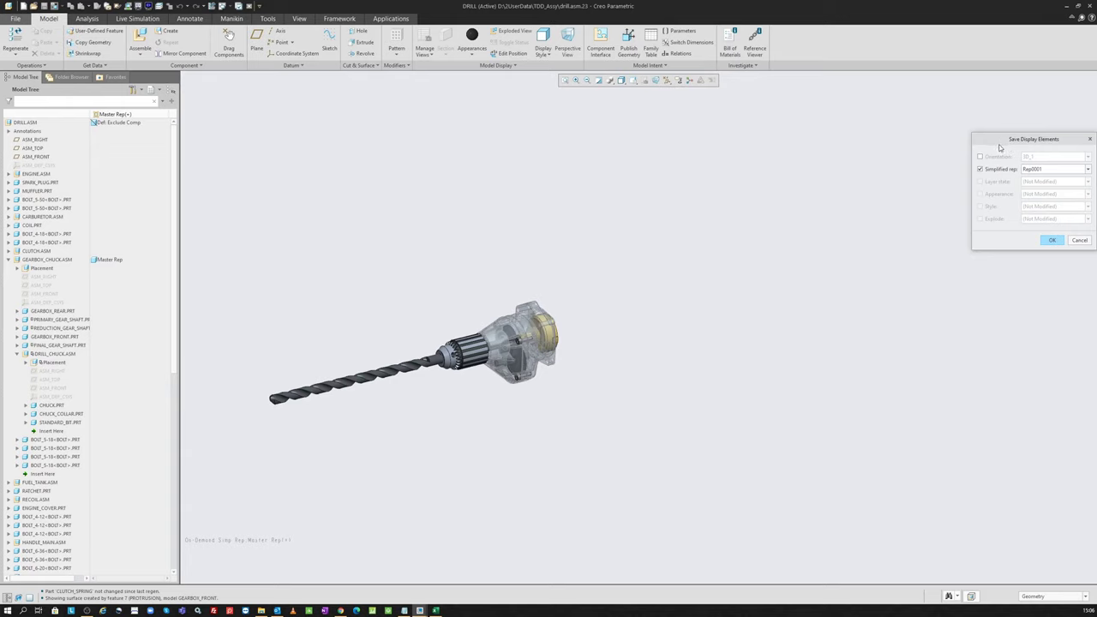
left_click_drag(1006, 144, 771, 241)
double_click(801, 266)
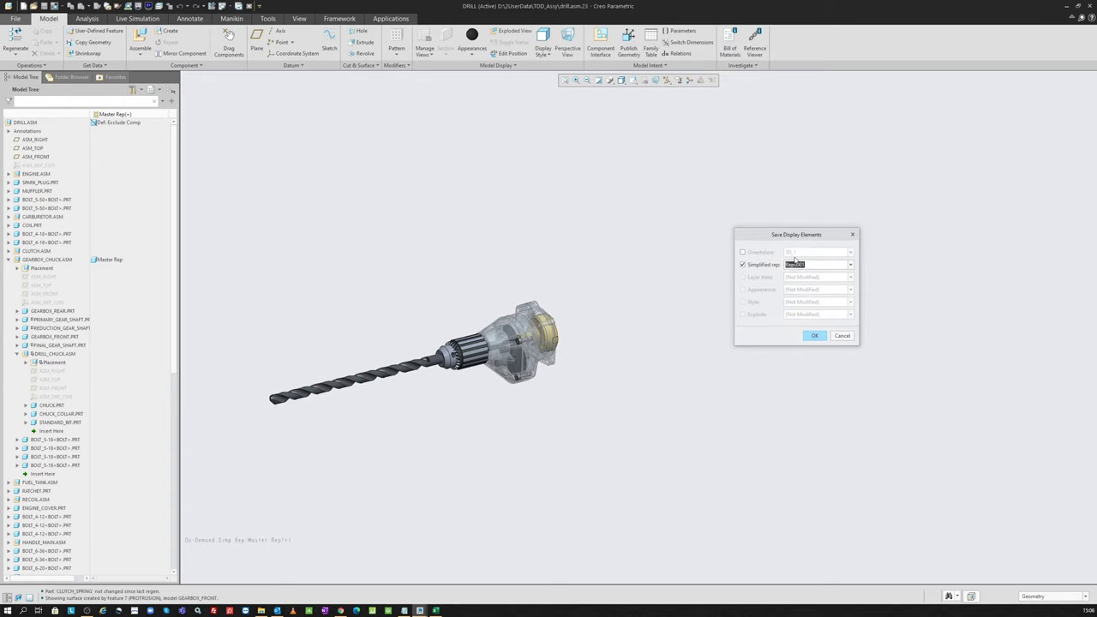
type("Gearbox")
left_click(813, 335)
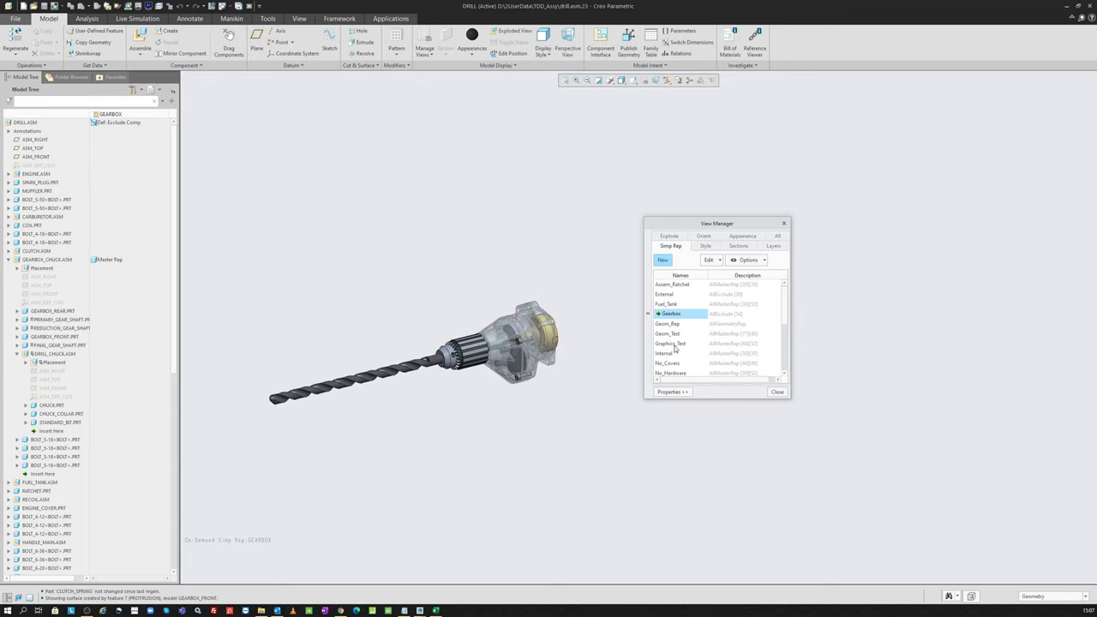
- Compare the Master Rep and Gearbox reps, finish on the full drill Master Rep, and close View Manager
scroll(675, 347, "down", 1)
scroll(677, 346, "down", 1)
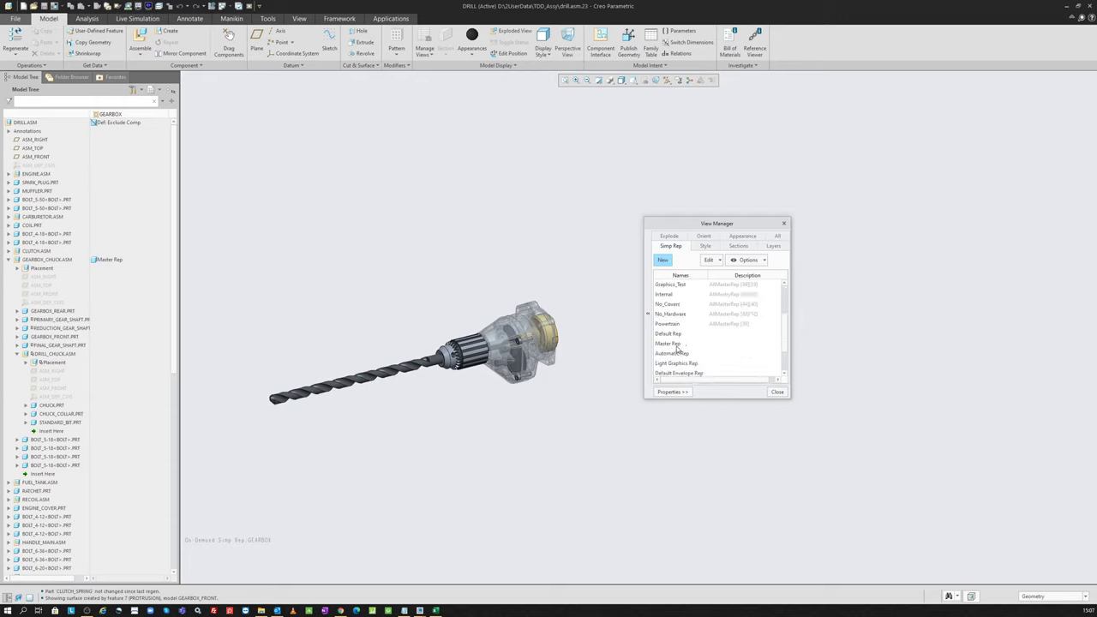
double_click(676, 345)
scroll(678, 324, "up", 2)
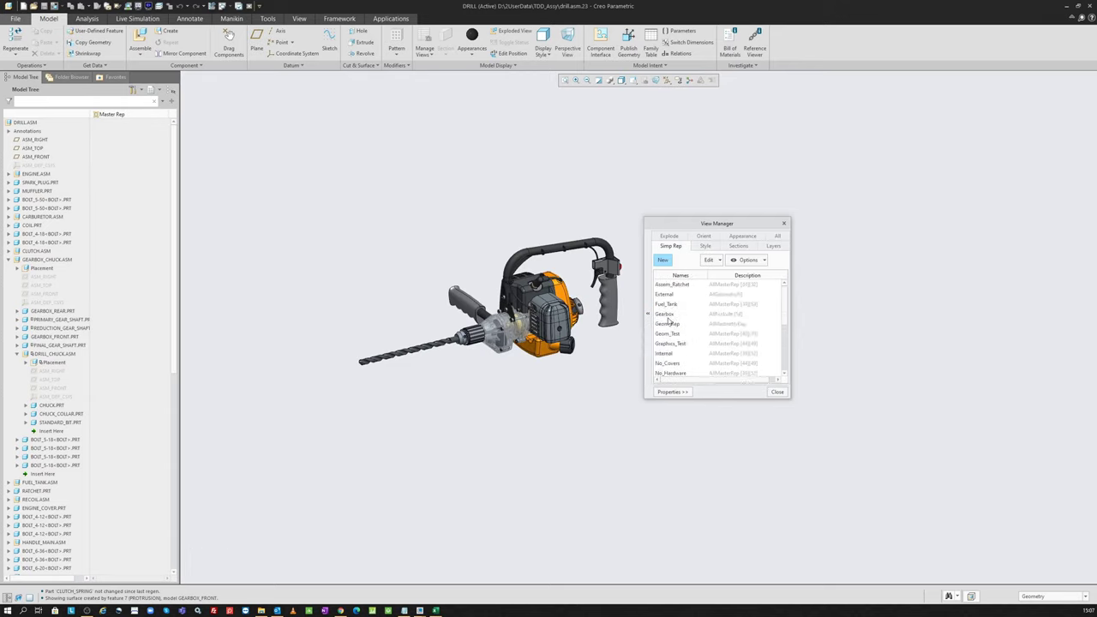
double_click(672, 315)
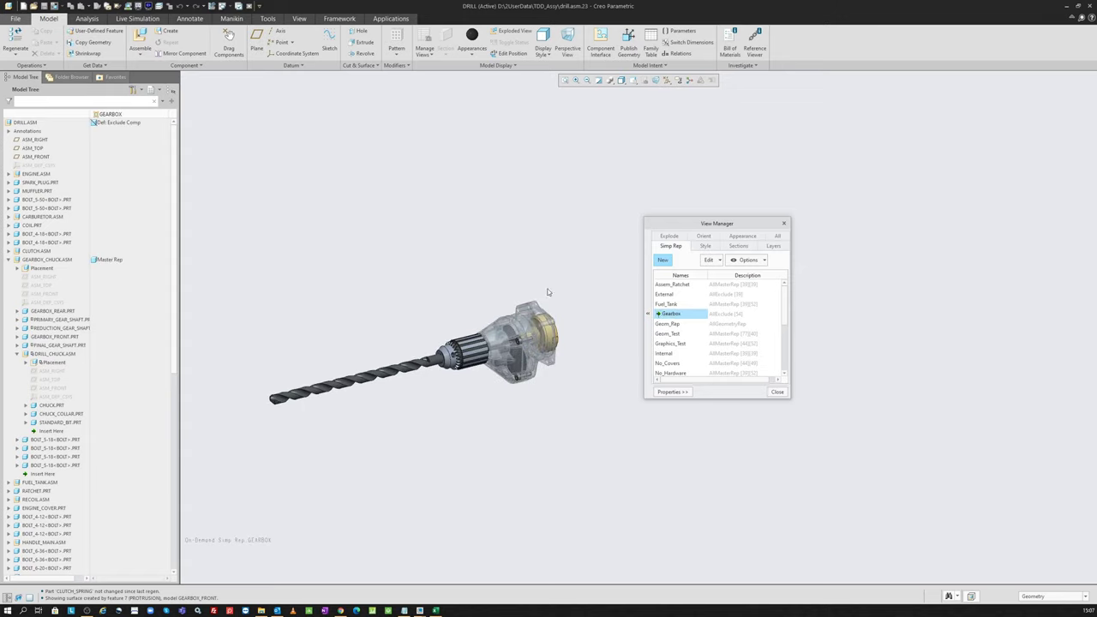
scroll(672, 325, "down", 1)
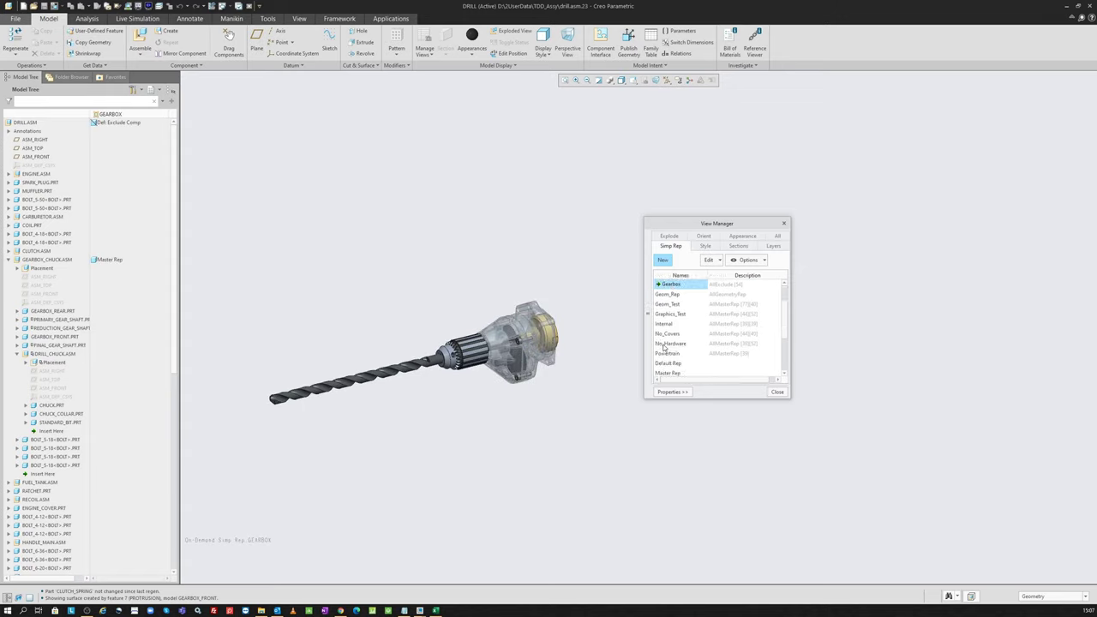
scroll(671, 334, "down", 1)
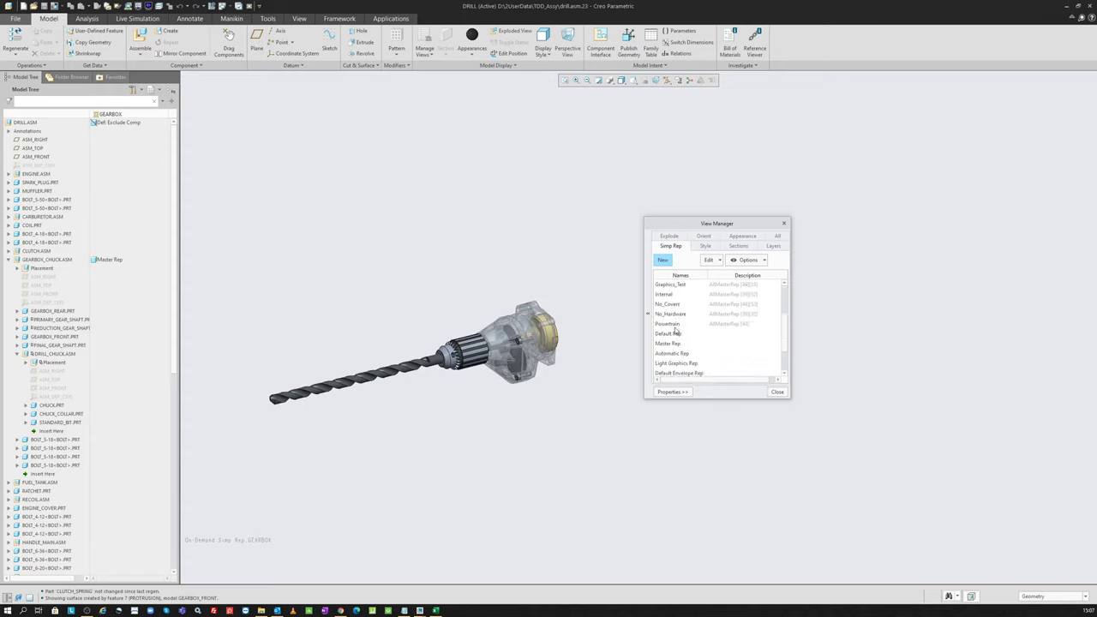
double_click(672, 343)
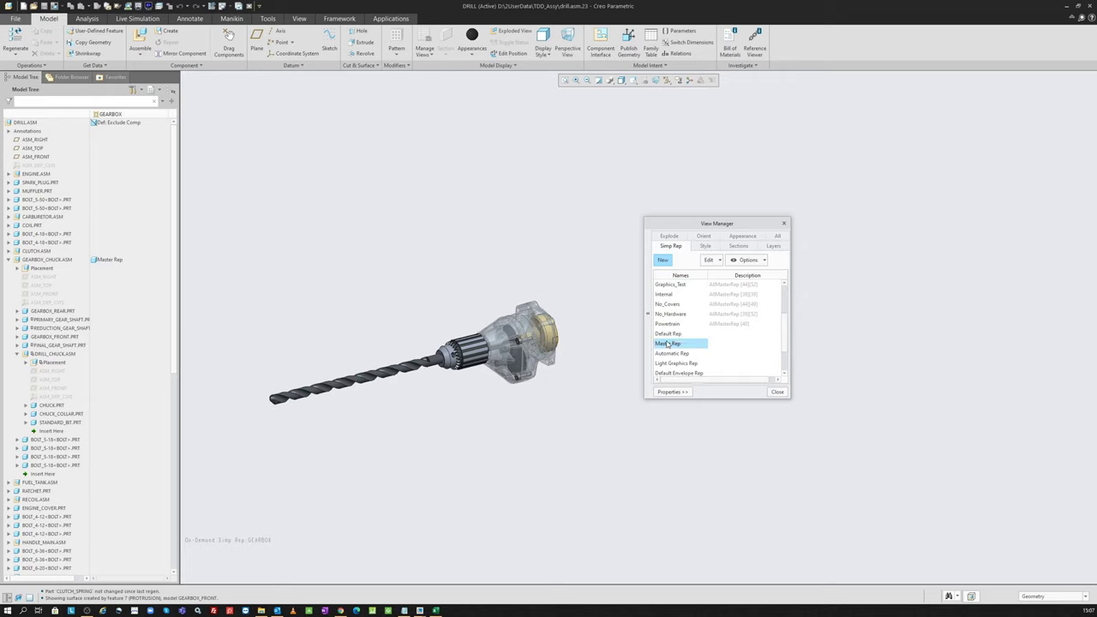
left_click(777, 392)
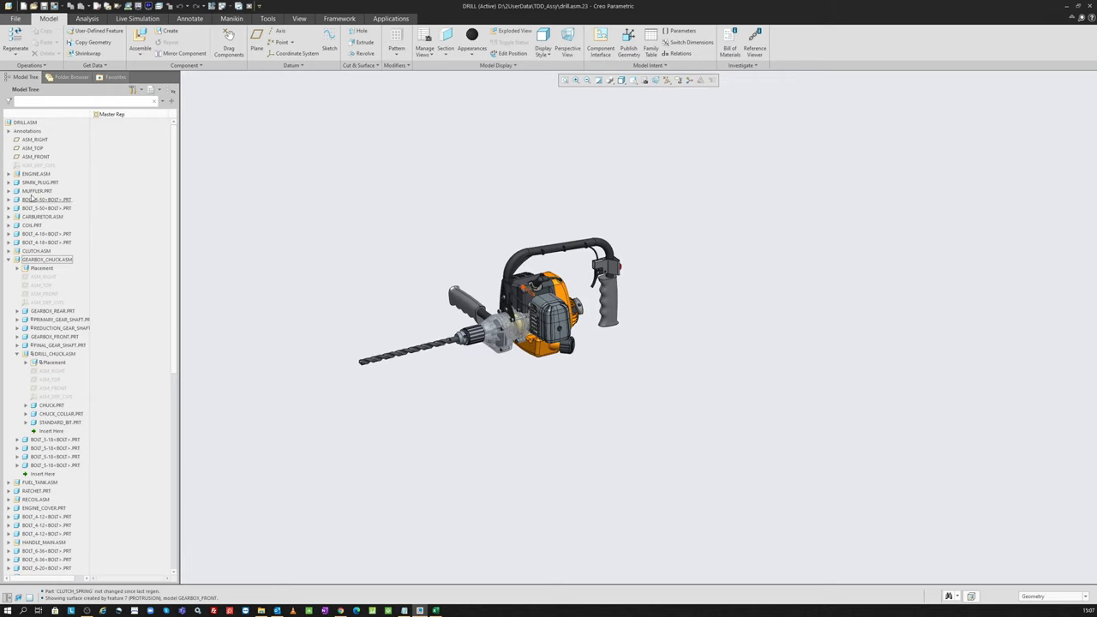
- Exclude RATCHET.PRT through HANDLE_SIDE.ASM in the Model Tree, hiding the handles and covers
scroll(61, 428, "down", 3)
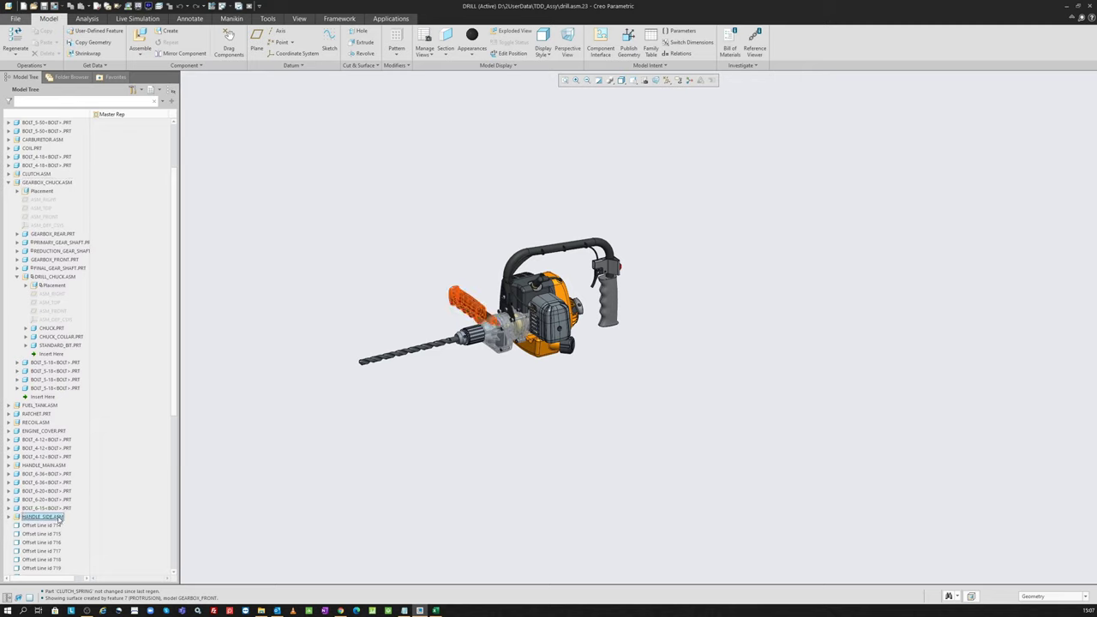
left_click(60, 517)
left_click(38, 415, "shift")
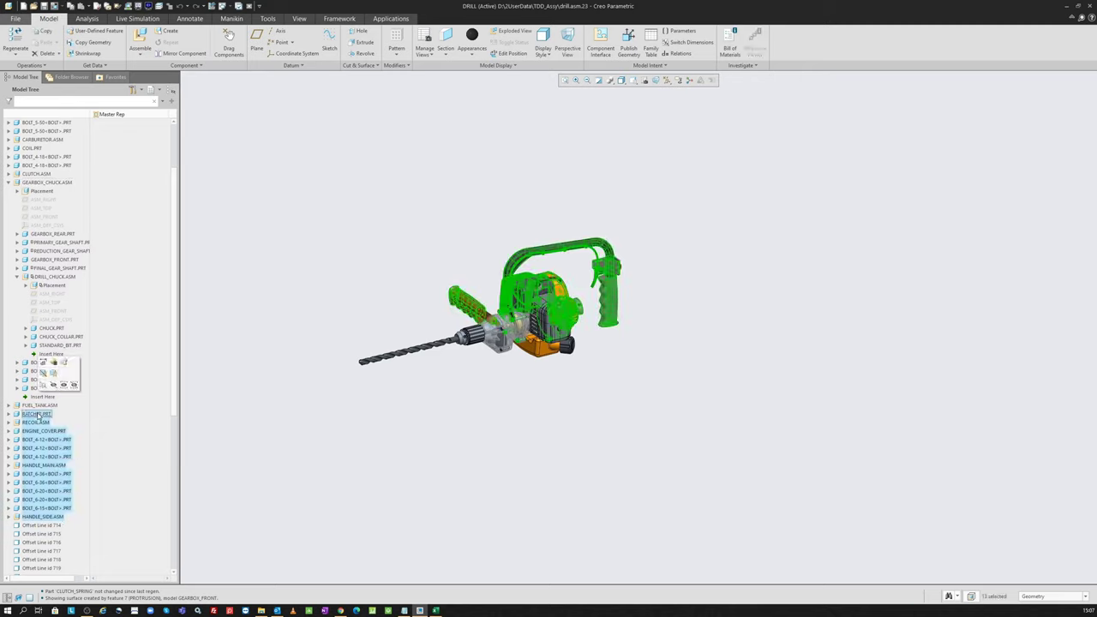
right_click(40, 430)
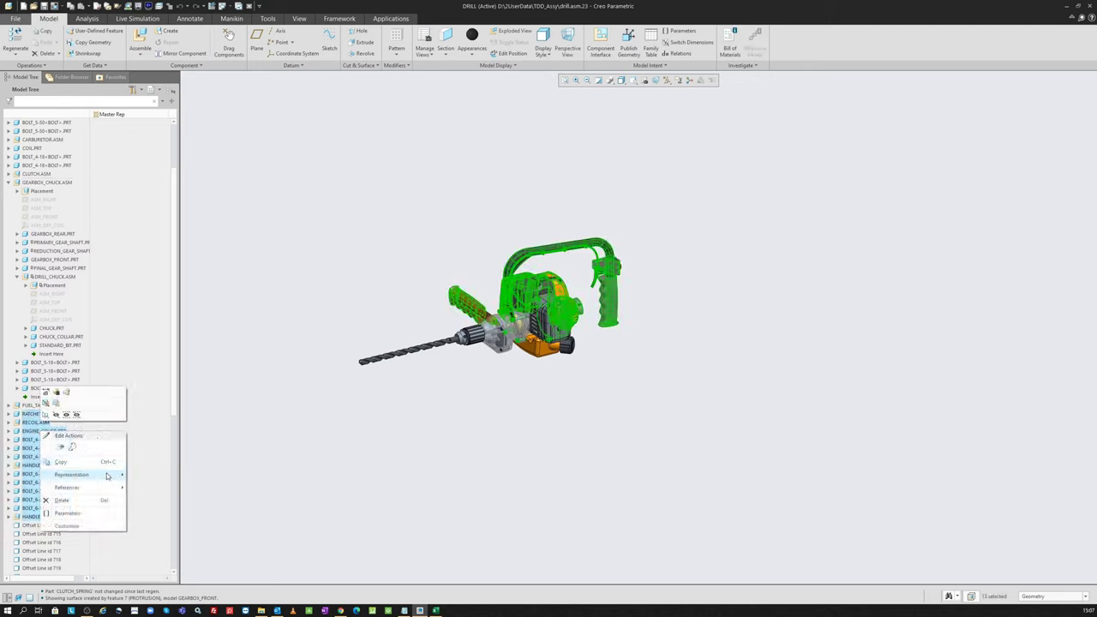
mouse_move(72, 475)
left_click(159, 477)
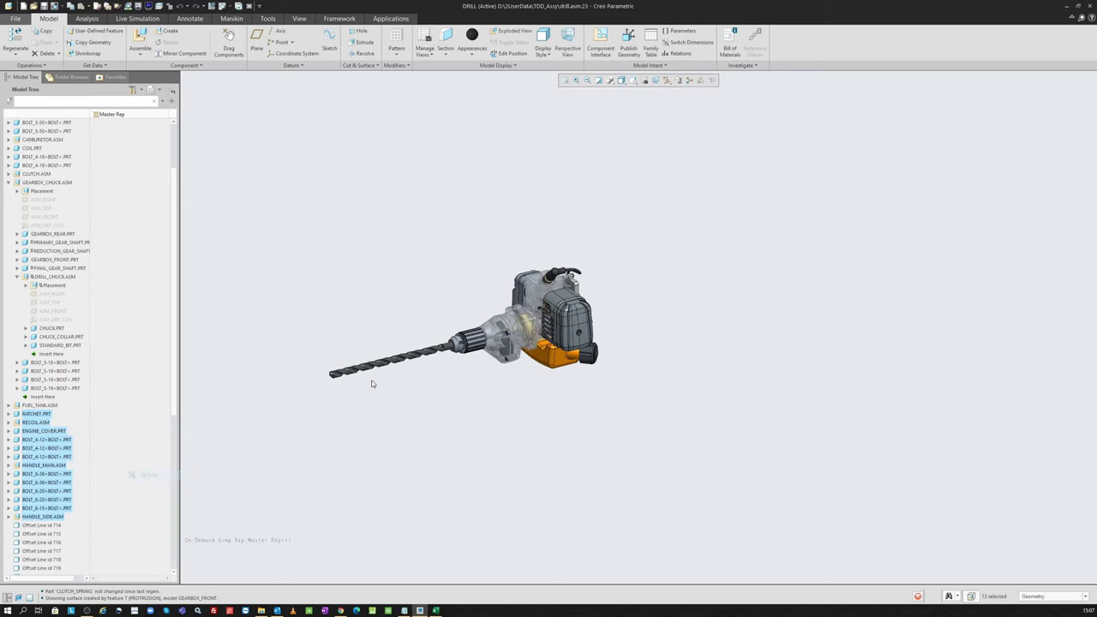
scroll(503, 298, "up", 3)
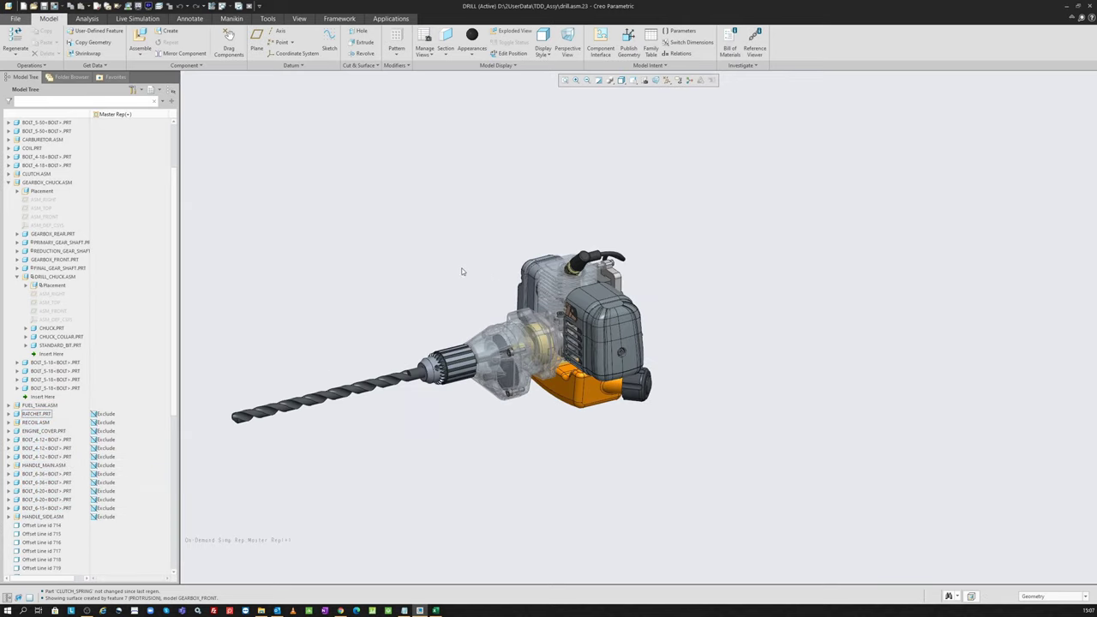
scroll(74, 293, "up", 3)
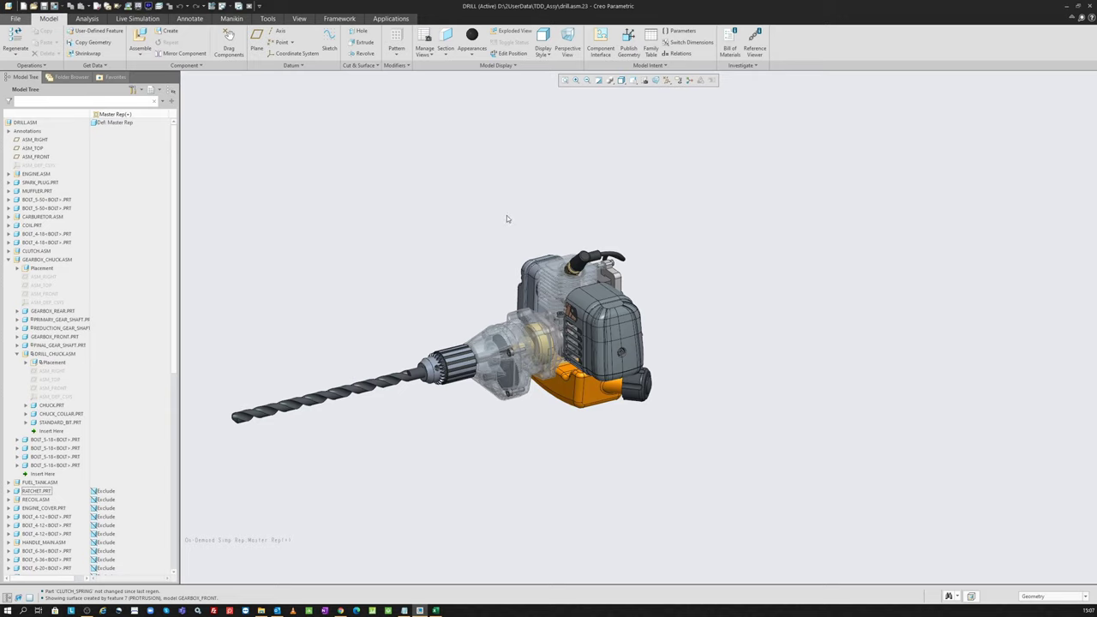
- Reactivate Master Rep in View Manager, discarding the exclusions so the full drill with both handles returns
left_click(633, 80)
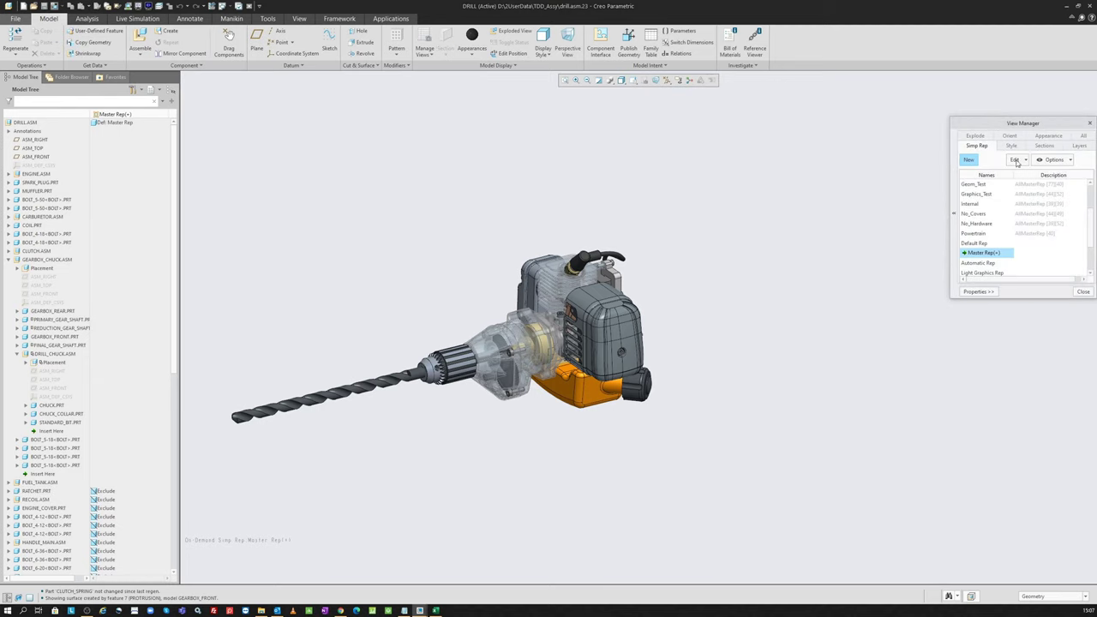
left_click_drag(1009, 127, 858, 180)
double_click(835, 306)
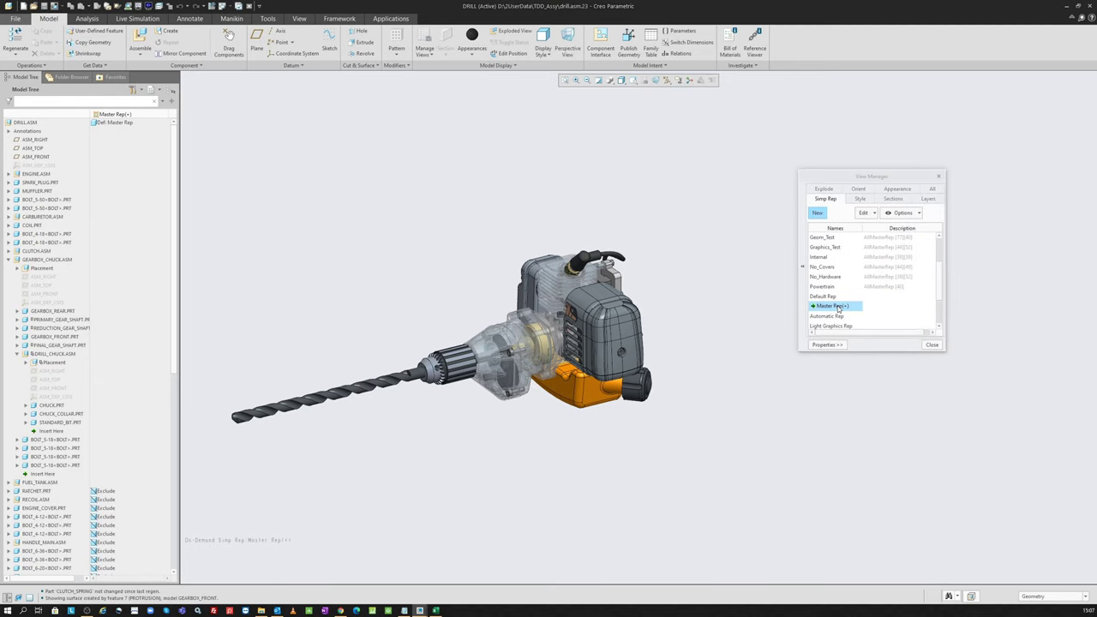
left_click(566, 321)
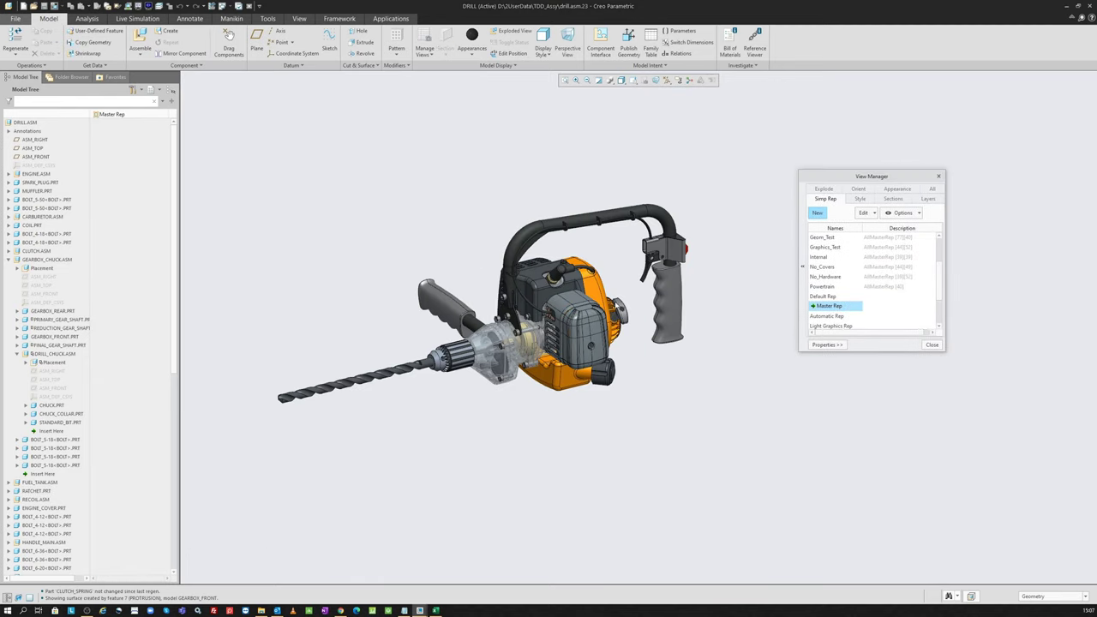
mouse_move(818, 179)
left_mouse_down()
mouse_move(757, 175)
mouse_move(765, 197)
left_mouse_up()
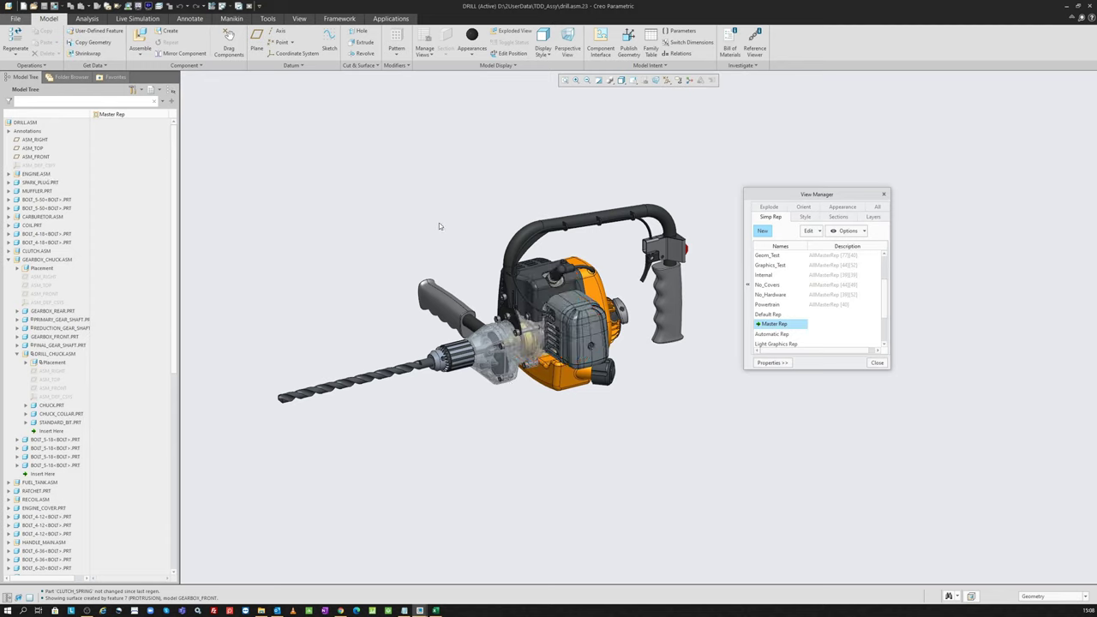
right_click(346, 251)
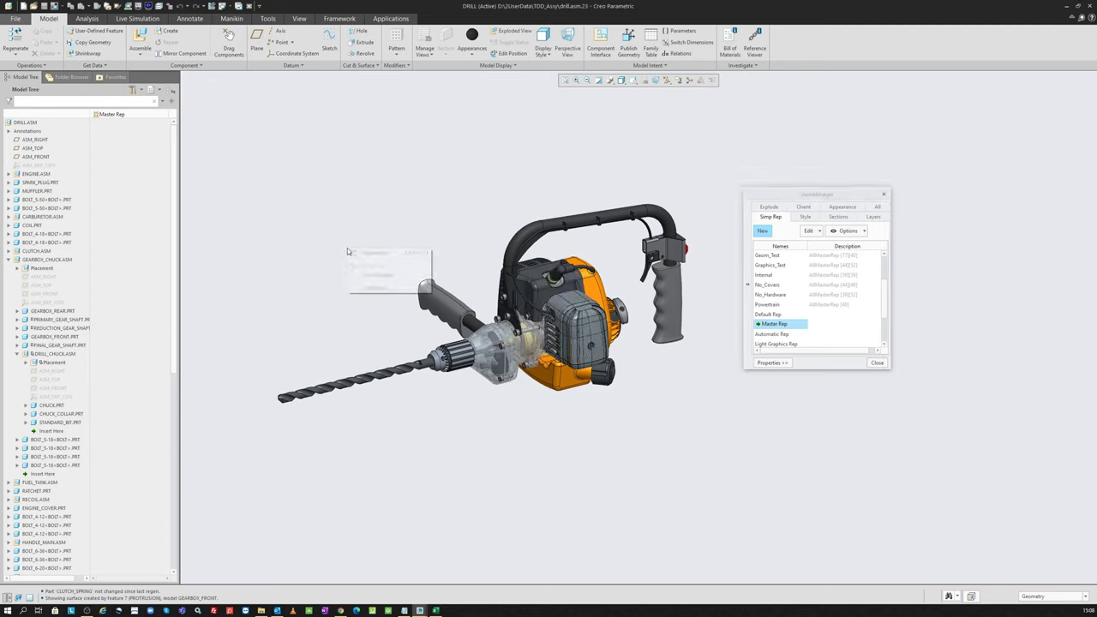
left_click(440, 213)
left_click_drag(795, 196, 794, 191)
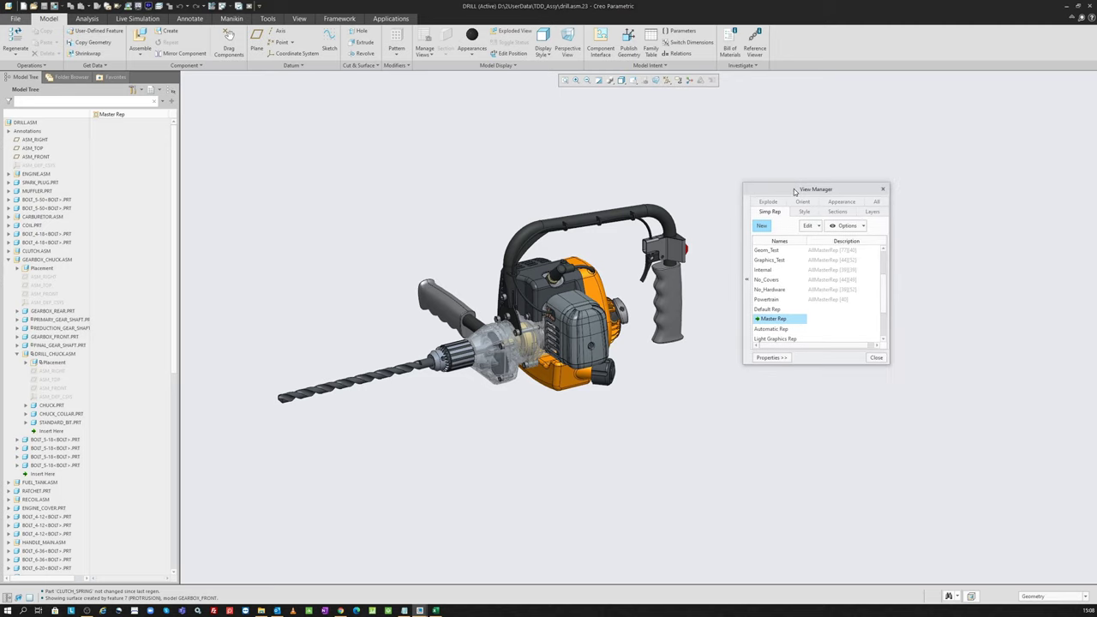
- Create a new simplified rep named TEST and open it for editing
left_click(759, 227)
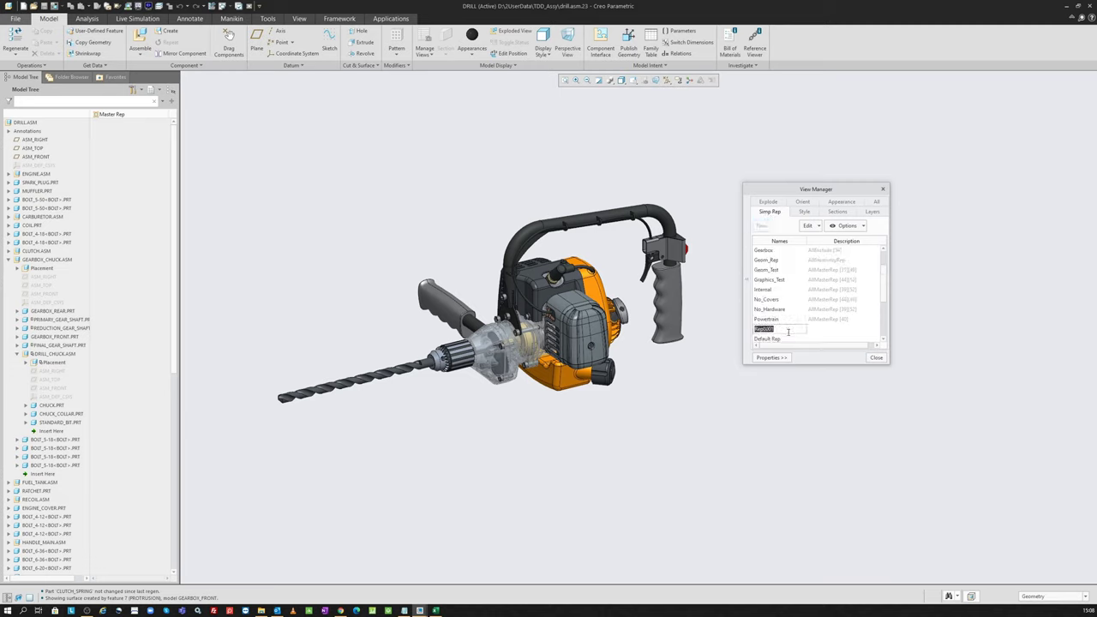
type("TEST")
key("Return")
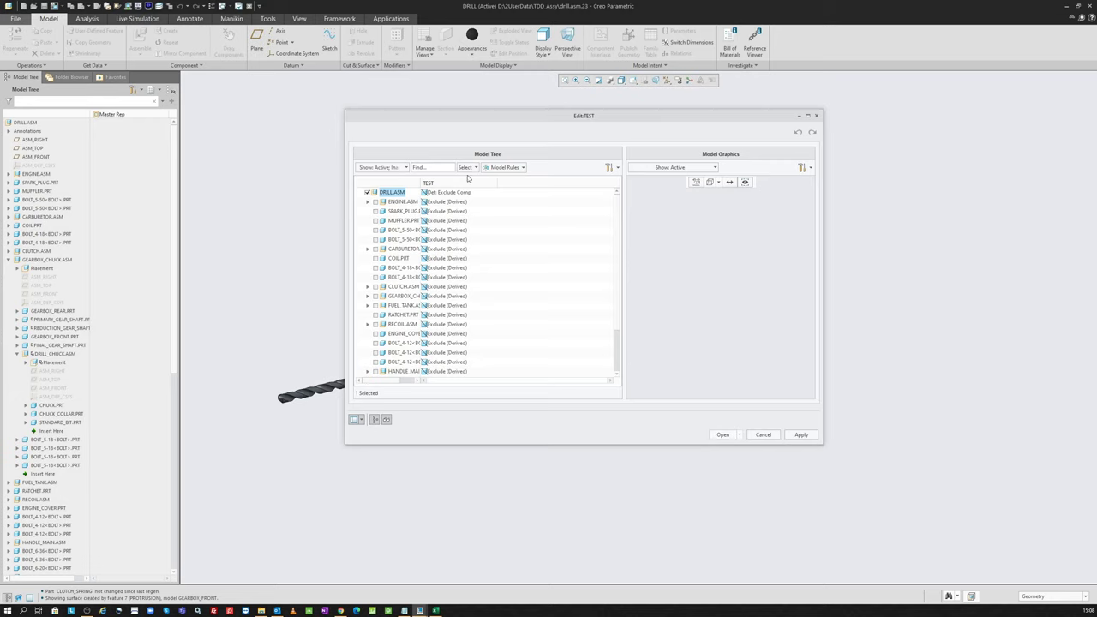
left_click_drag(565, 122, 548, 129)
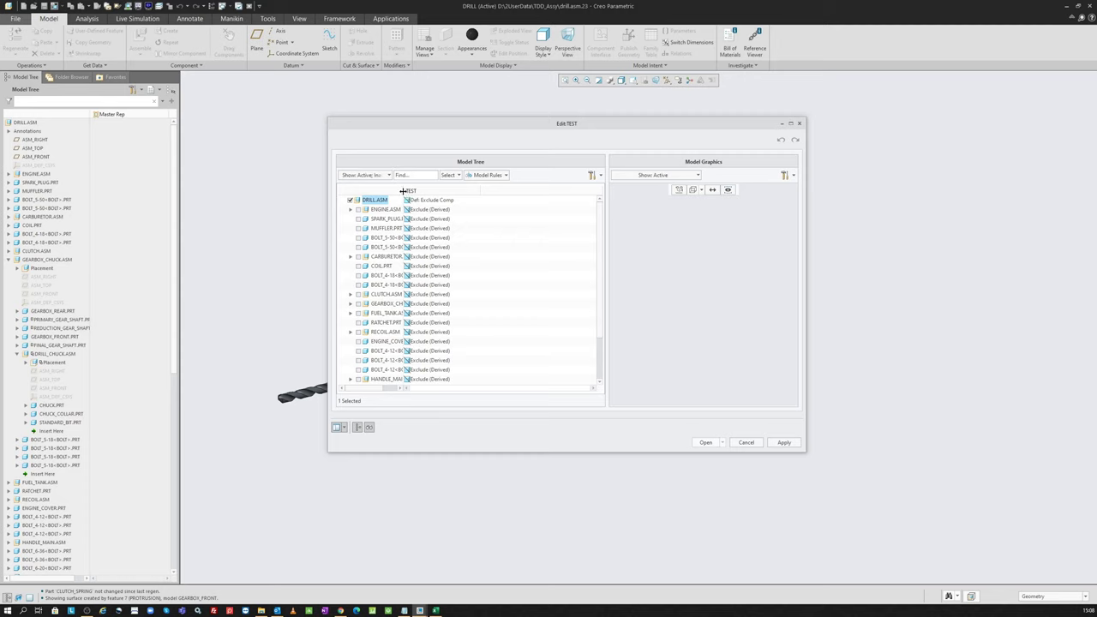
left_click_drag(401, 190, 441, 190)
- Set ENGINE.ASM, MUFFLER.PRT, CARBURETOR.ASM, a BOLT_4-18, CLUTCH.ASM and GEARBOX_CHUCK.ASM to Master Rep in TEST
left_click(358, 210)
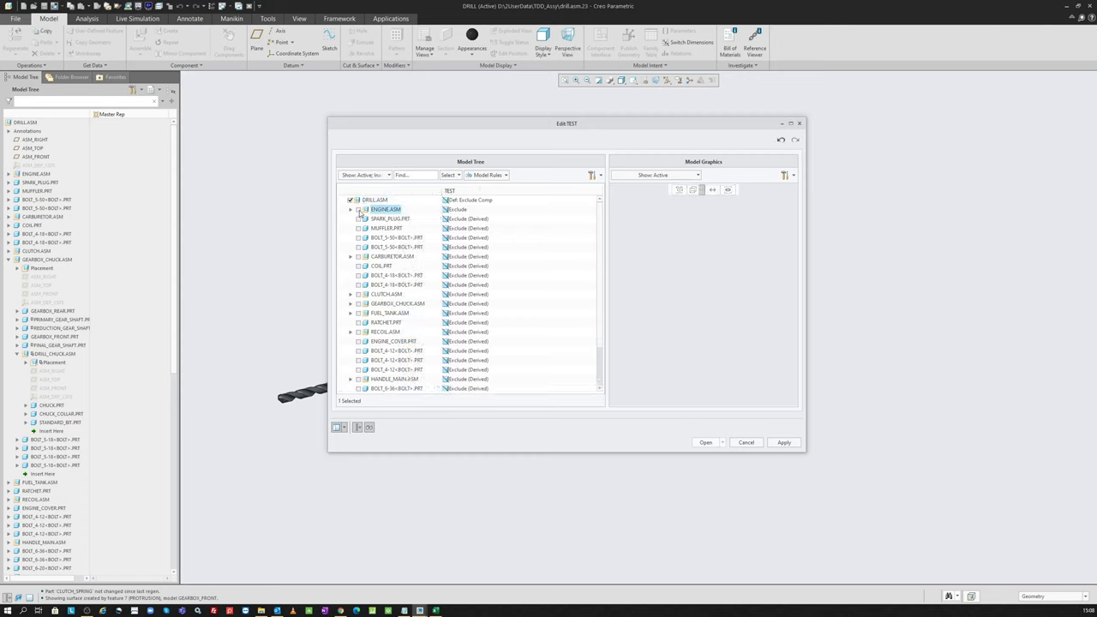
left_click(358, 210)
left_click(358, 228)
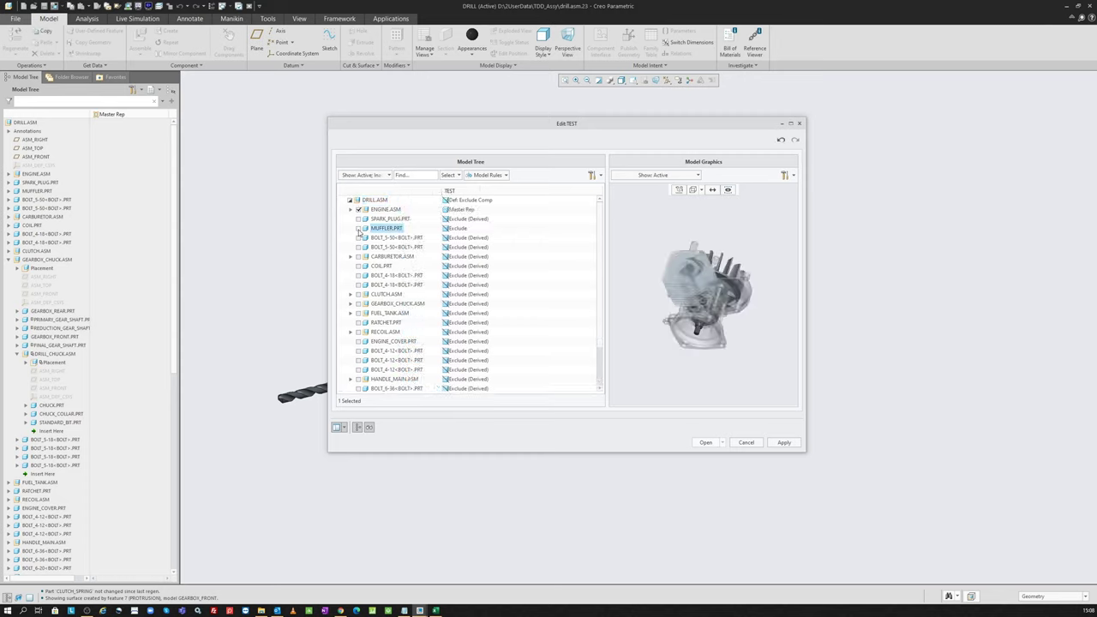
left_click(358, 229)
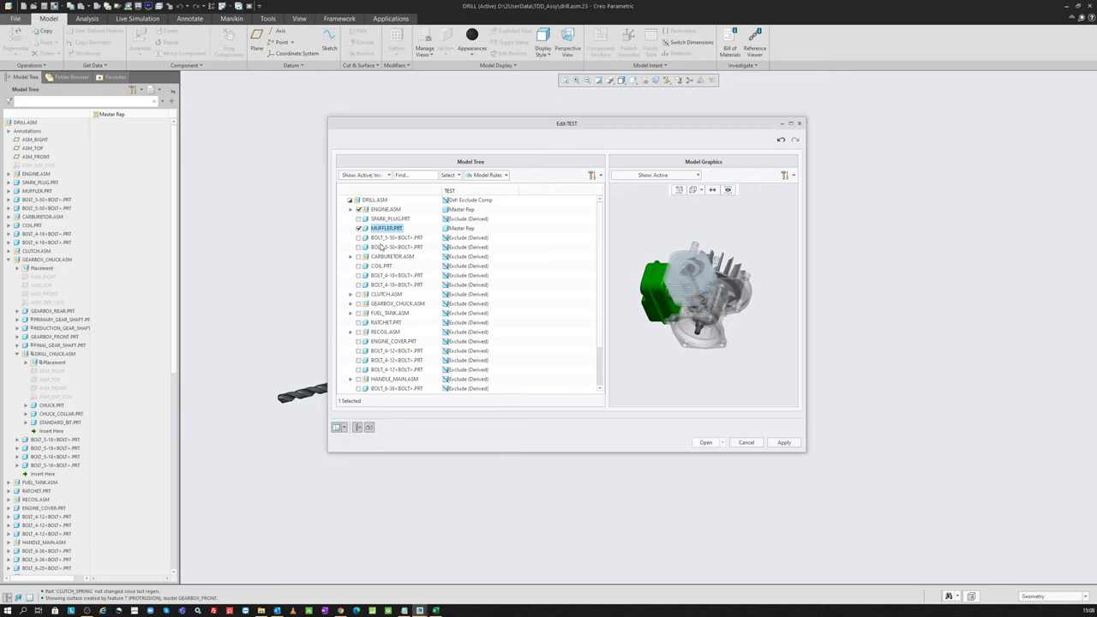
left_click(374, 257)
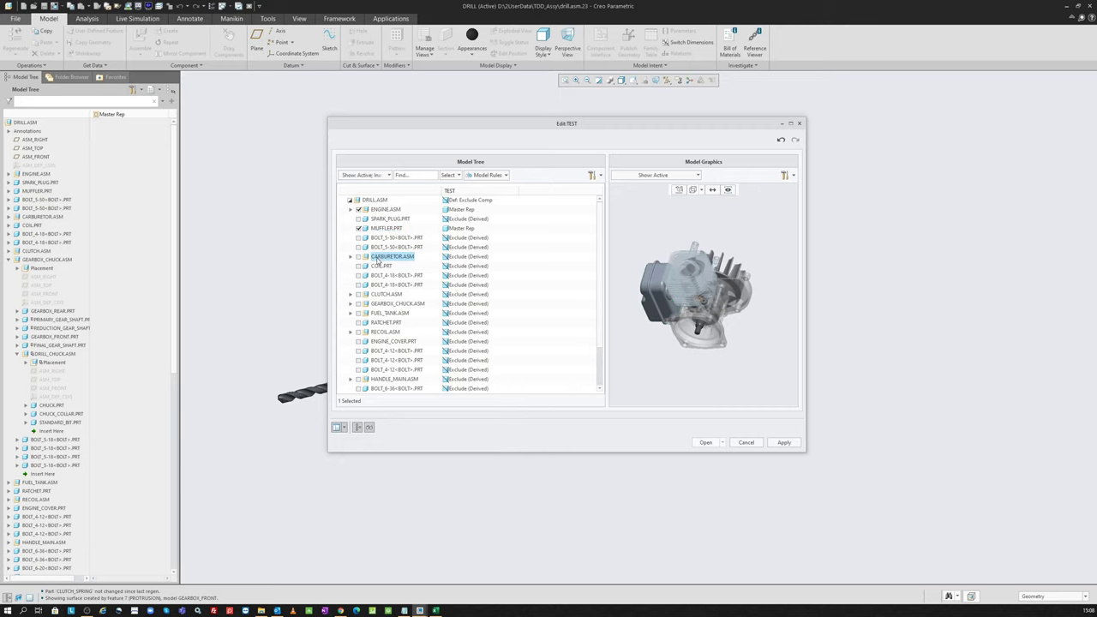
left_click(384, 276, "ctrl")
left_click(386, 294, "ctrl")
left_click(387, 303, "ctrl")
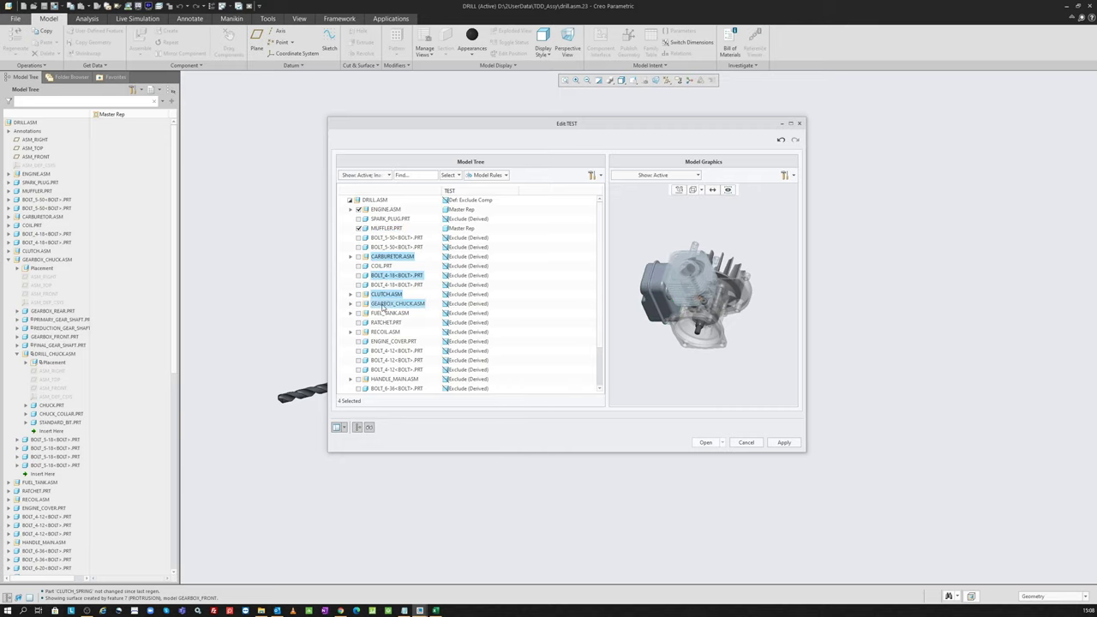
right_click(387, 303)
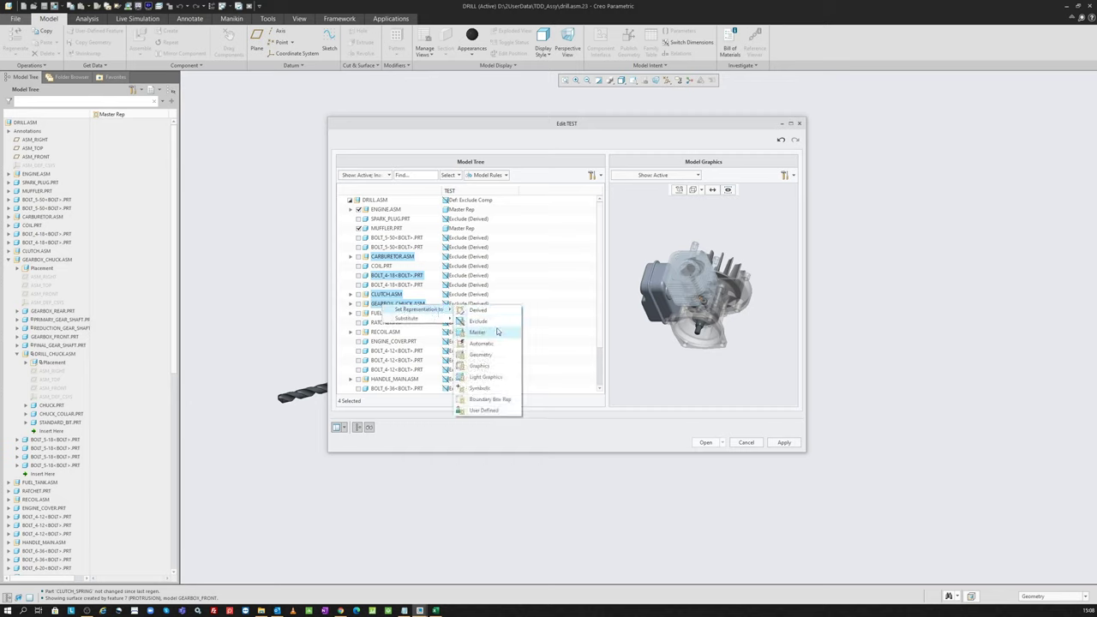
left_click(496, 334)
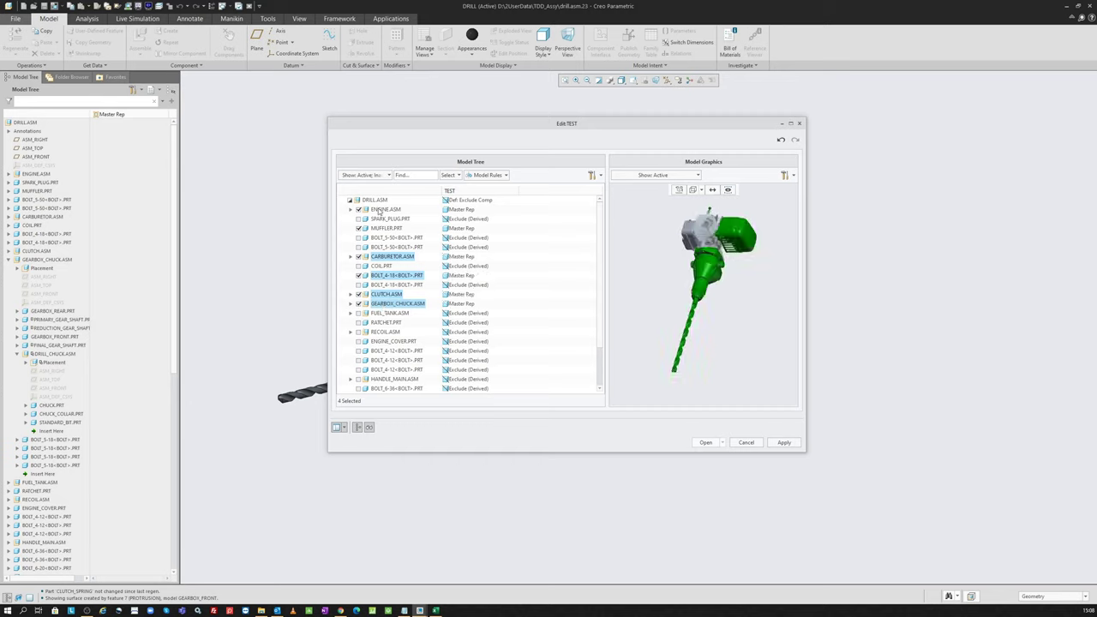
- Reset every component in TEST back to Exclude and bring up the Select options
left_click(350, 201)
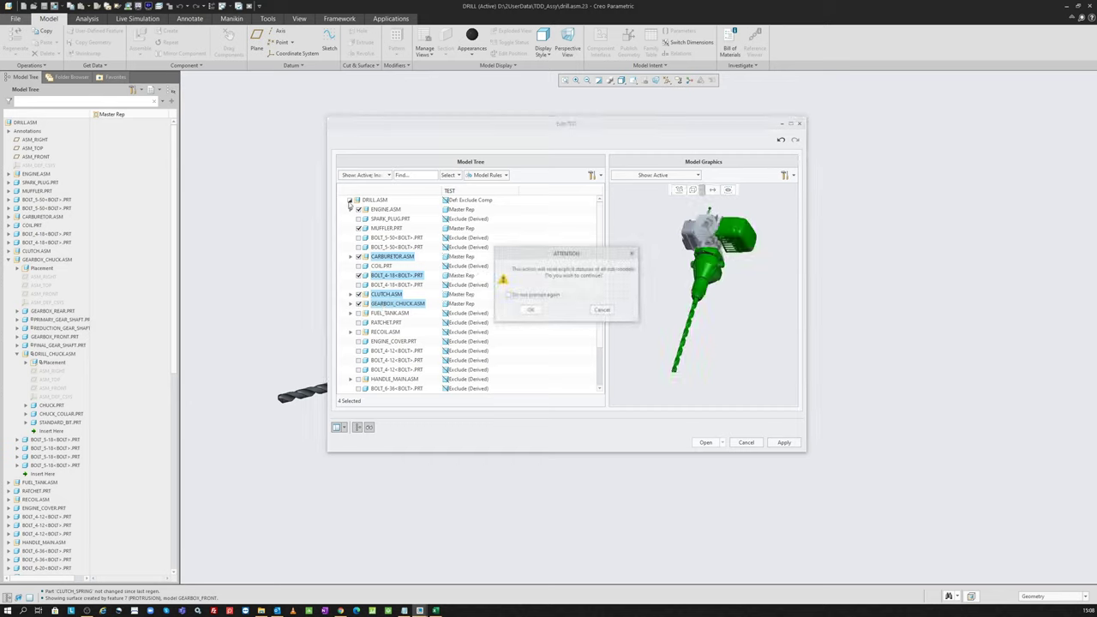
left_click(531, 310)
left_click(455, 176)
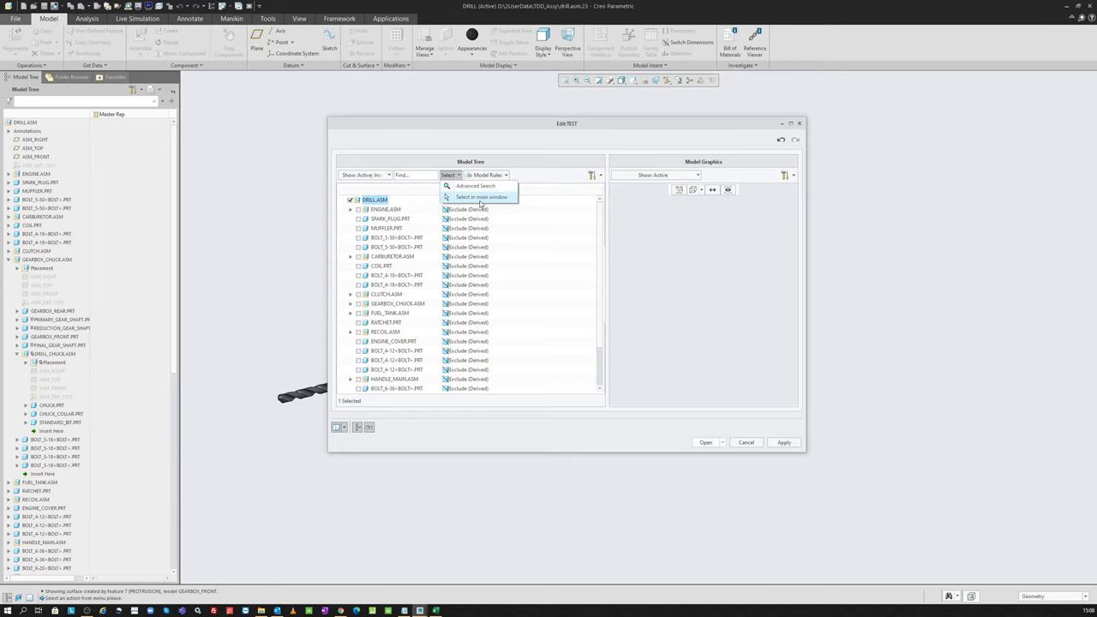
- Pick the gearbox chuck, side handle, top handle and engine cover in the model, then return to Edit:TEST
left_click(485, 197)
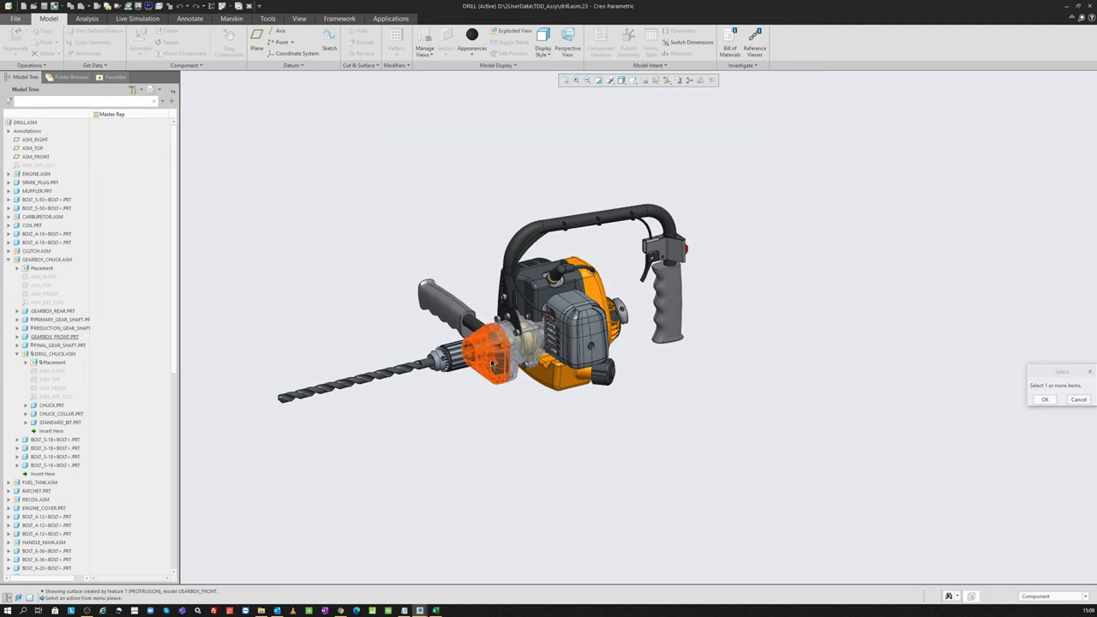
left_click(53, 260)
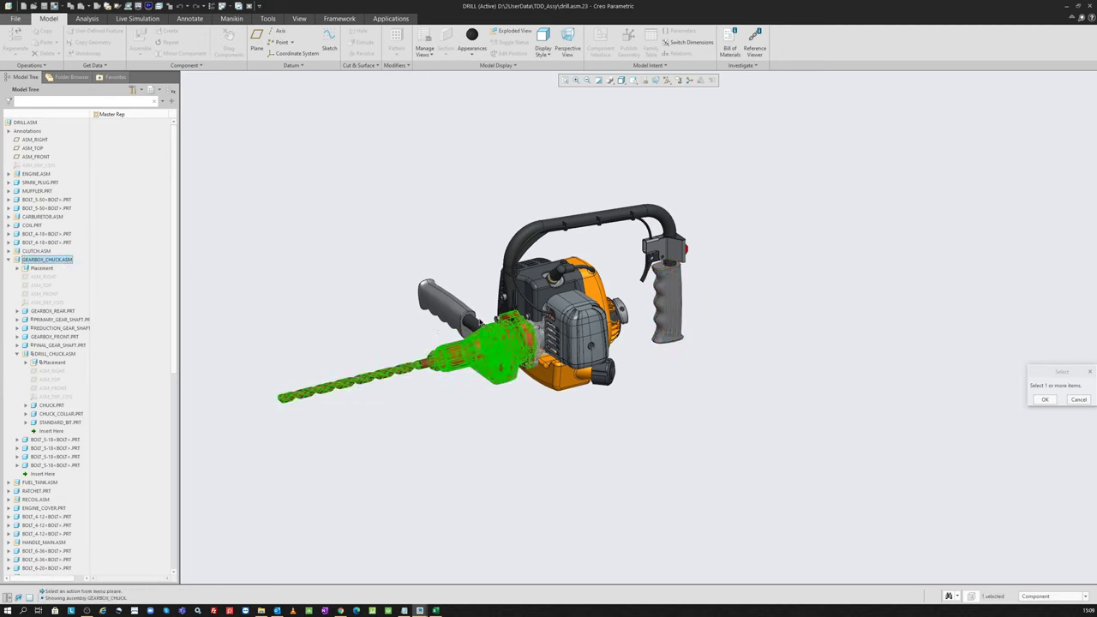
left_click(473, 322, "ctrl")
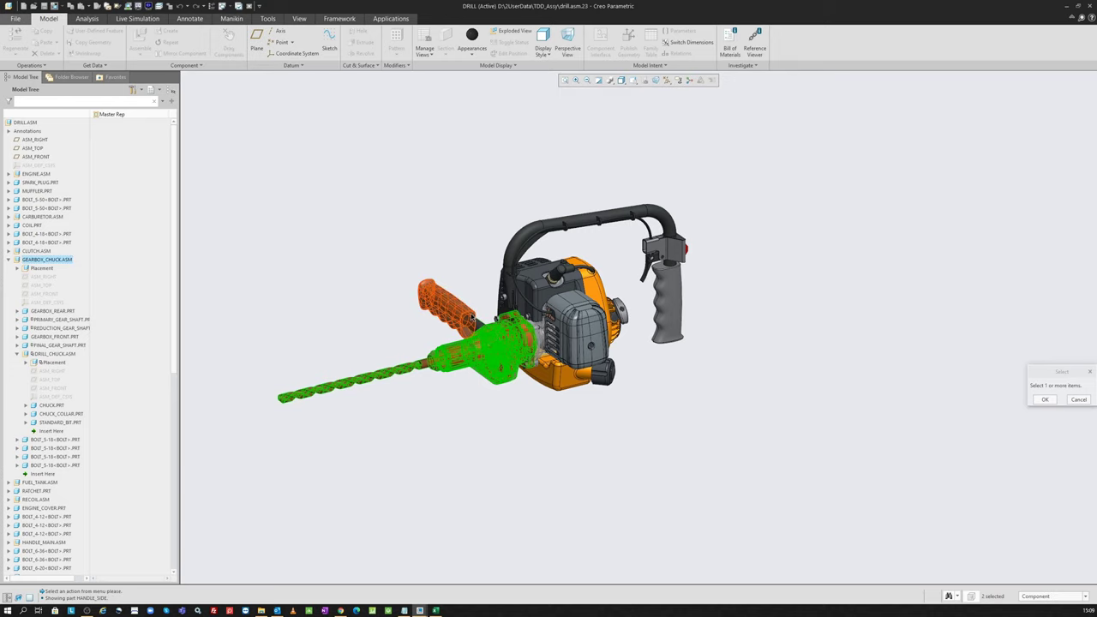
left_click(523, 240, "ctrl")
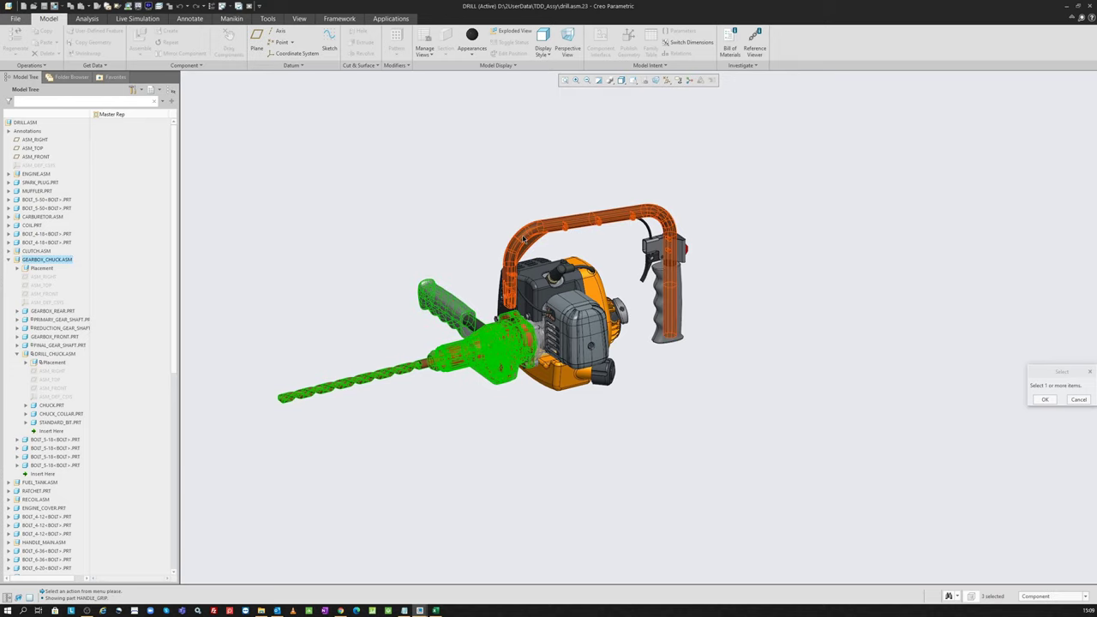
left_click(538, 267, "ctrl")
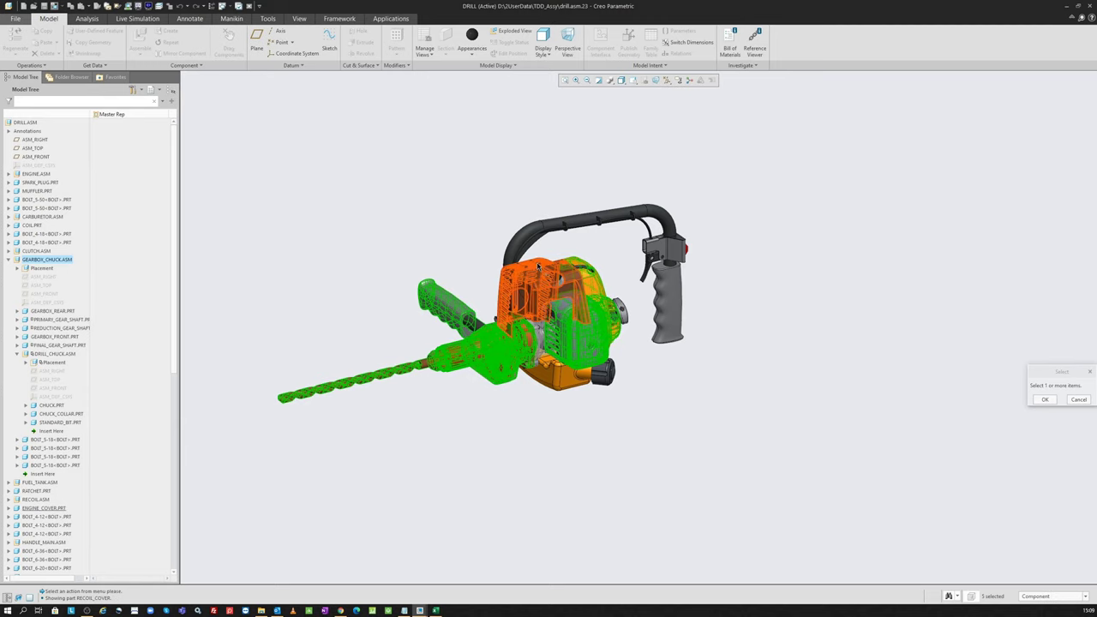
left_click(538, 267, "ctrl")
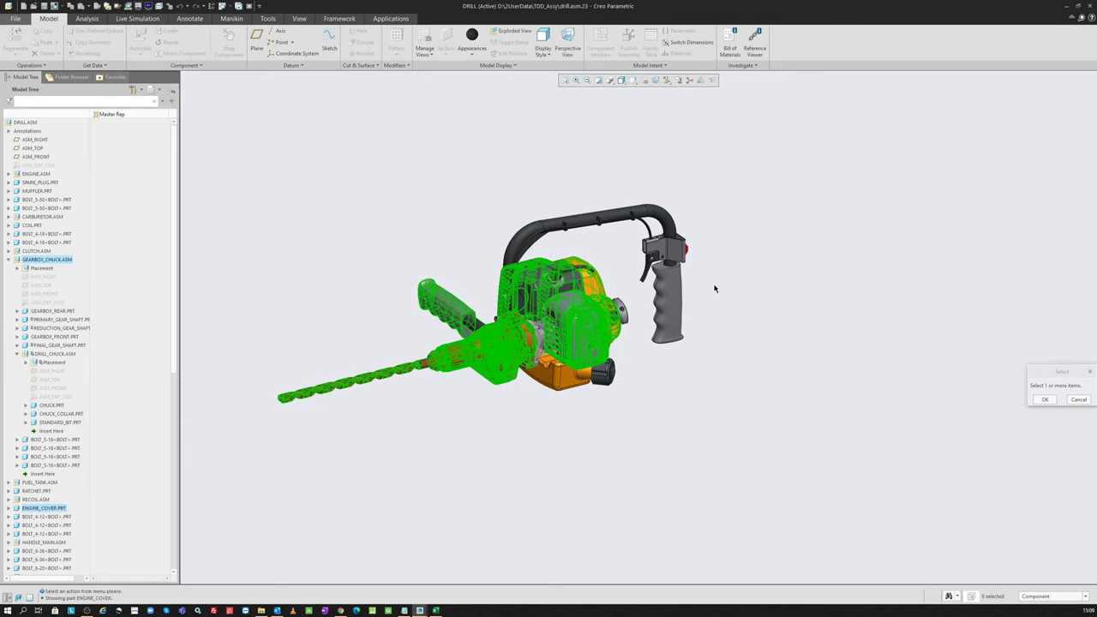
left_click(1045, 400)
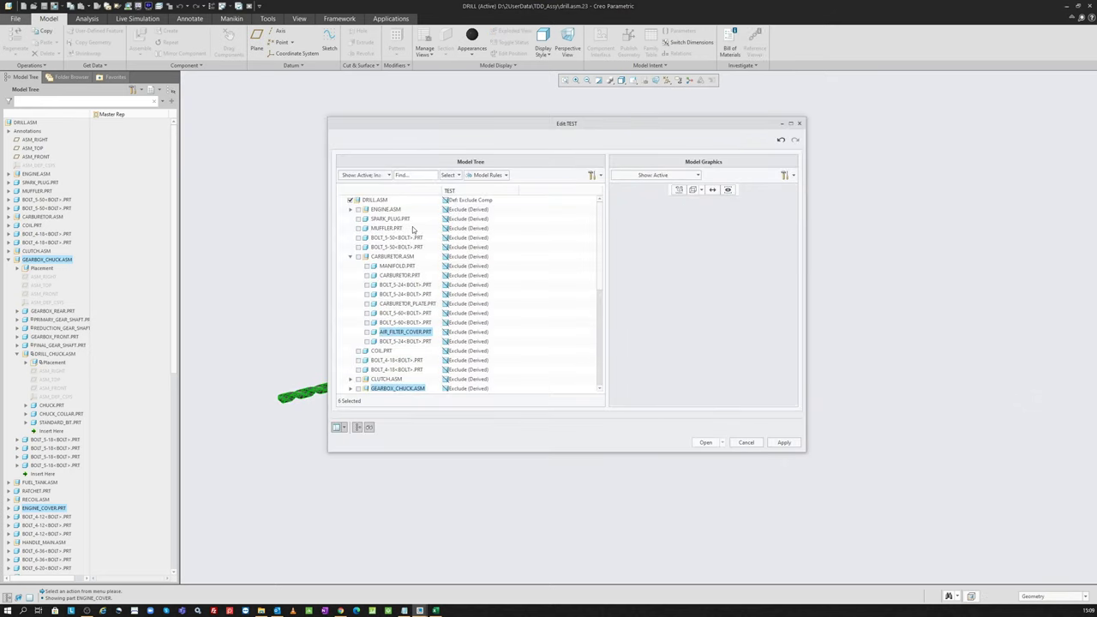
- Set the six picked components, from gearbox chuck to engine cover, to Master and rotate the TEST preview
scroll(414, 276, "down", 2)
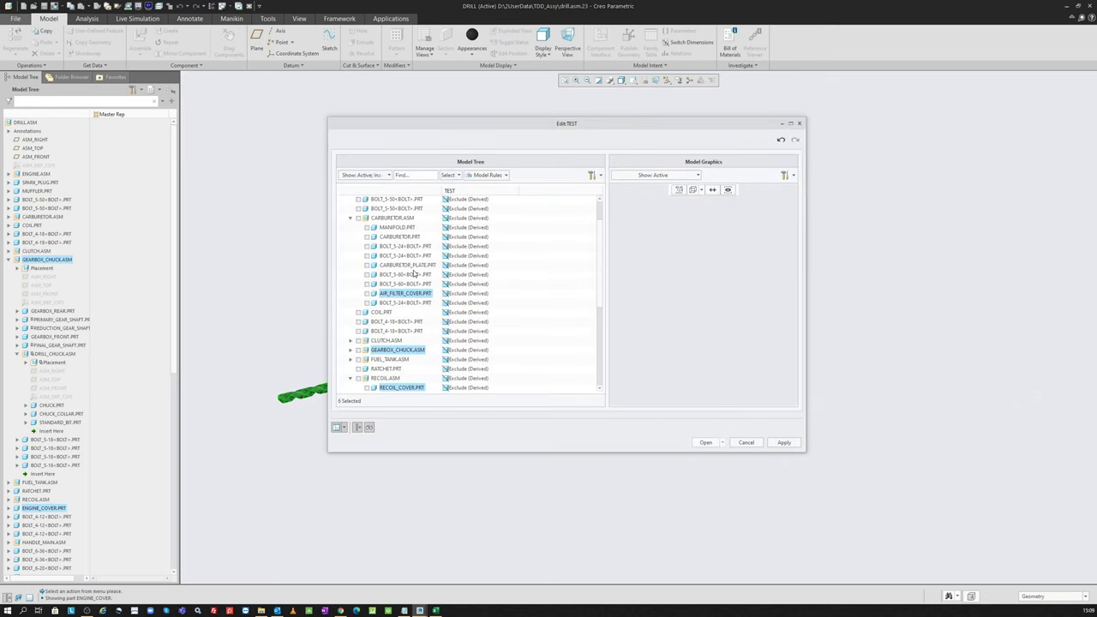
scroll(414, 280, "down", 2)
scroll(414, 279, "down", 1)
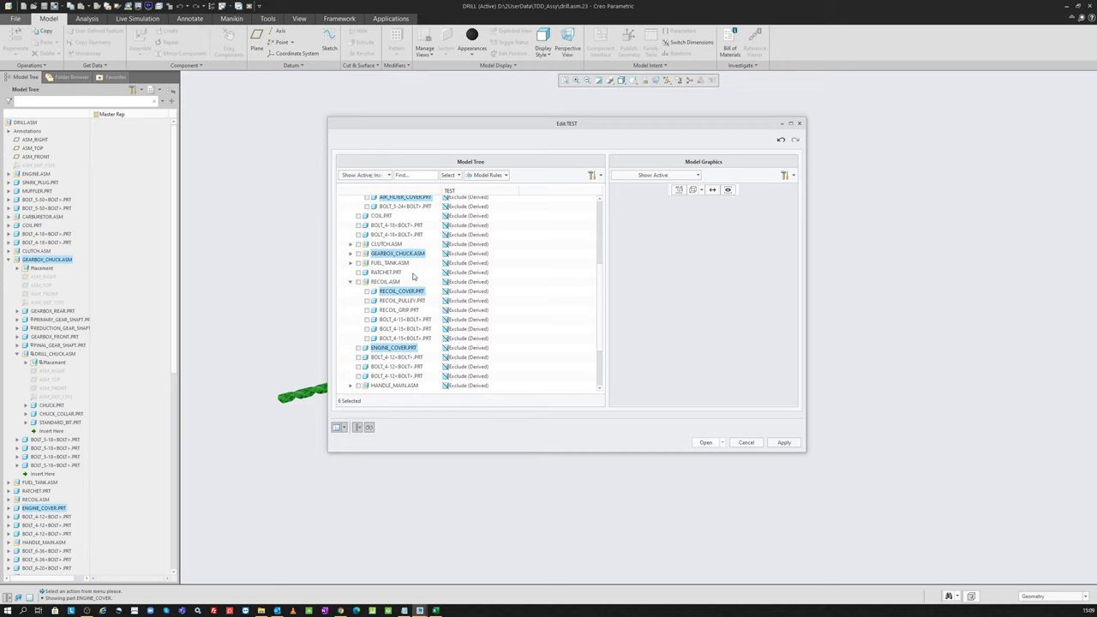
scroll(417, 310, "down", 2)
scroll(417, 309, "down", 1)
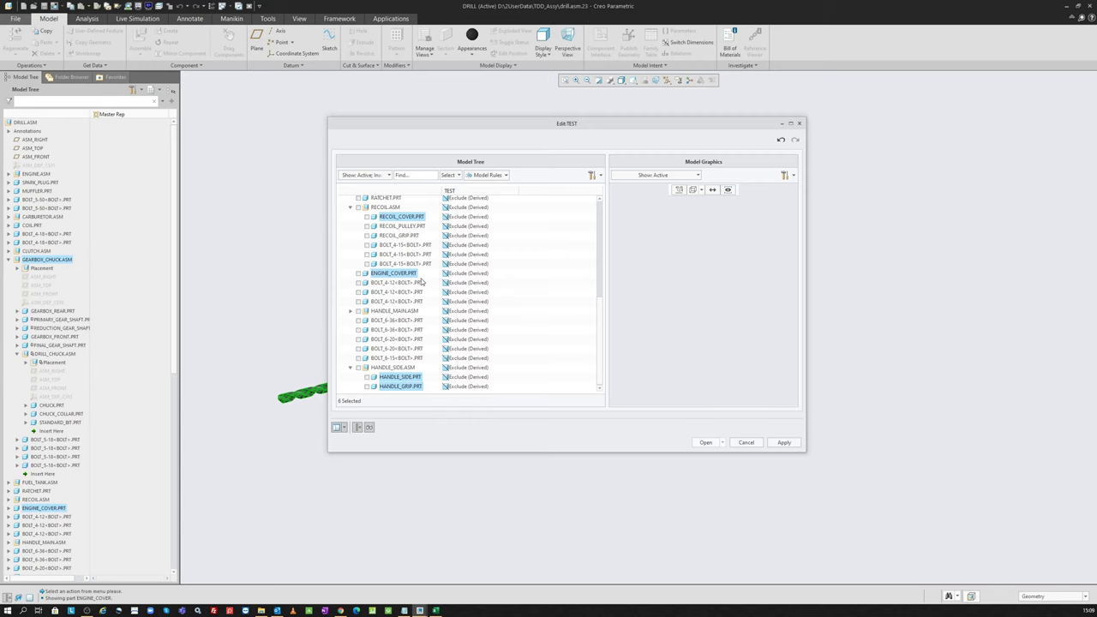
scroll(420, 281, "up", 2)
scroll(419, 287, "up", 2)
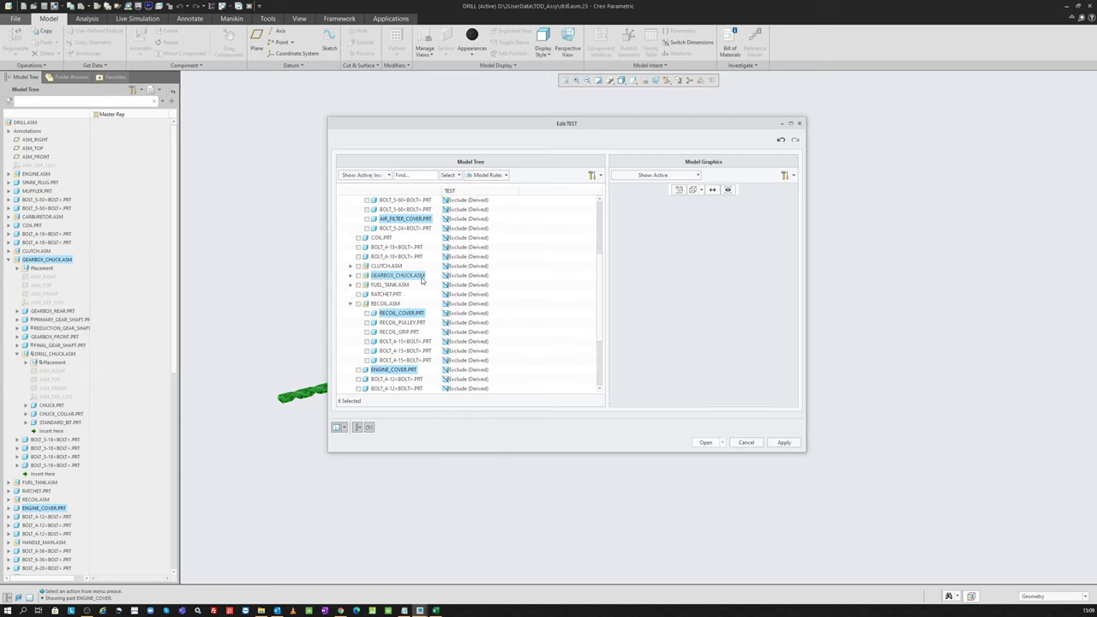
right_click(421, 280)
mouse_move(459, 282)
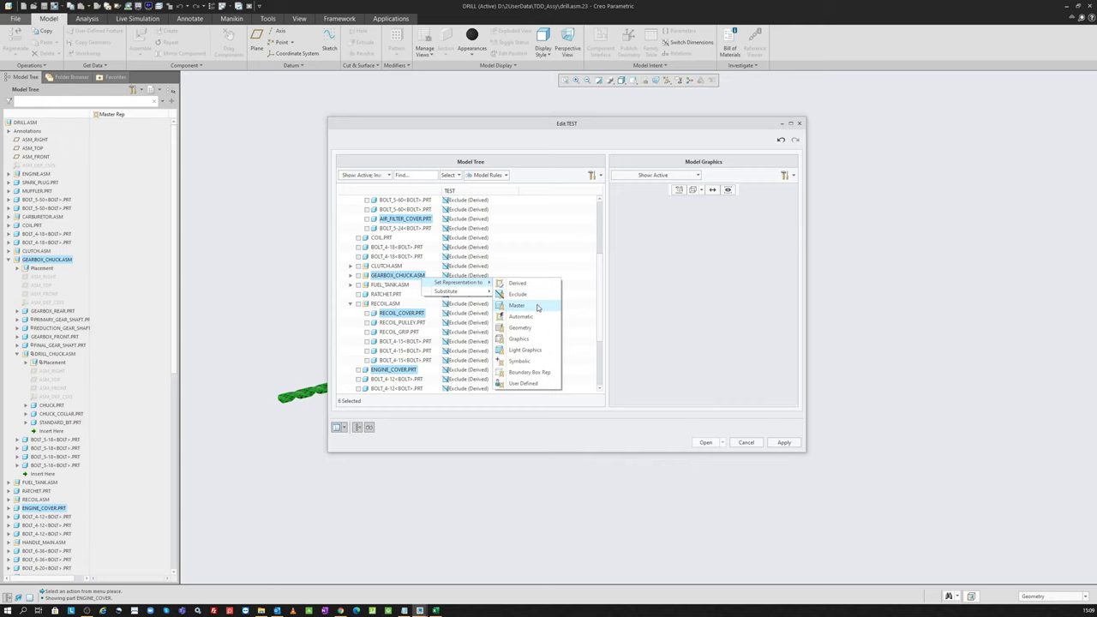
left_click(517, 305)
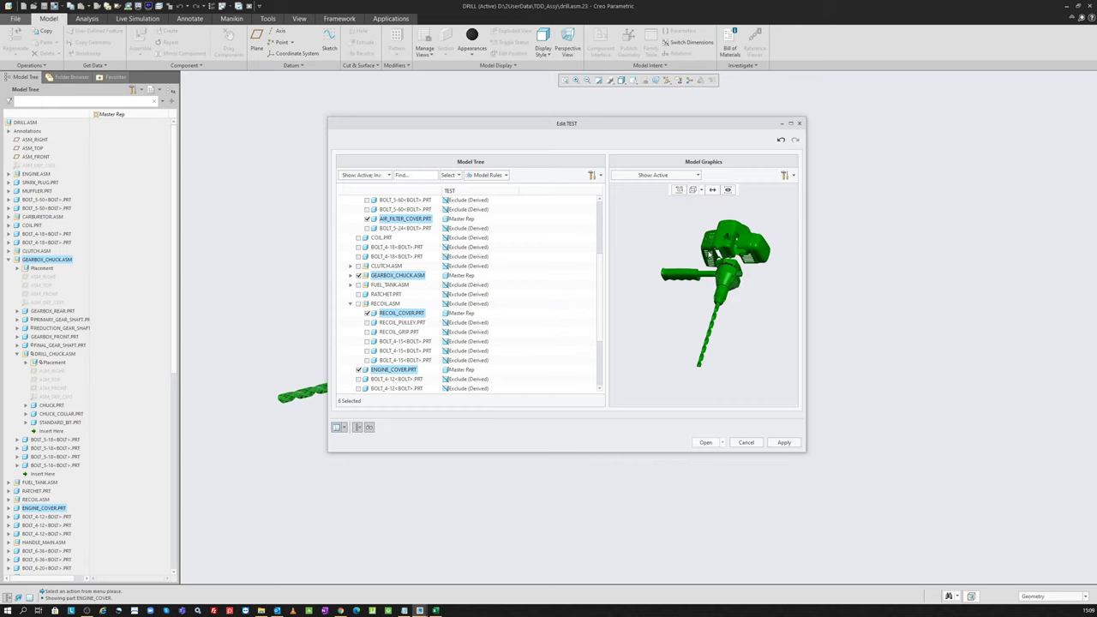
middle_click_drag(708, 254, 662, 225)
left_click(700, 214)
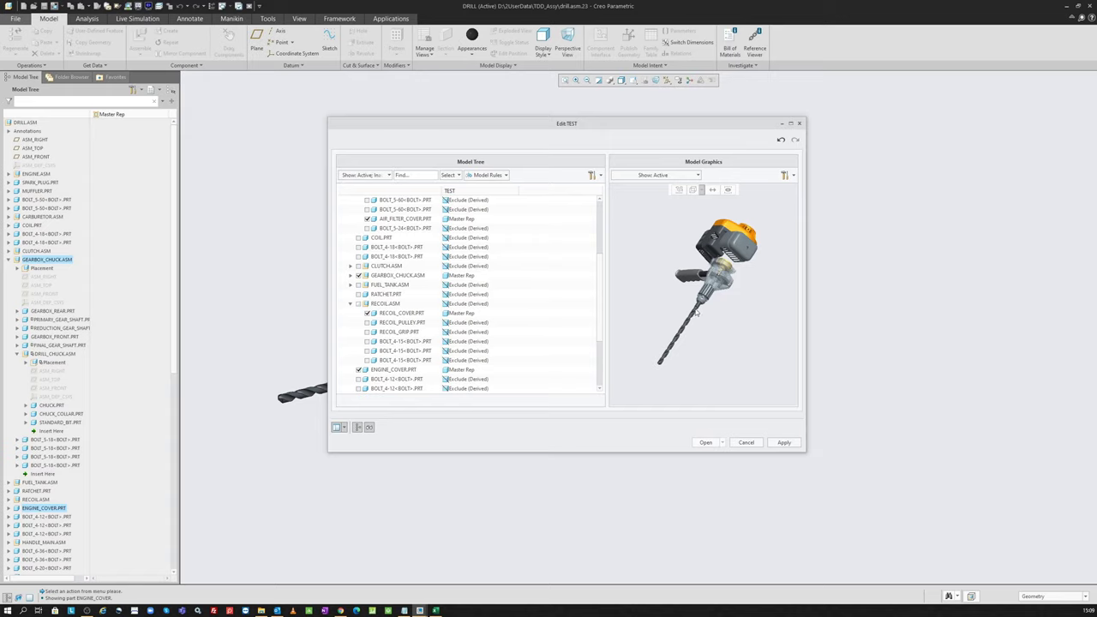
- Briefly try Advanced Search, then apply the edited TEST rep so the partial drill shows
left_click(452, 175)
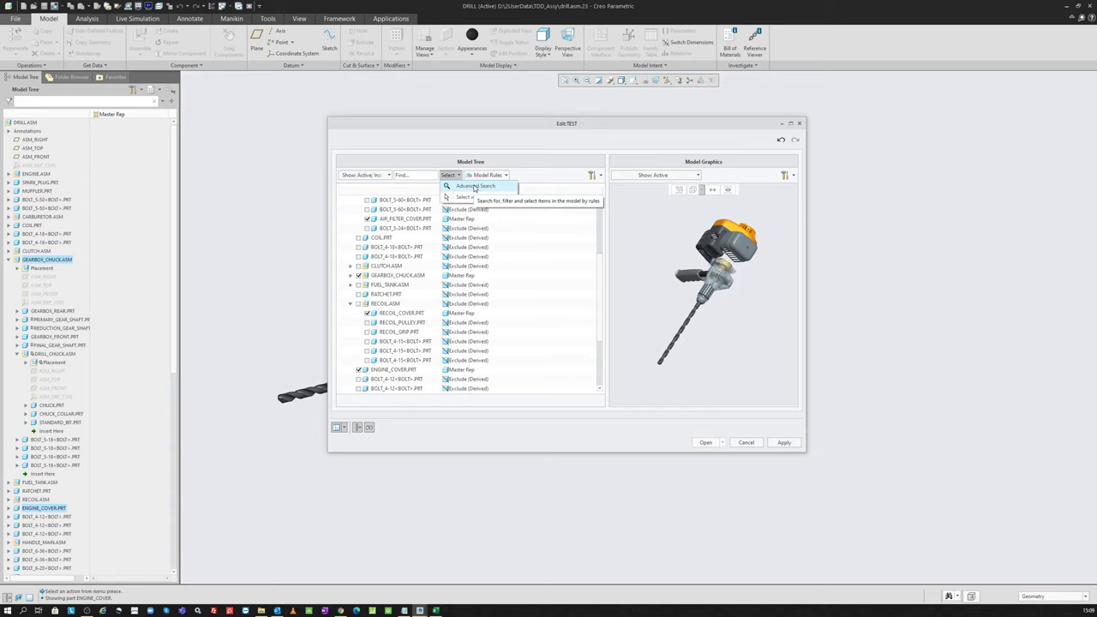
left_click(474, 187)
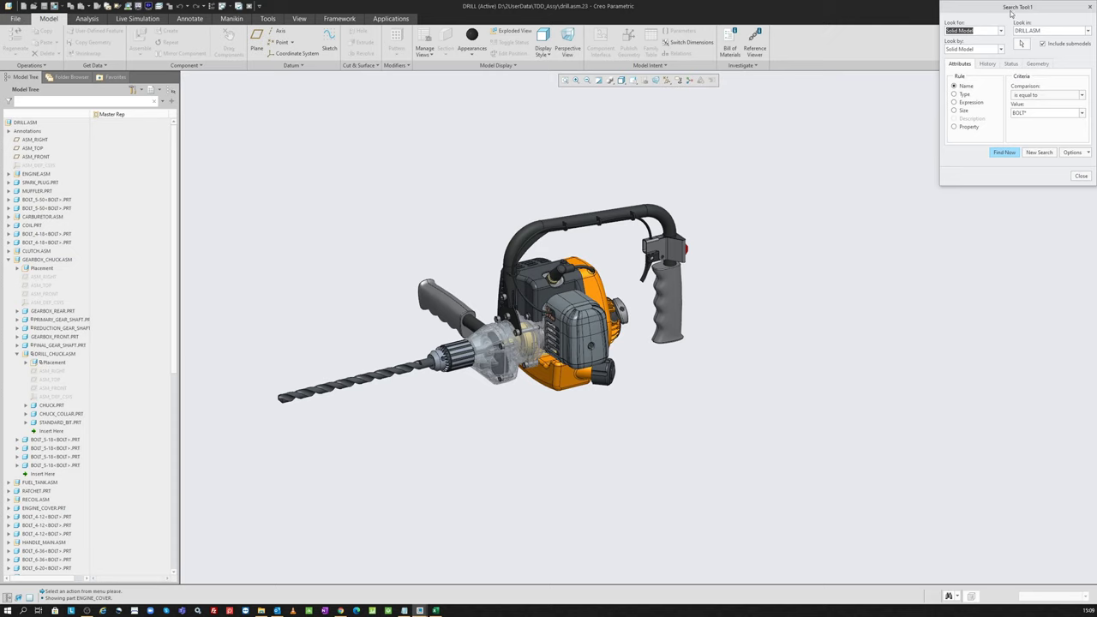
left_click_drag(1010, 13, 929, 101)
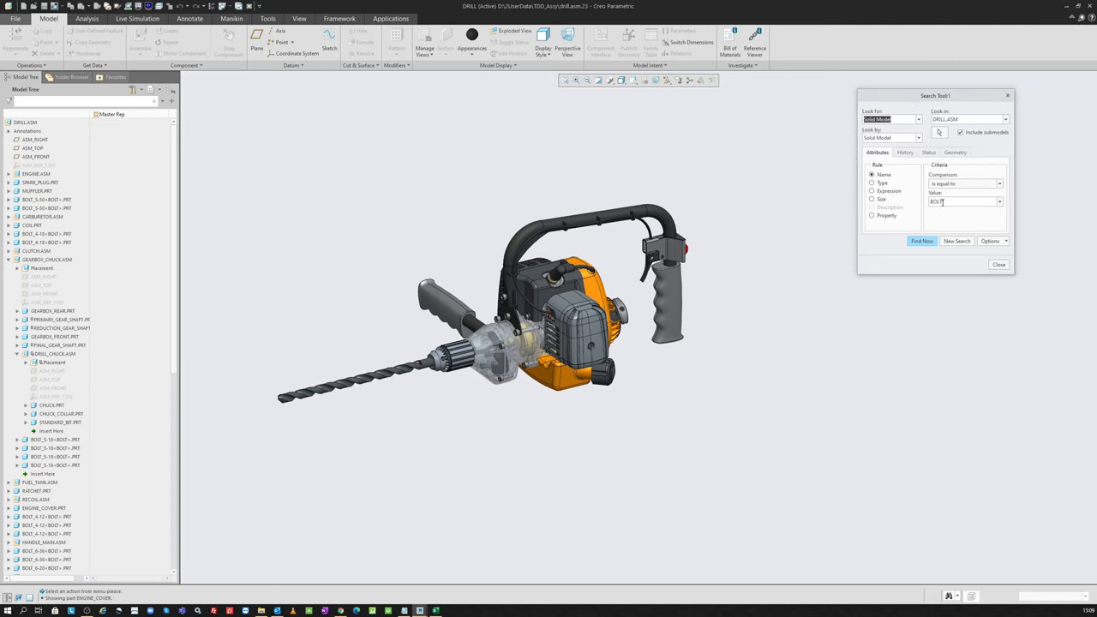
type("*")
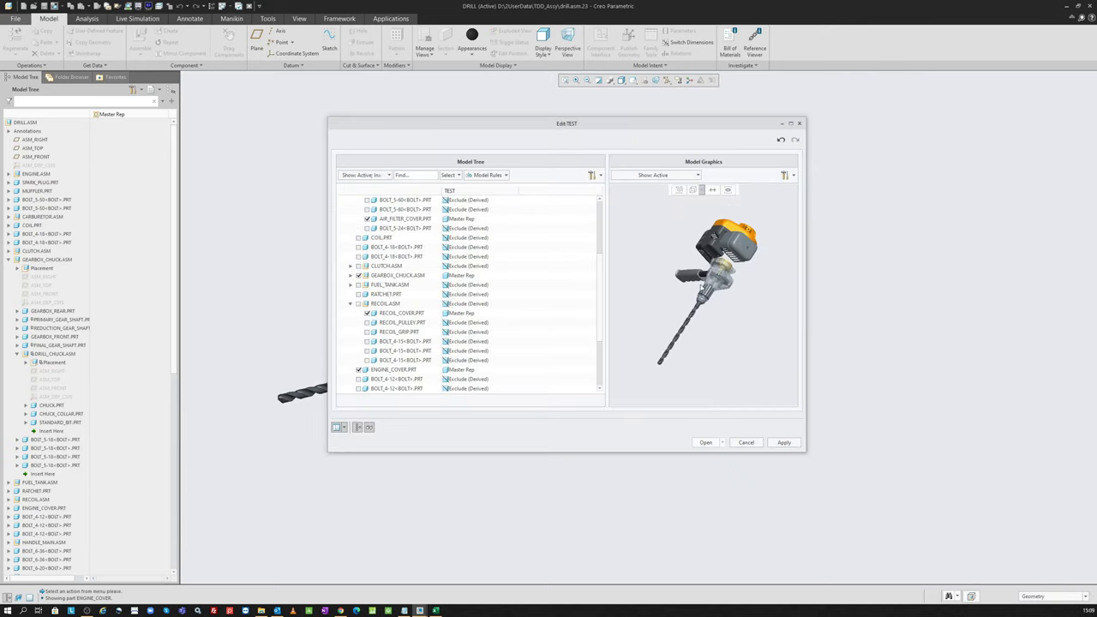
scroll(480, 265, "up", 2)
scroll(514, 269, "up", 2)
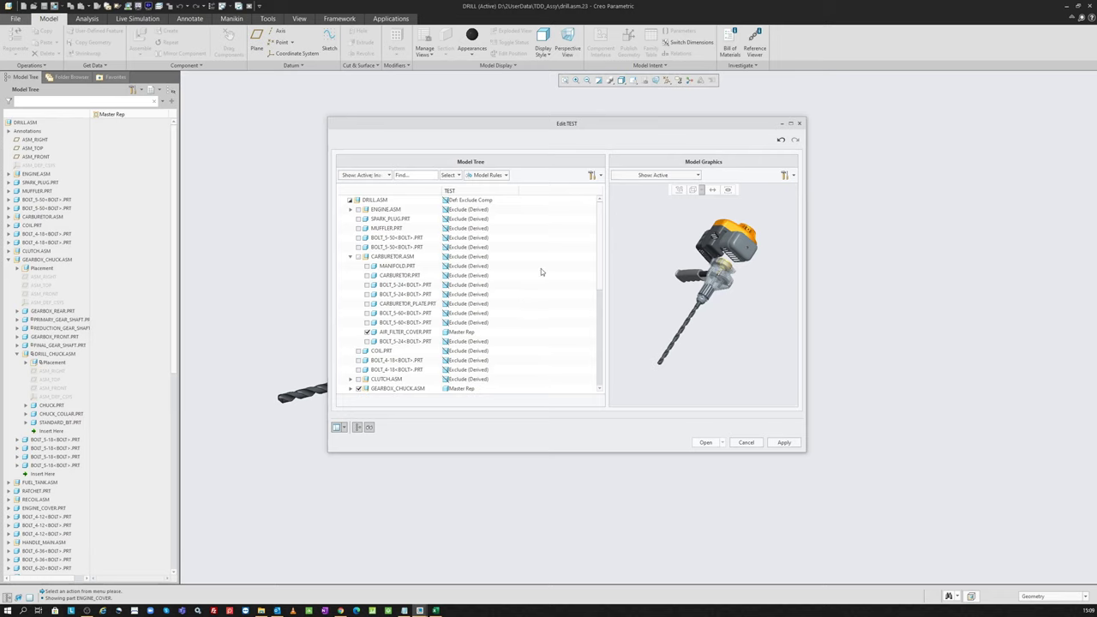
left_click(705, 442)
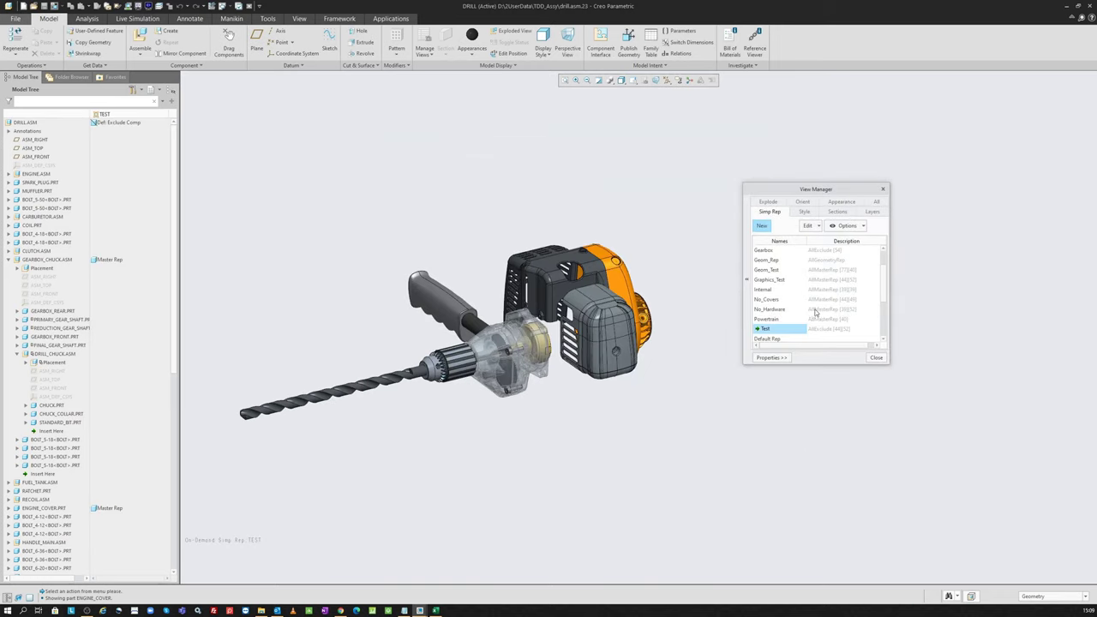
- Switch from Master Rep to TEST and back to Master Rep to compare full and partial drill
scroll(797, 319, "down", 1)
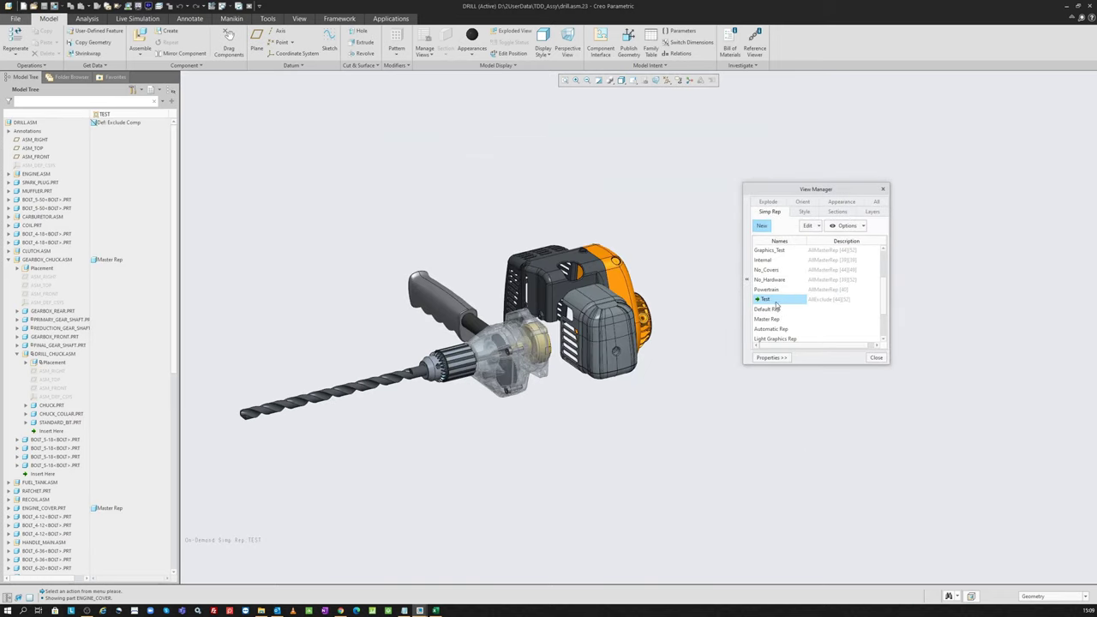
double_click(769, 319)
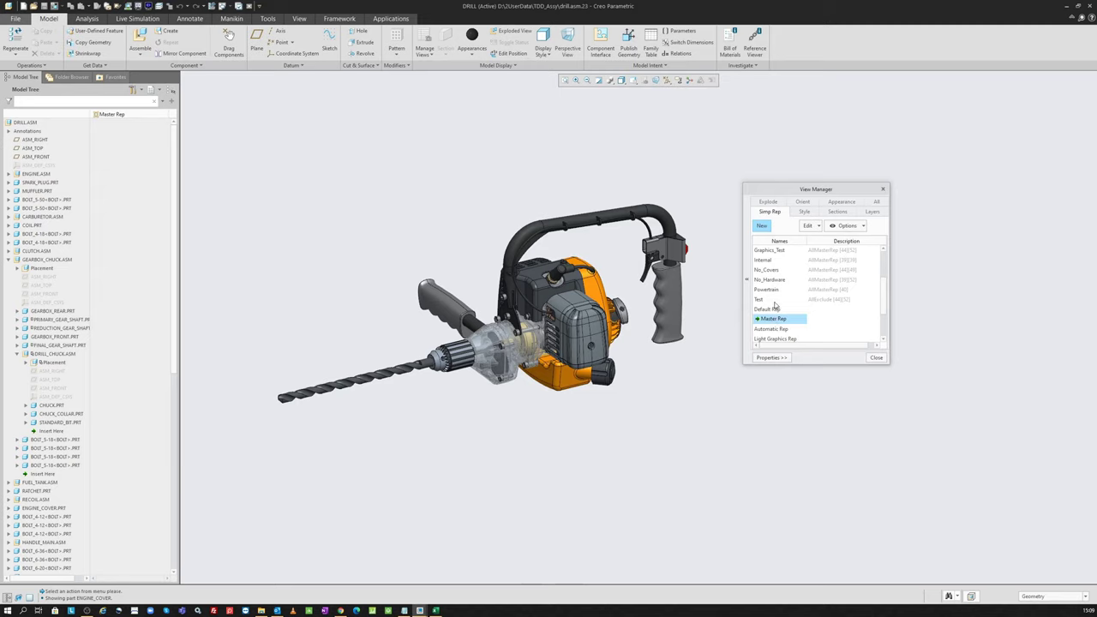
double_click(774, 303)
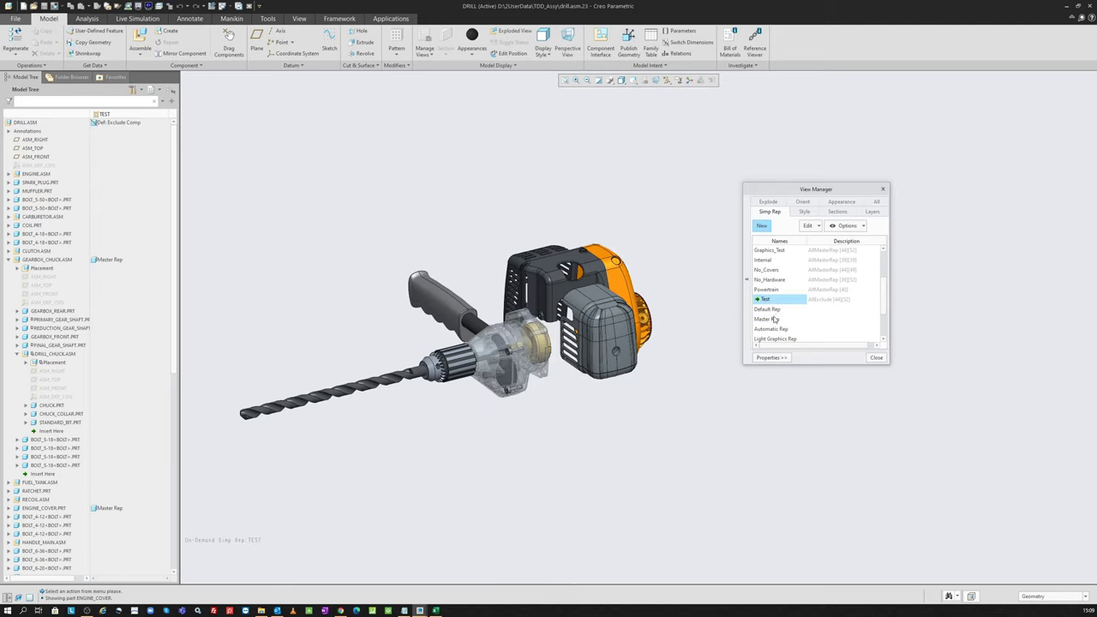
double_click(769, 319)
left_click(722, 249)
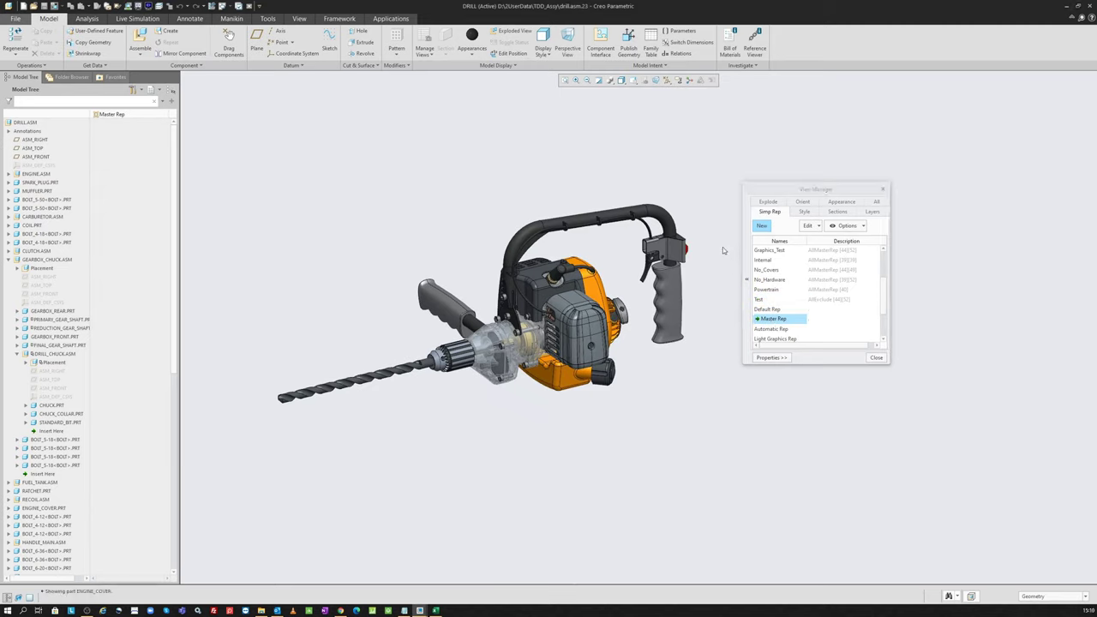
- Create a new simplified rep with the default name Rep0001
left_click(761, 225)
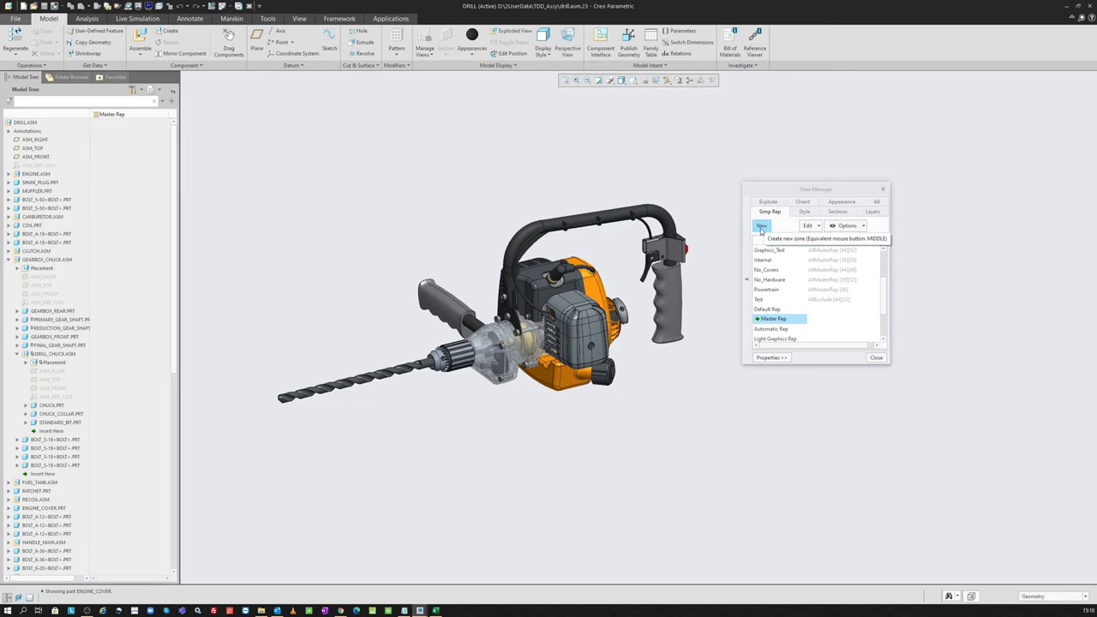
key("Return")
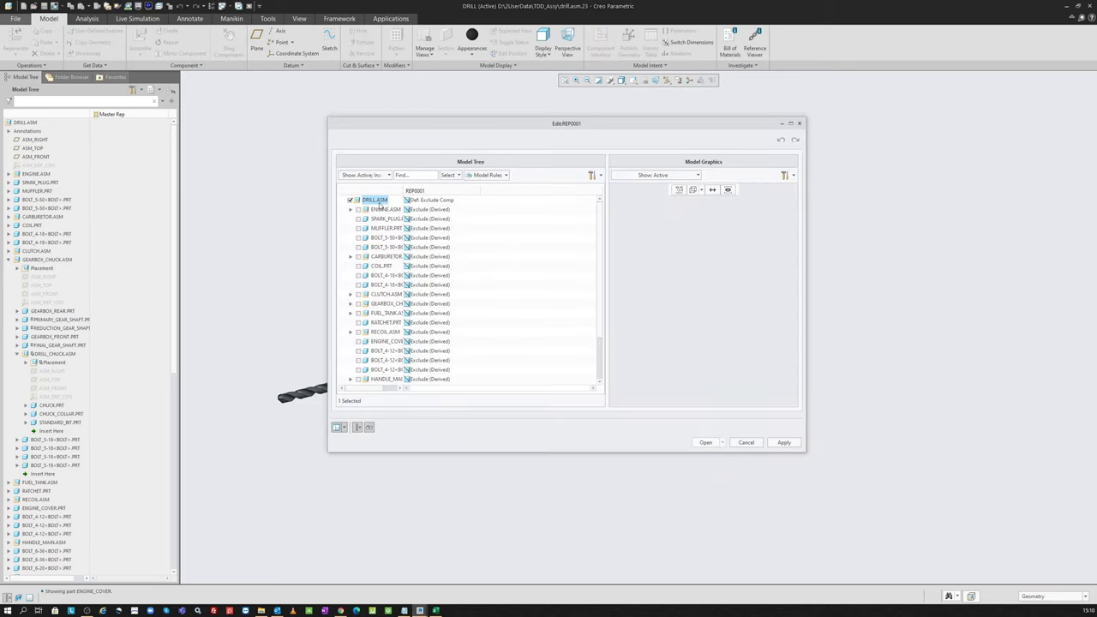
left_click(459, 174)
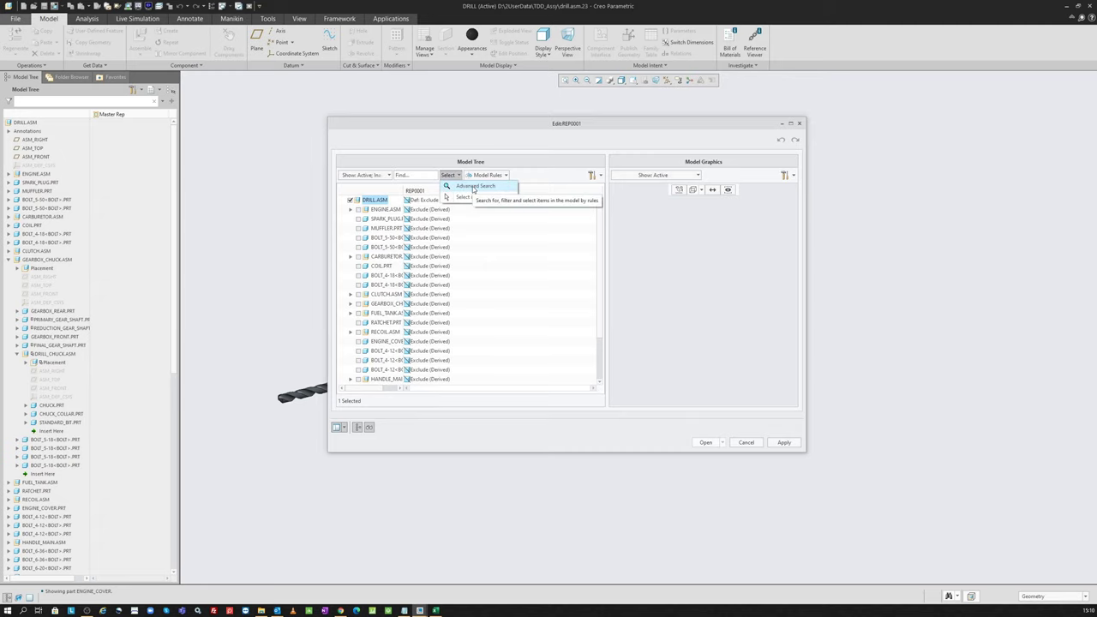
left_click(453, 173)
left_click(457, 178)
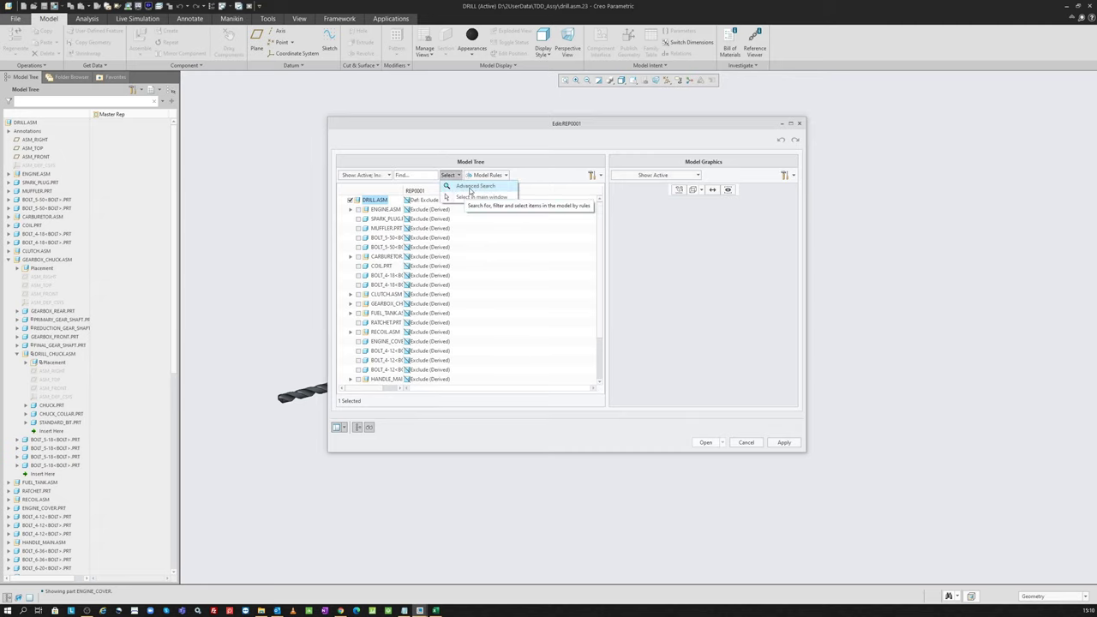
- Search for parts named BOLT* with Advanced Search and select all 32 results
left_click(458, 185)
left_click_drag(1027, 8, 894, 138)
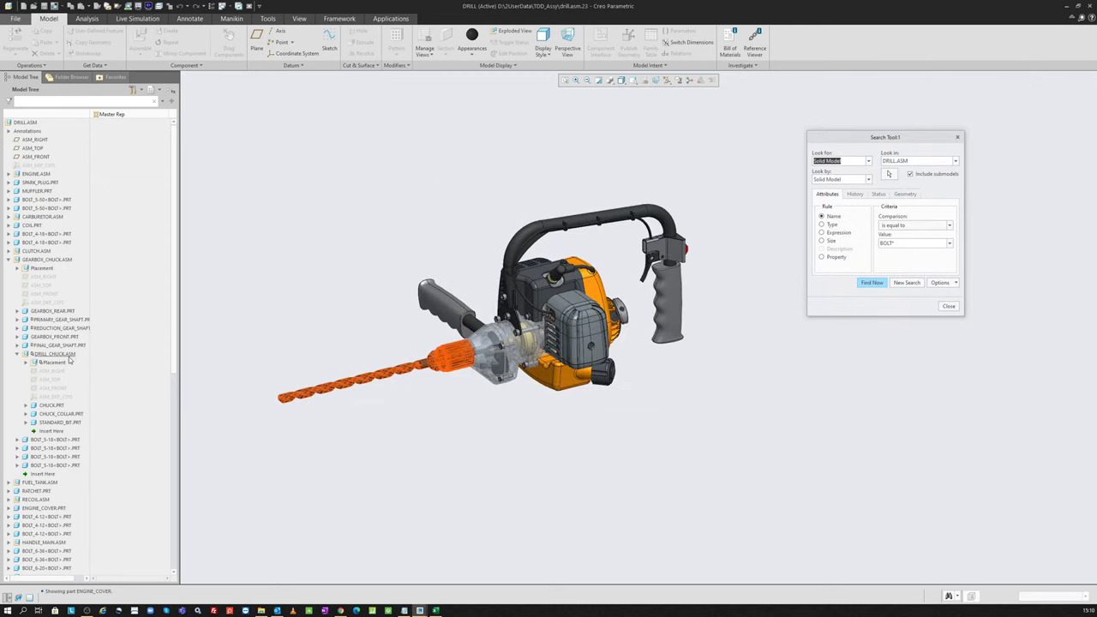
scroll(70, 360, "down", 2)
scroll(60, 428, "down", 1)
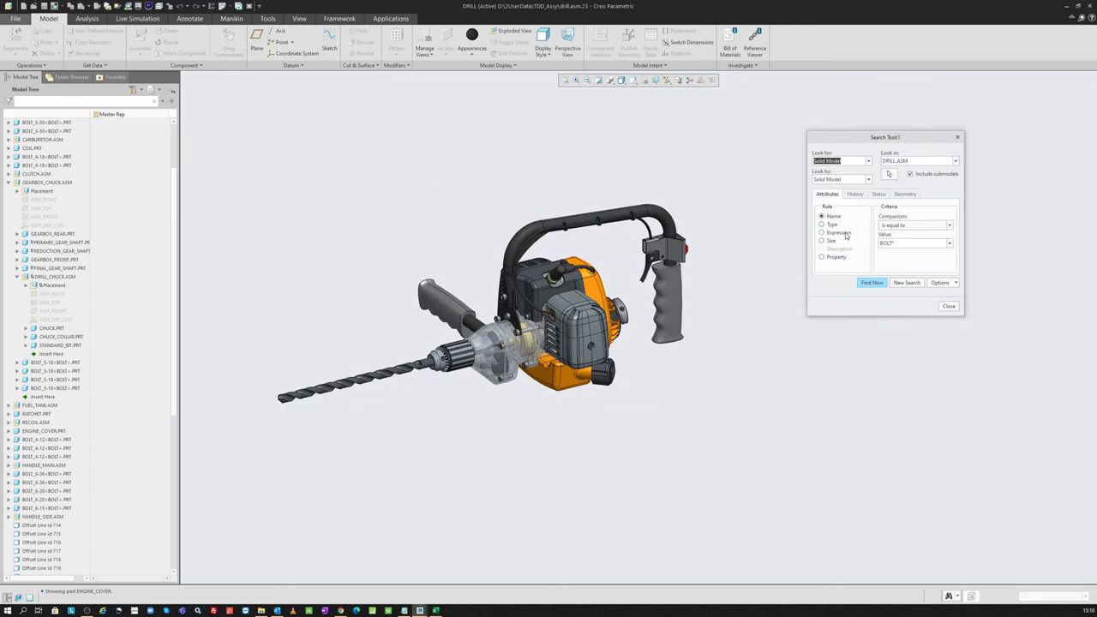
left_click(896, 240)
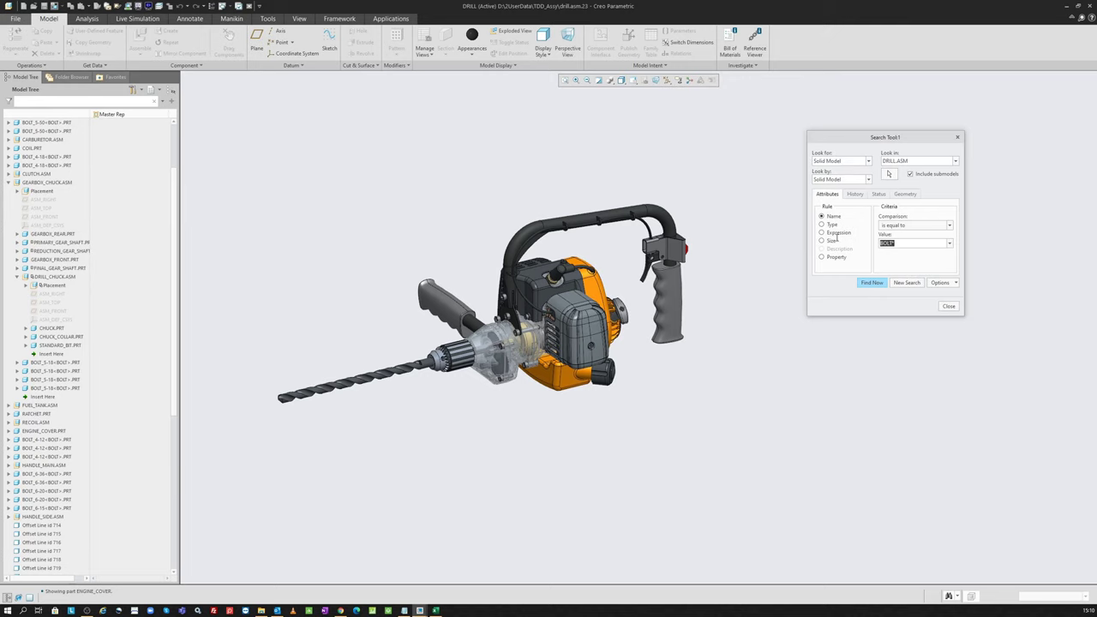
left_click(873, 284)
left_click(845, 326)
key("ctrl+a")
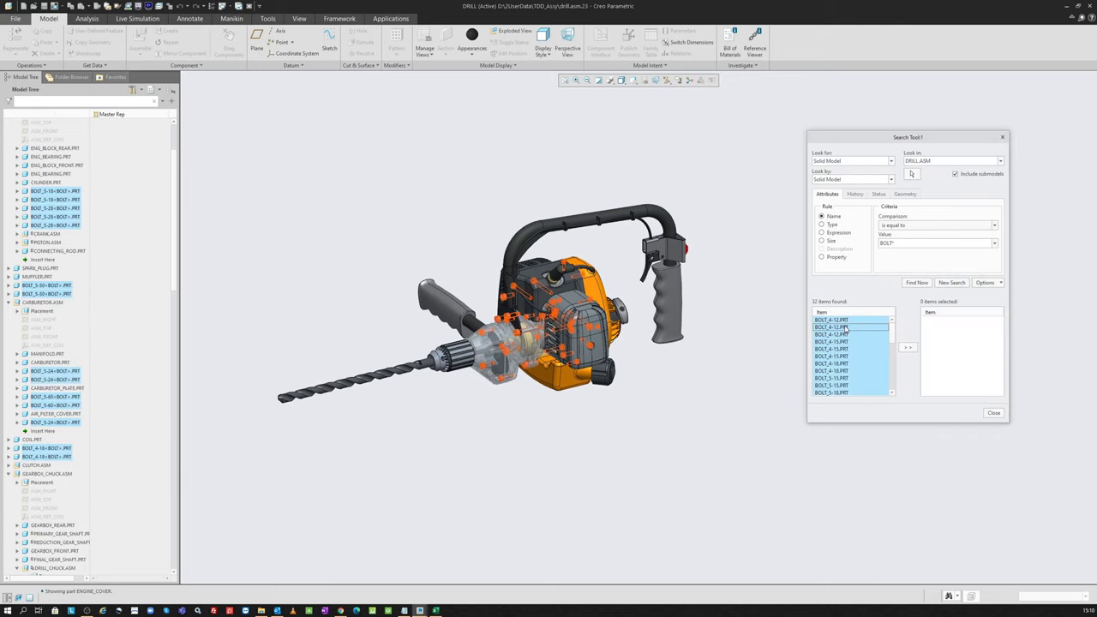
- Set the selected BOLT parts in REP0001 to Master Rep instead of Exclude
middle_click(750, 231)
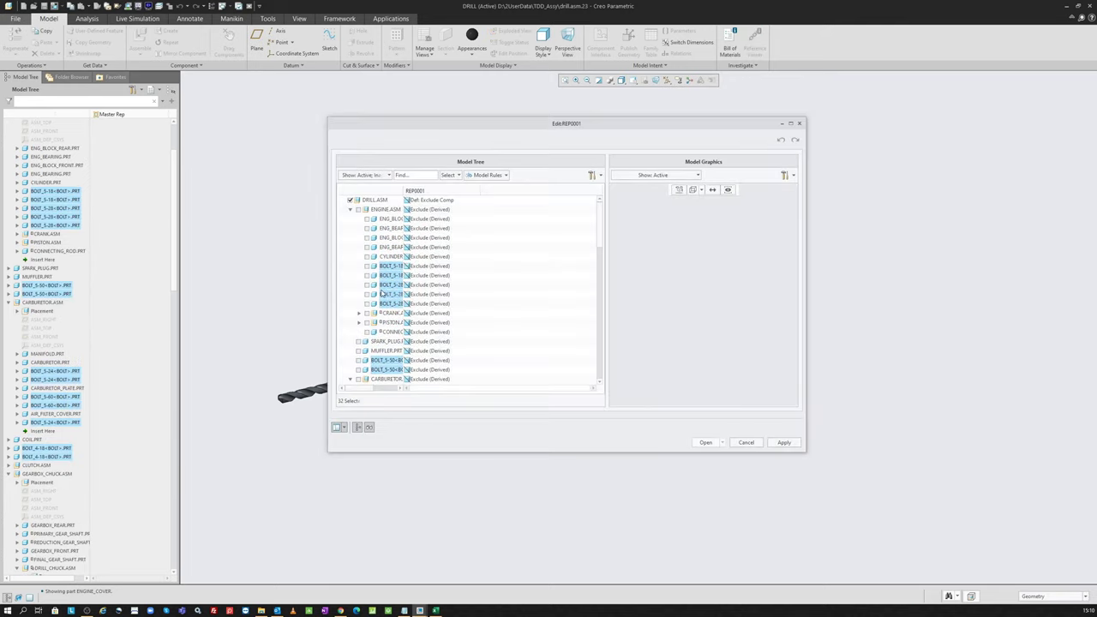
scroll(381, 293, "down", 1)
scroll(396, 270, "down", 1)
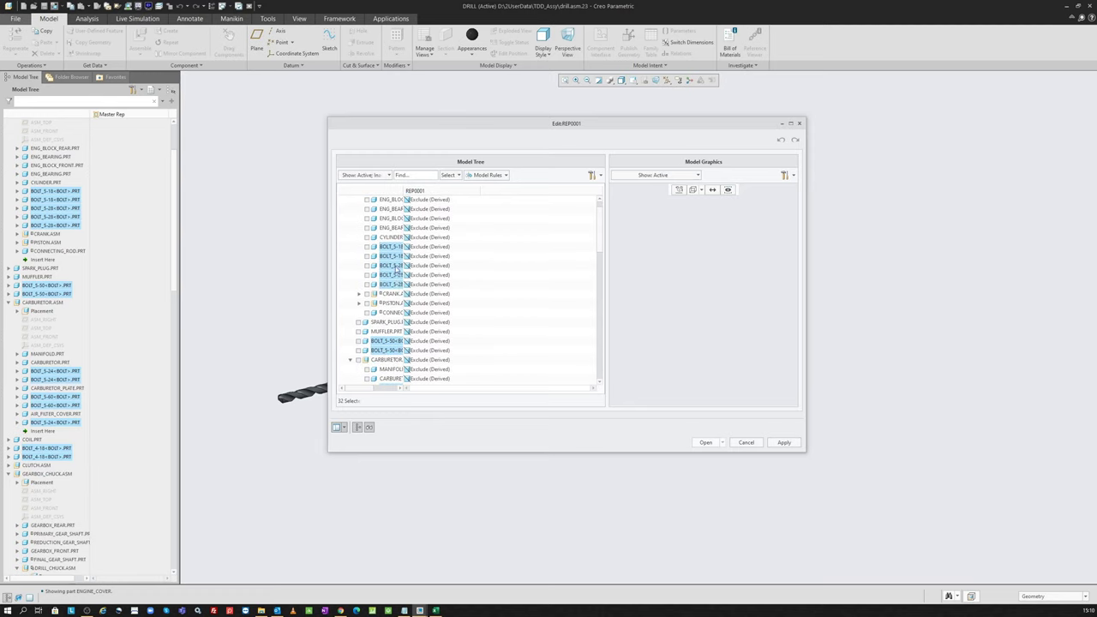
right_click(396, 266)
mouse_move(432, 268)
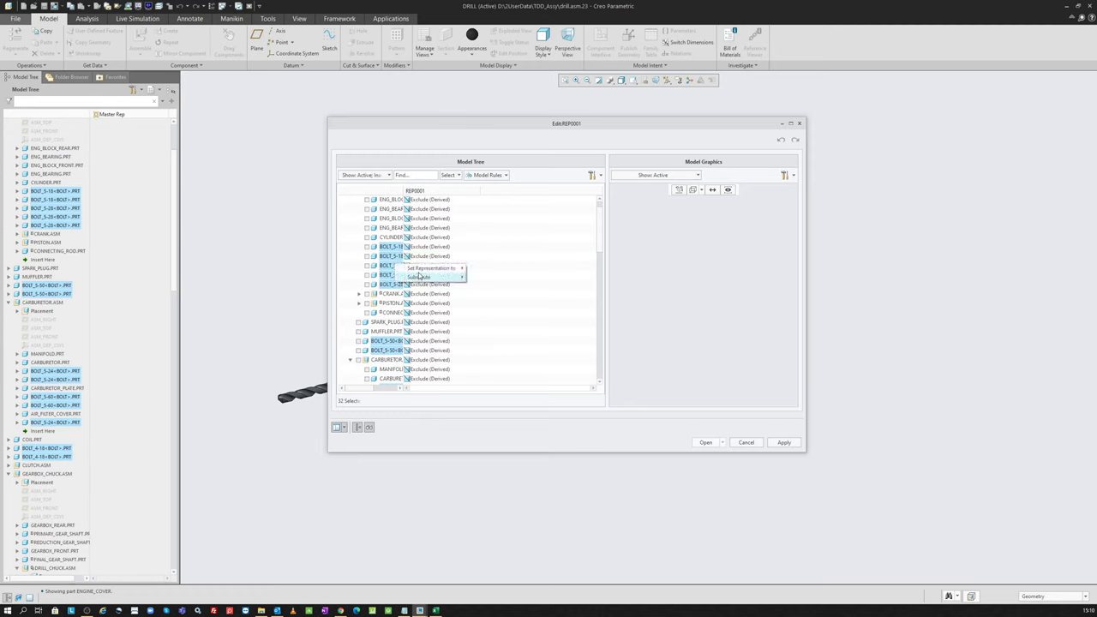
left_click(513, 283)
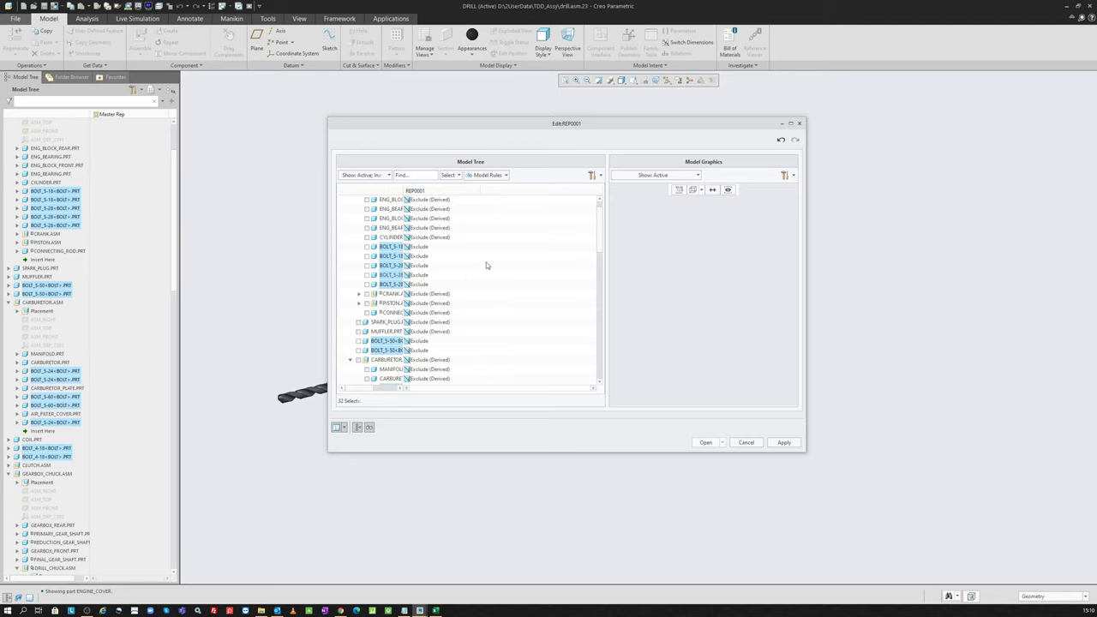
right_click(390, 262)
mouse_move(426, 264)
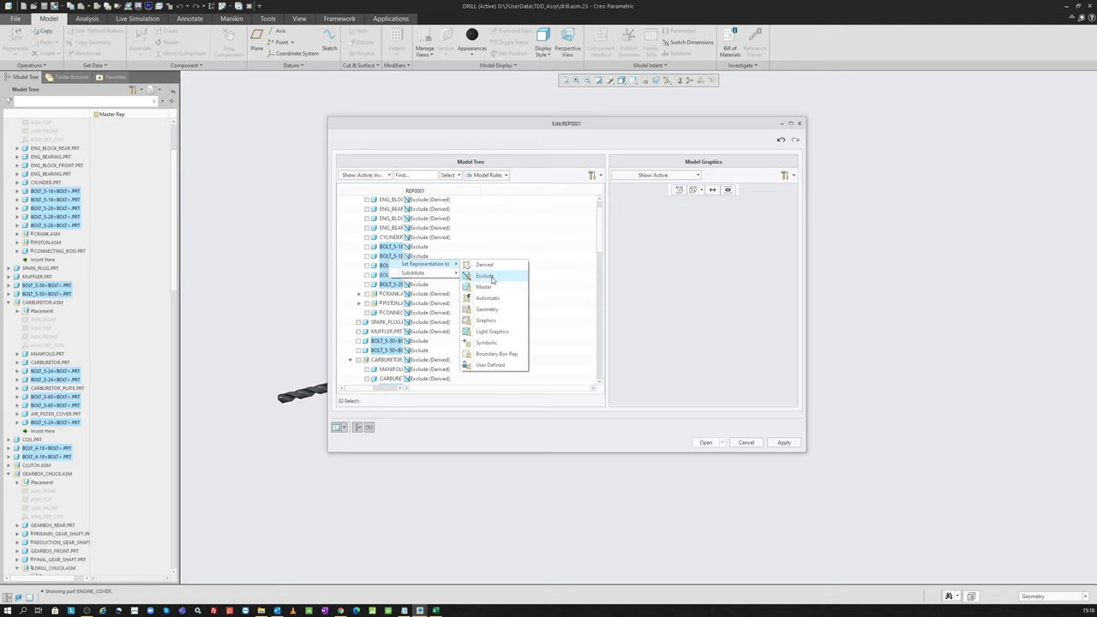
left_click(500, 288)
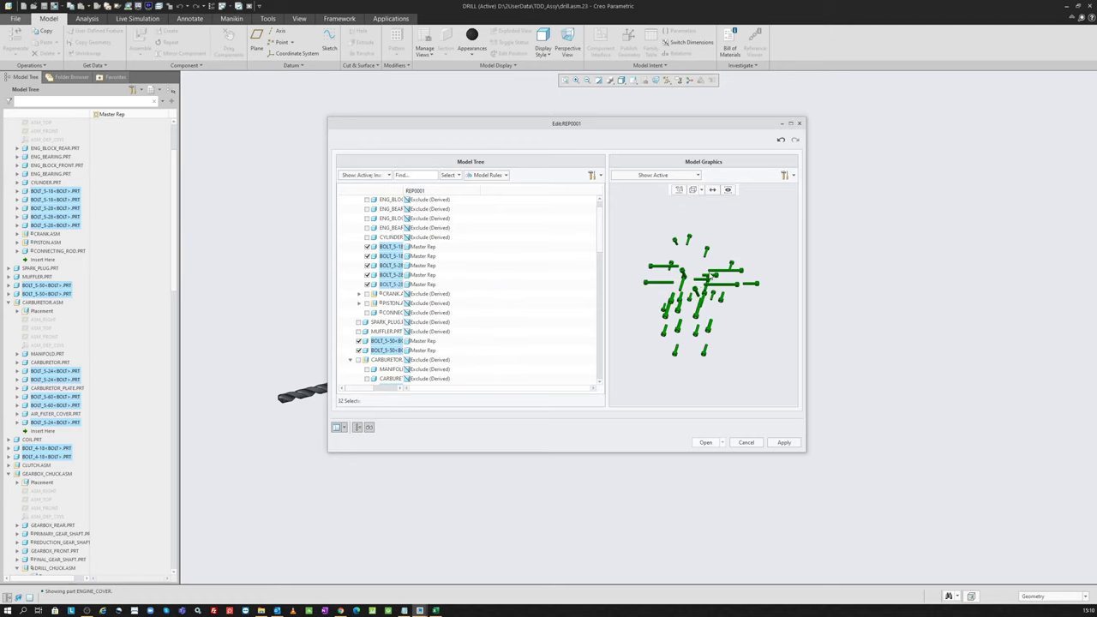
- Check the DRILL.ASM root row to include the whole assembly, raising the reset-statuses warning
middle_click_drag(711, 280, 728, 291)
scroll(386, 257, "up", 2)
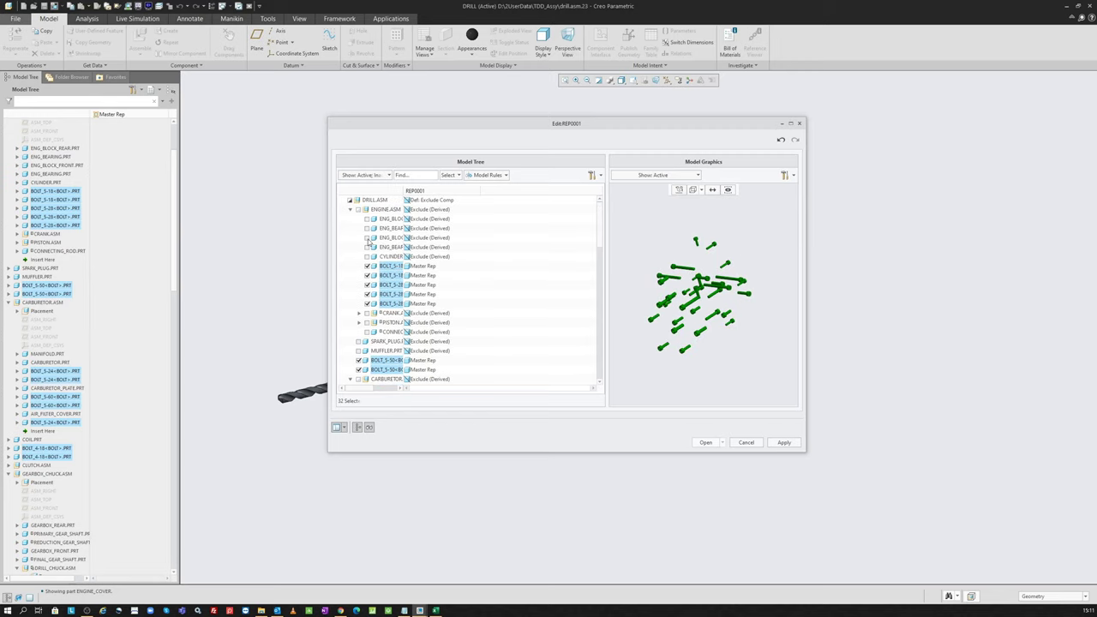
left_click(352, 201)
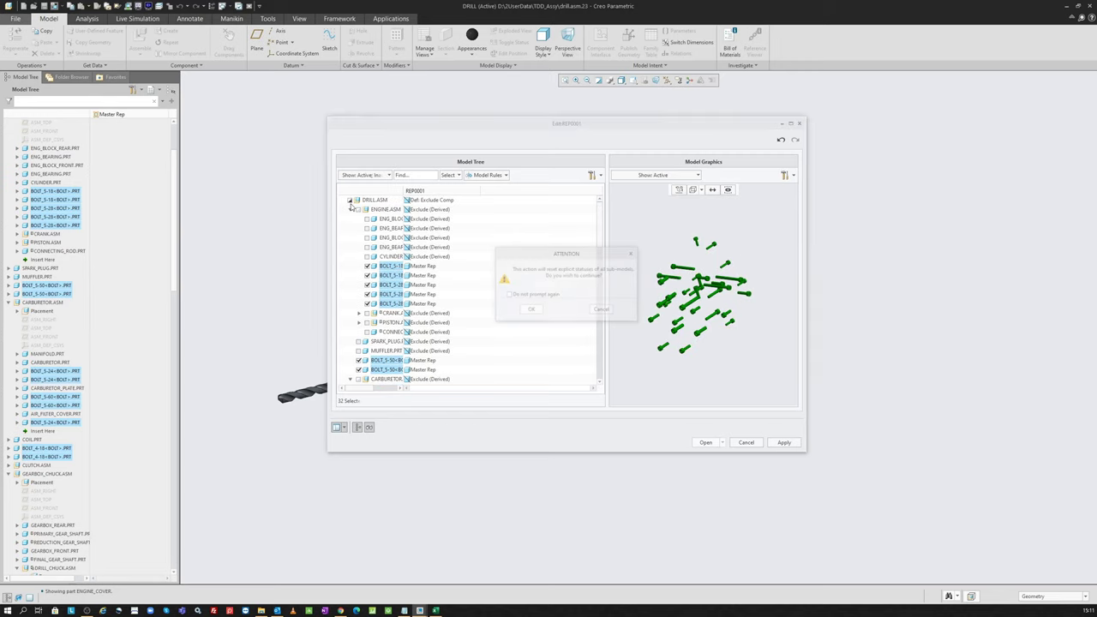
- Accept the status reset, set DRILL.ASM to Master Rep, and search for BOLT* parts
left_click(529, 306)
left_click(351, 200)
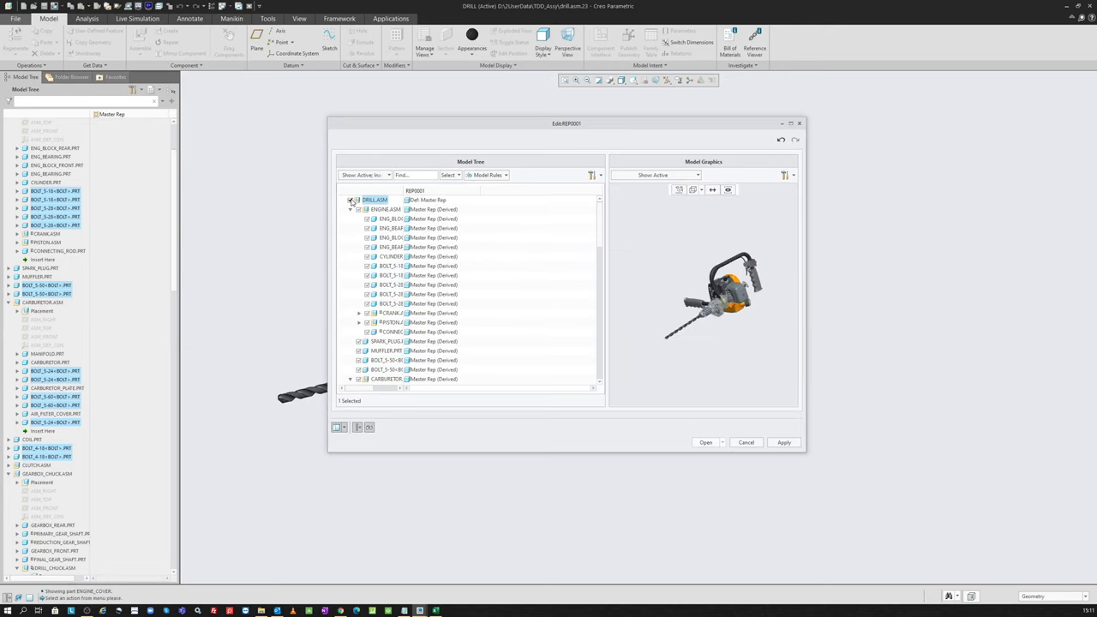
left_click(447, 175)
left_click(471, 196)
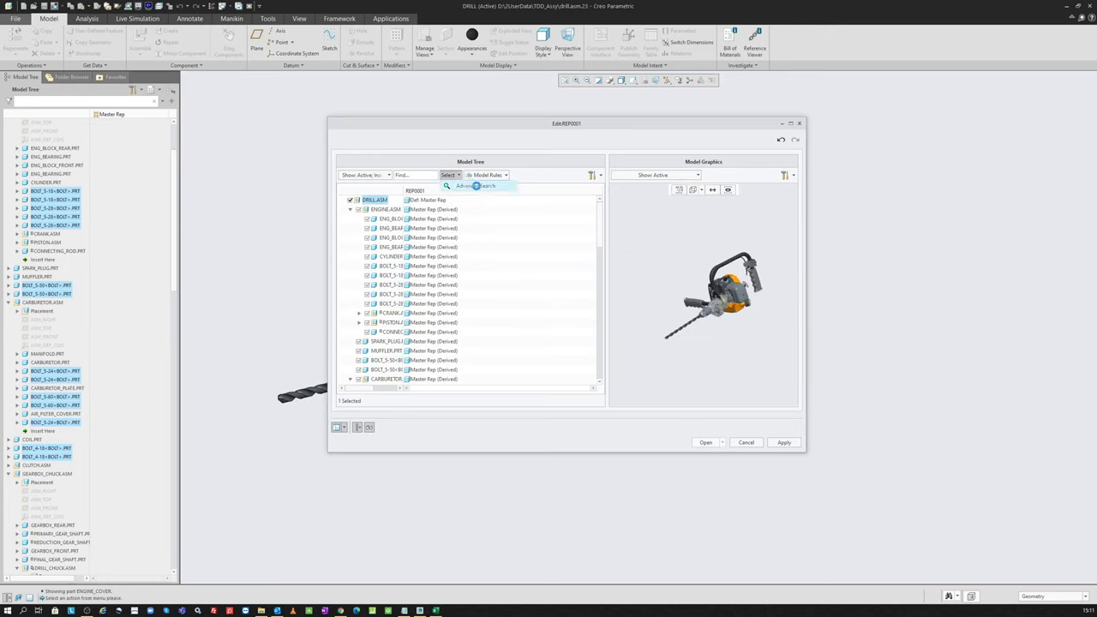
left_click(1004, 152)
left_click(938, 211)
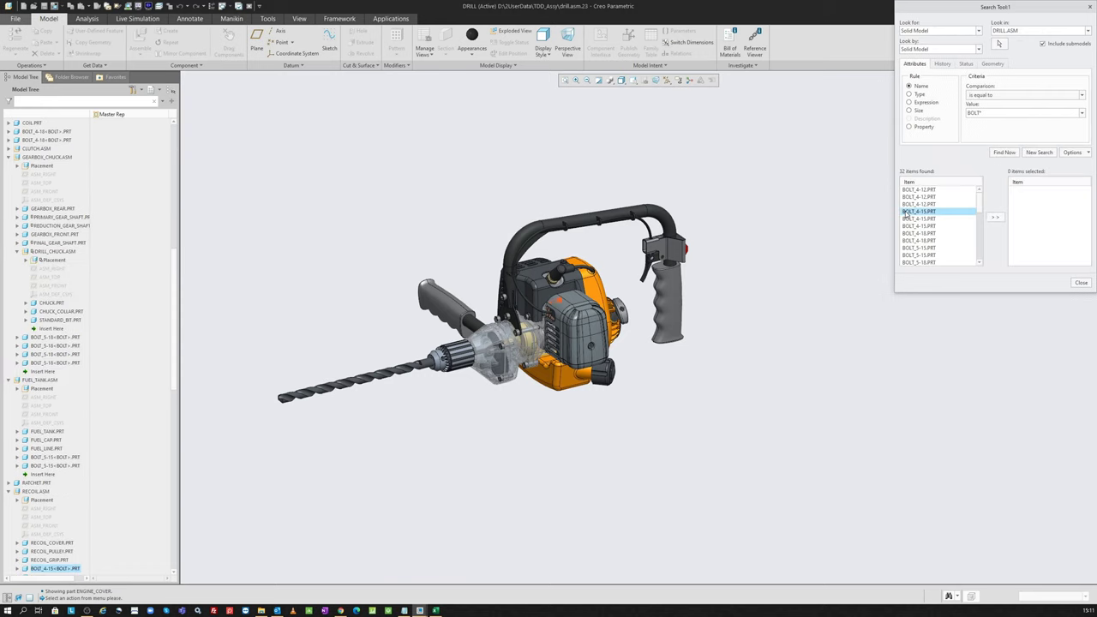
left_click(938, 261, "shift")
middle_click(698, 171)
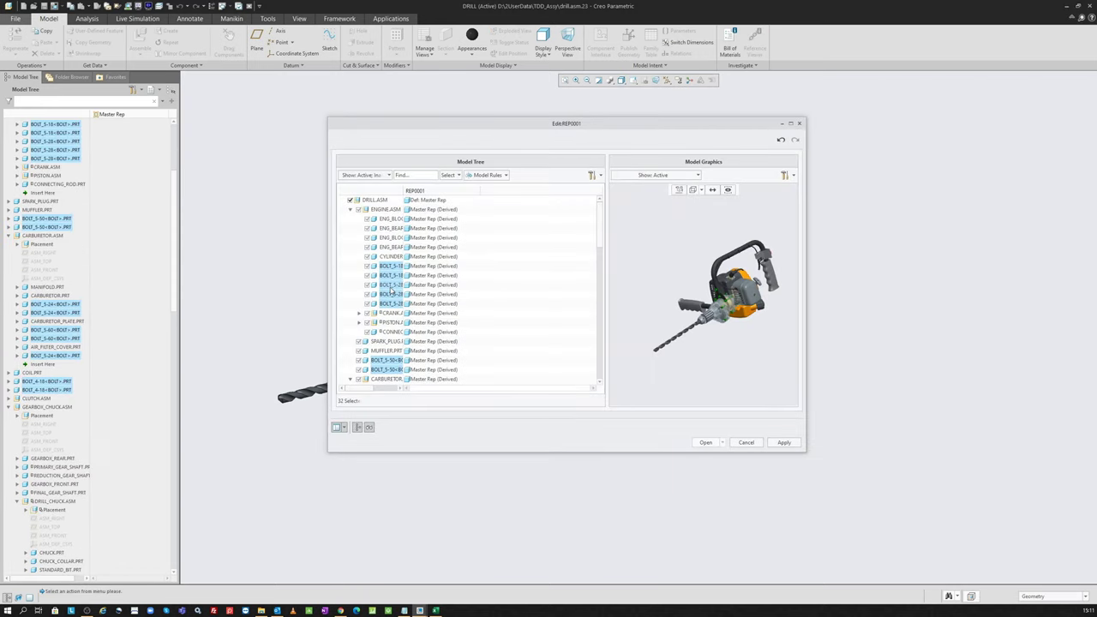
- Run the BOLT* Advanced Search again and select all 32 found bolts with Ctrl+A
left_click(460, 175)
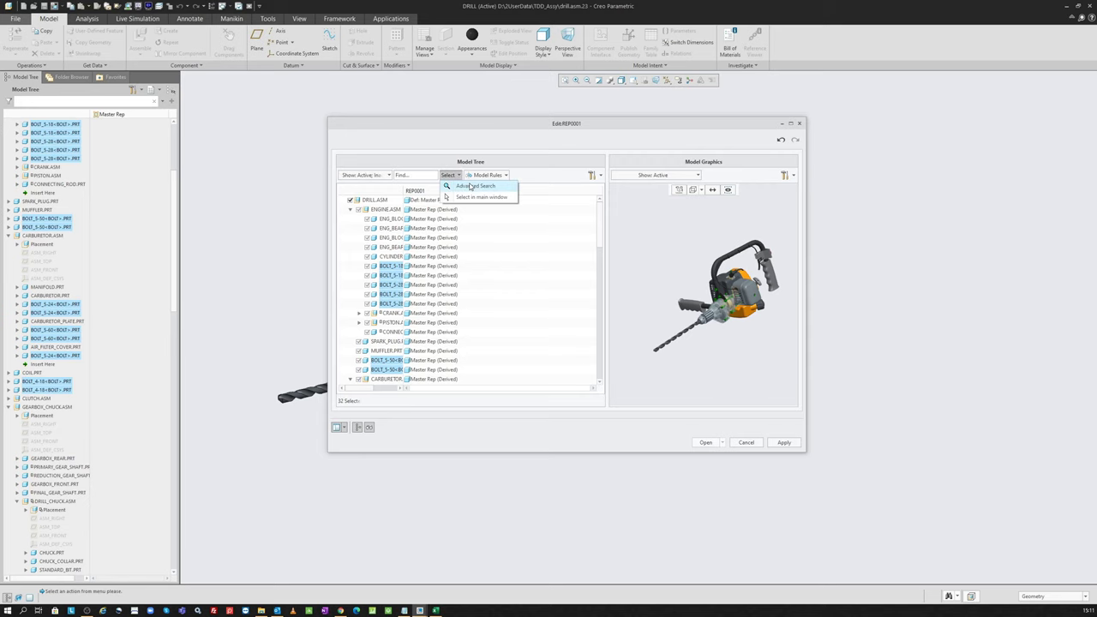
left_click(471, 194)
left_click(1009, 152)
left_click(916, 219)
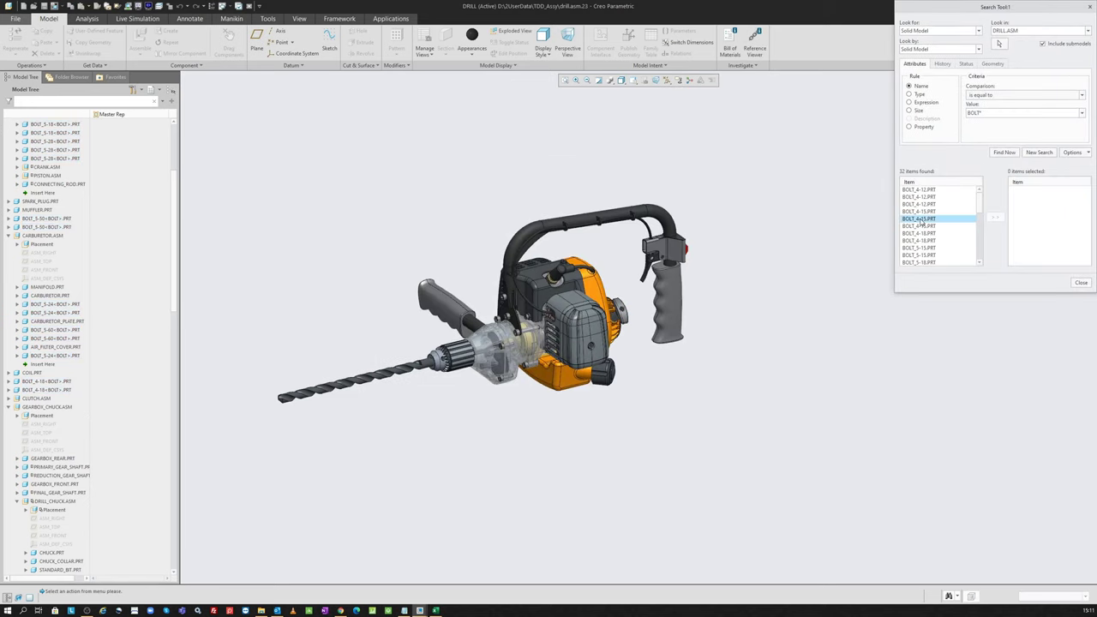
key("ctrl+a")
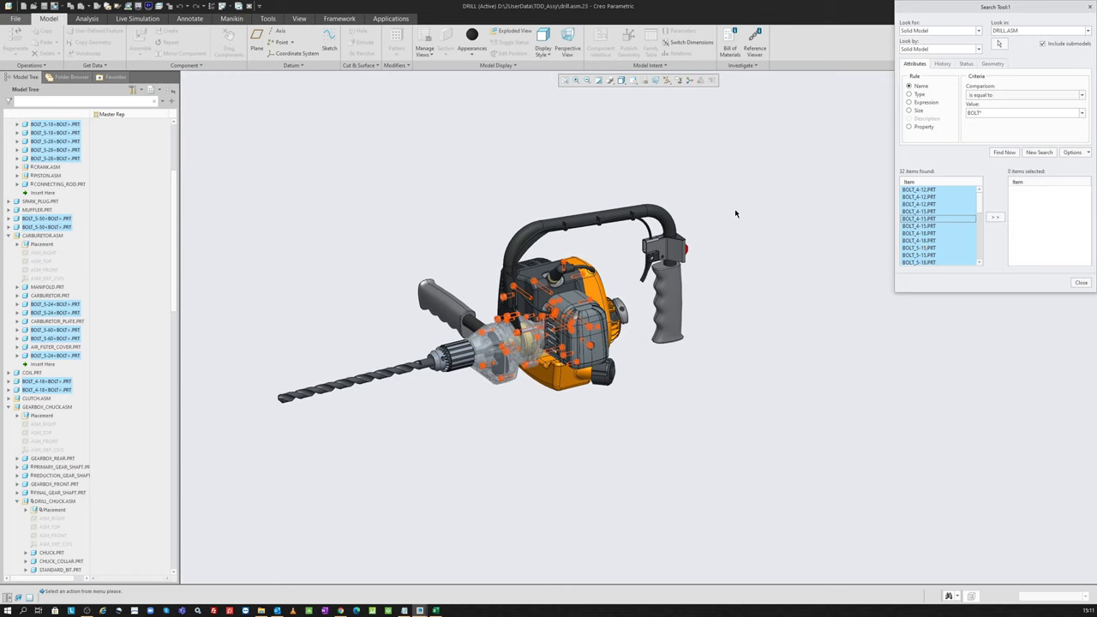
middle_click(711, 223)
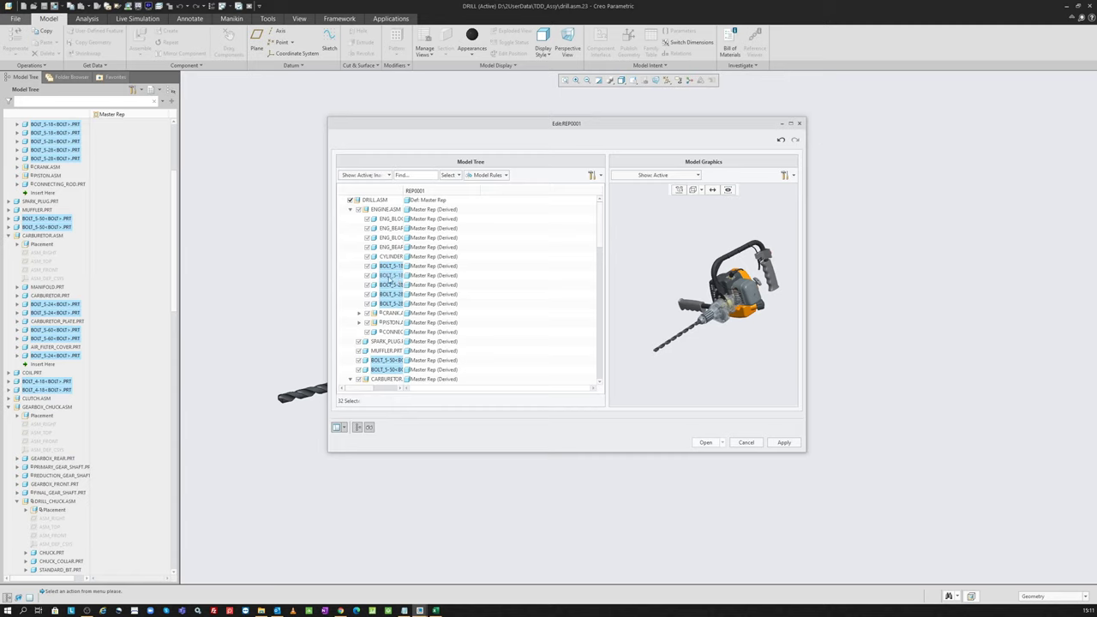
- Exclude the 32 selected bolts from REP0001
right_click(443, 276)
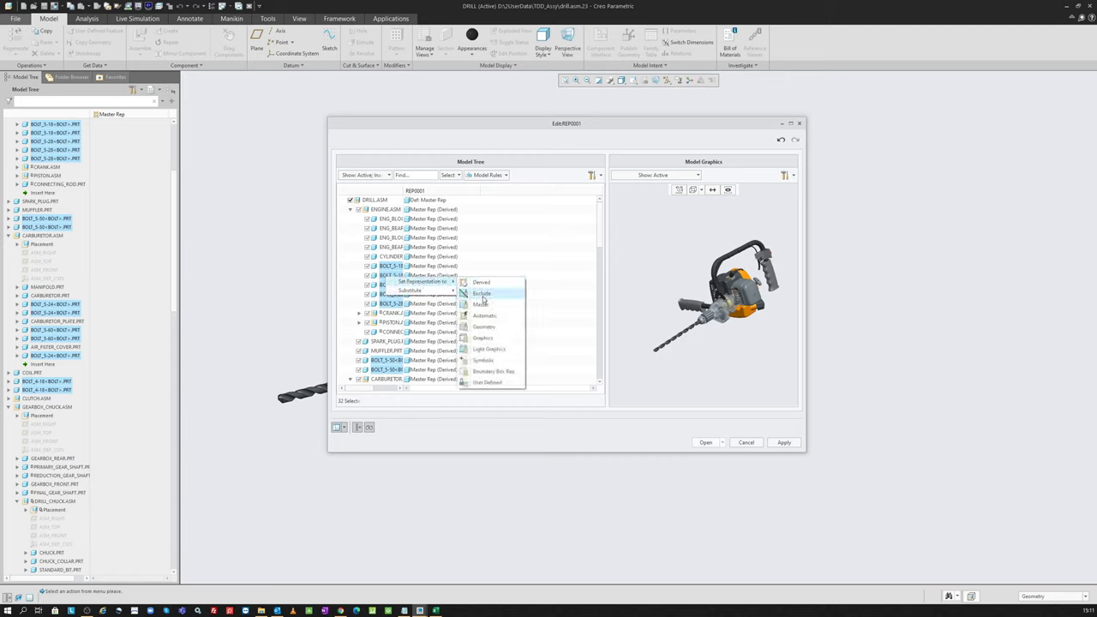
left_click(483, 296)
scroll(689, 297, "down", 3)
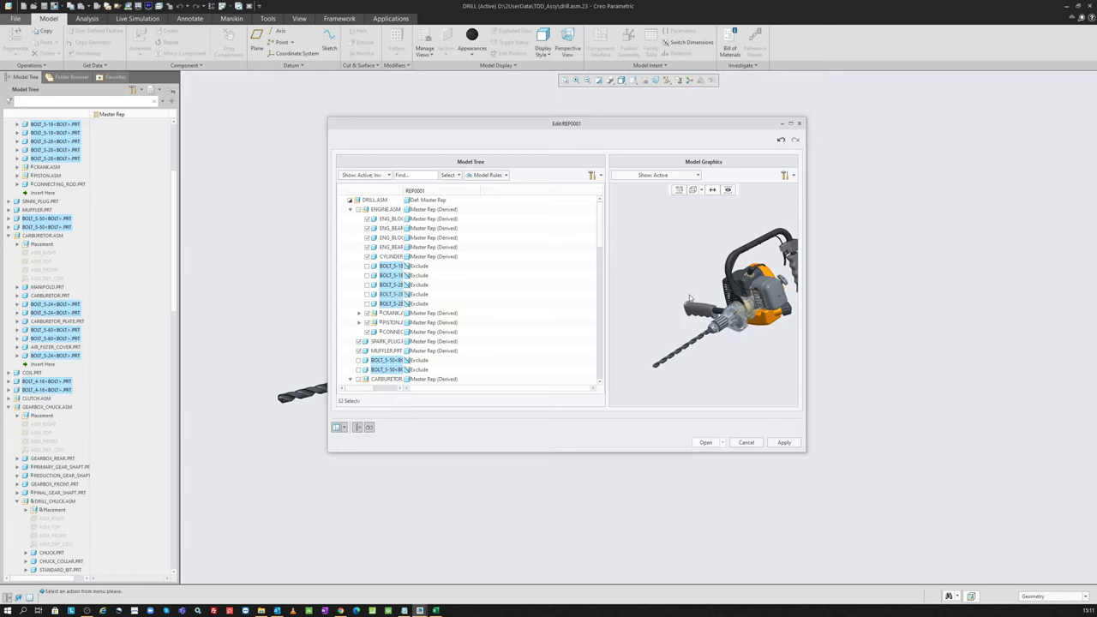
- Discard the REP0001 changes and activate Master Rep in the View Manager to show the full drill
left_click(745, 443)
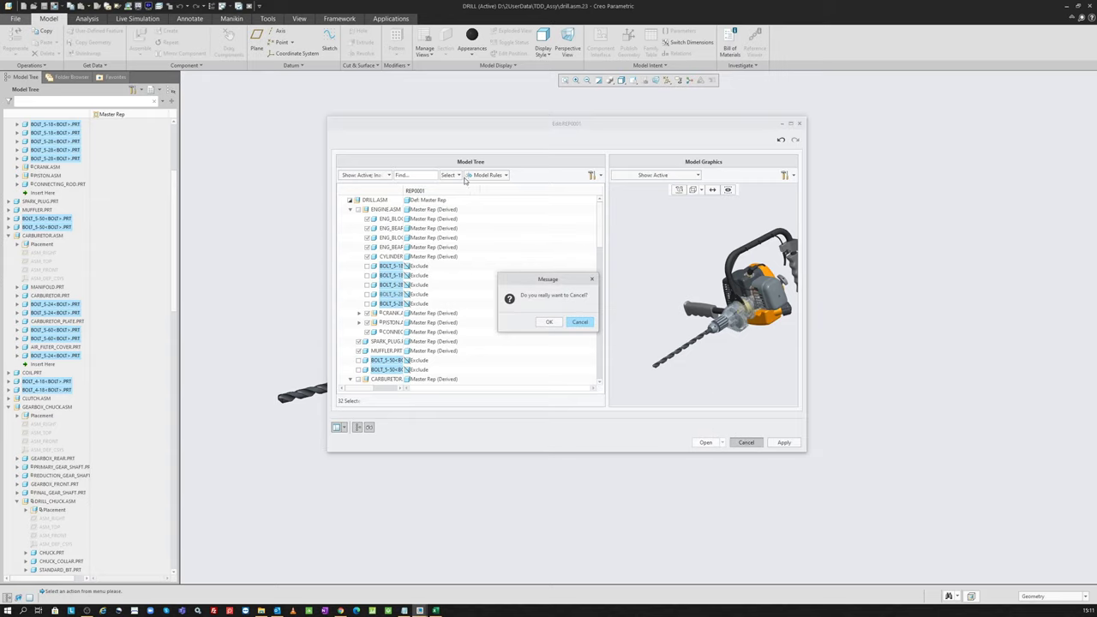
left_click(550, 321)
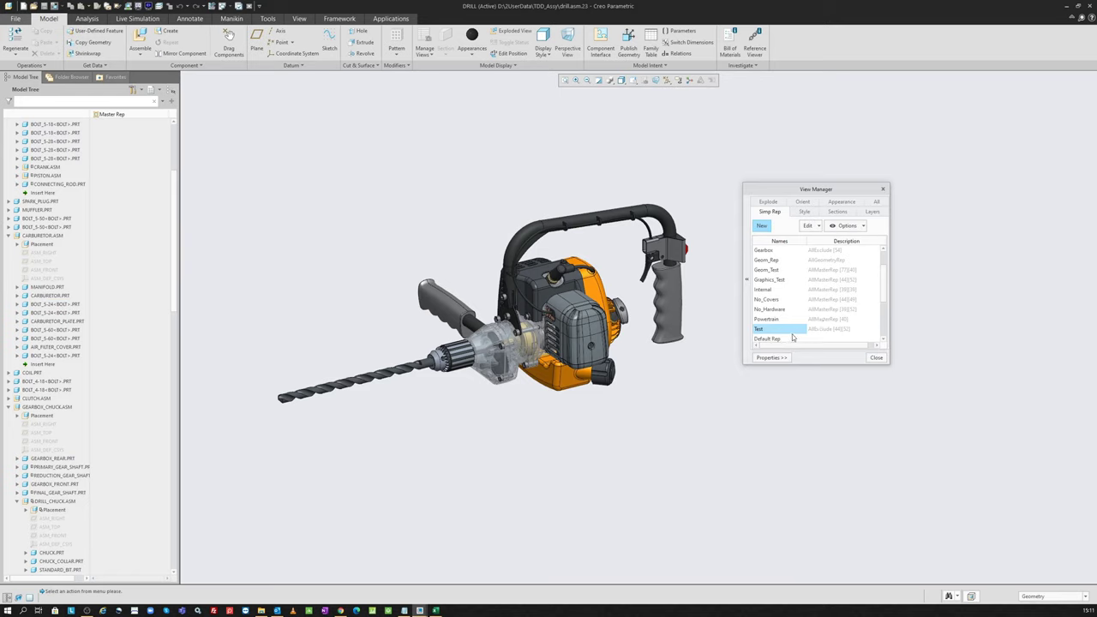
scroll(791, 309, "down", 2)
left_click(774, 291)
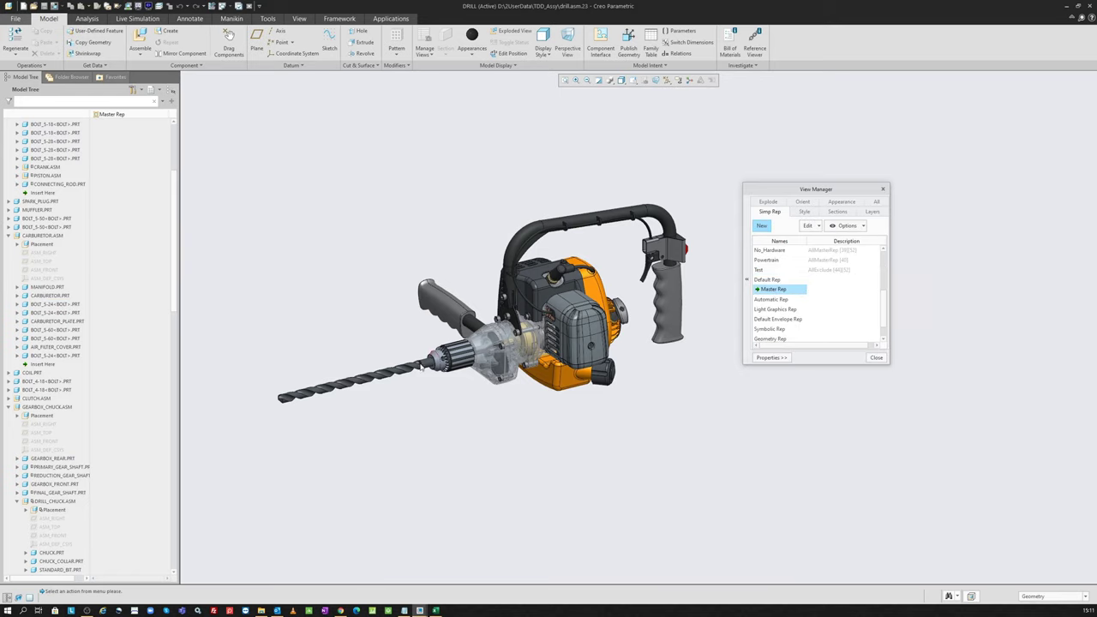
right_click(332, 226)
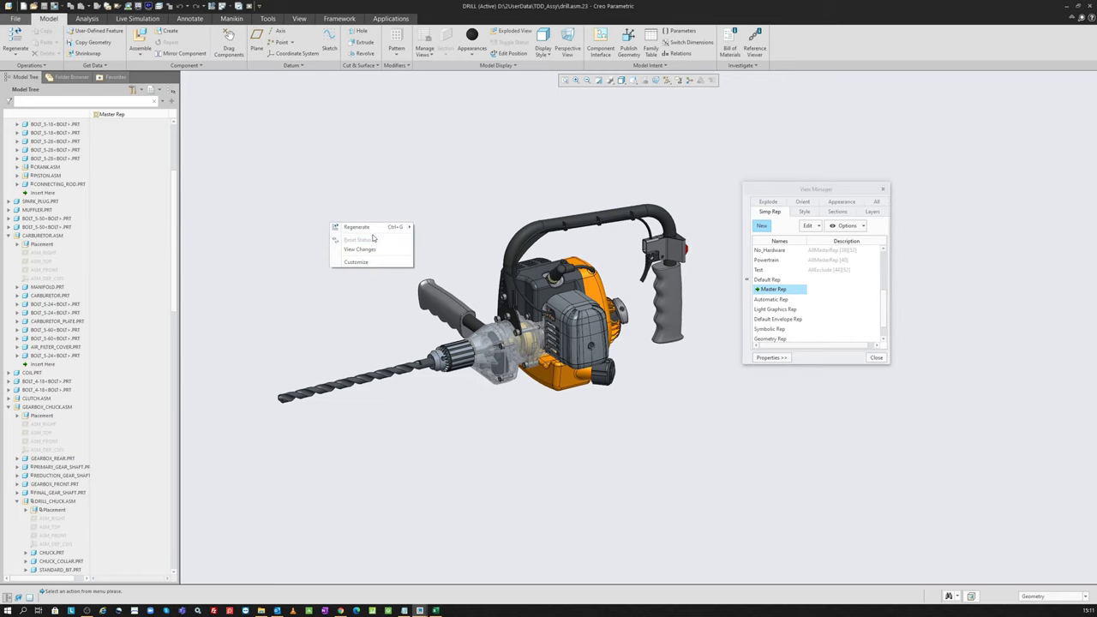
left_click(875, 357)
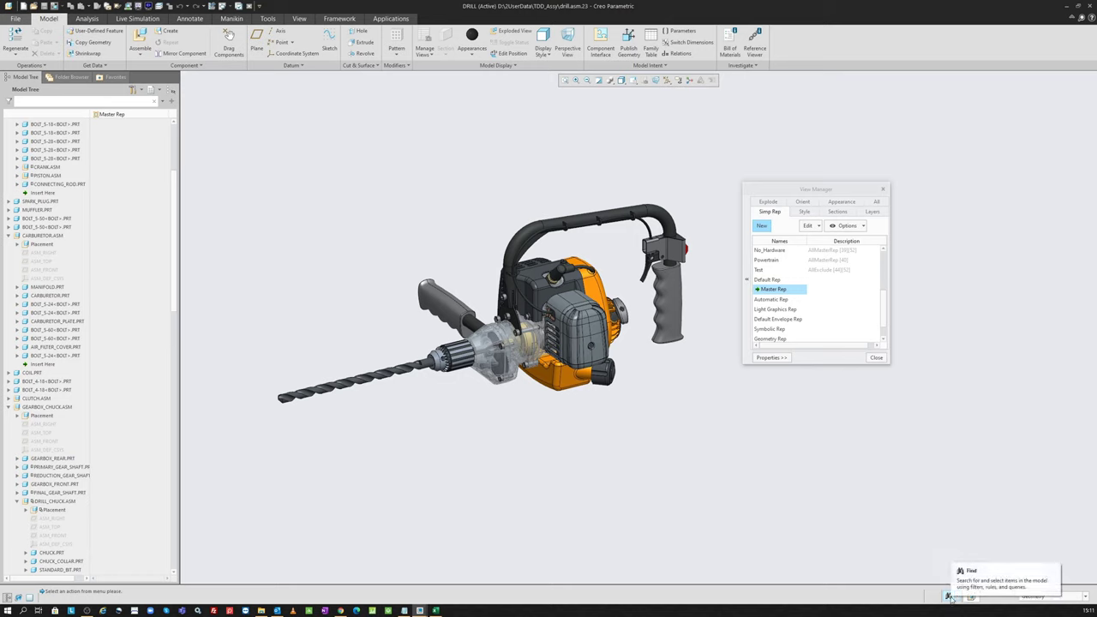
- Open the status-bar Search Tool and keep BOLT* as the name value
left_click(949, 596)
left_click_drag(989, 14, 790, 129)
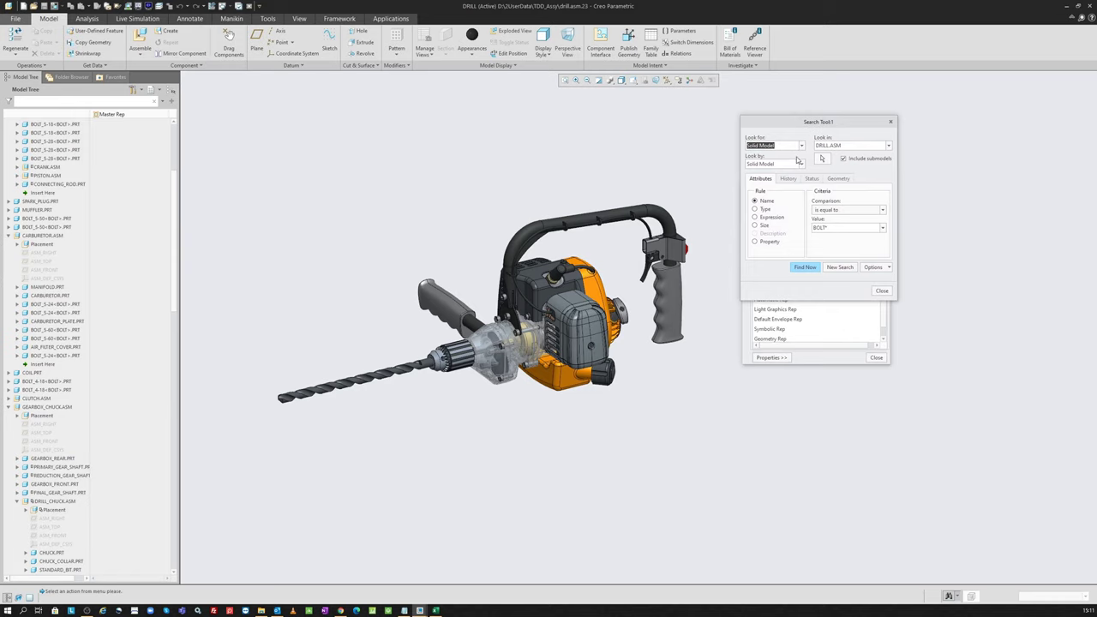
double_click(839, 228)
scroll(42, 411, "down", 2)
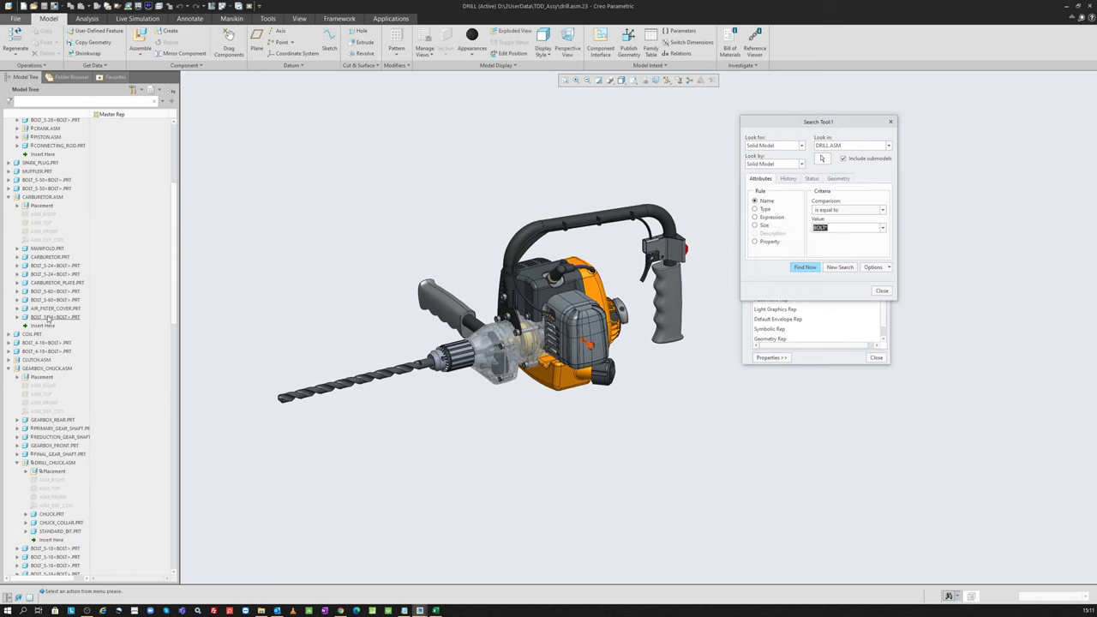
scroll(47, 321, "down", 1)
scroll(47, 321, "down", 2)
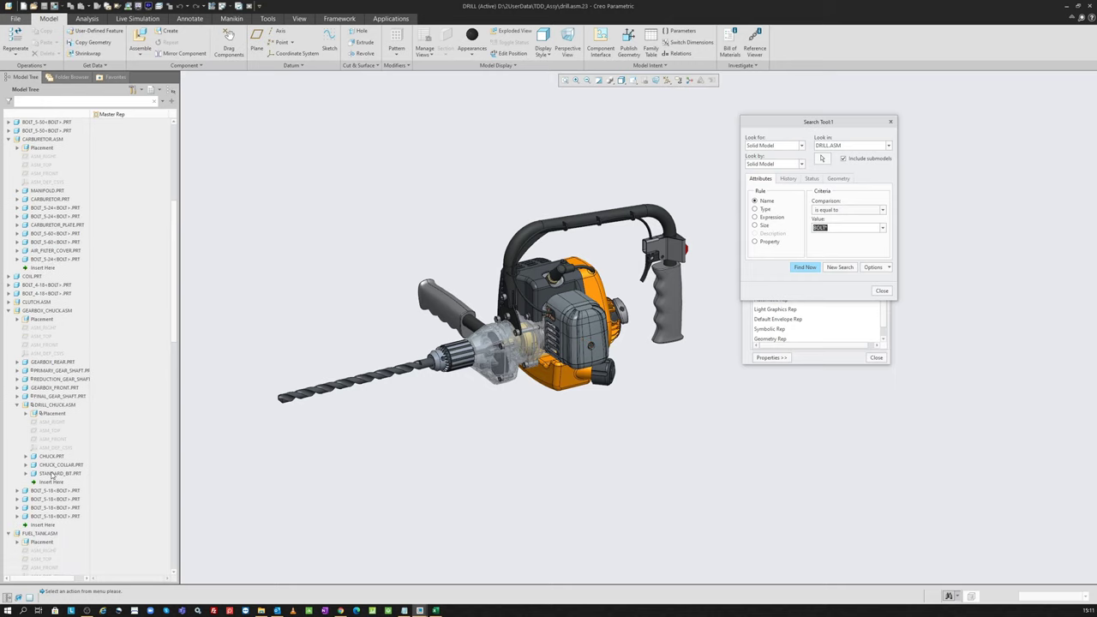
scroll(60, 428, "down", 3)
scroll(69, 484, "down", 2)
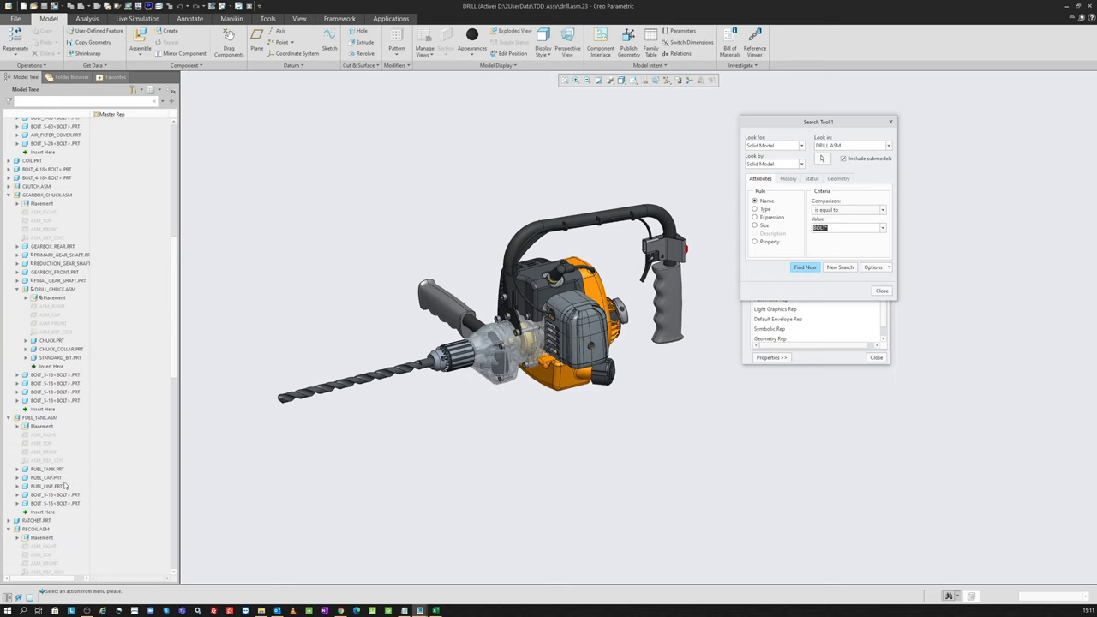
scroll(73, 484, "down", 2)
scroll(75, 484, "down", 4)
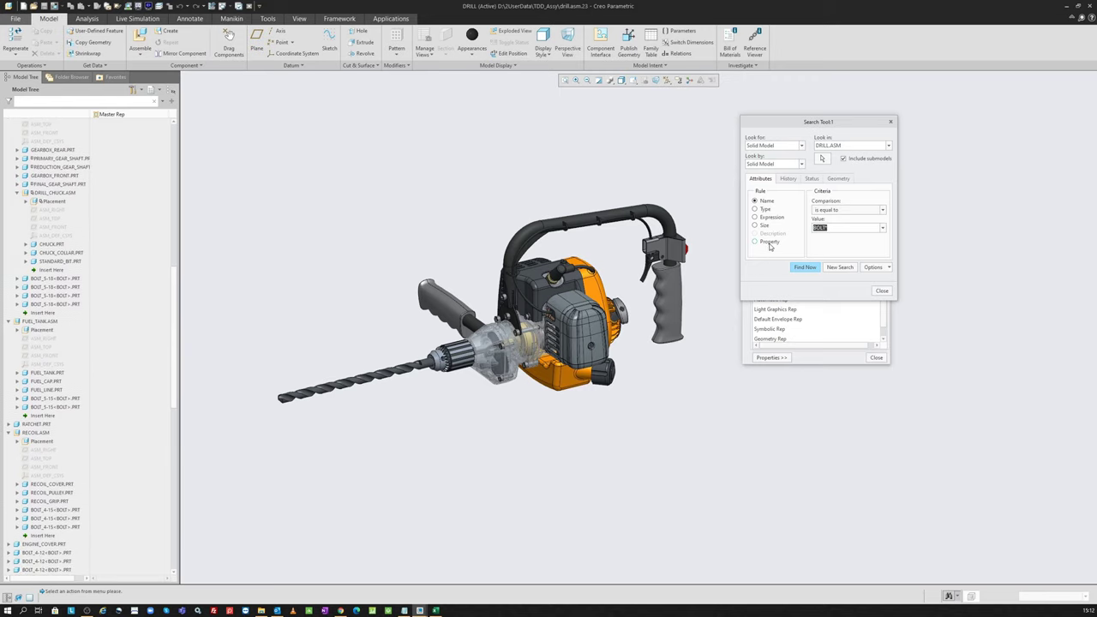
left_click(839, 230)
- Find the BOLT* parts and select all 32 results
left_click(805, 267)
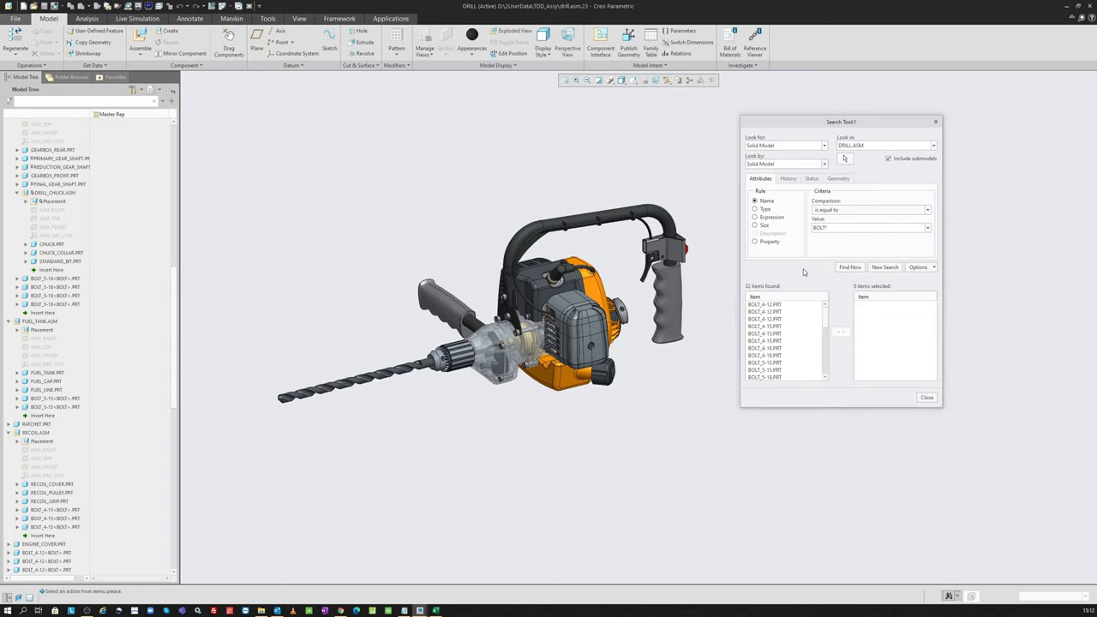
left_click(811, 333)
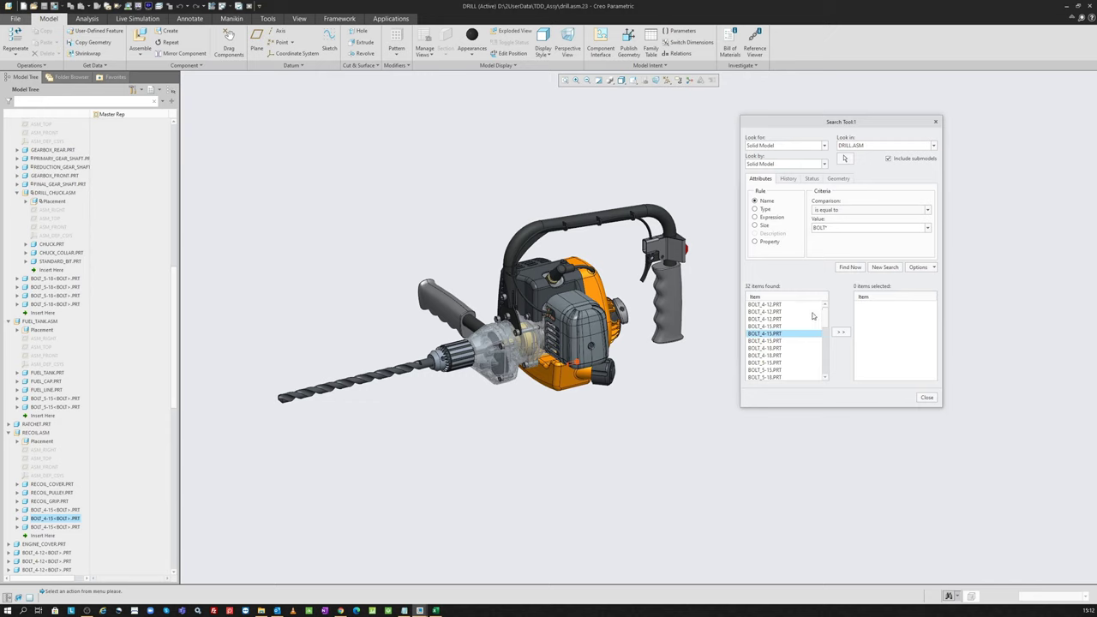
key("ctrl+a")
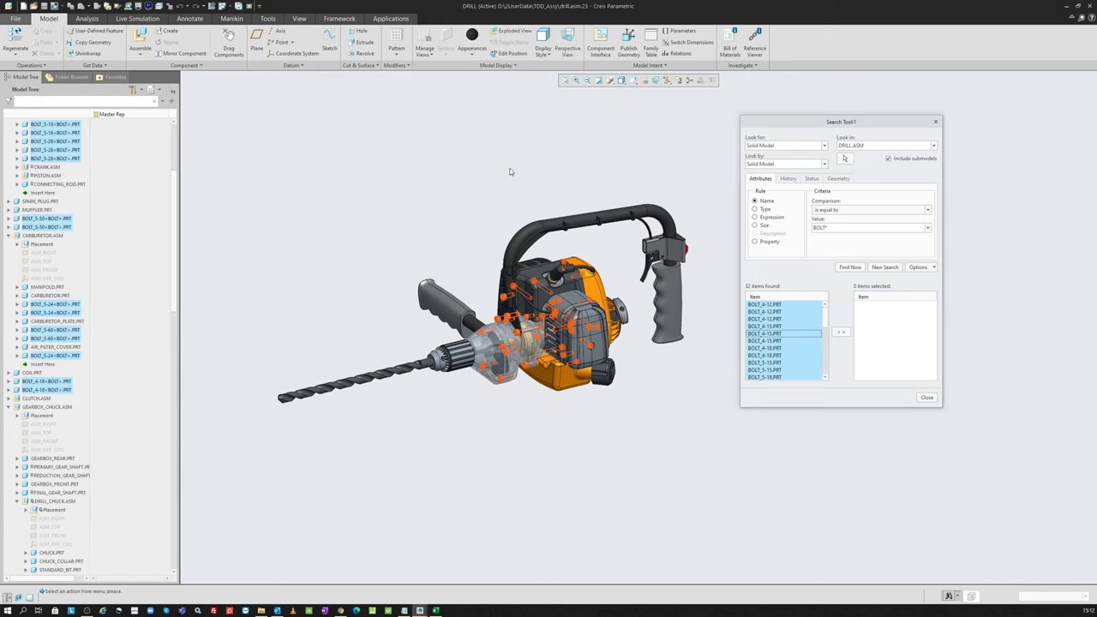
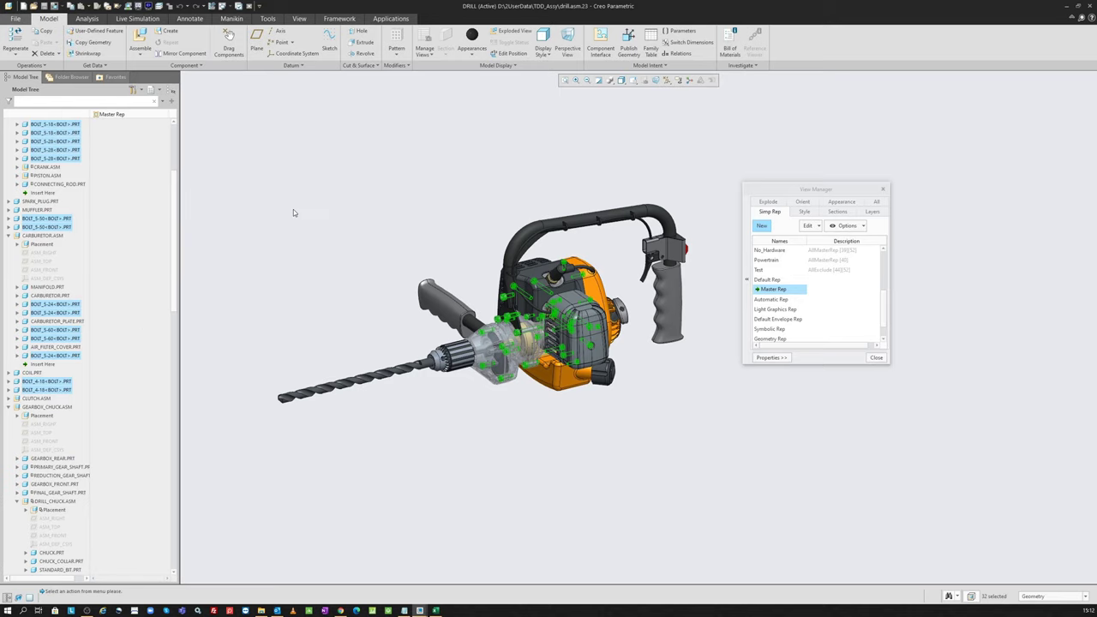
- Exclude the drill's bolt parts and save the modified Master Rep as the simplified rep NO_BOLT
right_click(245, 209)
mouse_move(278, 249)
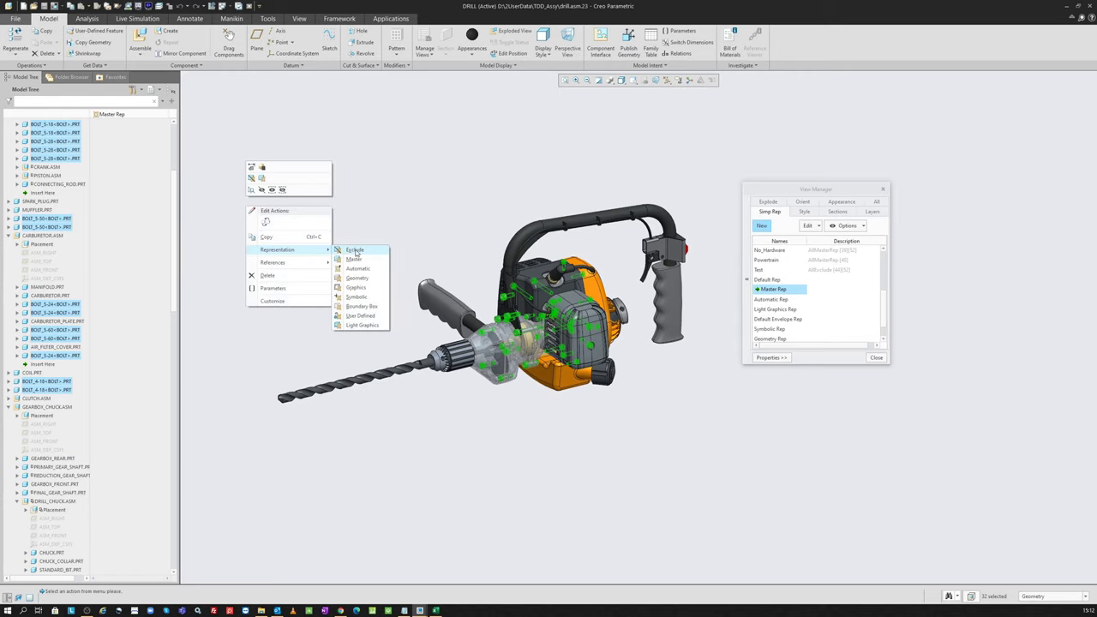
left_click(355, 250)
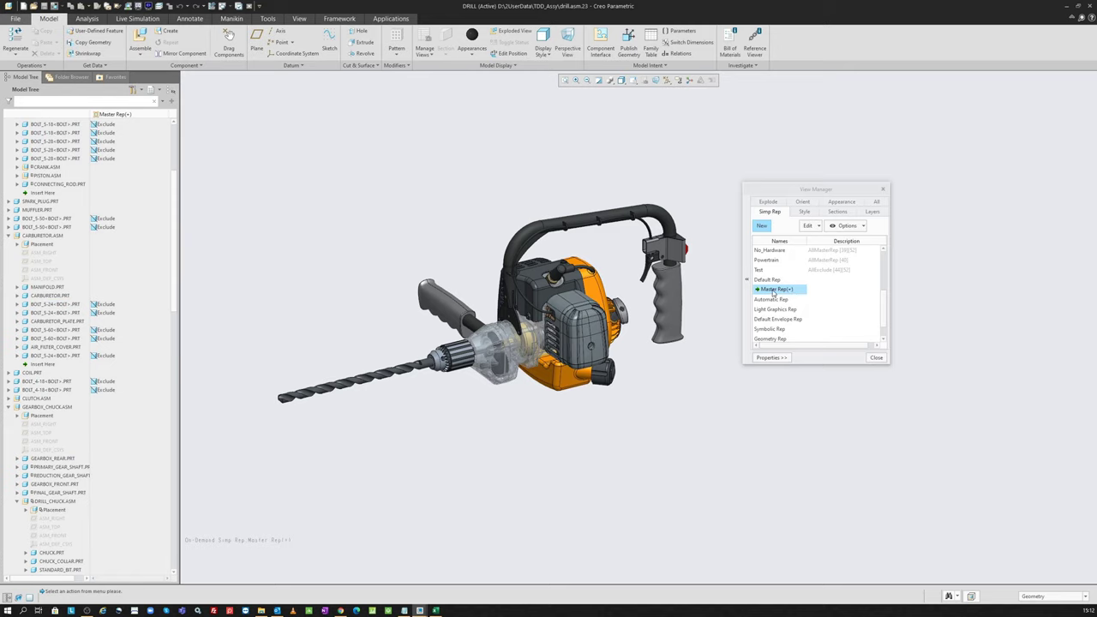
right_click(775, 294)
left_click(799, 305)
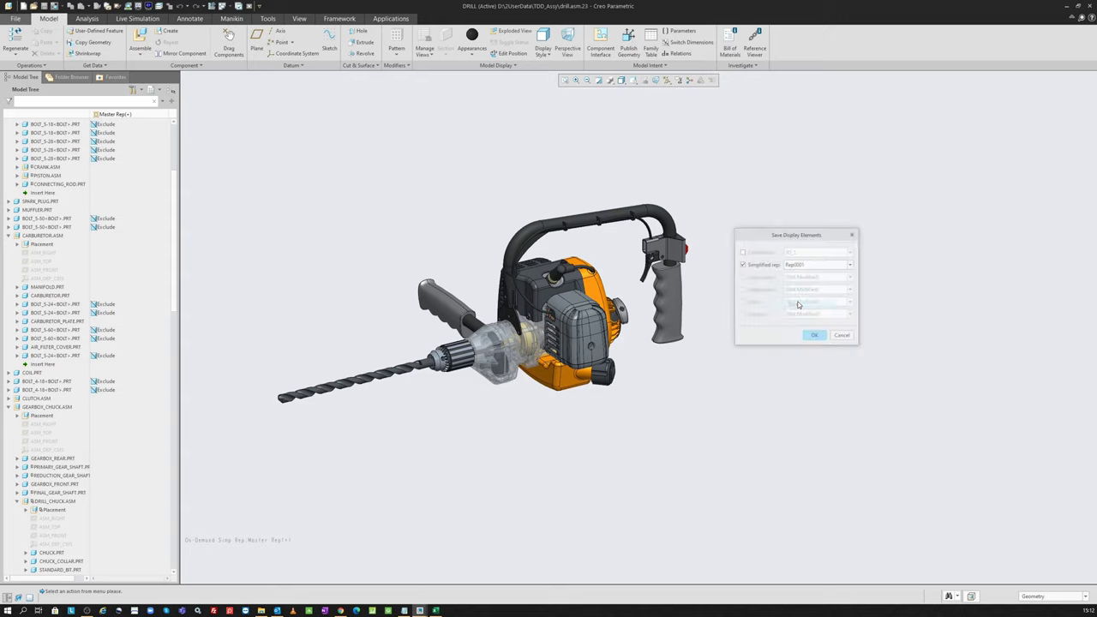
double_click(834, 266)
type("NO_BOLT")
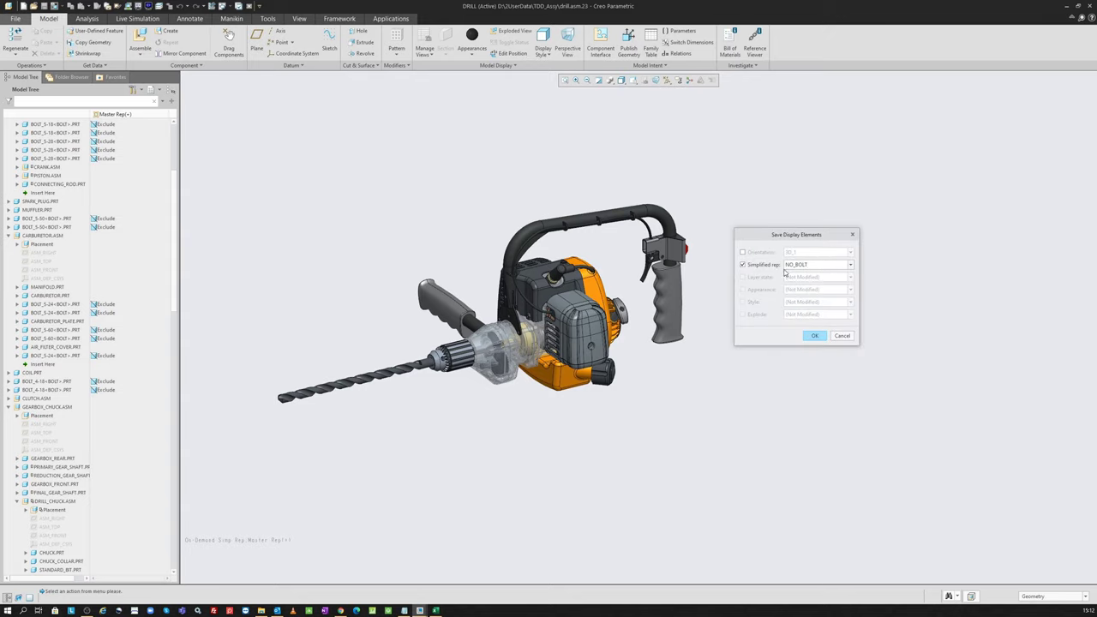
key("Return")
left_click(786, 301)
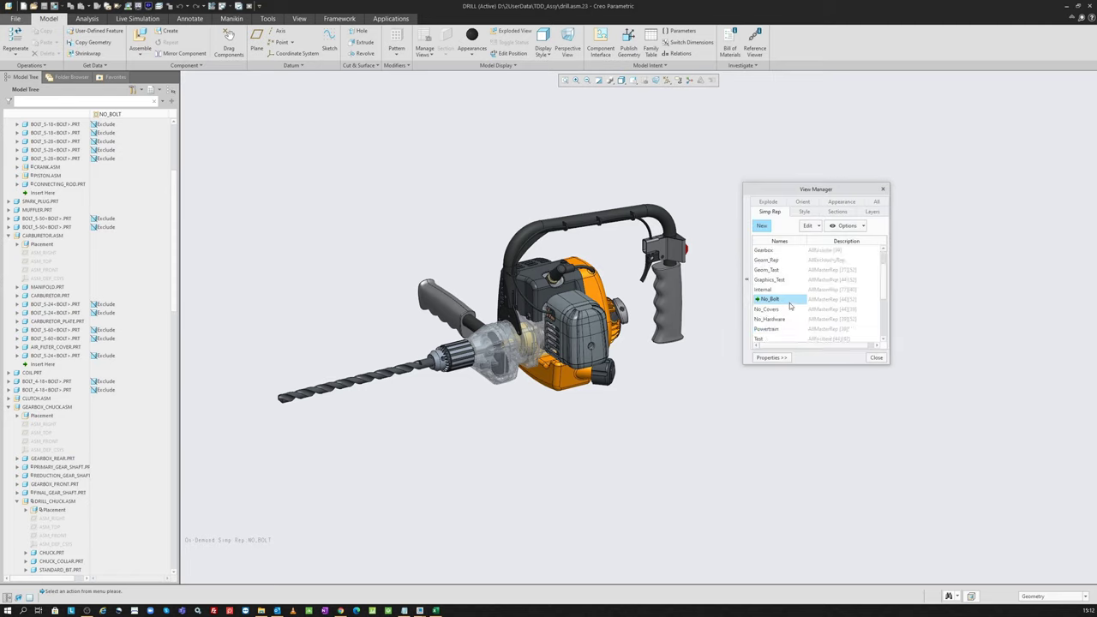
scroll(799, 305, "down", 1)
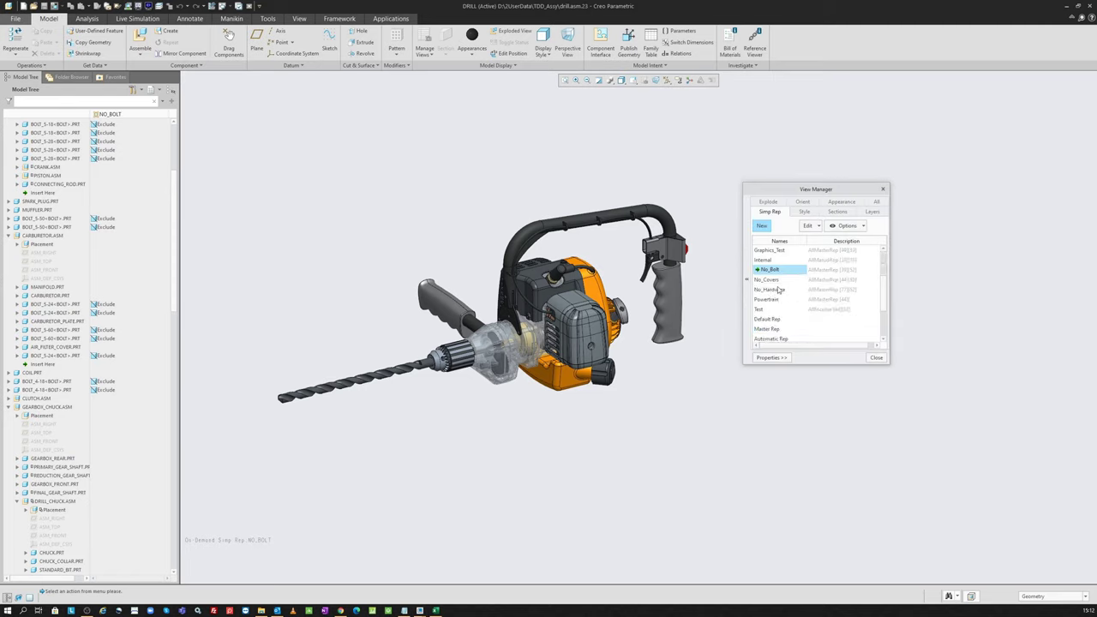
left_click(761, 226)
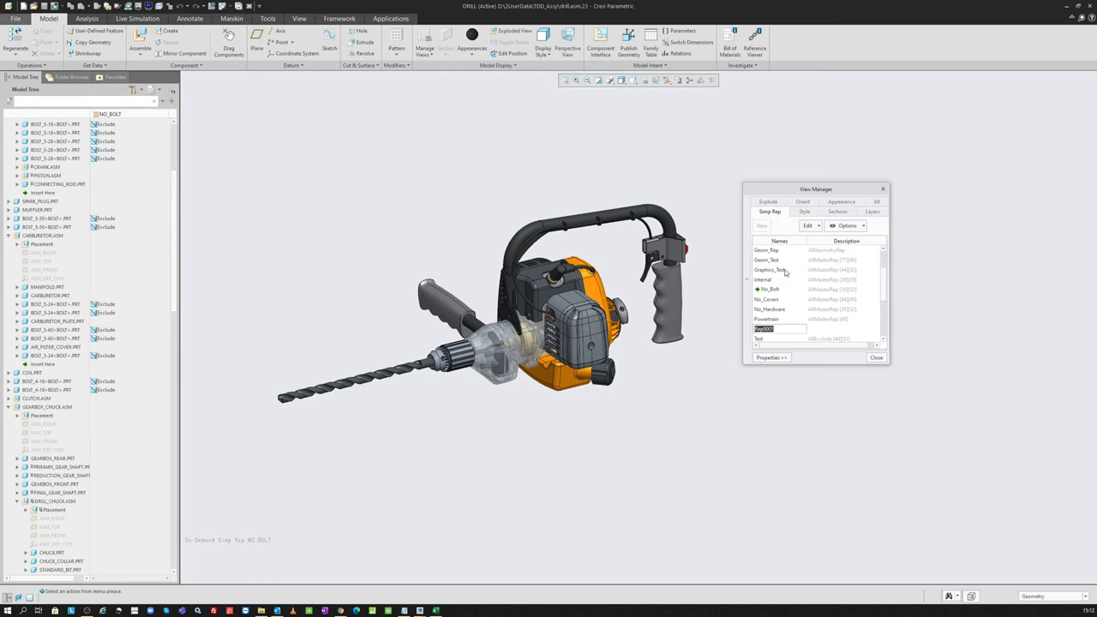
key("Return")
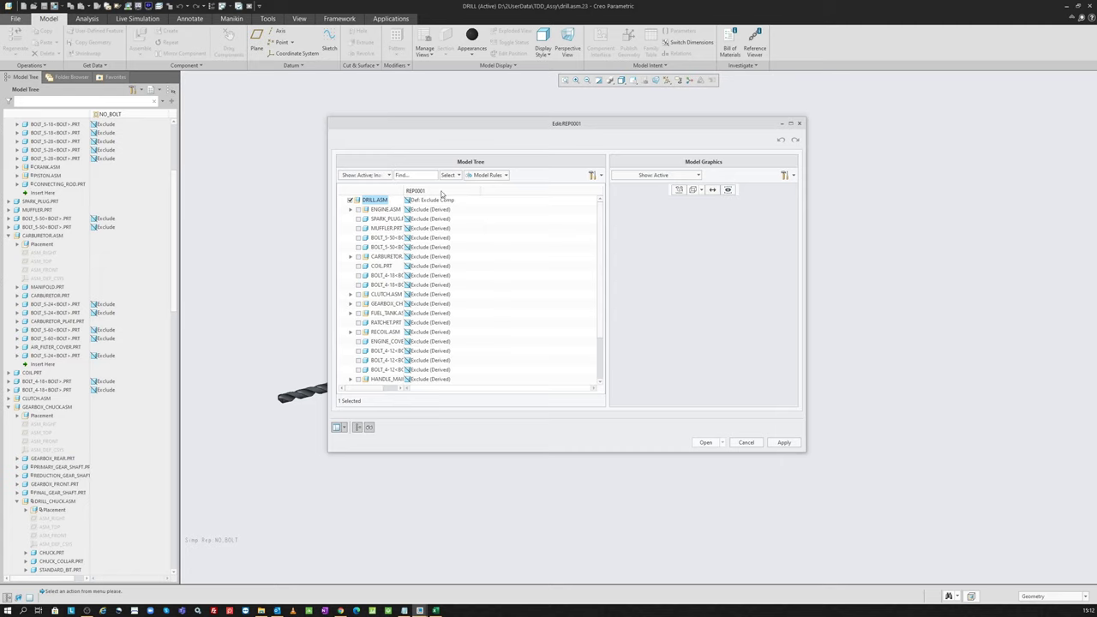
left_click_drag(401, 187, 433, 187)
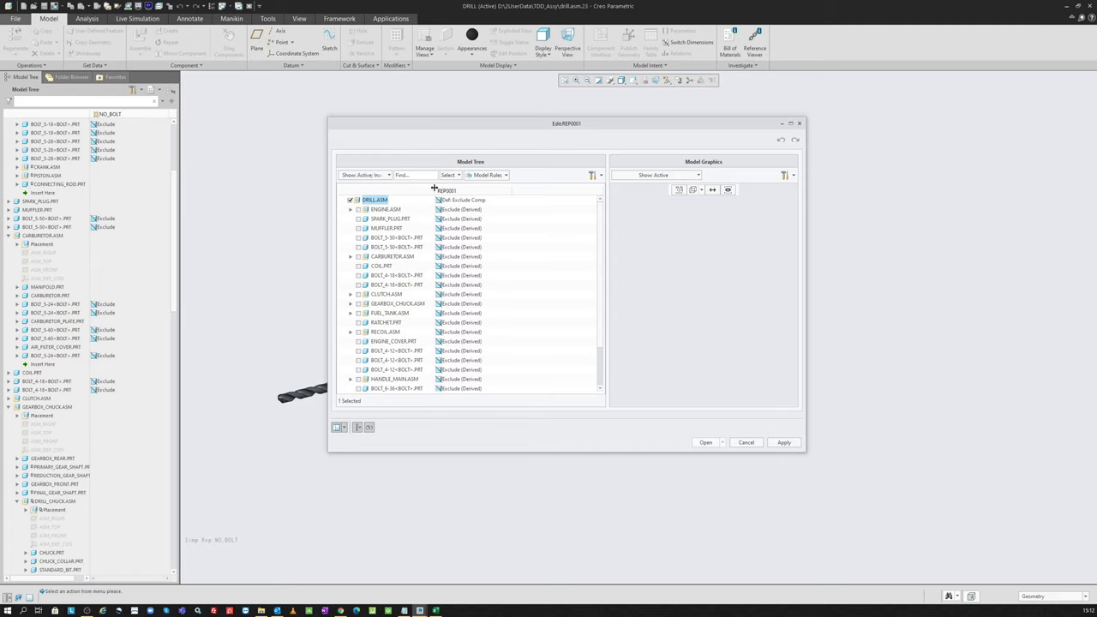
left_click(365, 211)
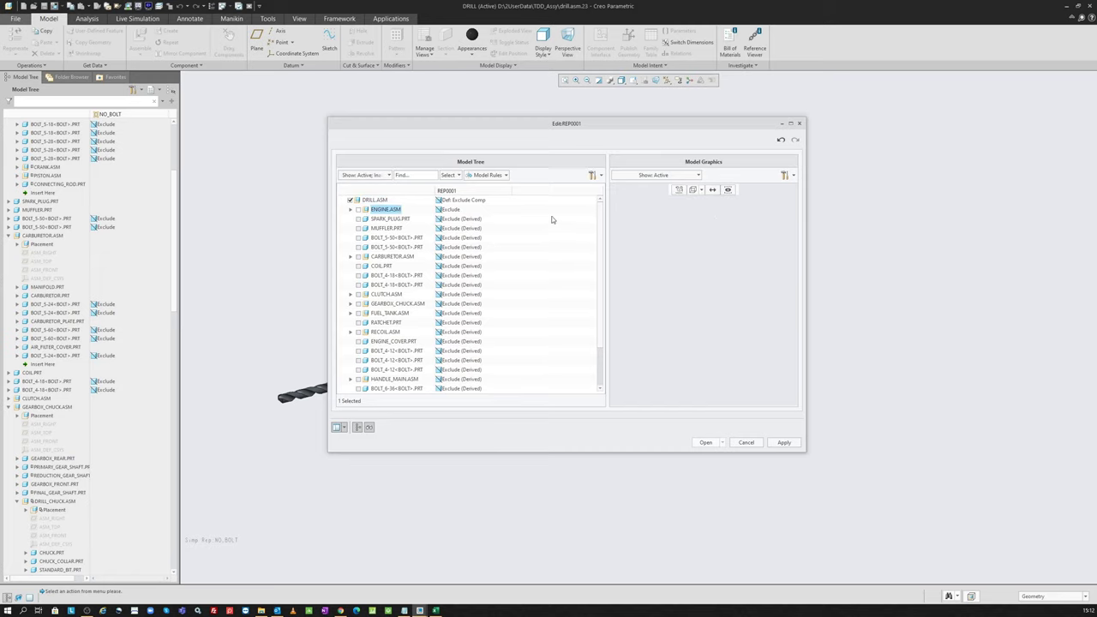
left_click(746, 442)
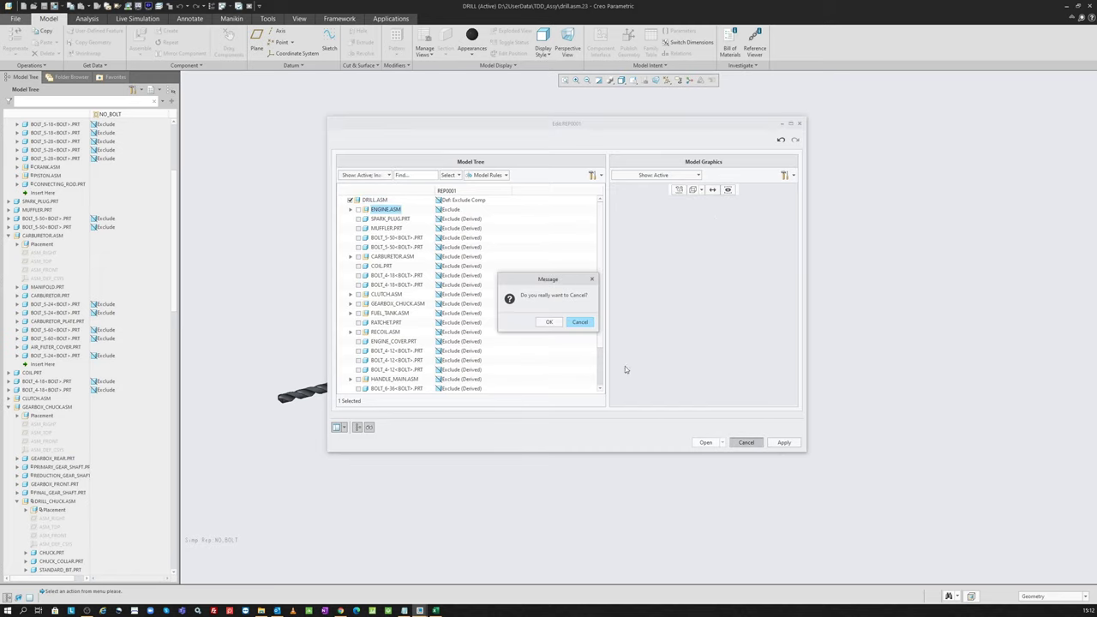
left_click(575, 323)
left_click(753, 443)
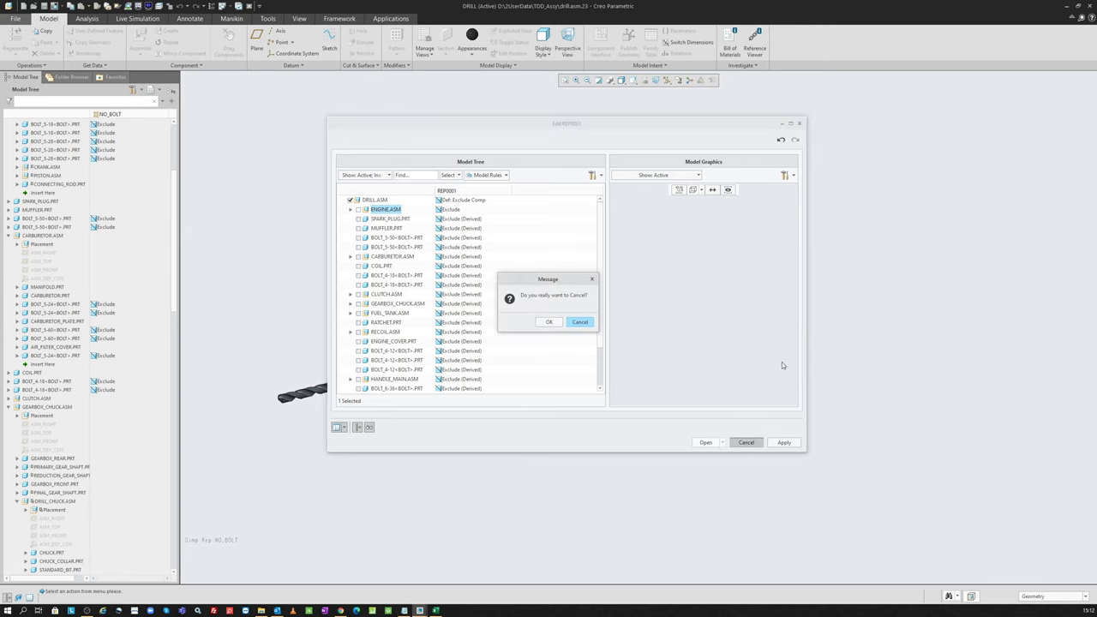
left_click(550, 321)
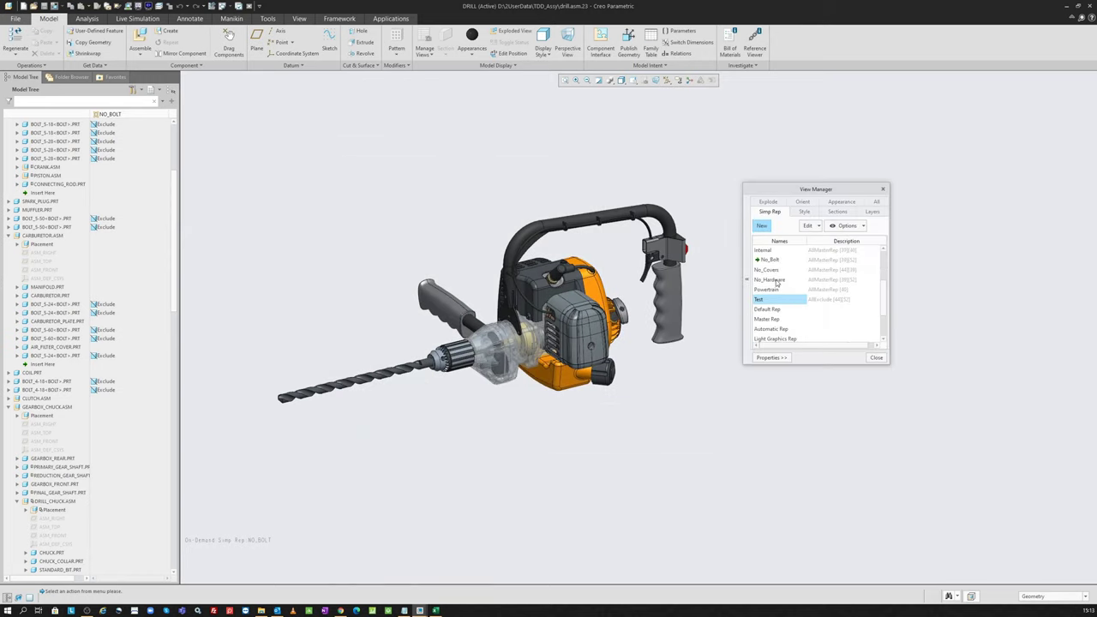
- Activate Master Rep and delete the Test simplified rep
double_click(778, 320)
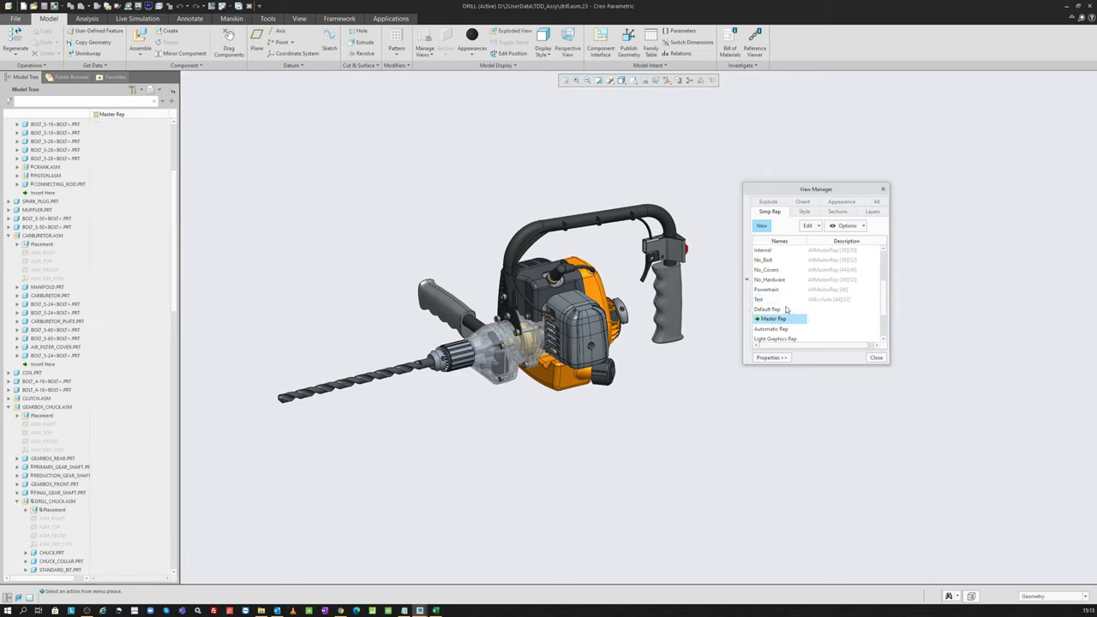
right_click(782, 300)
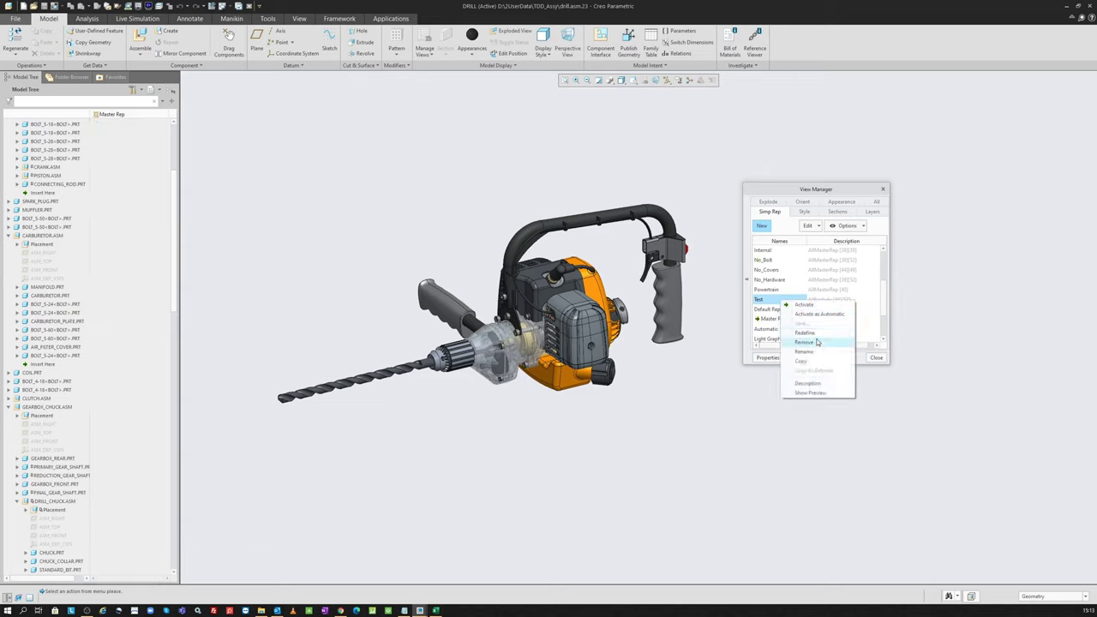
left_click(816, 341)
left_click(593, 320)
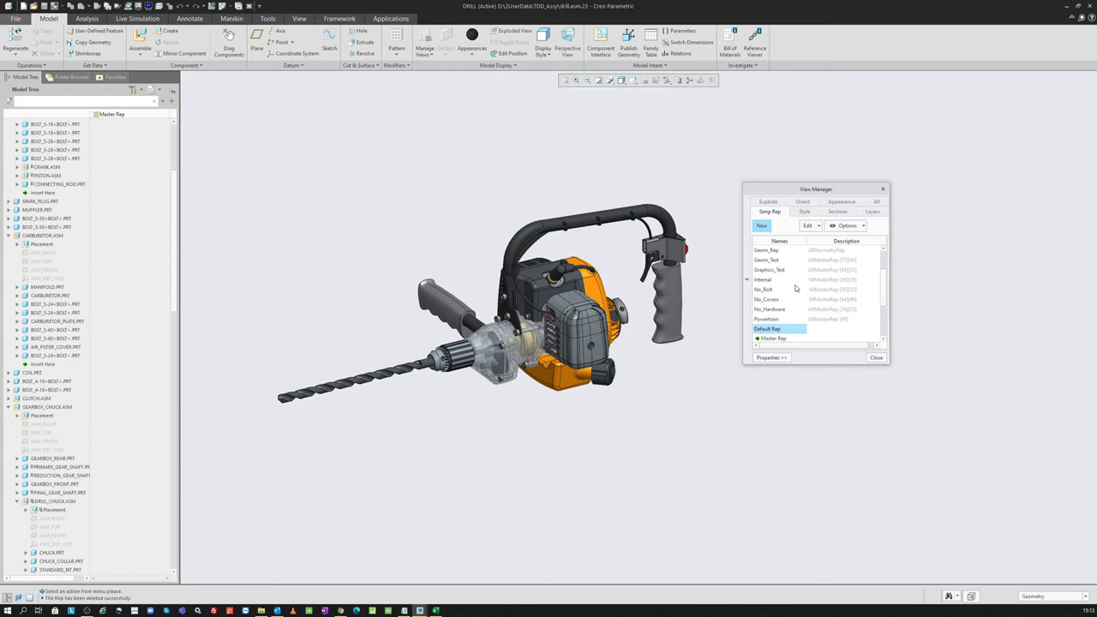
- Delete the No_Bolt simplified rep
scroll(791, 281, "up", 2)
scroll(783, 296, "down", 2)
left_click(779, 300)
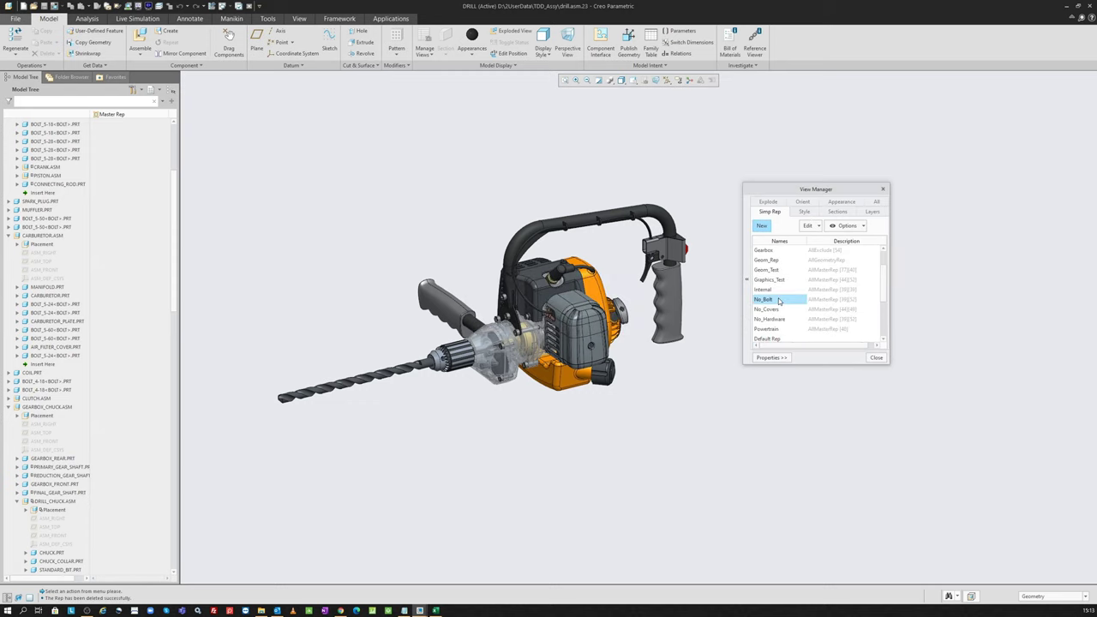
double_click(779, 299)
right_click(778, 300)
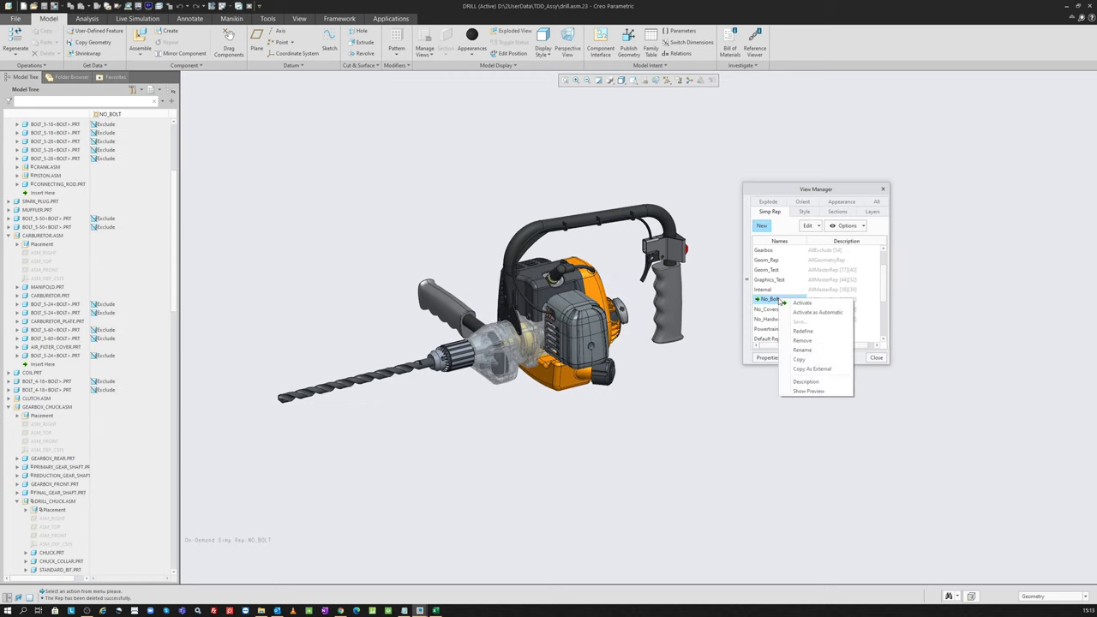
left_click(803, 340)
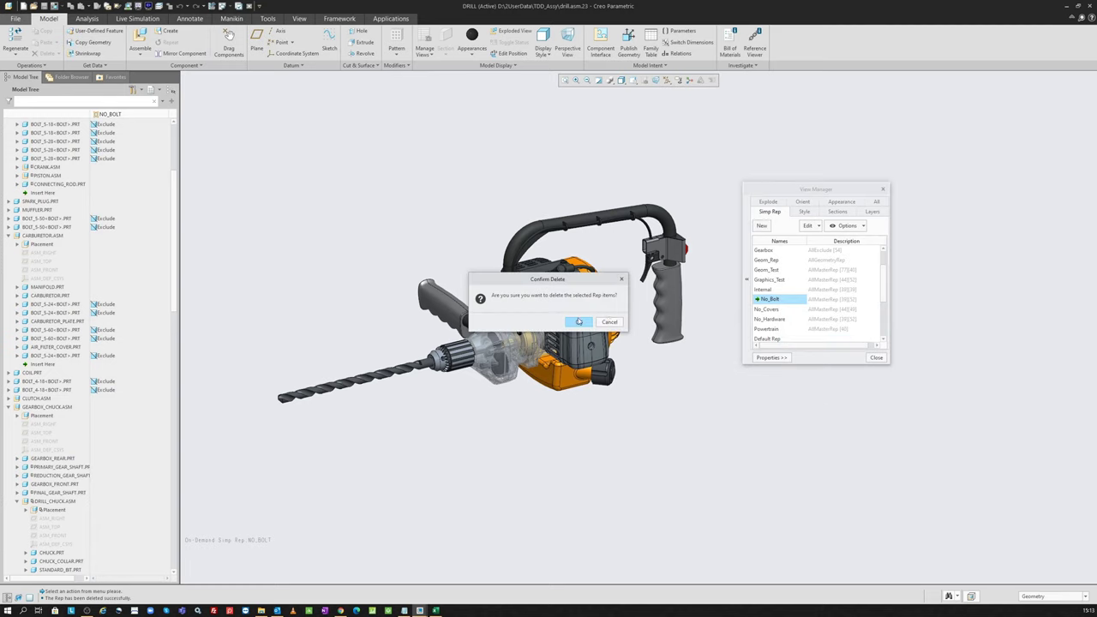
left_click(580, 322)
scroll(790, 310, "down", 1)
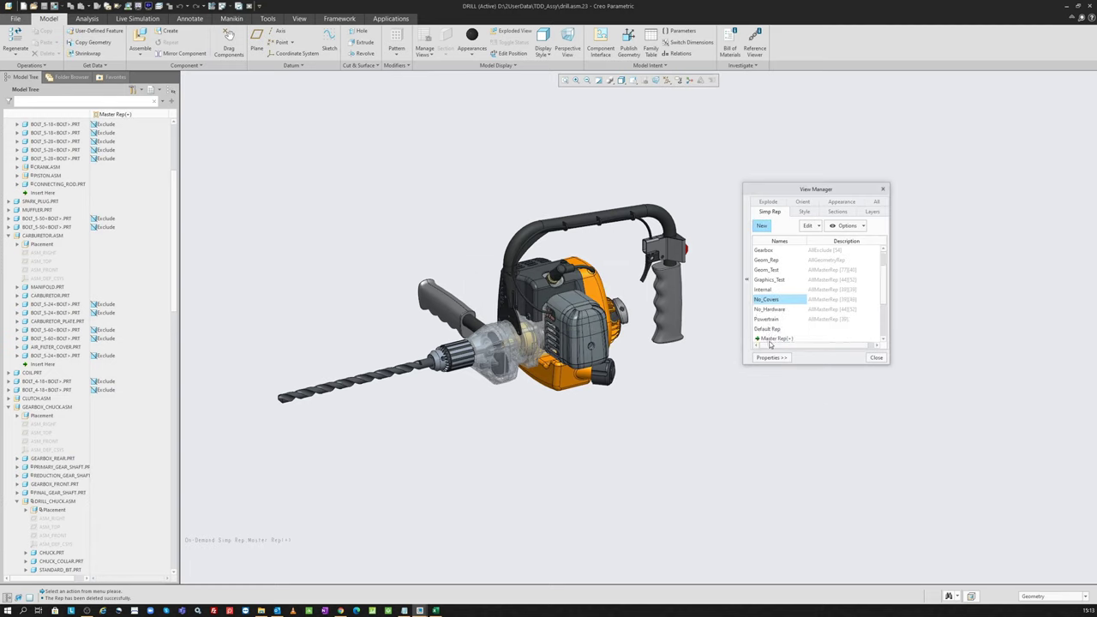
- Switch back to Master Rep, discarding unsaved representation changes
double_click(769, 339)
left_click(564, 323)
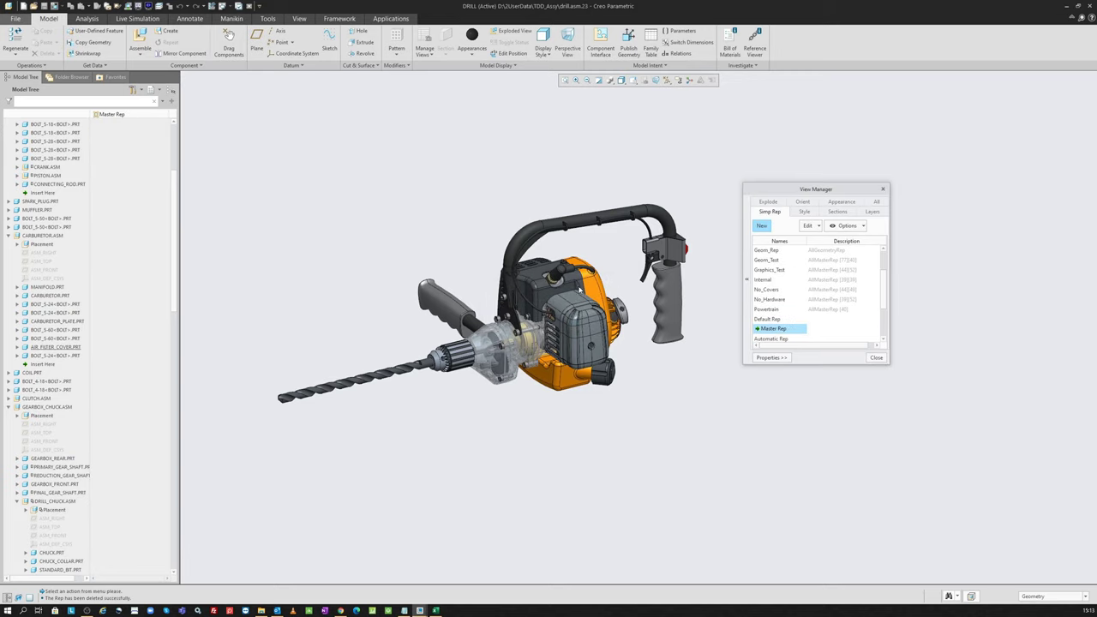
scroll(577, 231, "down", 1)
right_click(769, 300)
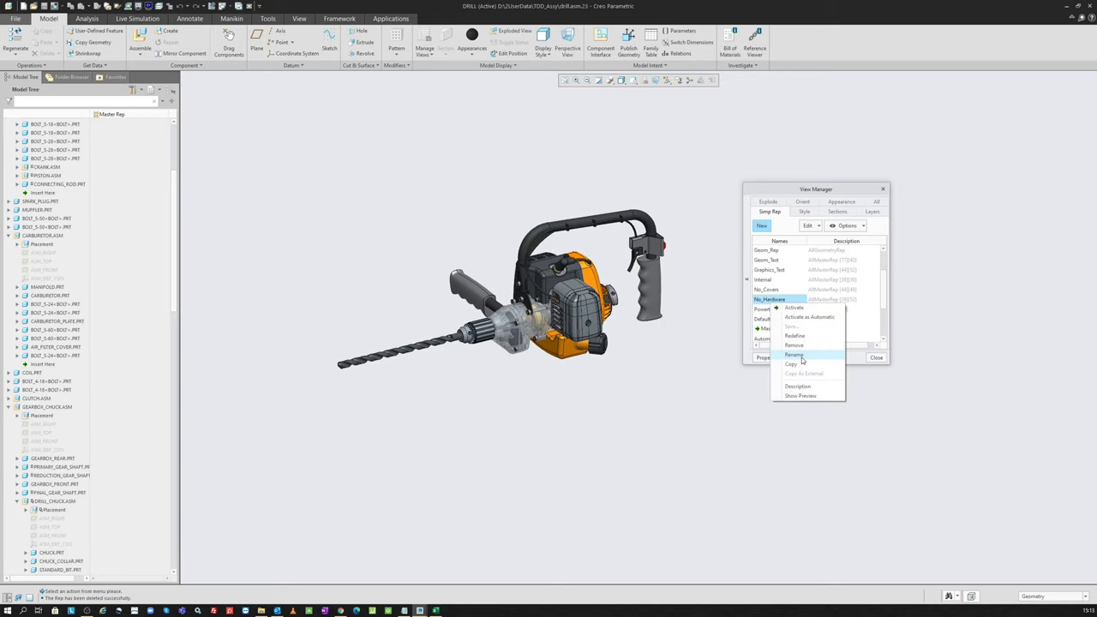
left_click(780, 300)
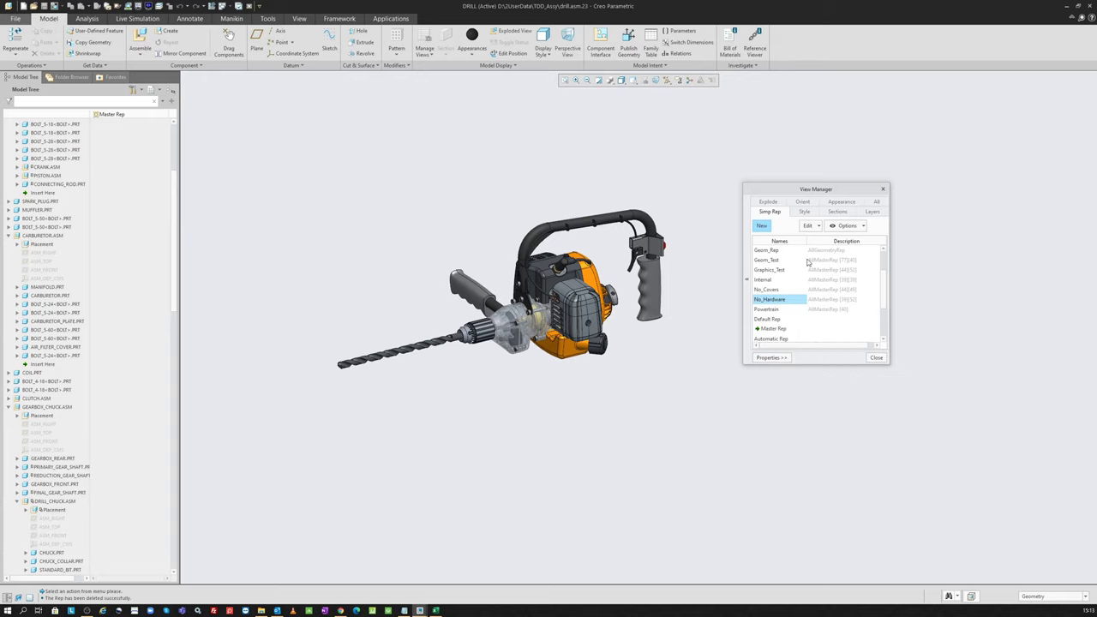
right_click(784, 300)
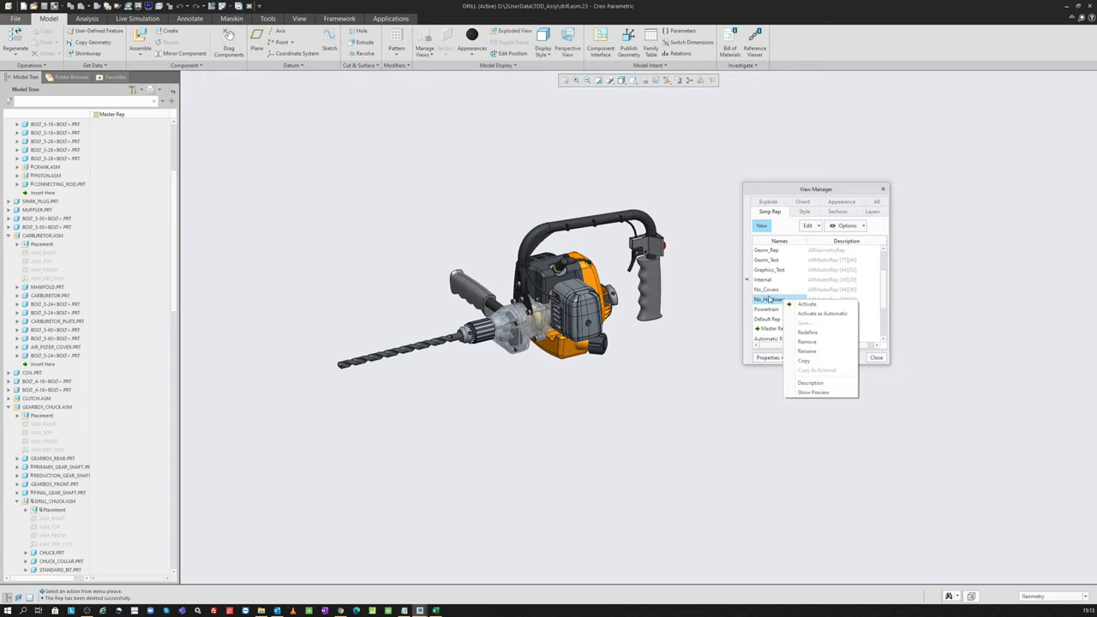
left_click(807, 225)
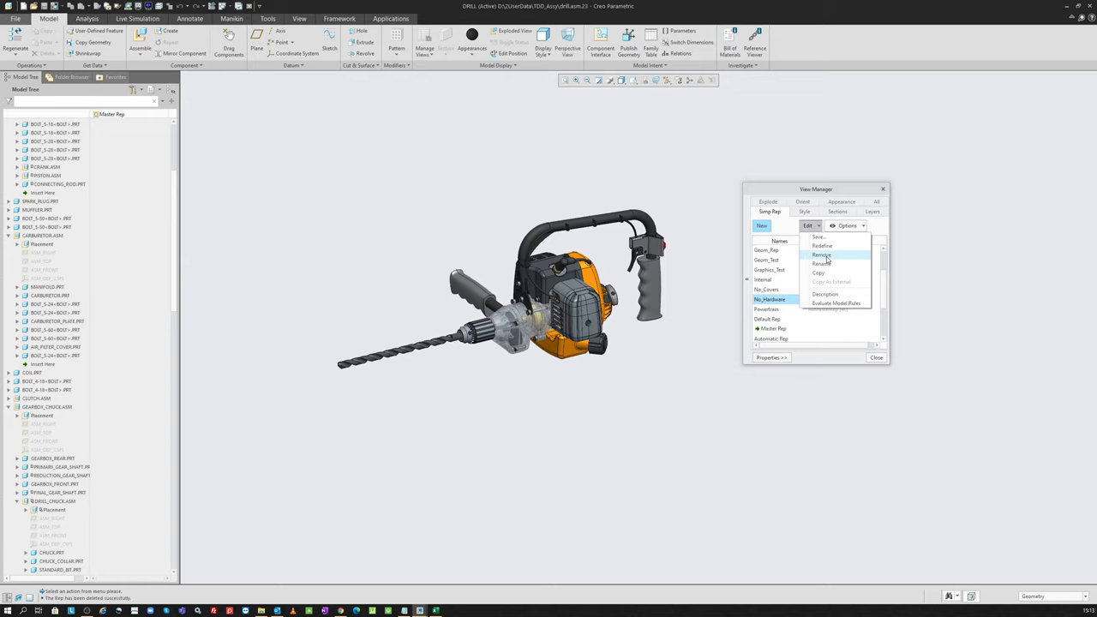
left_click(814, 227)
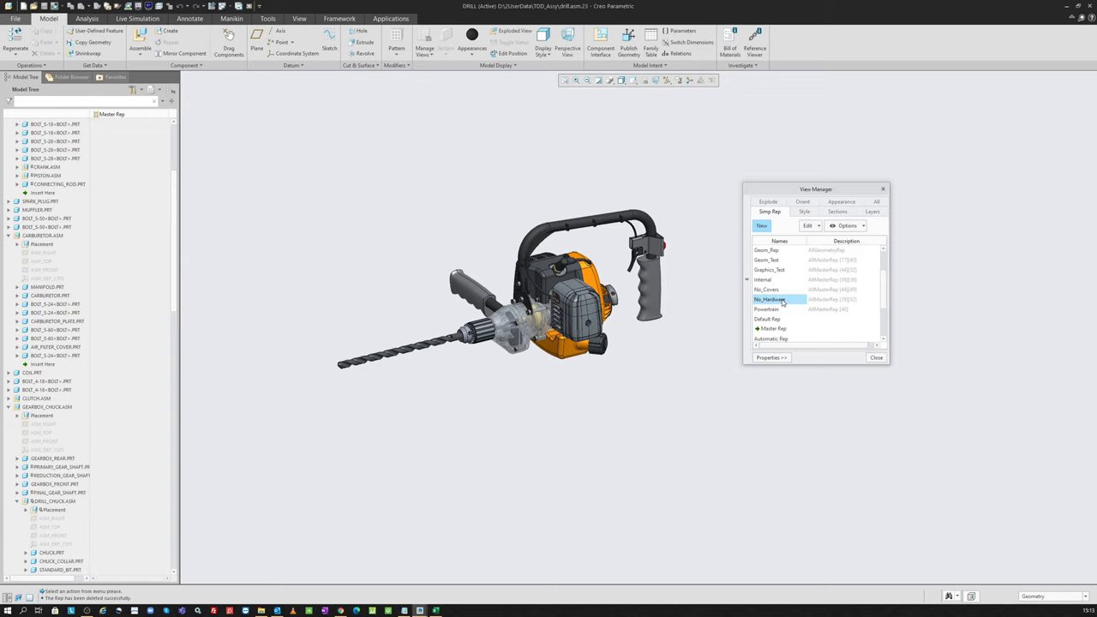
left_click(816, 226)
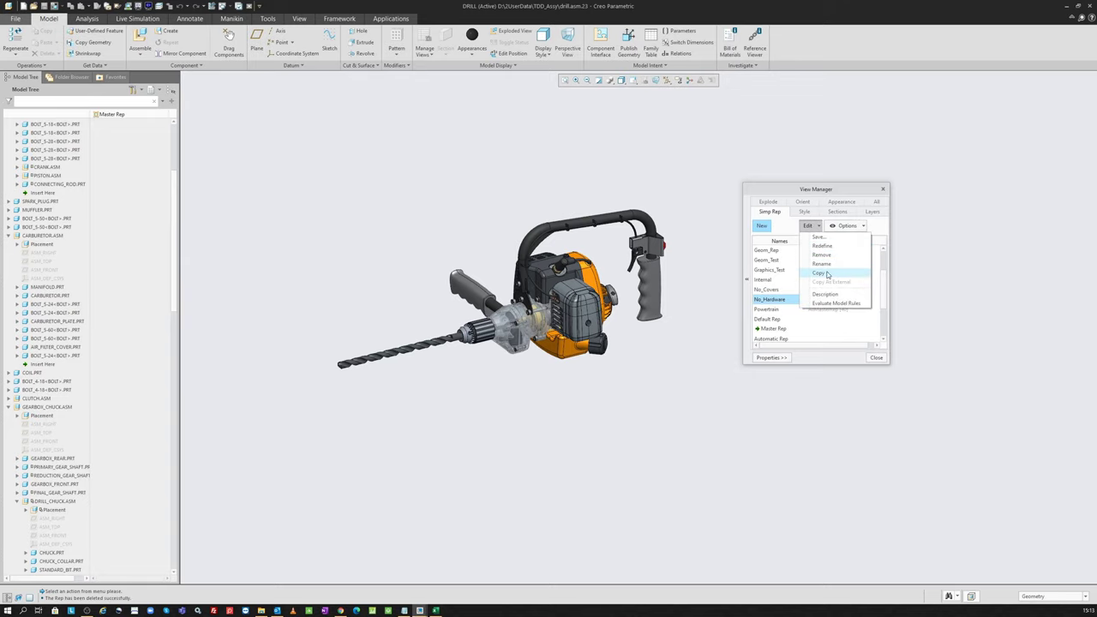
left_click(783, 276)
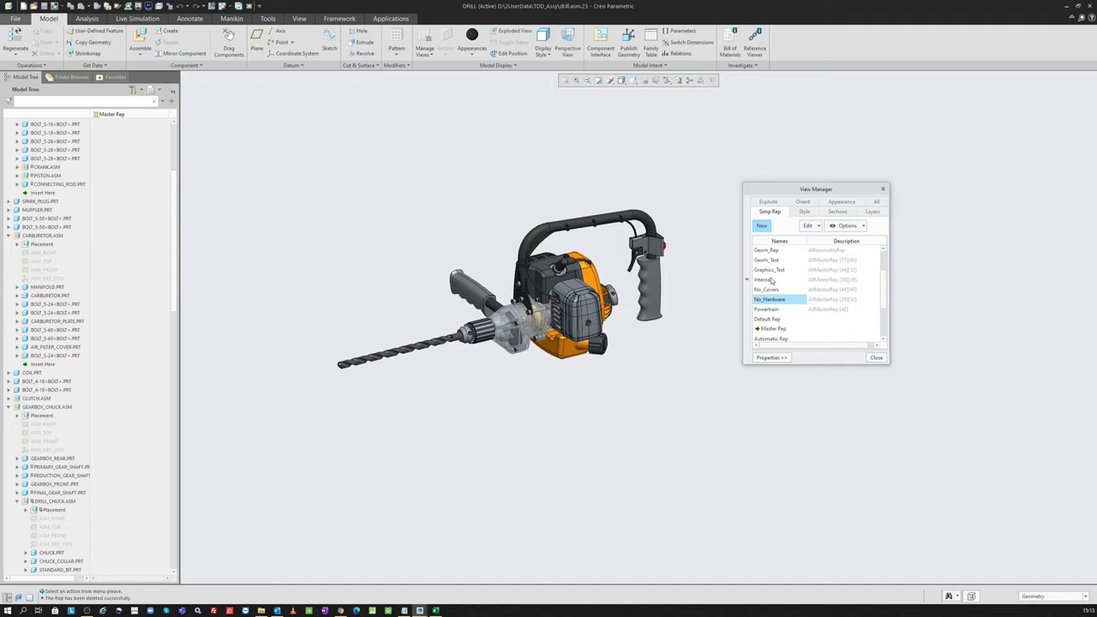
scroll(776, 308, "up", 1)
left_click(776, 312)
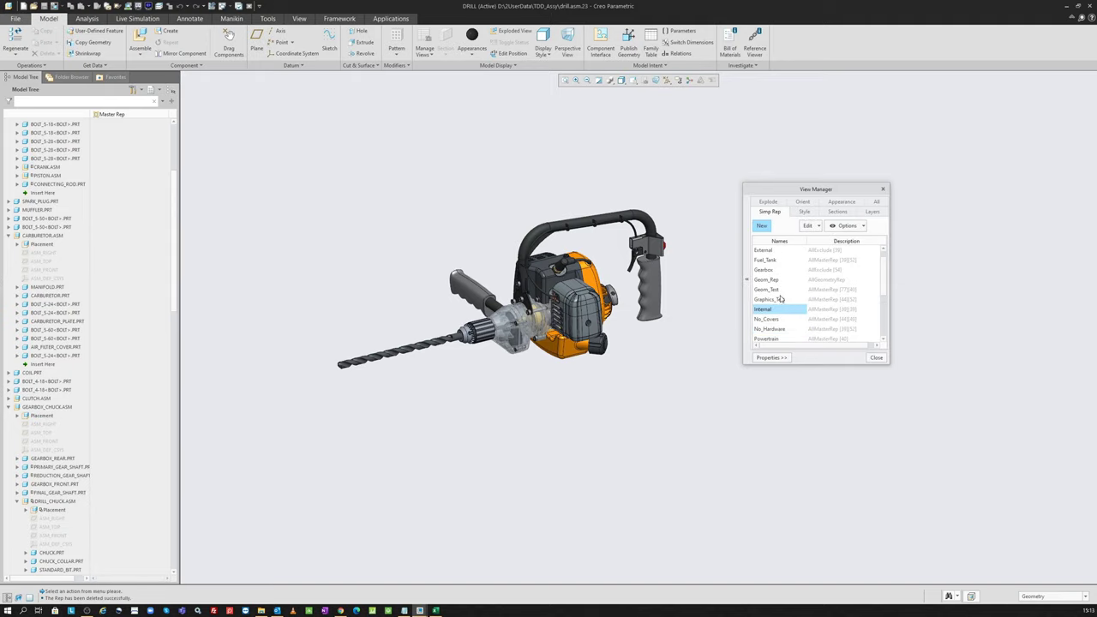
right_click(777, 307)
left_click(805, 334)
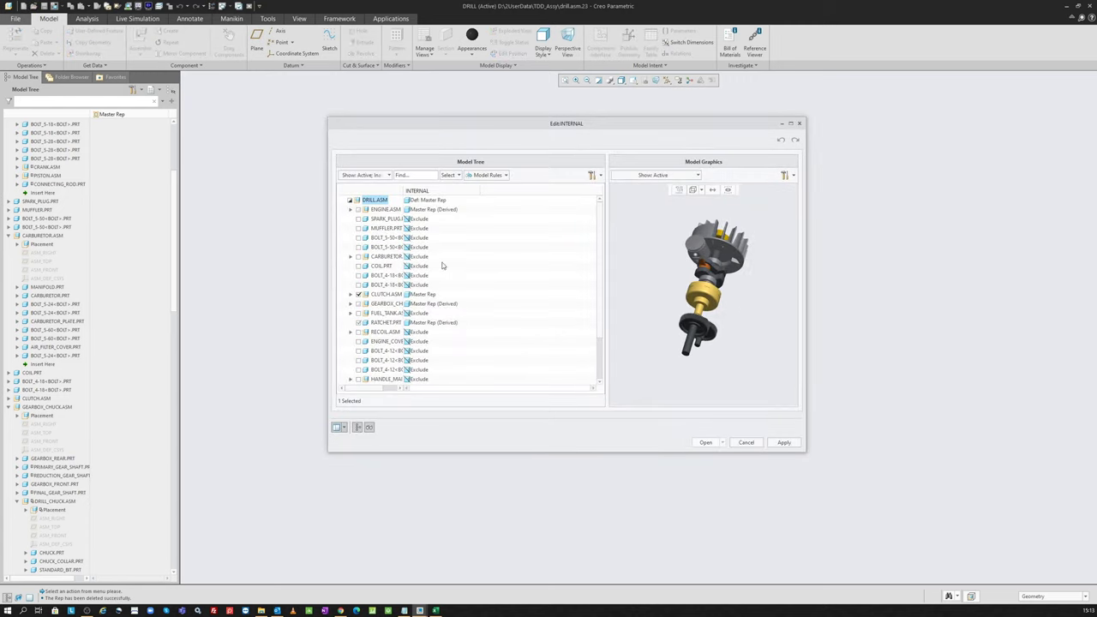
left_click(746, 442)
left_click(579, 322)
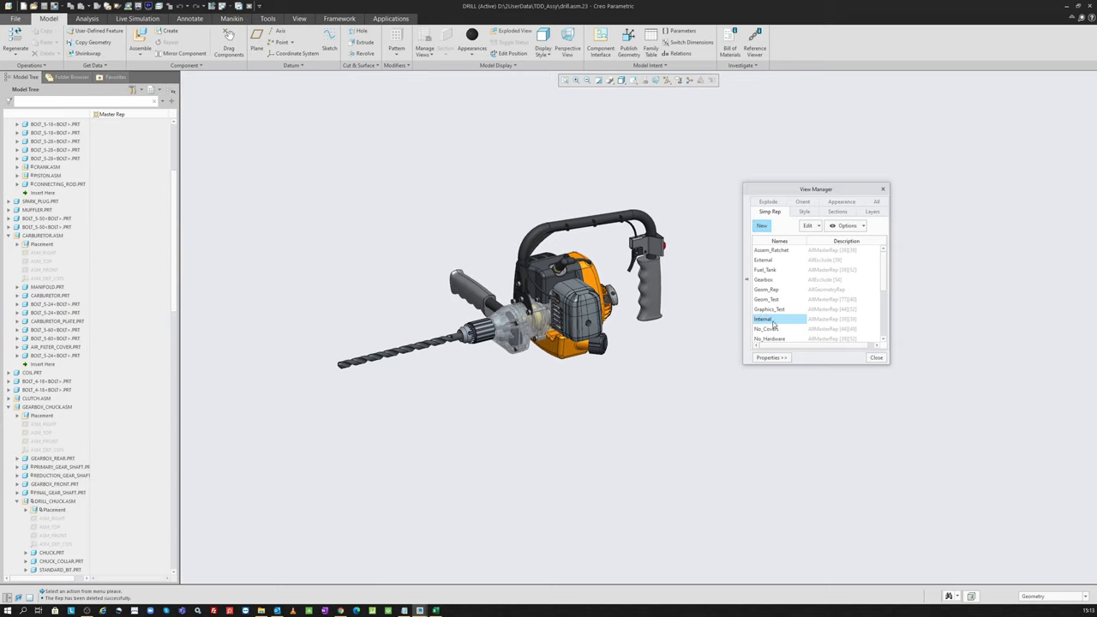
- Activate the Internal rep and set MANIFOLD.PRT to Master representation
double_click(772, 320)
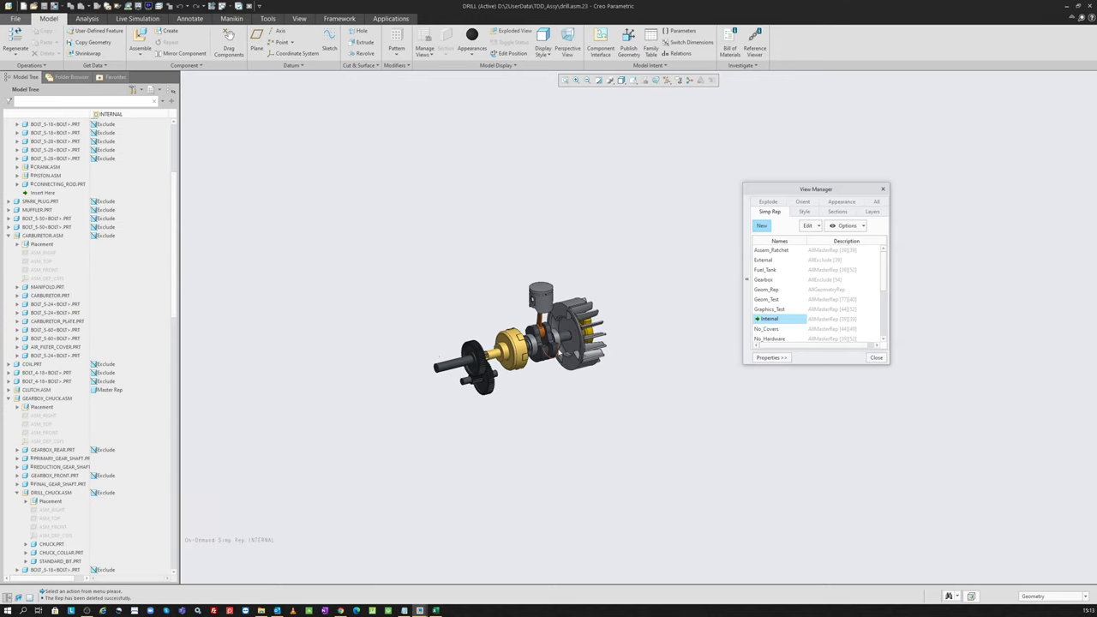
left_click(57, 289)
middle_click_drag(471, 274, 549, 261)
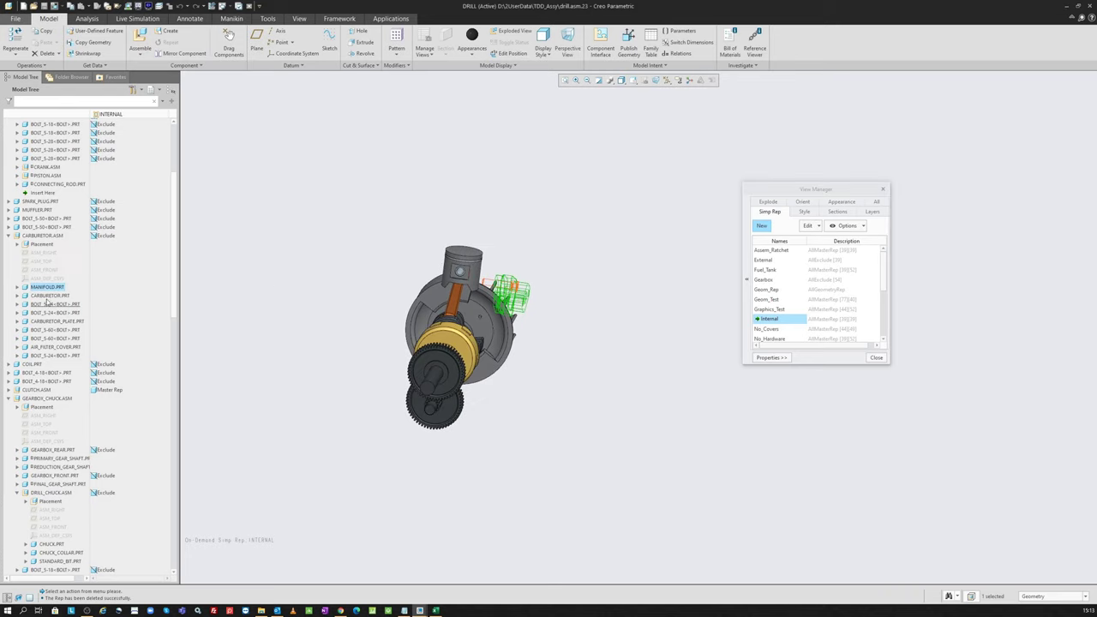
right_click(258, 257)
mouse_move(290, 337)
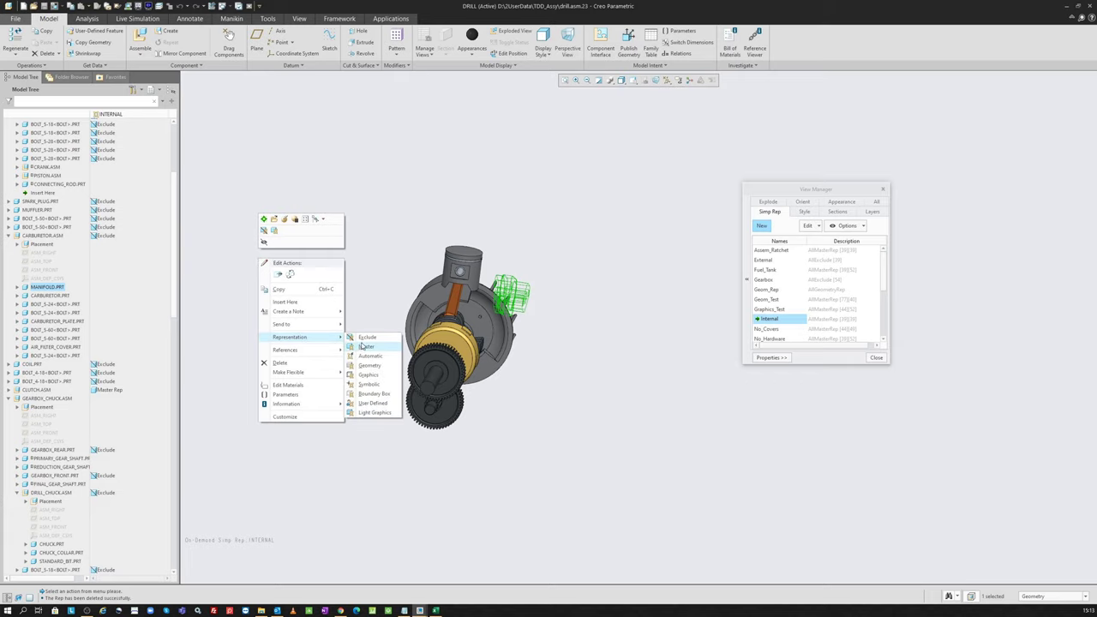
left_click(370, 346)
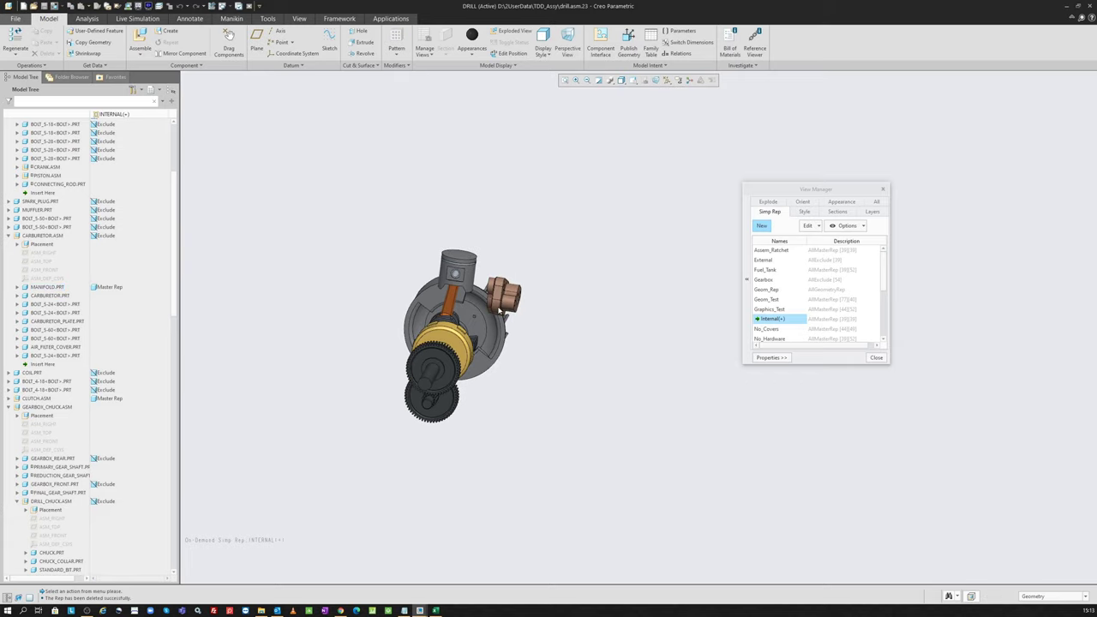
- Exclude the final gear shaft from the Internal rep
middle_click_drag(428, 335, 472, 317)
left_click(413, 368)
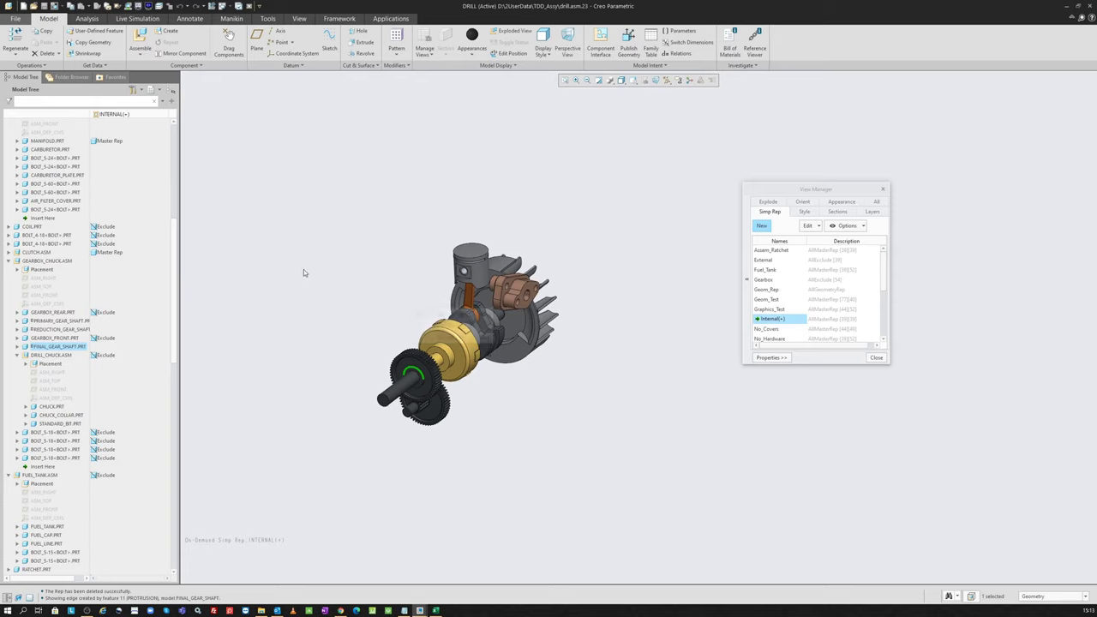
right_click(303, 269)
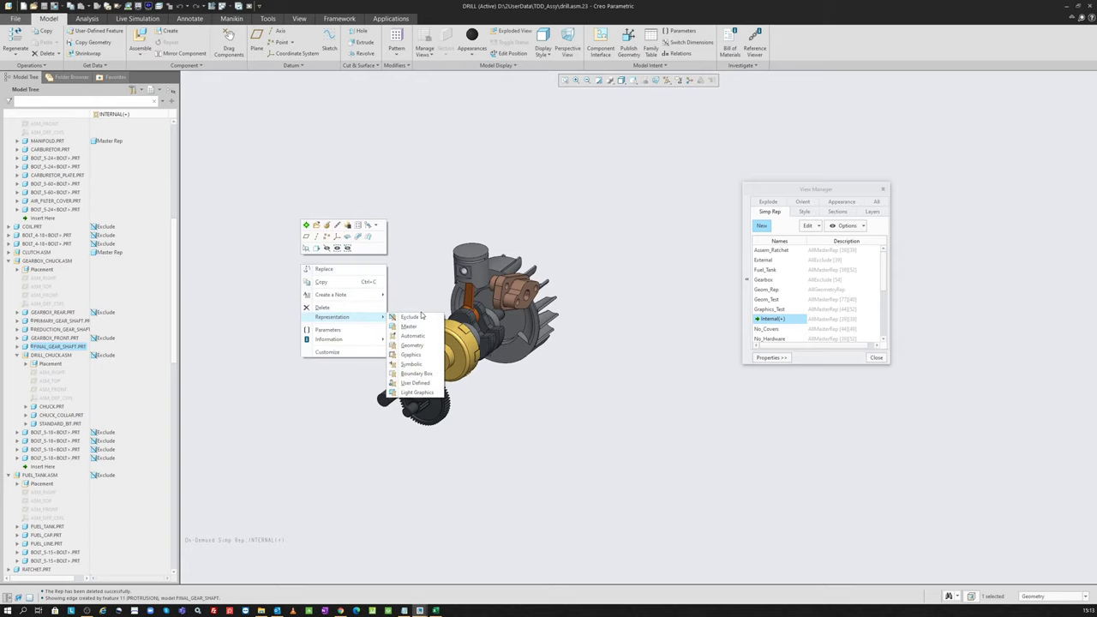
left_click(409, 317)
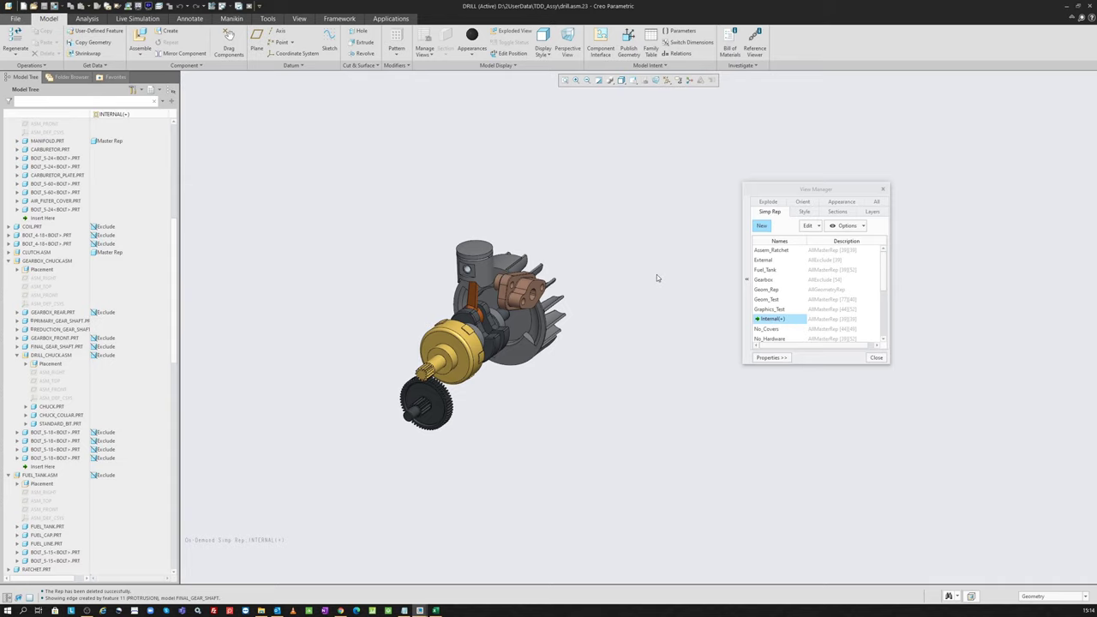
- Save the changes to the Internal simplified rep
right_click(768, 321)
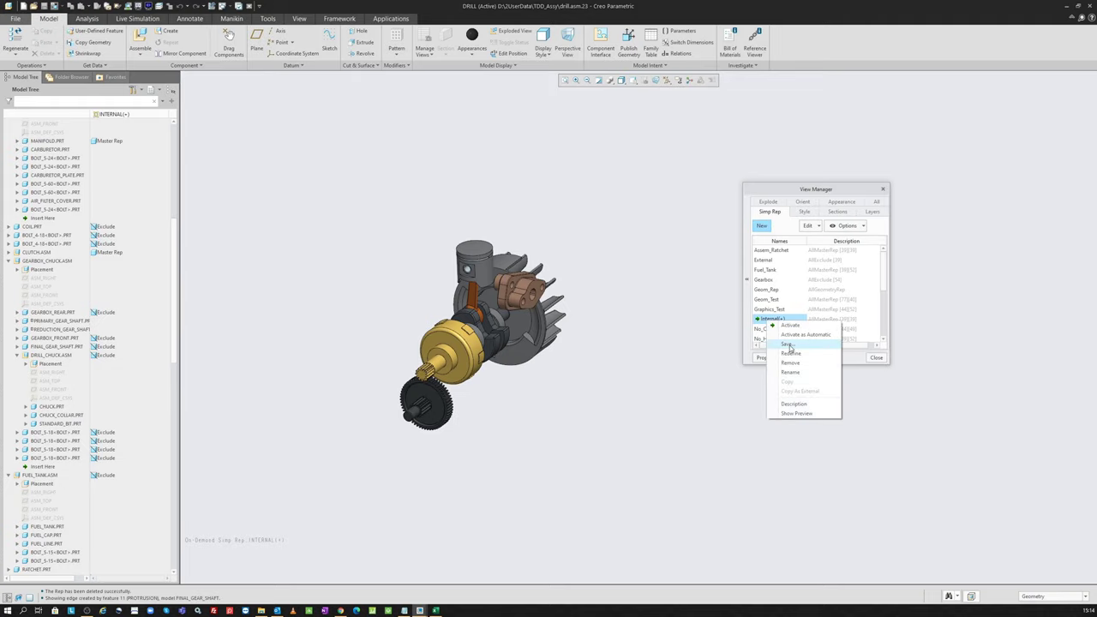
left_click(786, 343)
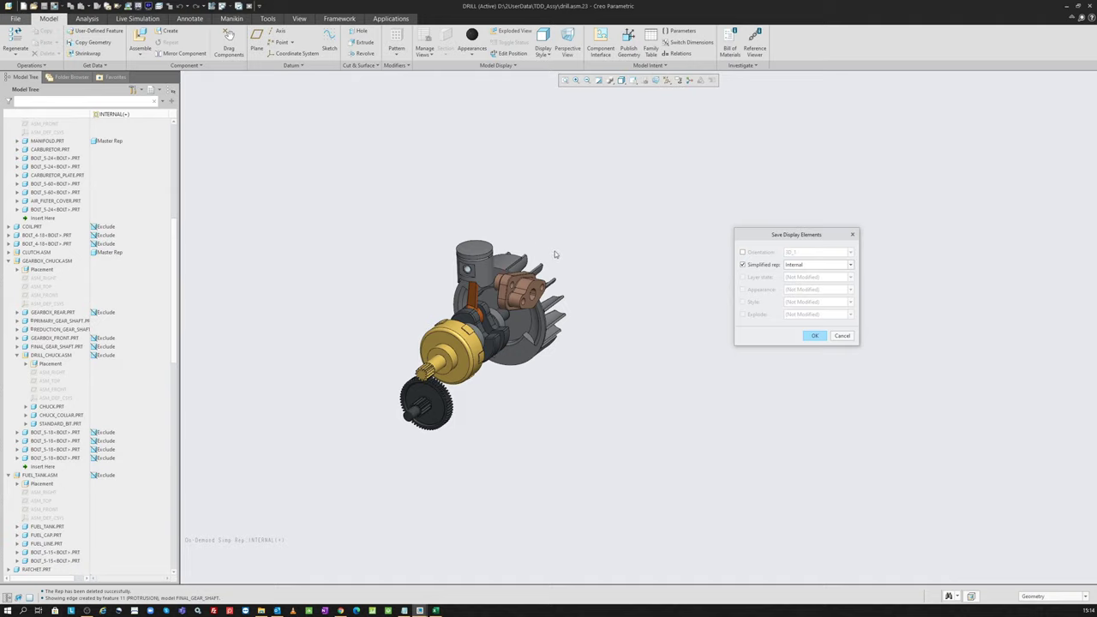
left_click(814, 336)
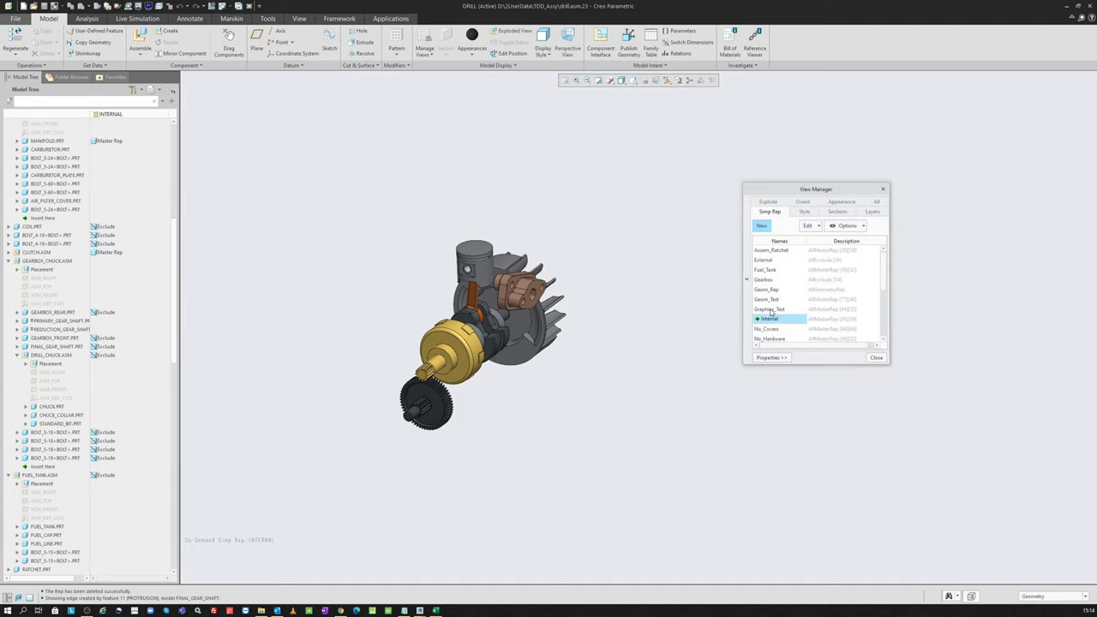
middle_click_drag(566, 333, 591, 343)
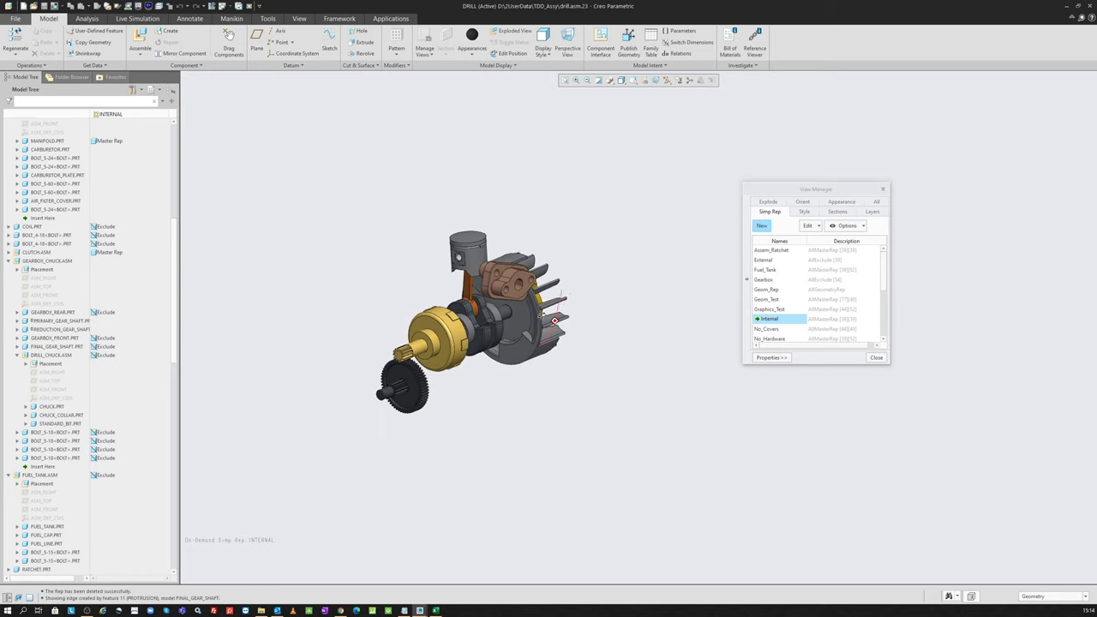
scroll(788, 280, "down", 1)
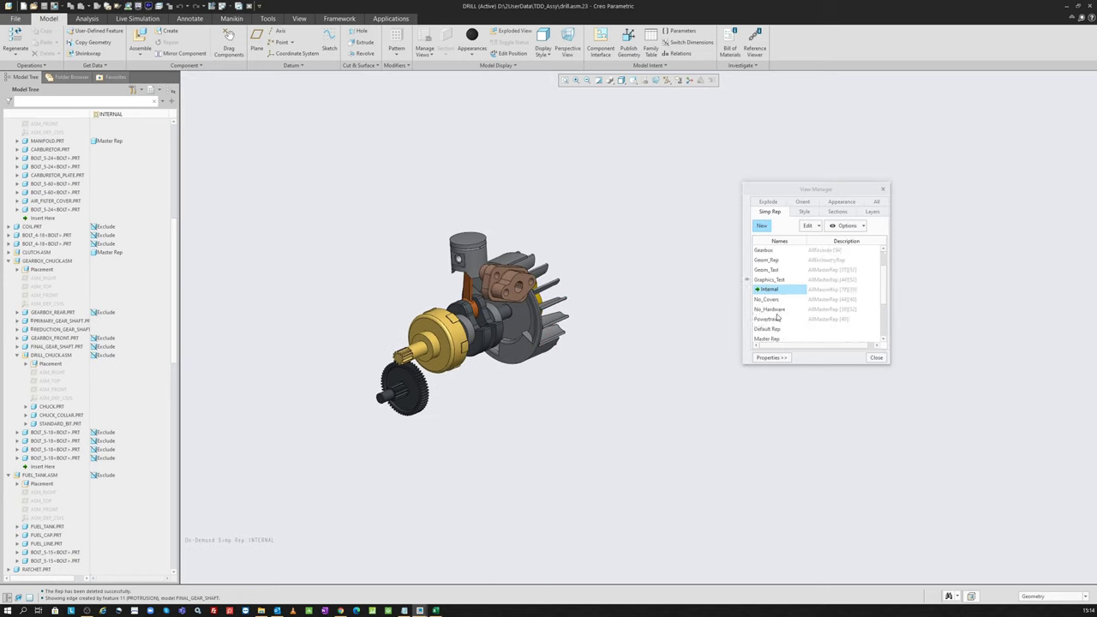
double_click(774, 339)
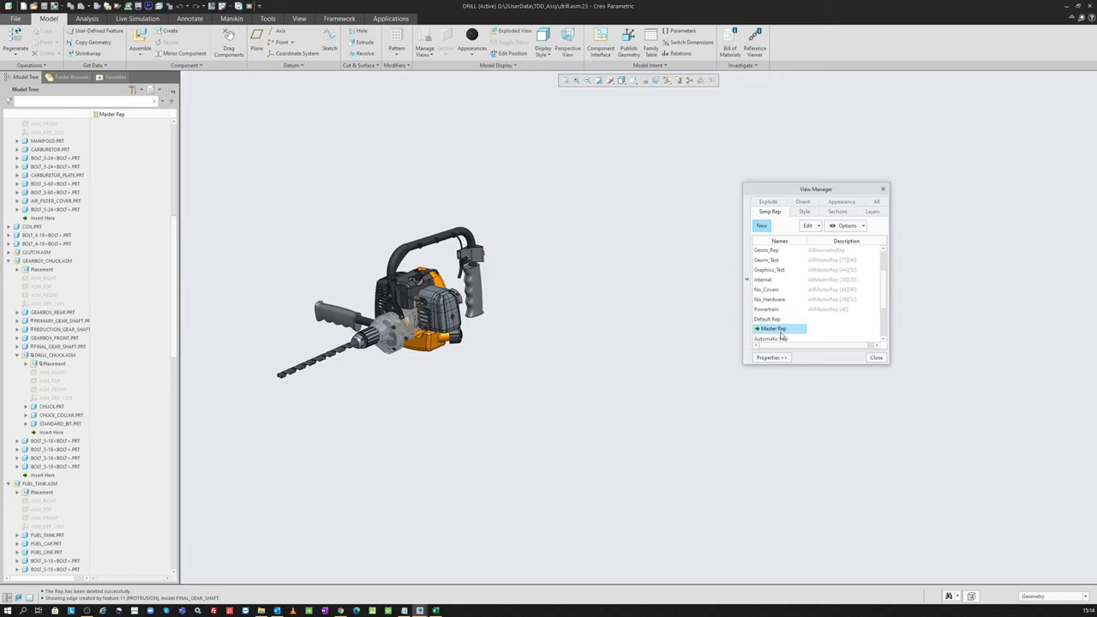
scroll(776, 317, "up", 1)
double_click(769, 308)
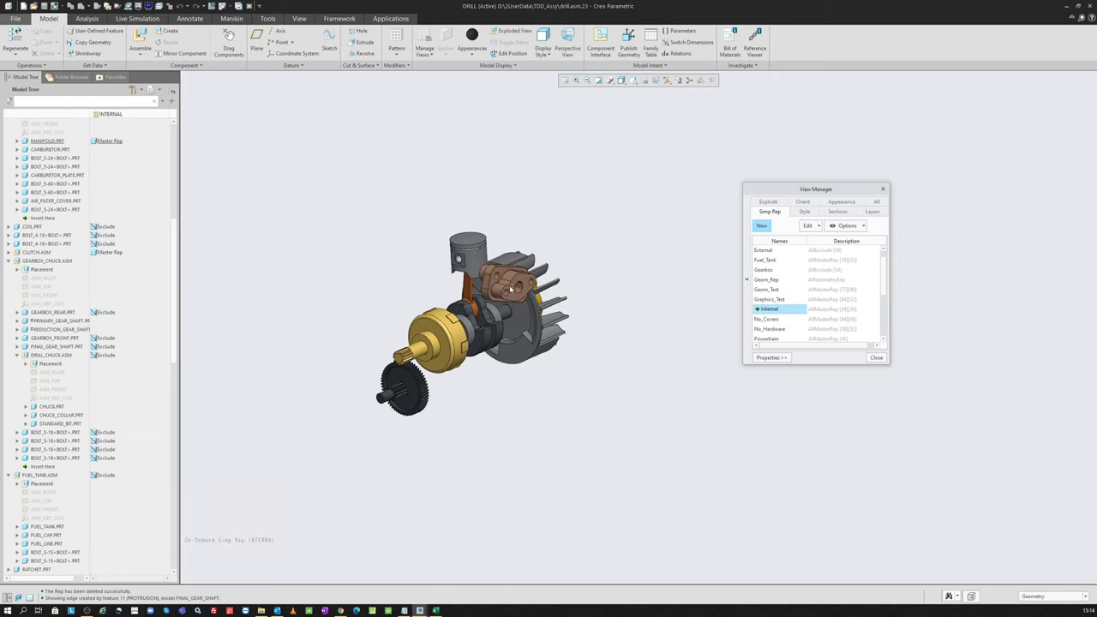
left_click(510, 290)
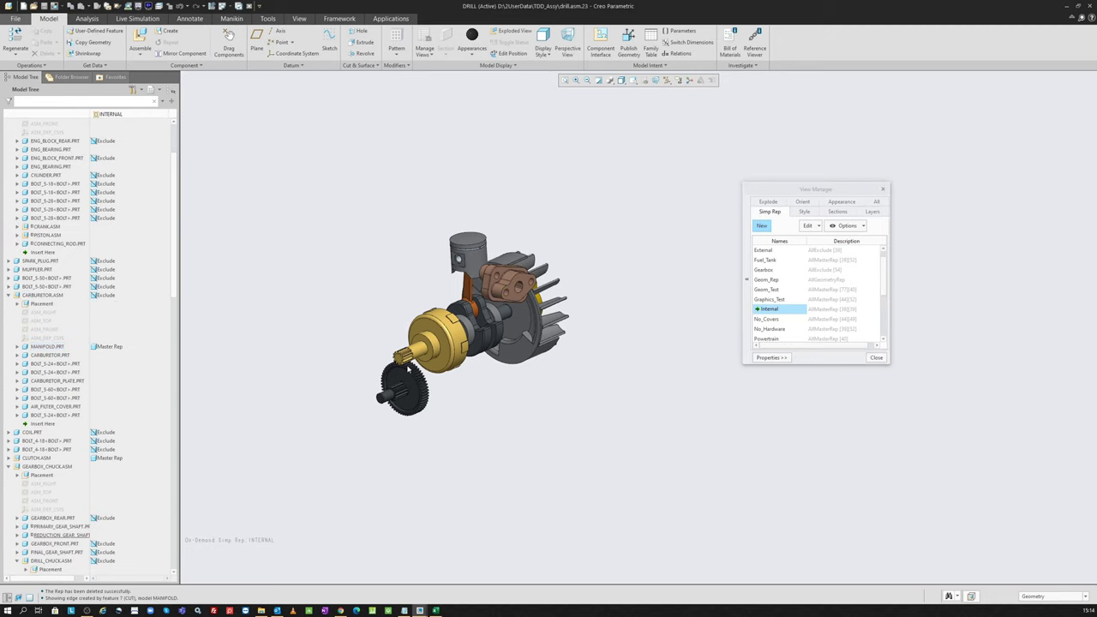
right_click(781, 311)
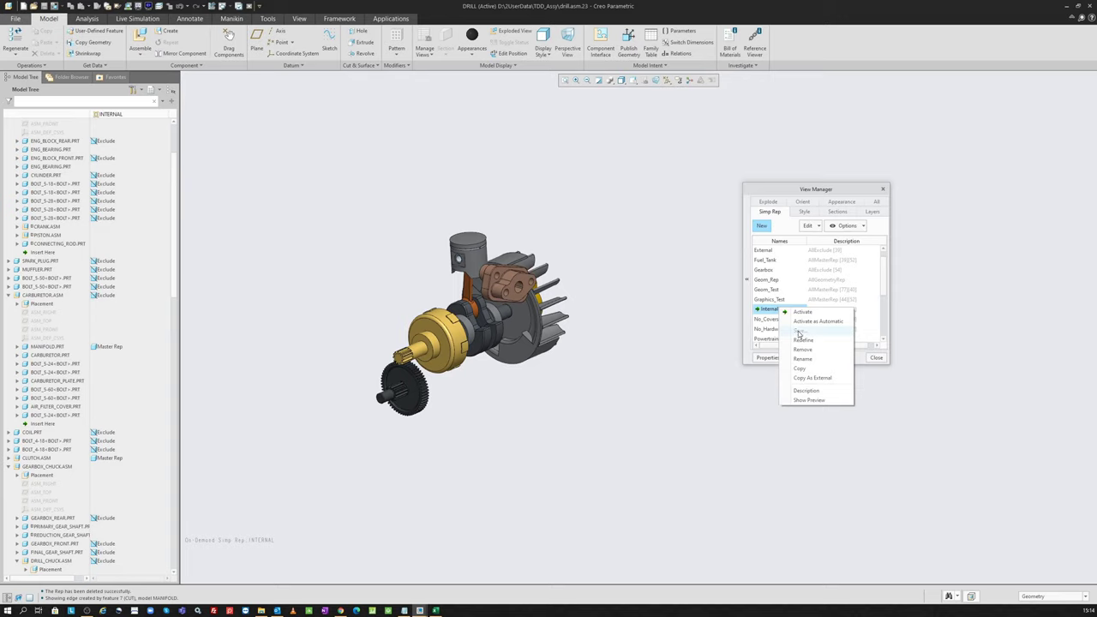
left_click(696, 307)
scroll(787, 300, "down", 2)
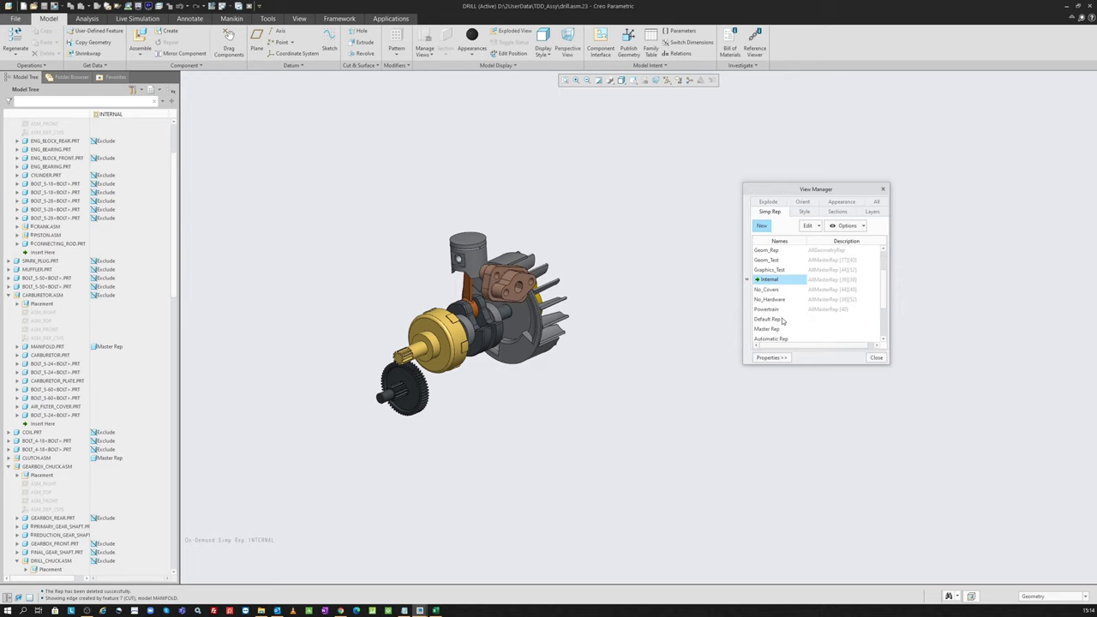
left_click(775, 329)
double_click(774, 328)
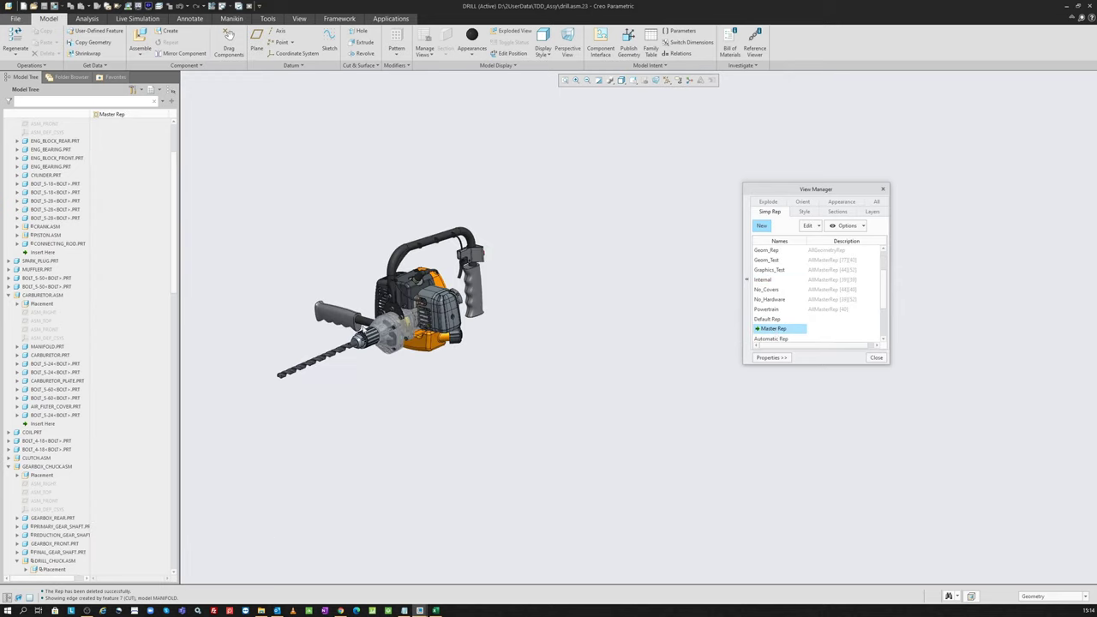
middle_click_drag(564, 265, 659, 275)
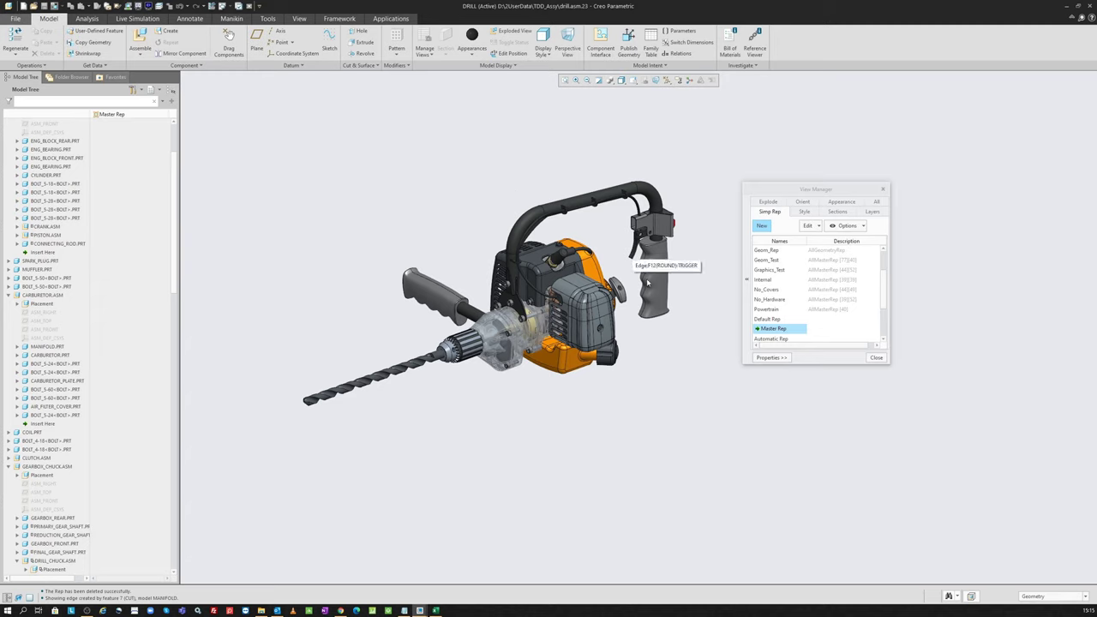
- Create a new simplified rep named BOLT_RULE
left_click(760, 226)
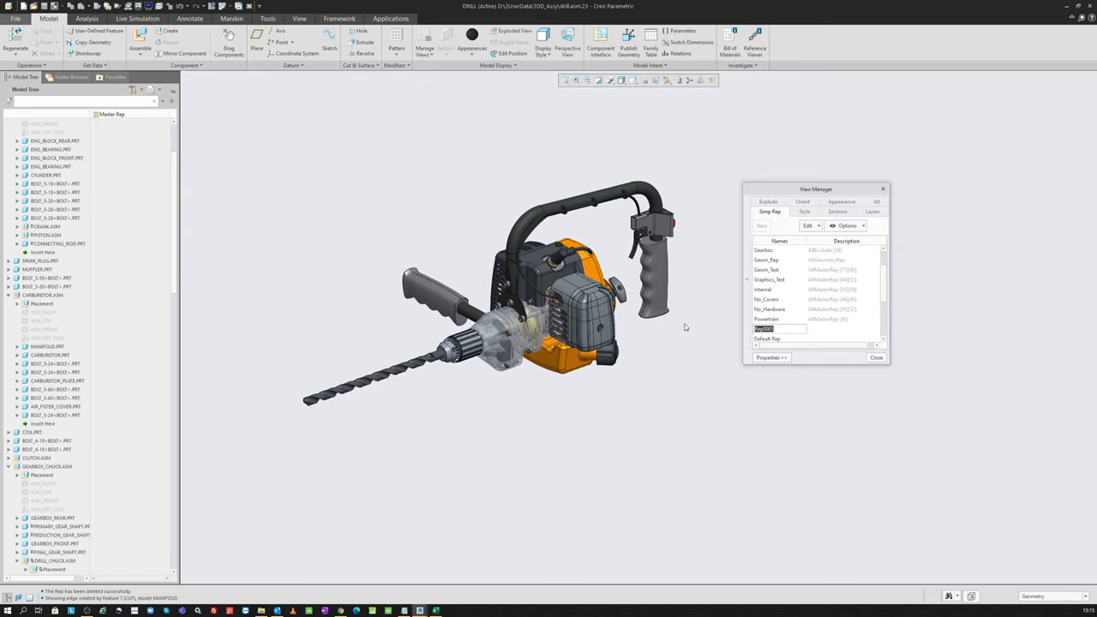
type("b")
key("BackSpace")
key("BackSpace")
key("BackSpace")
type("_")
key("Return")
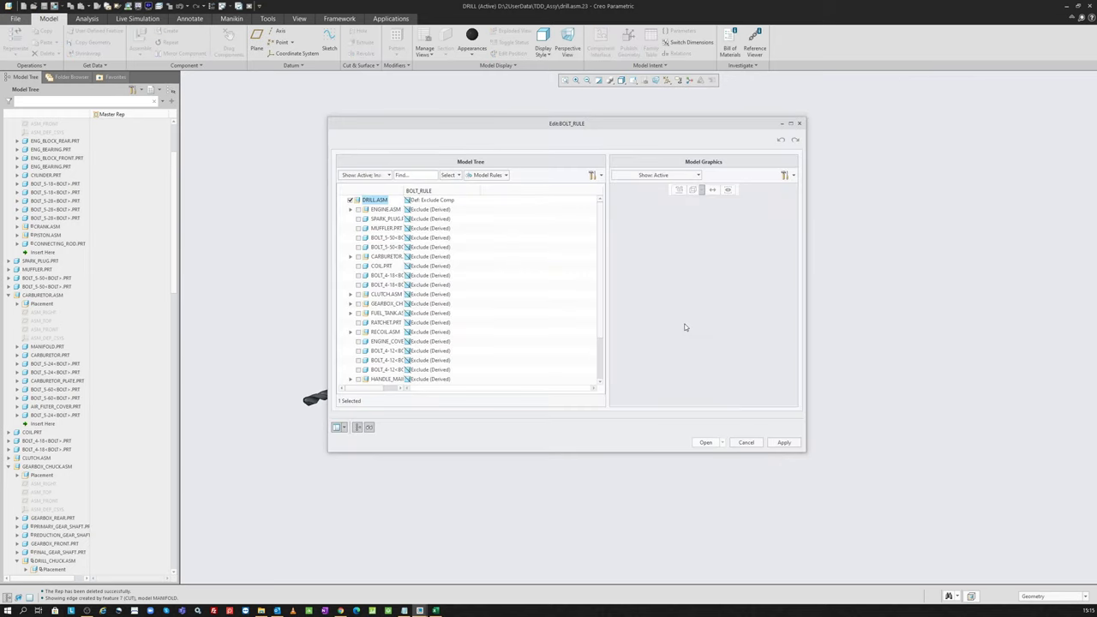
- Open the Model Rules editor for BOLT_RULE
left_click_drag(533, 124, 669, 130)
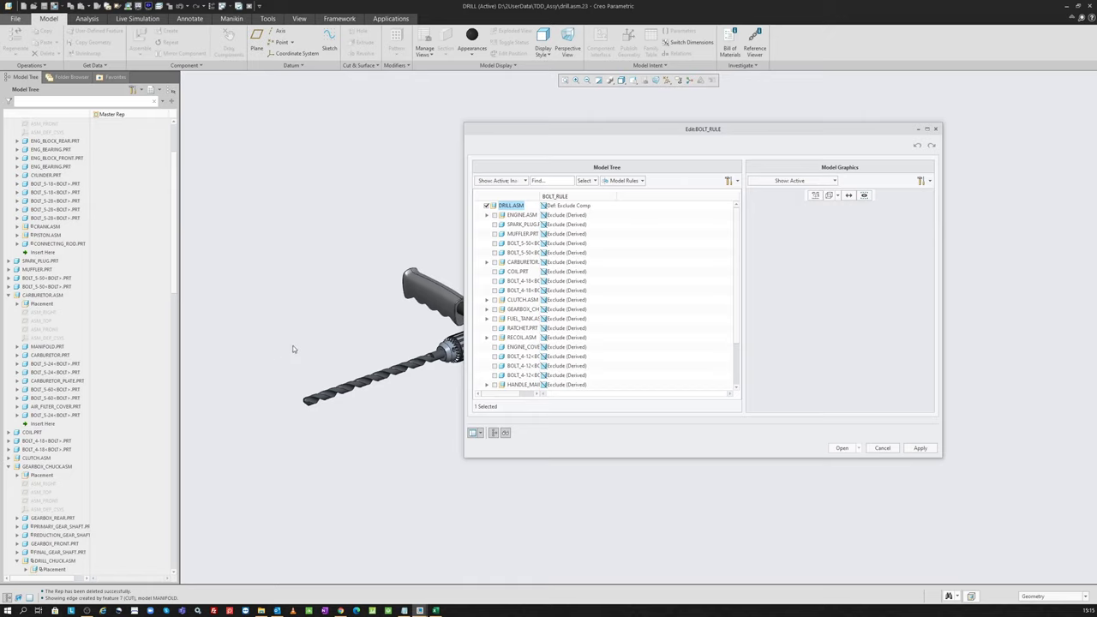
left_click(632, 181)
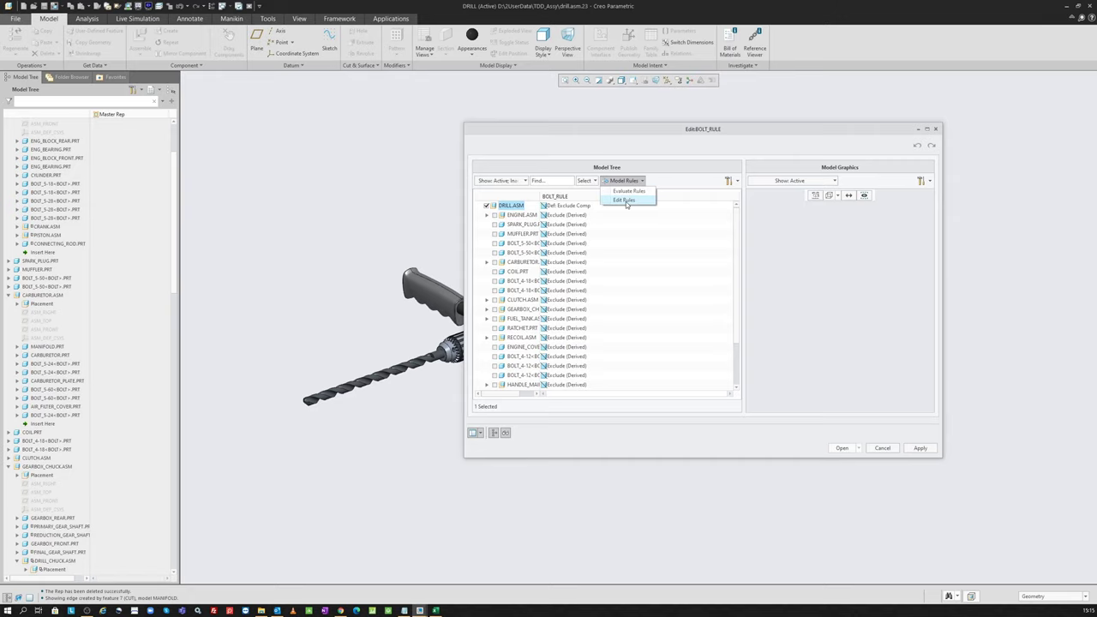
left_click(626, 200)
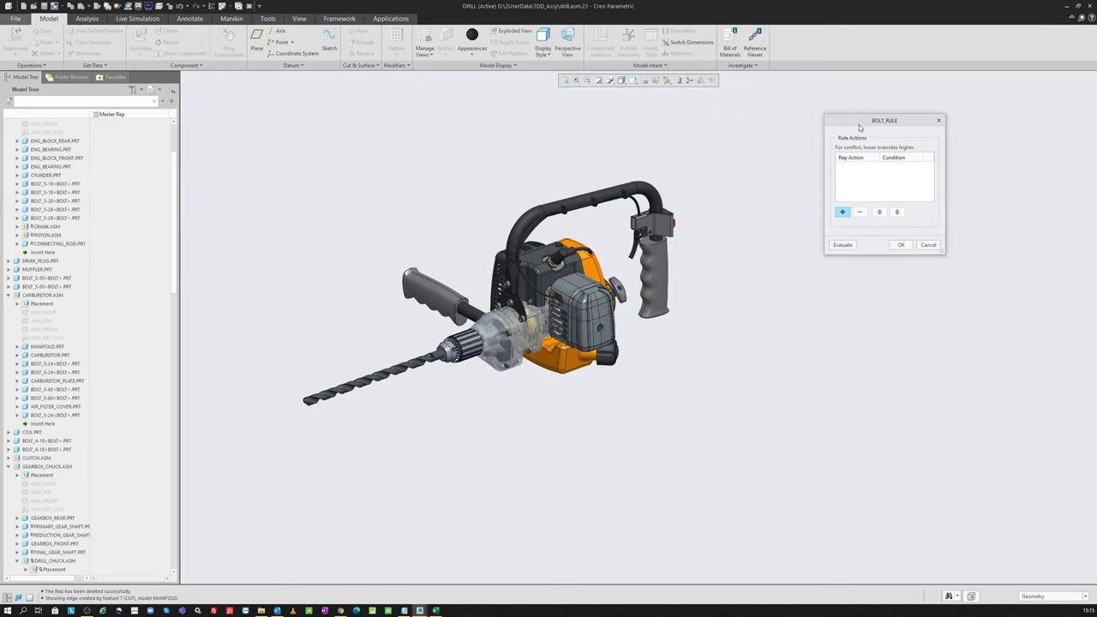
- Add a new rule action to BOLT_RULE with Rep Action set to Exclude
mouse_move(859, 127)
left_mouse_down()
mouse_move(782, 159)
mouse_move(764, 186)
left_mouse_up()
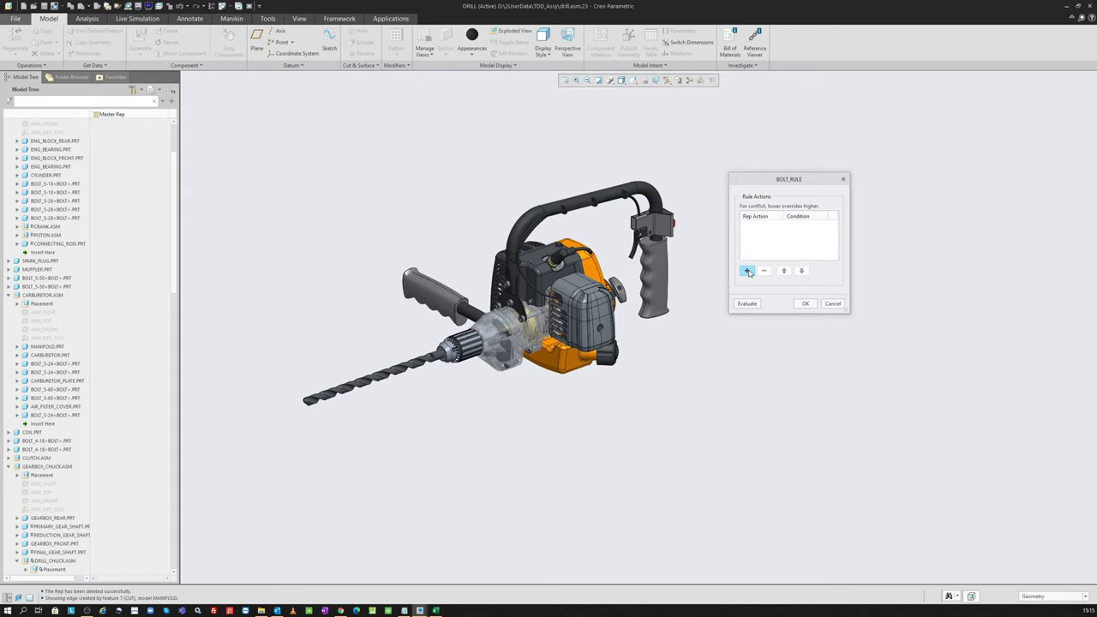
left_click(747, 272)
left_click(753, 228)
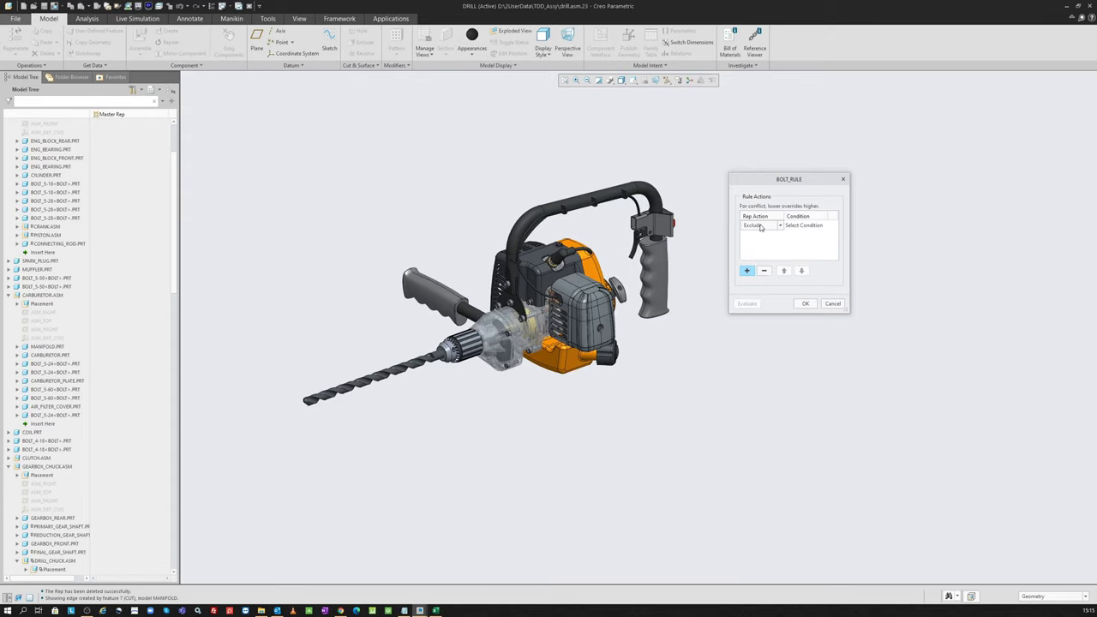
left_click(777, 226)
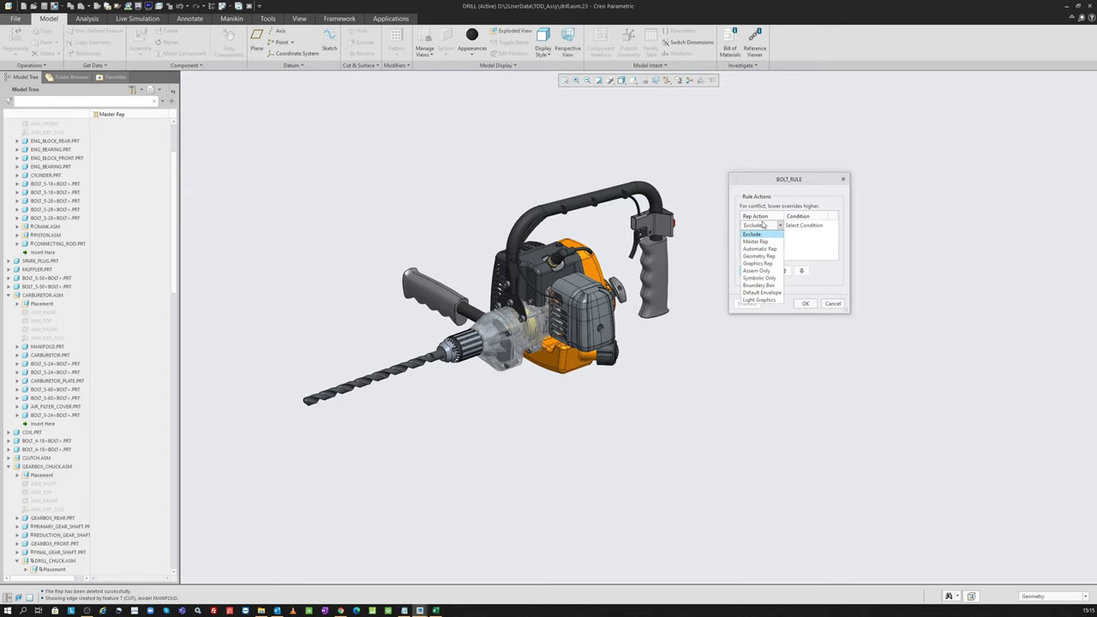
left_click(754, 234)
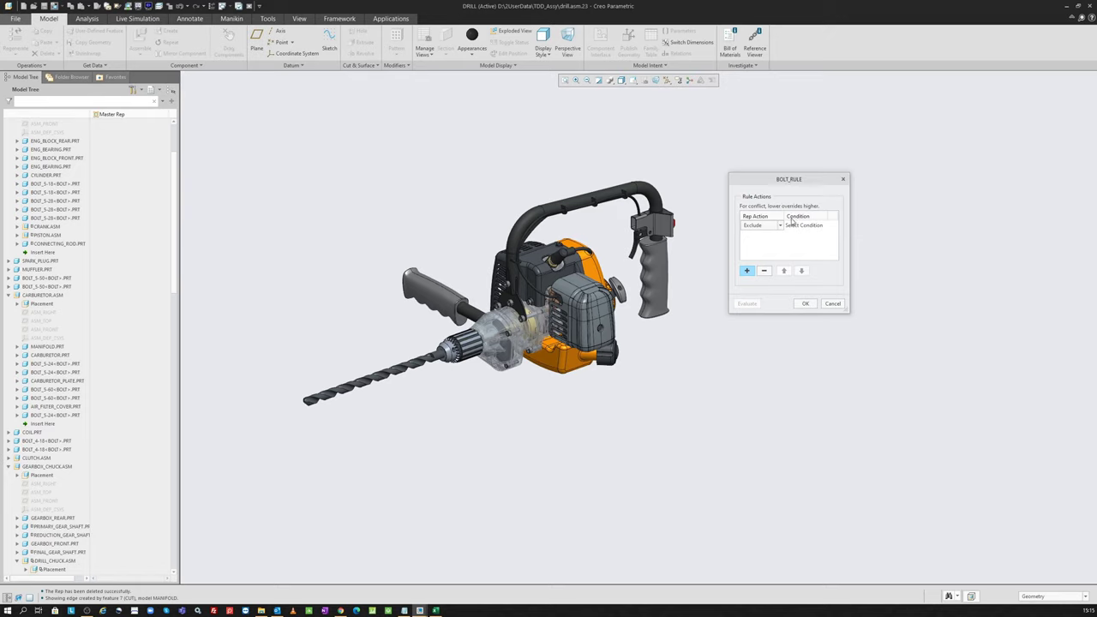
left_click(773, 226)
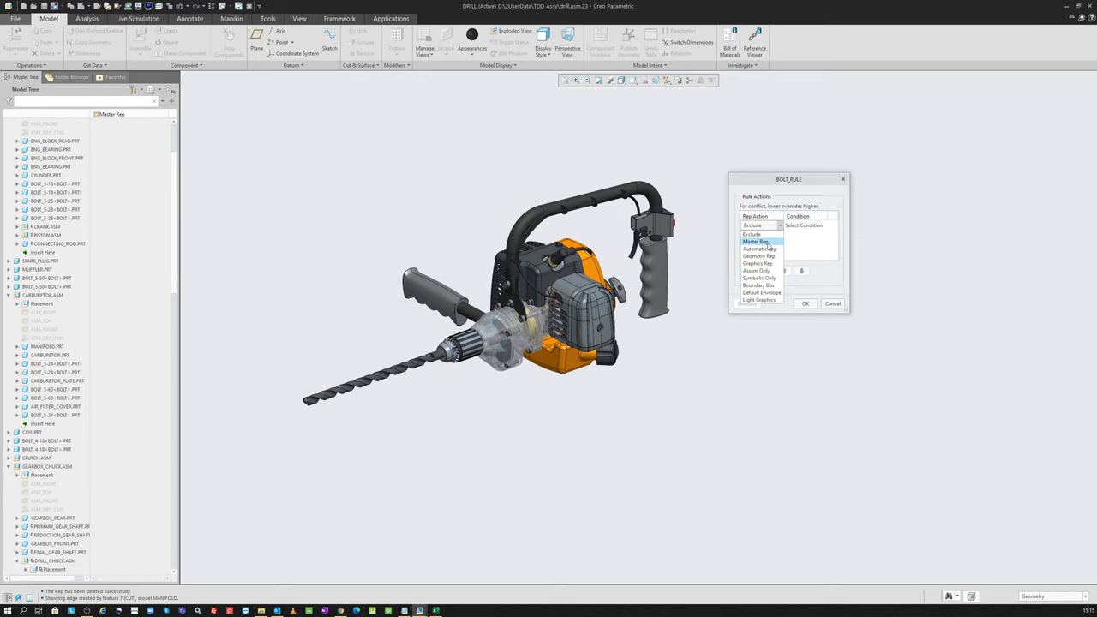
left_click(771, 234)
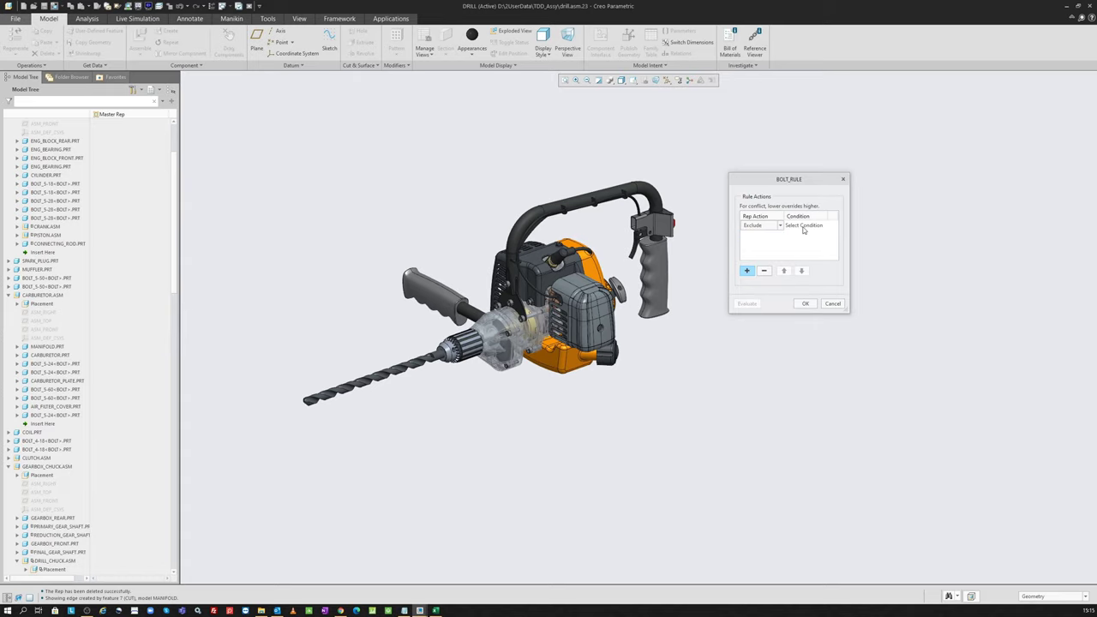
- Create a new condition for the Exclude rule in the Rule Editor
left_click(804, 227)
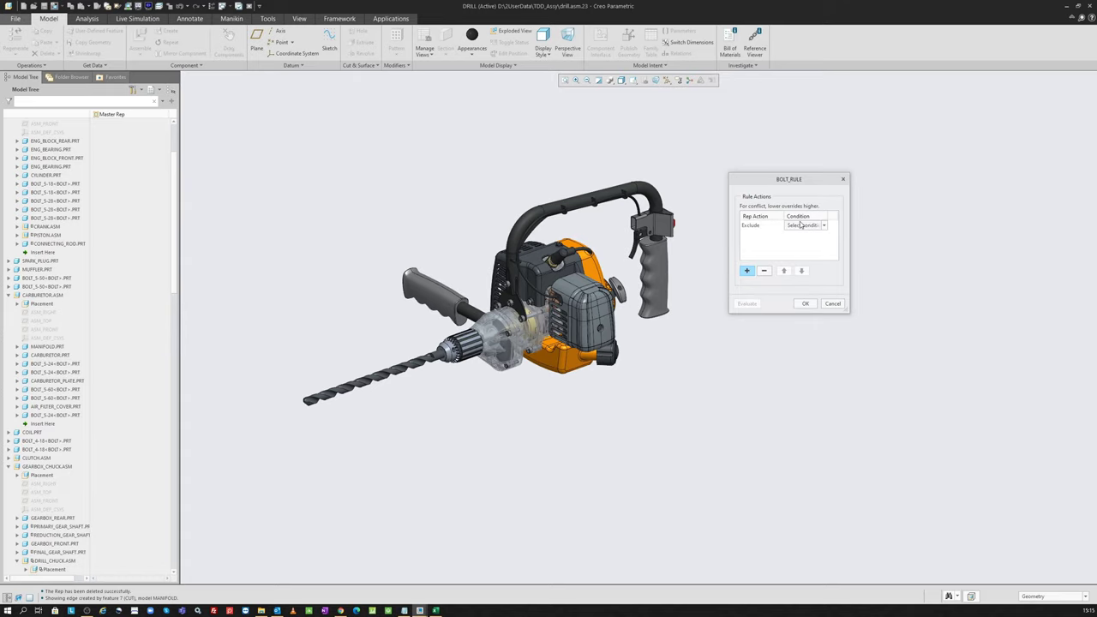
left_click(792, 225)
left_click(803, 234)
left_click(792, 225)
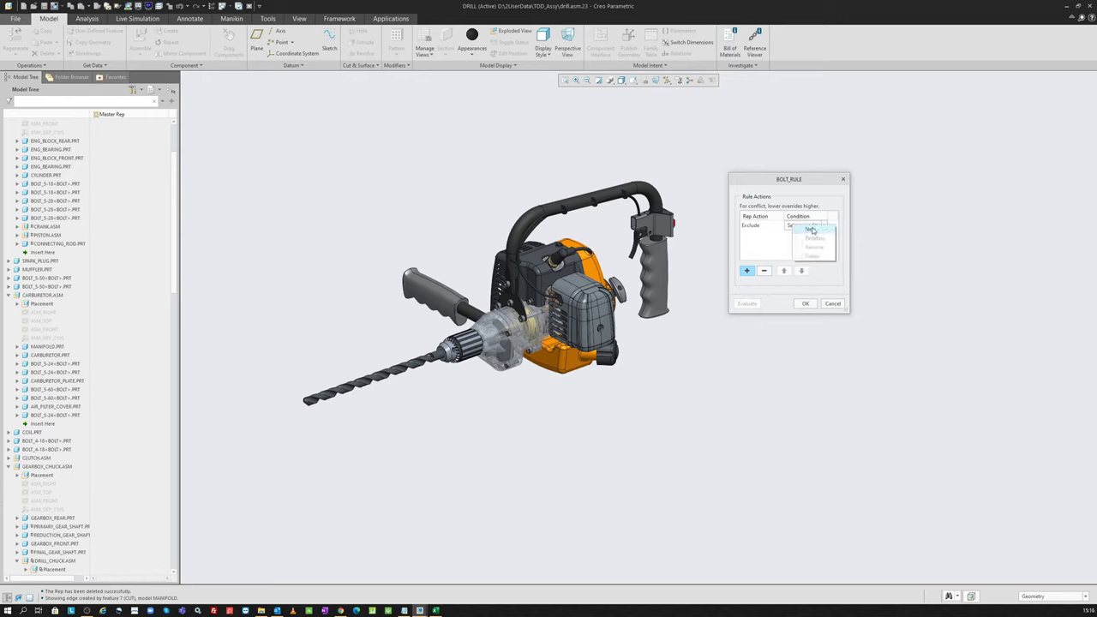
left_click(811, 230)
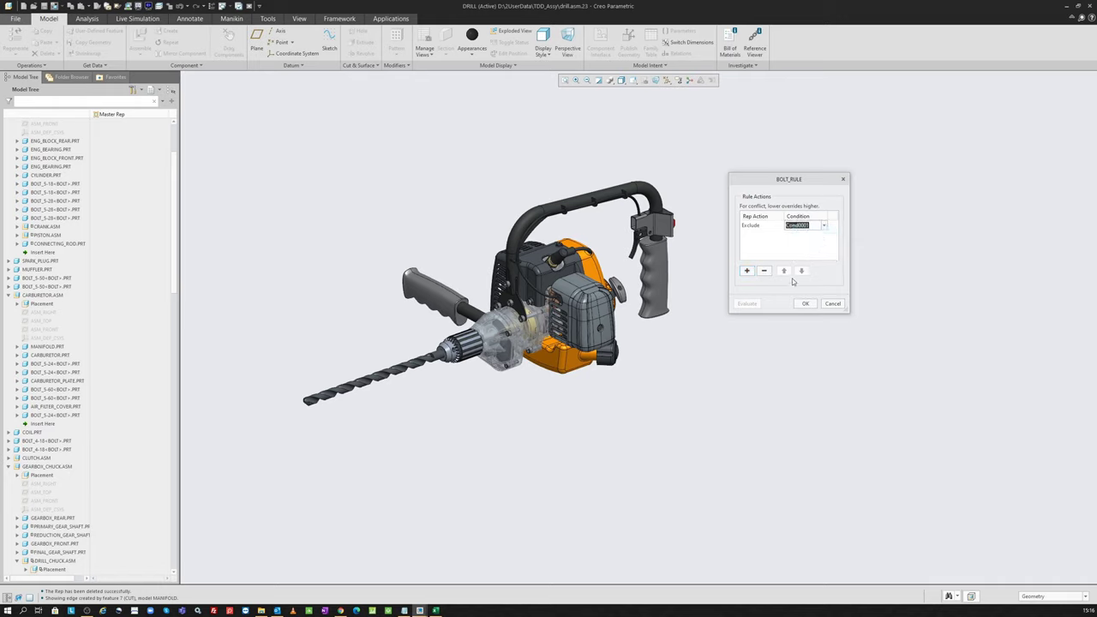
type("No_Bolt")
key("Return")
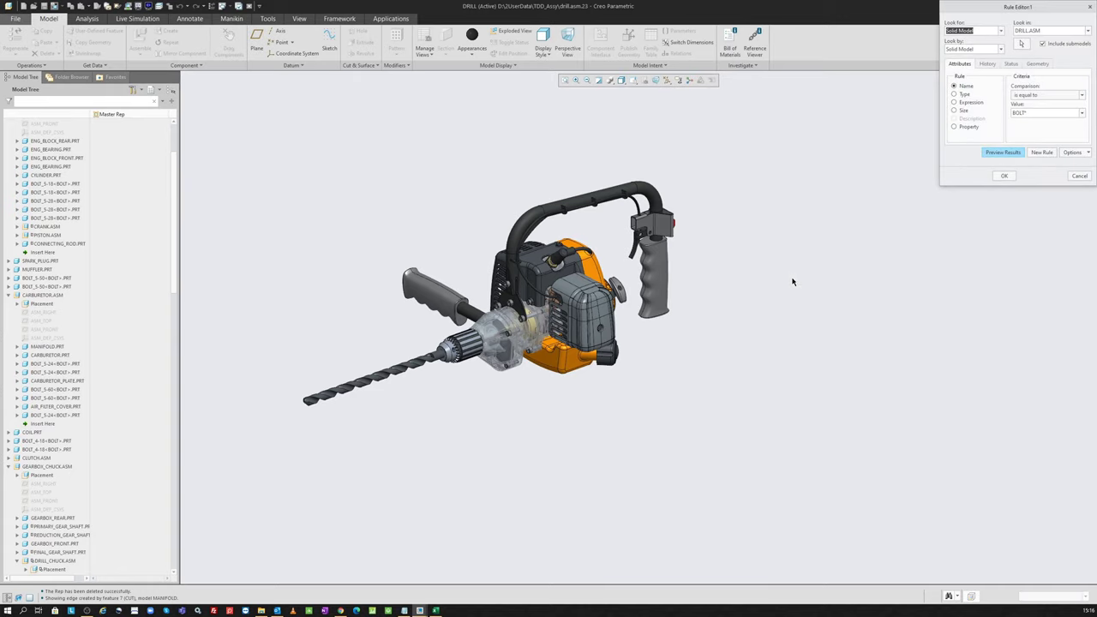
- Set the condition to Name equal to BOLT*, select all 32 matching bolts, and accept Exclude
left_click_drag(991, 14, 807, 175)
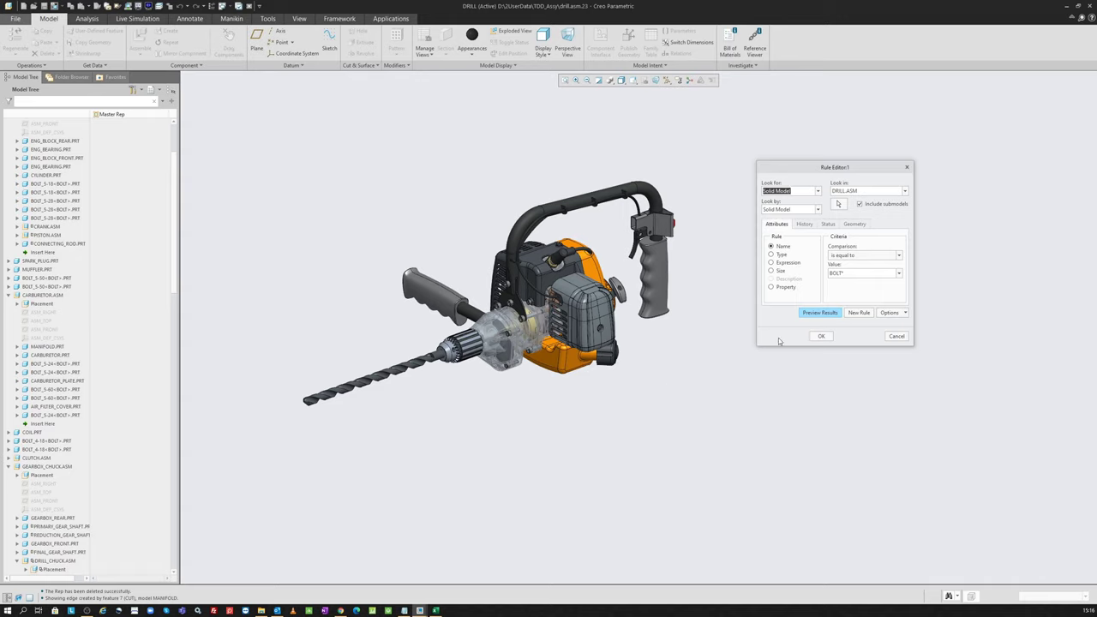
double_click(851, 276)
left_click(856, 271)
left_click(832, 310)
left_click(799, 379)
key("ctrl+a")
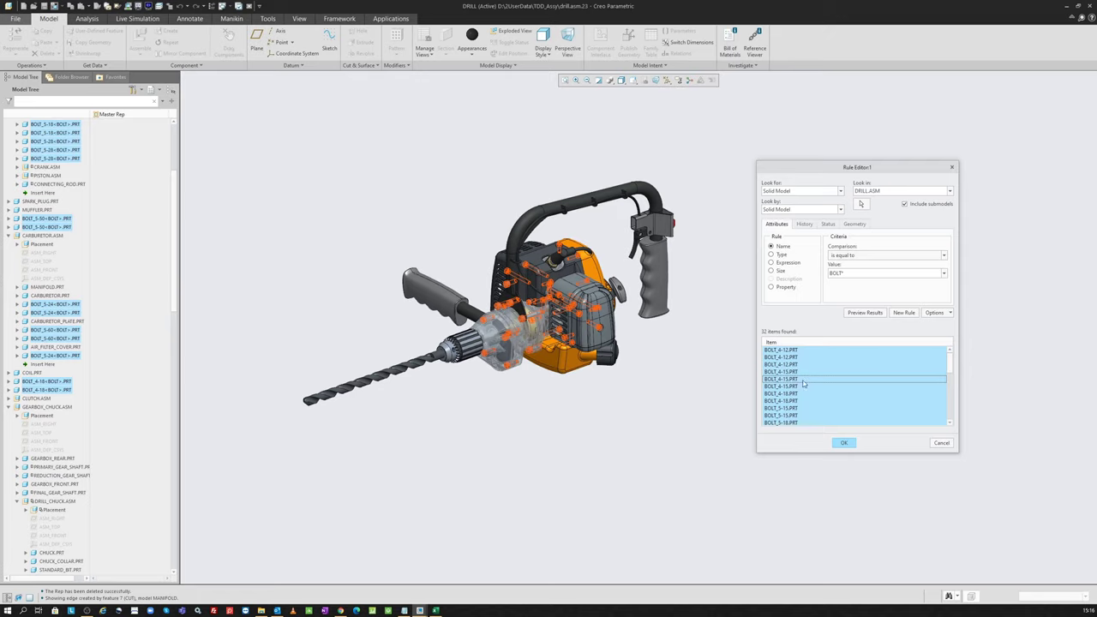
left_click(844, 444)
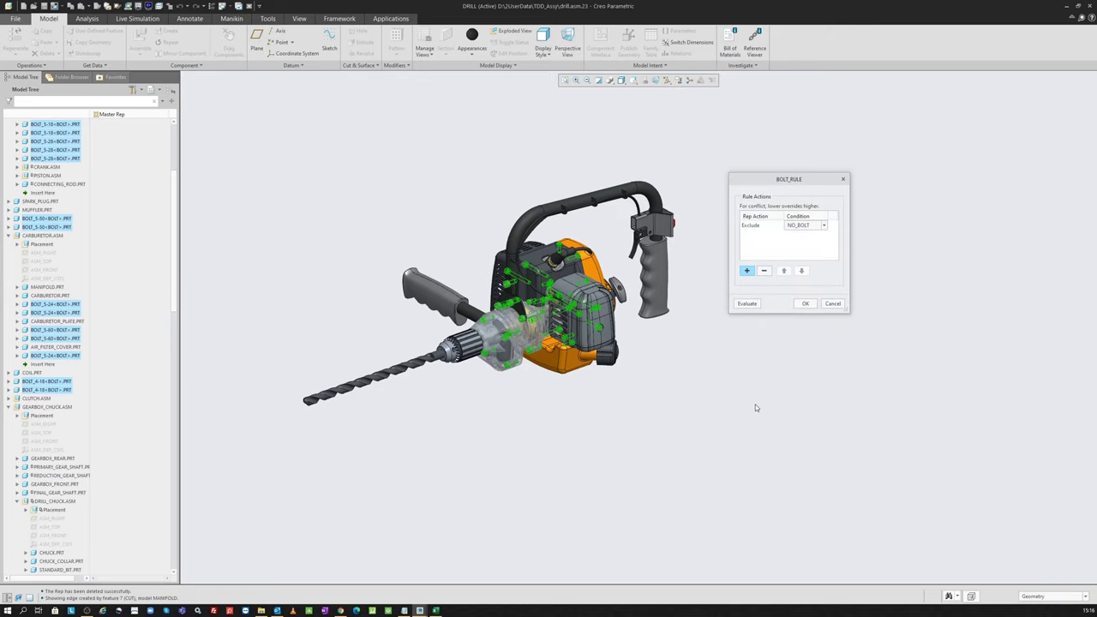
left_click(807, 306)
left_click_drag(636, 131, 765, 129)
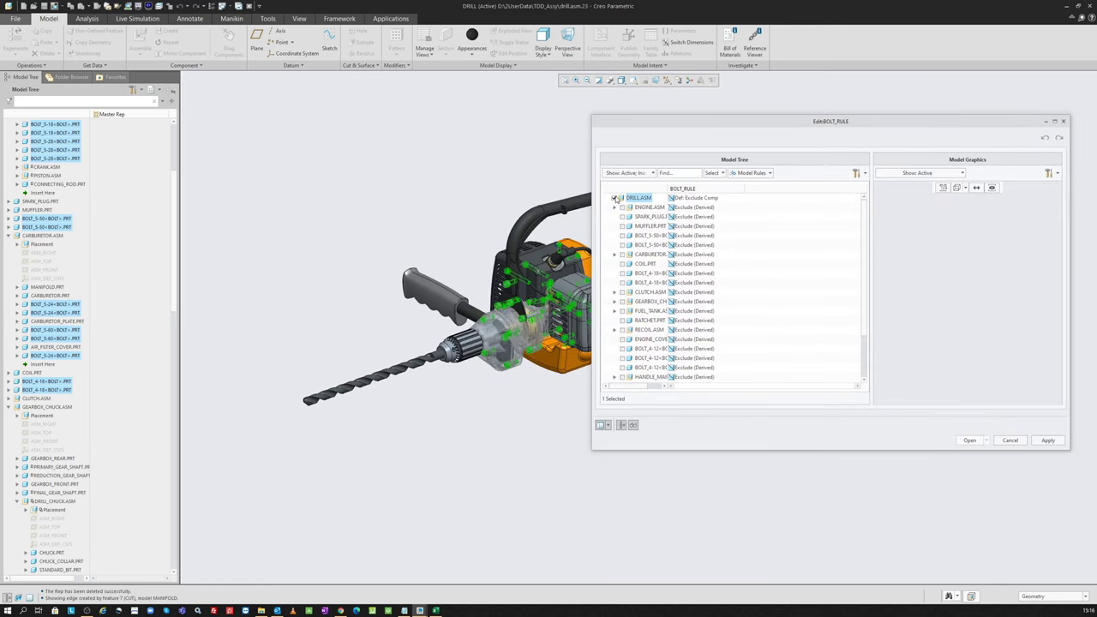
- Set DRILL.ASM's default to Master Rep, evaluate the model rules, and activate BOLT_RULE
left_click(615, 197)
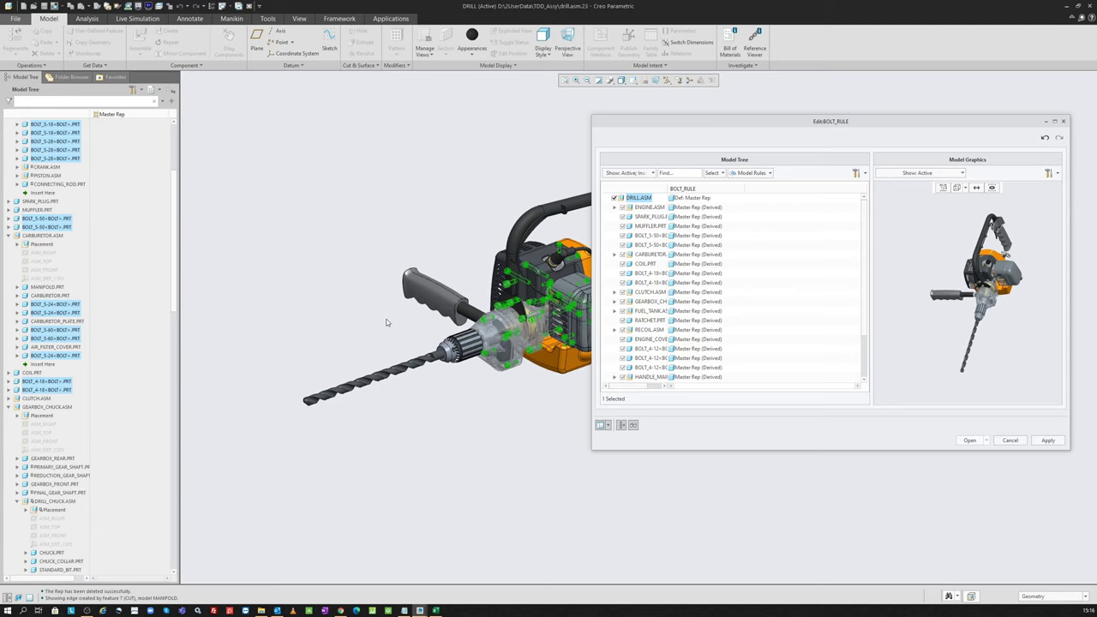
scroll(956, 301, "down", 3)
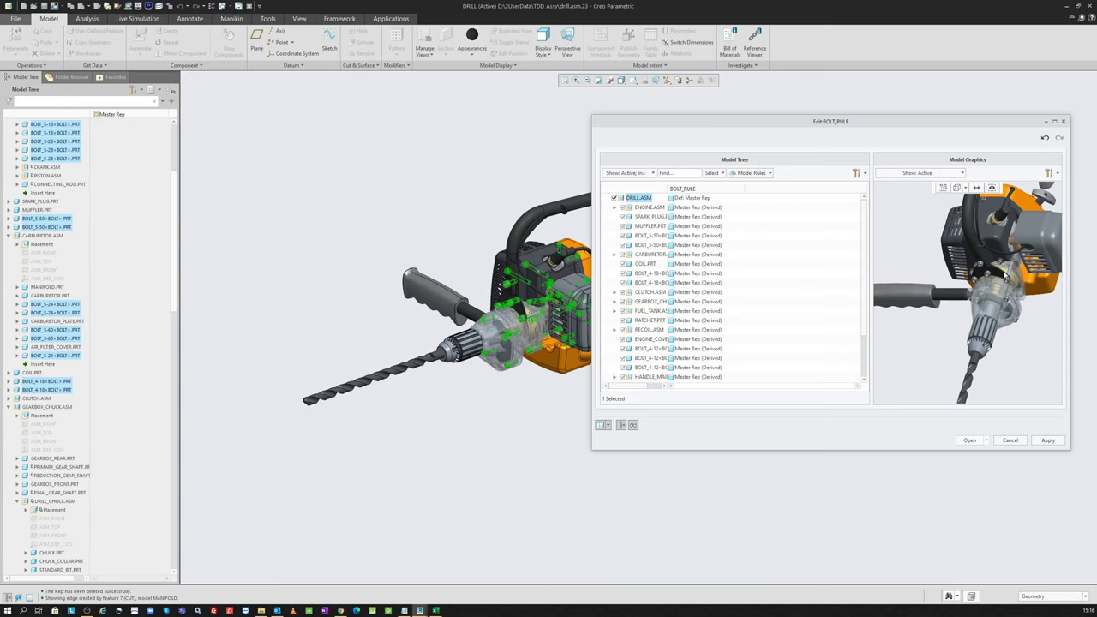
scroll(994, 288, "down", 3)
left_click(753, 173)
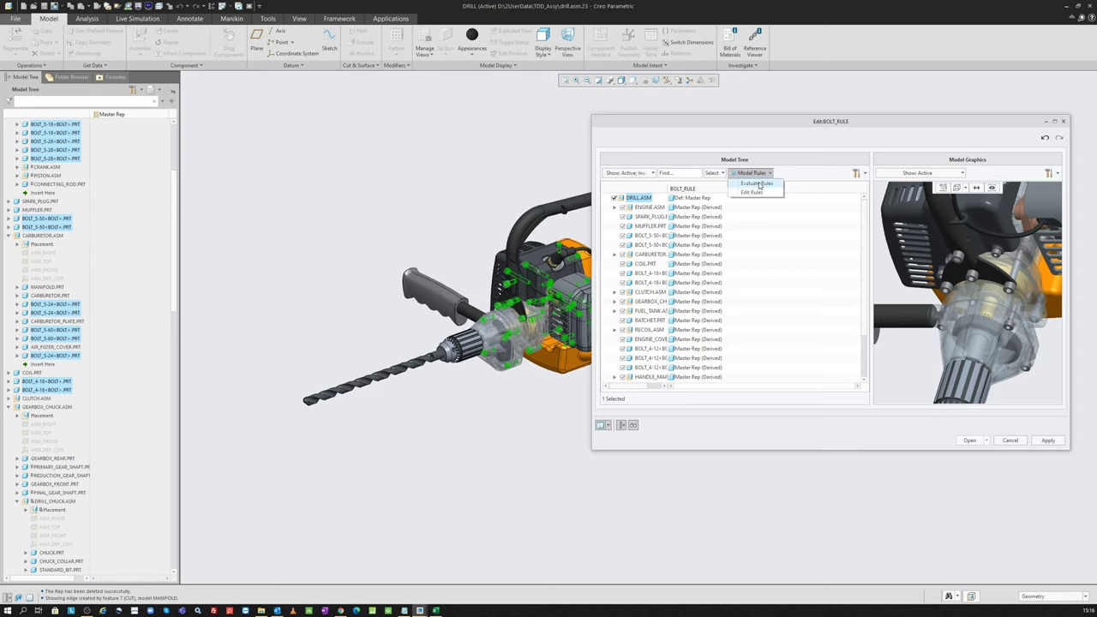
left_click(756, 184)
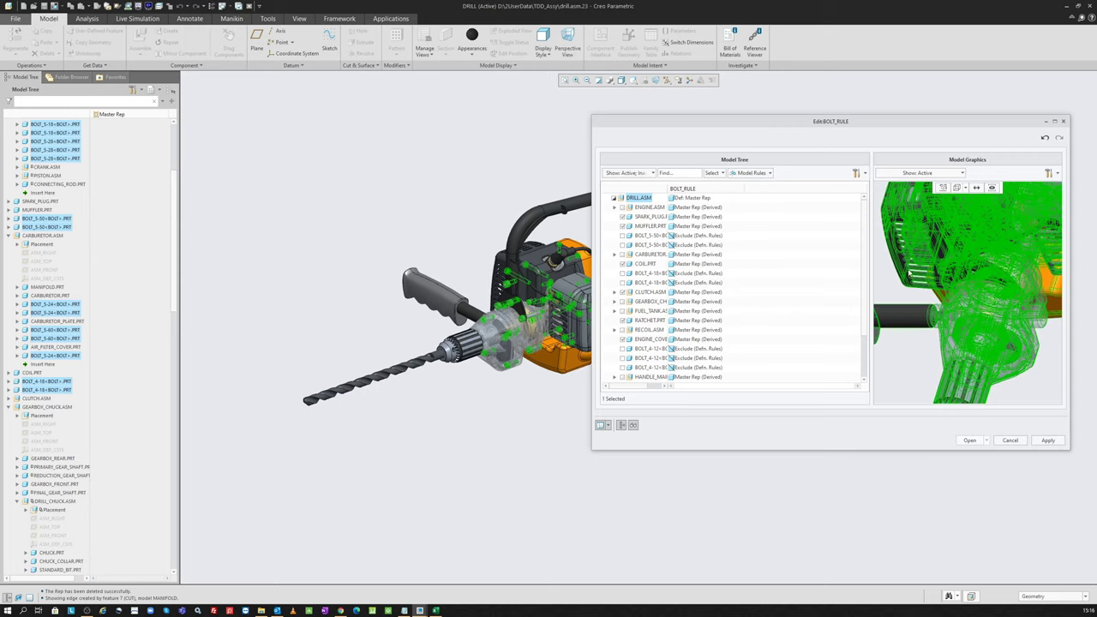
left_click(884, 285)
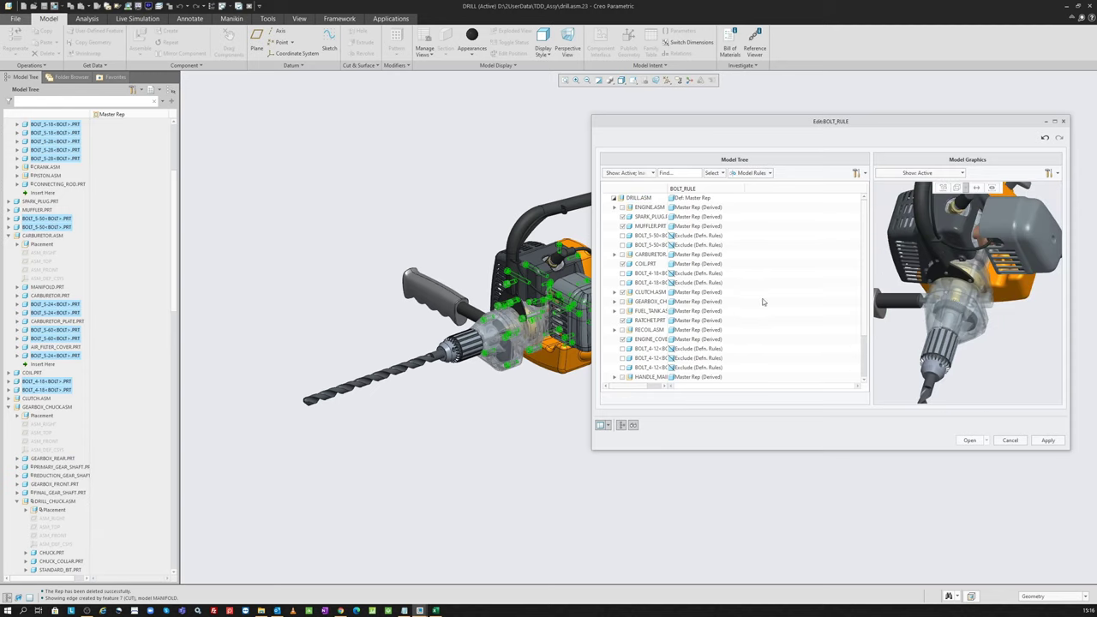
scroll(971, 268, "up", 5)
scroll(971, 268, "down", 3)
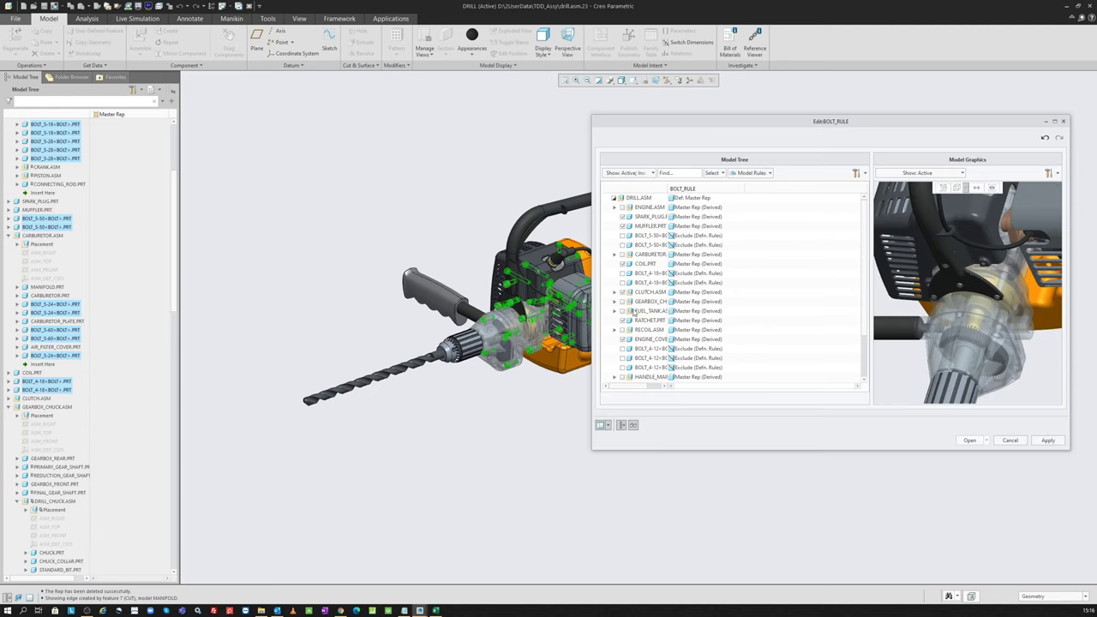
left_click(968, 440)
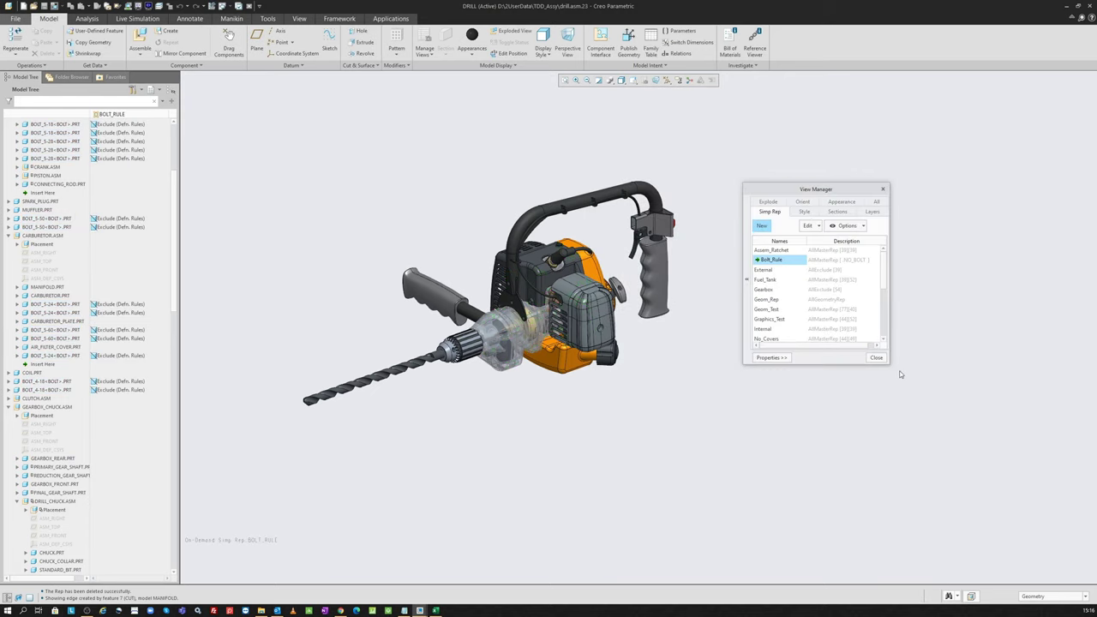
- Close View Manager and start Assemble to browse the in-session files
left_click(876, 358)
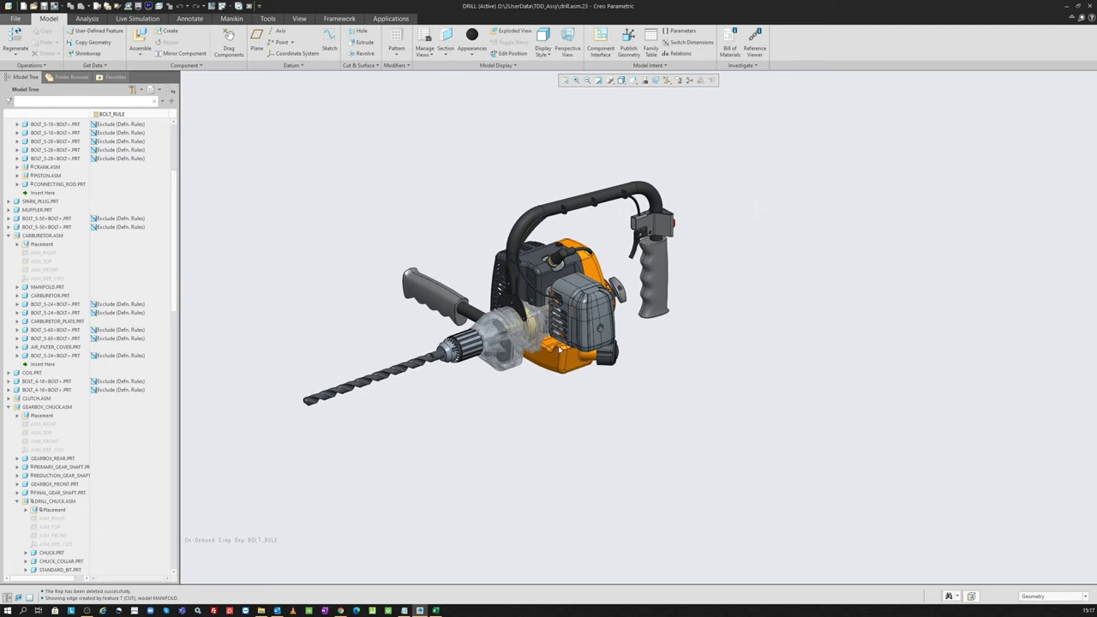
scroll(500, 336, "up", 3)
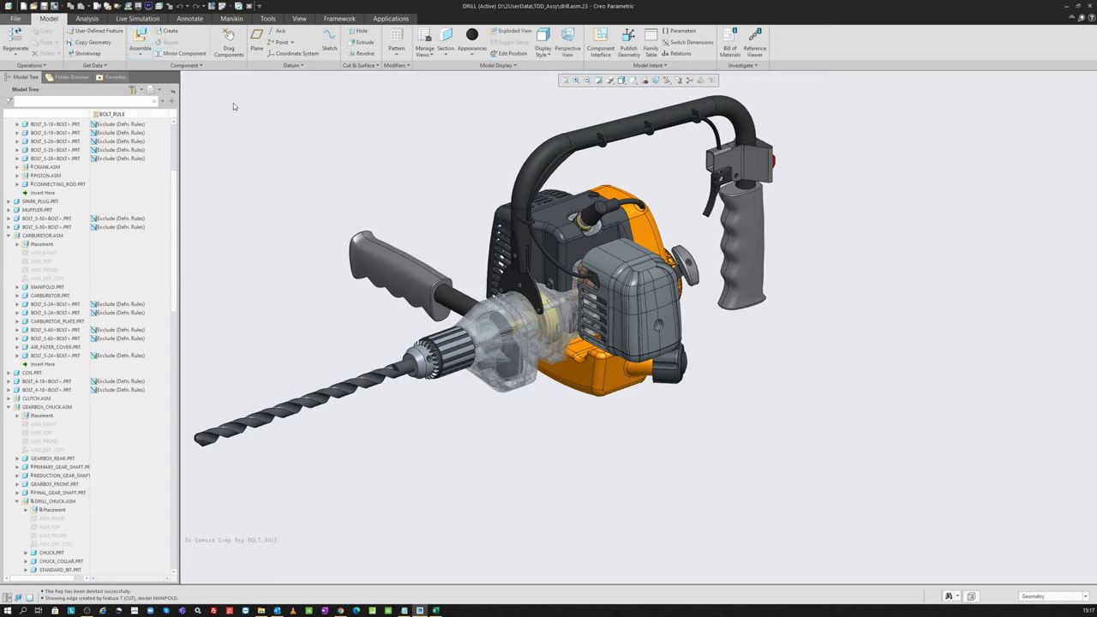
left_click(142, 34)
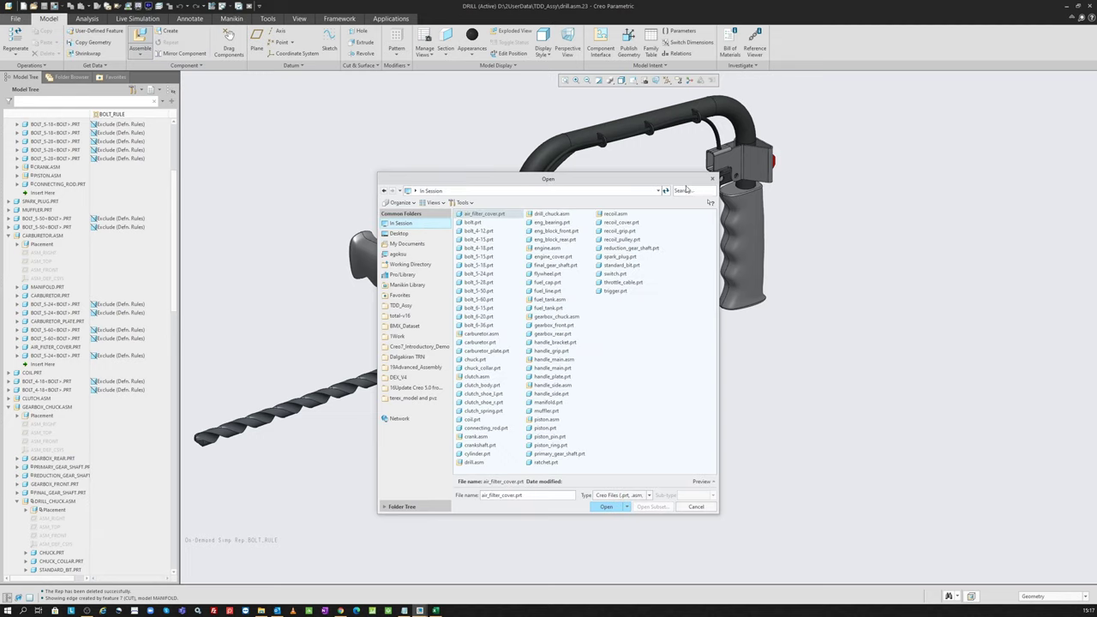
- Add bolt_4-18.prt from session to the drill as an unconstrained, packaged component
left_click(696, 189)
type("bolt")
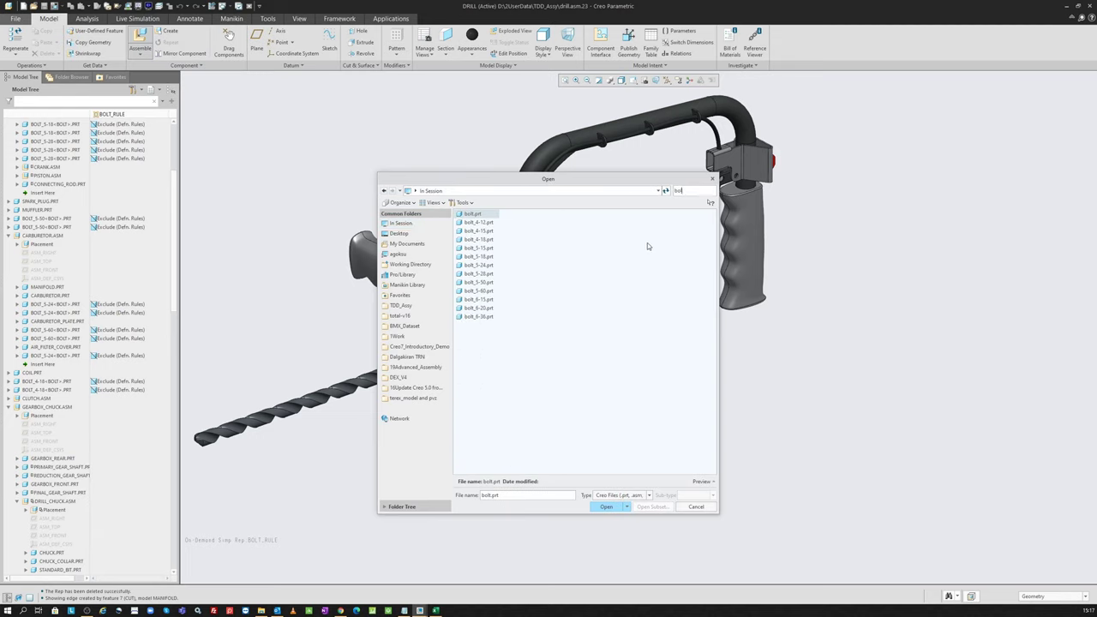
double_click(479, 240)
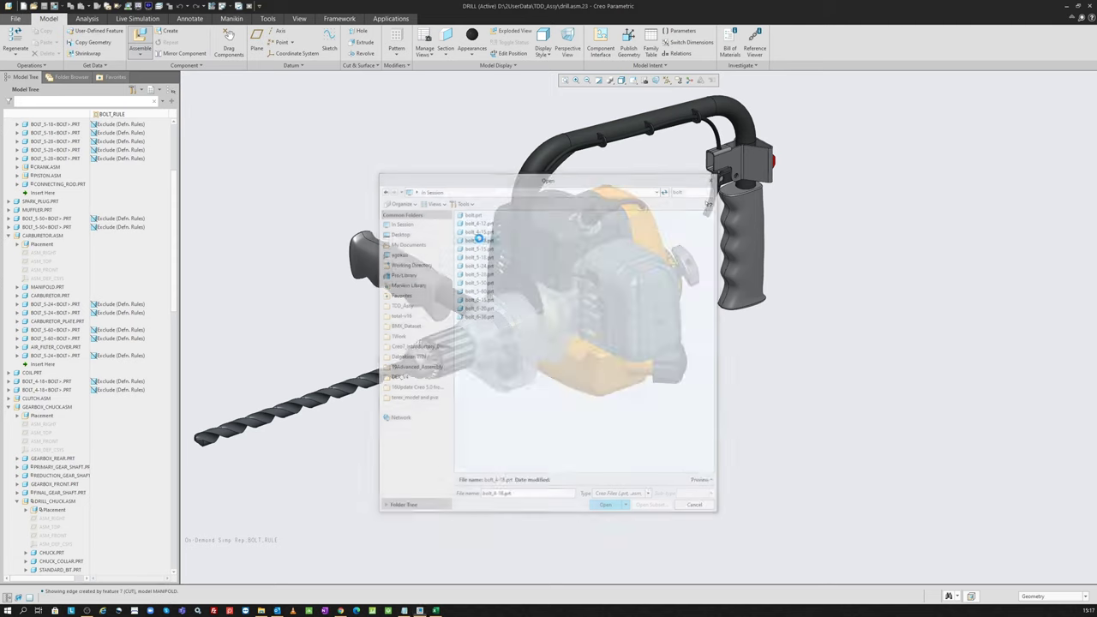
left_click(25, 42)
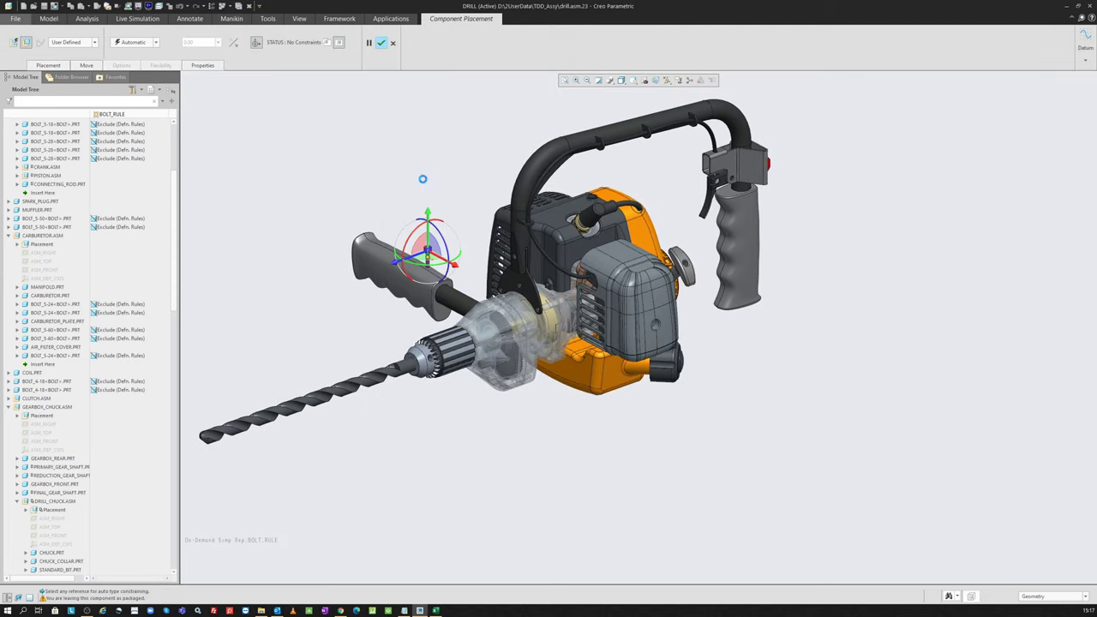
middle_click(421, 182)
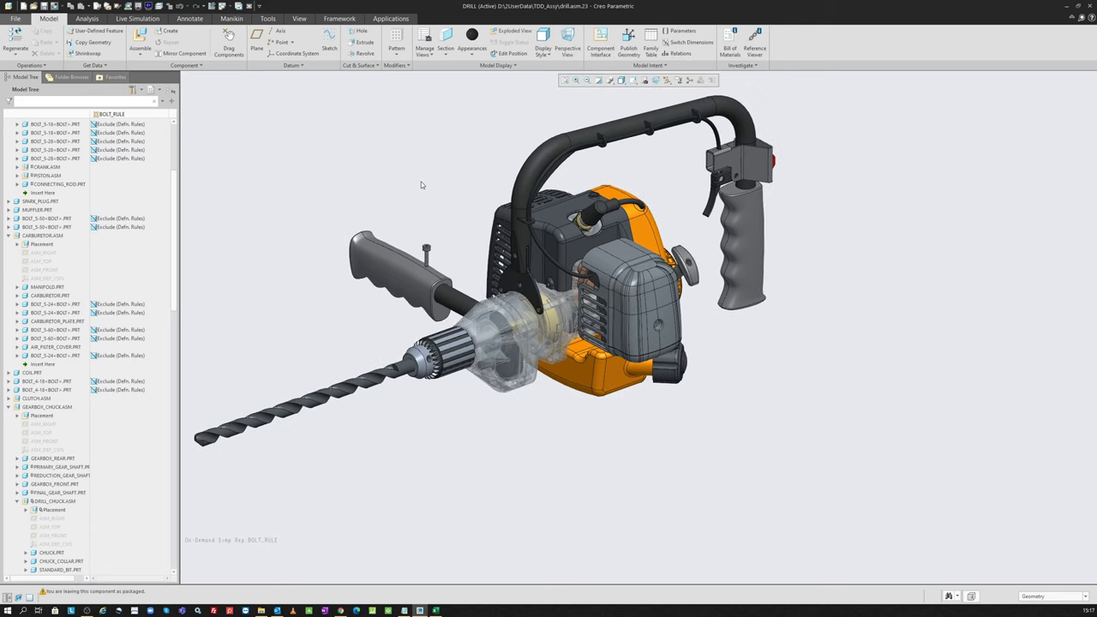
left_click(646, 81)
- Re-evaluate Bolt_Rule's model rules and verify the new BOLT_4-18 bolt is excluded
left_click_drag(971, 130, 805, 144)
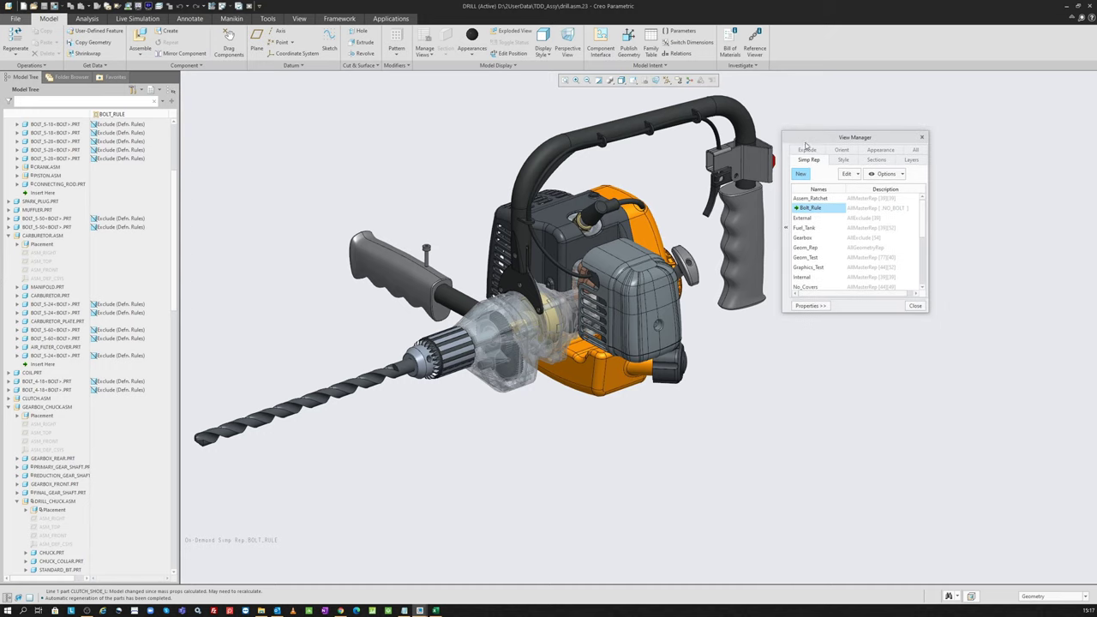
right_click(820, 208)
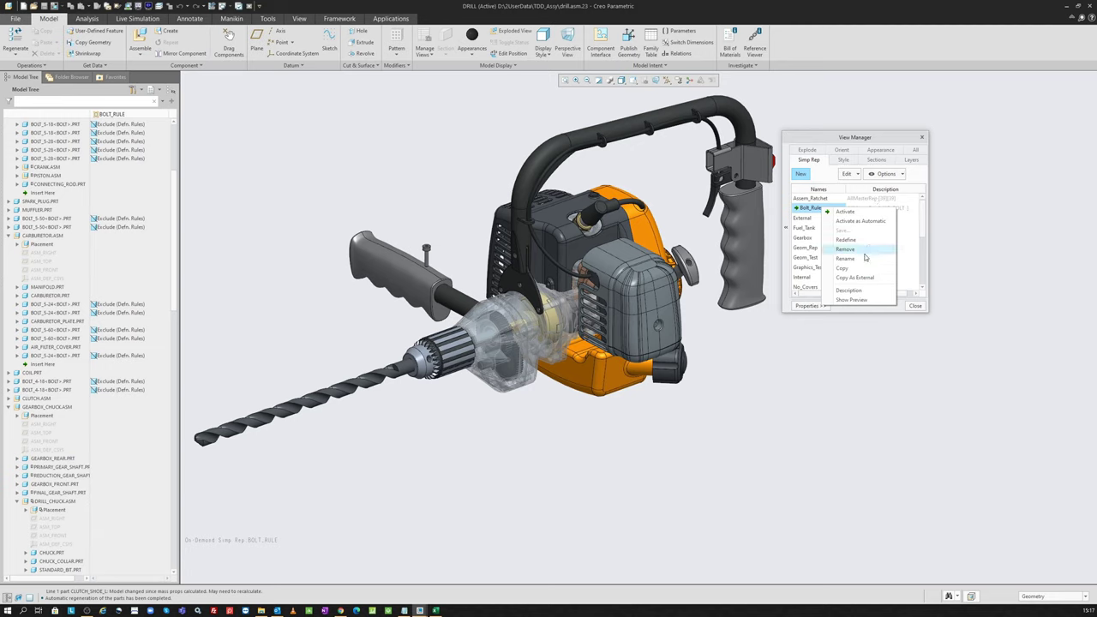
left_click(817, 211)
left_click(847, 175)
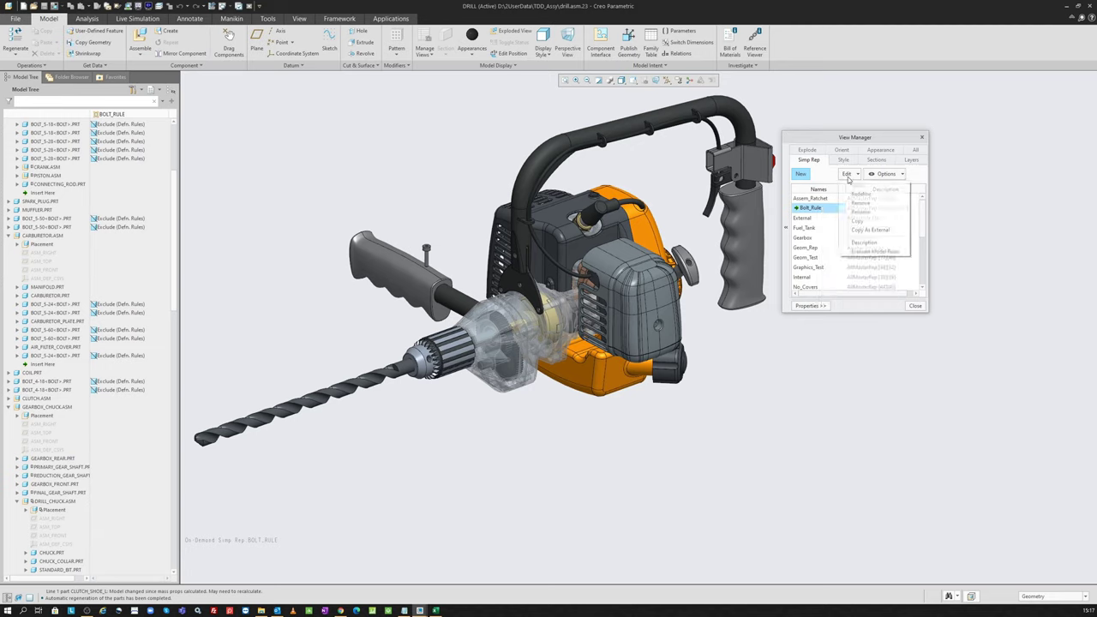
left_click(871, 252)
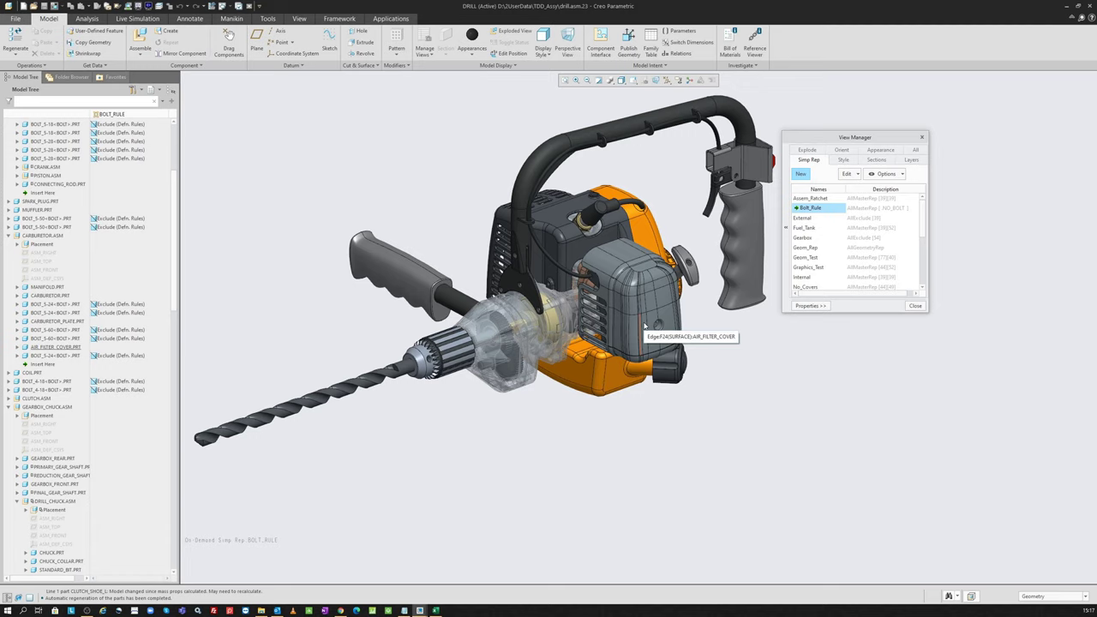
left_click(915, 306)
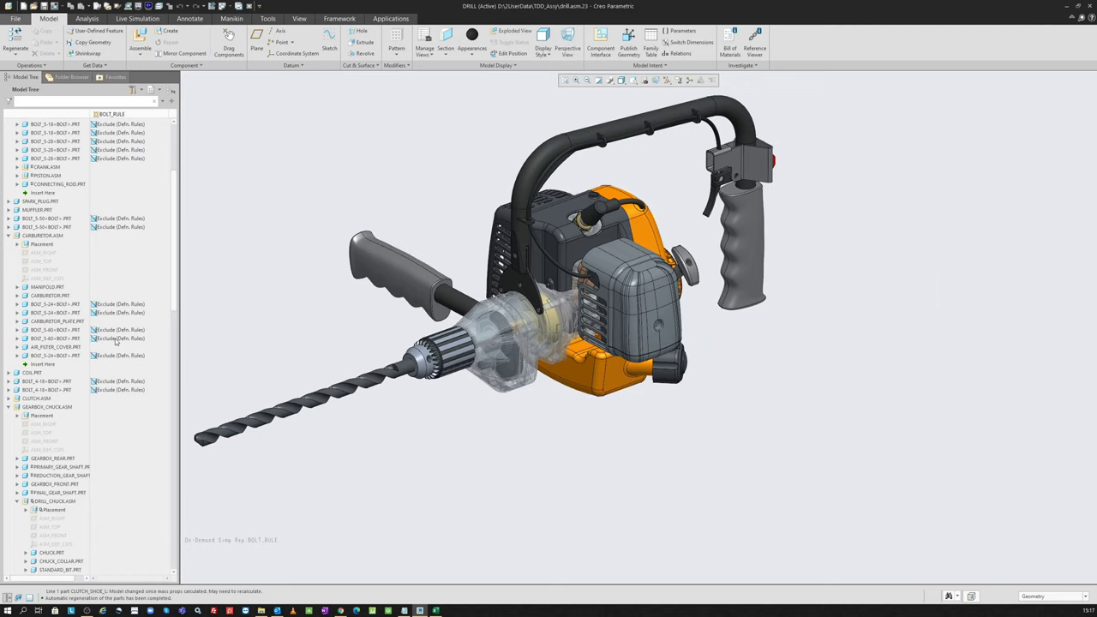
scroll(112, 384, "down", 10)
scroll(112, 385, "down", 3)
left_click(47, 528)
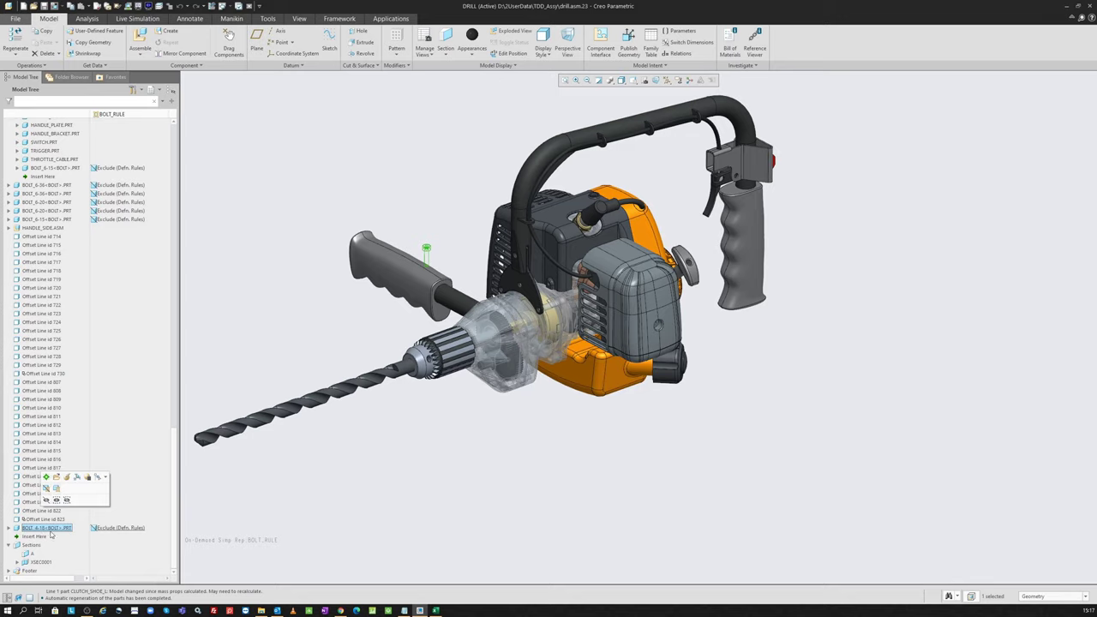
left_click(432, 172)
scroll(571, 324, "down", 3)
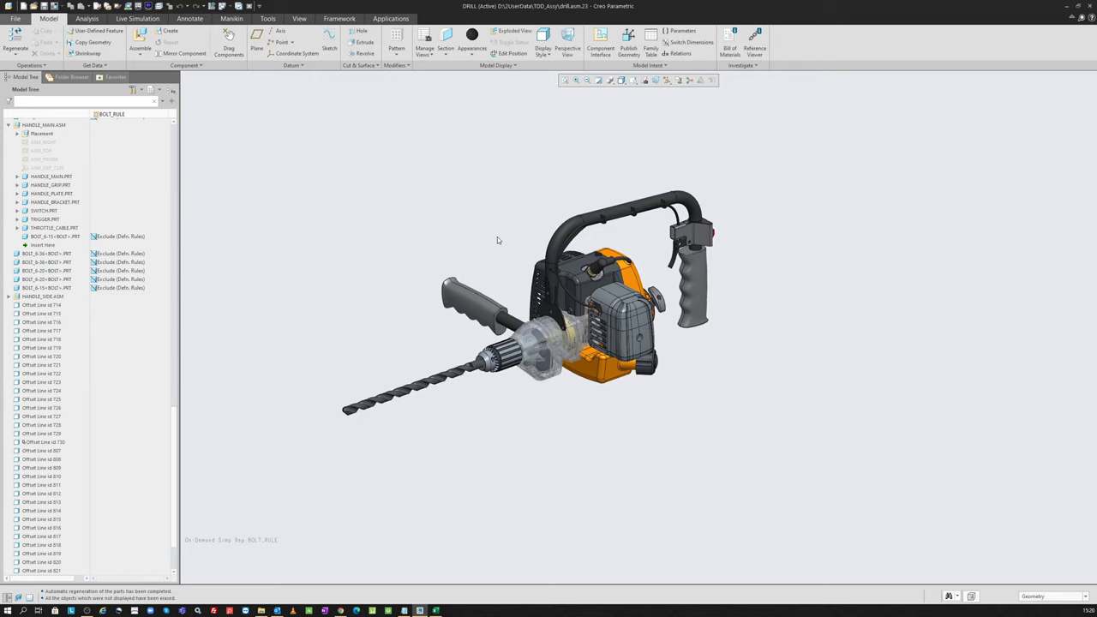
- Create an empty drawing named DRILL_BOM with drill.asm as its default model
key("ctrl+n")
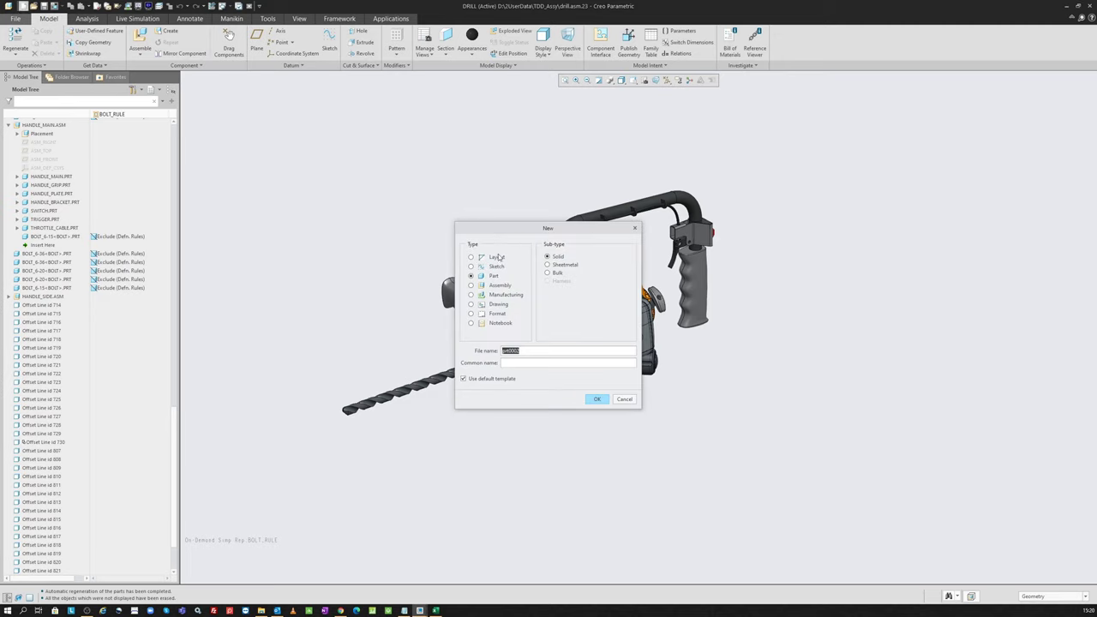
left_click(506, 305)
type("drill_bom")
key("Return")
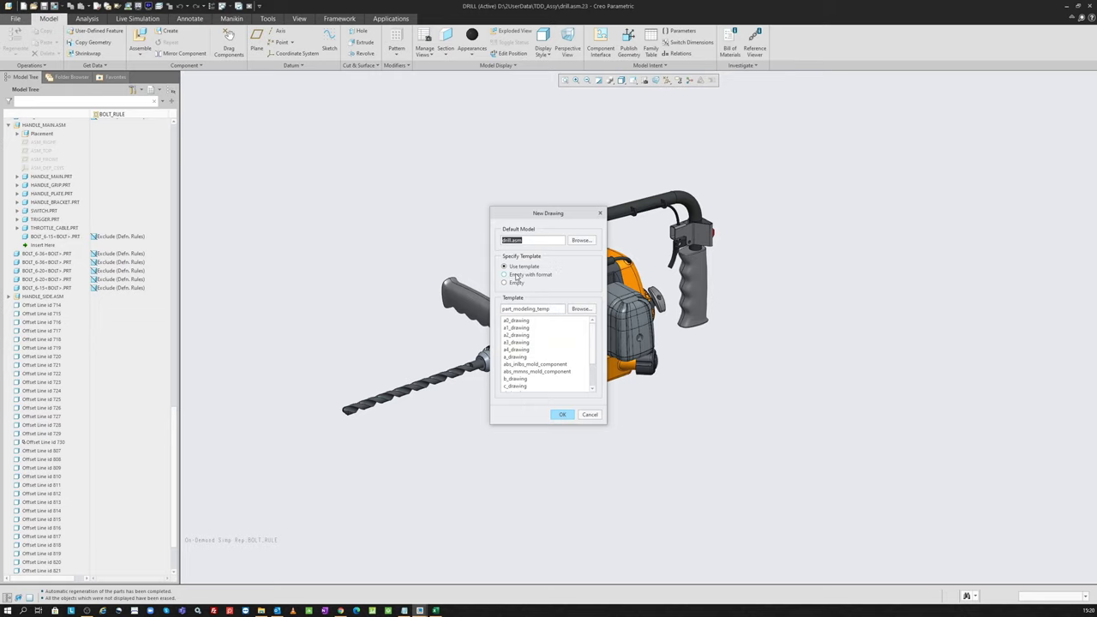
left_click(506, 283)
key("Return")
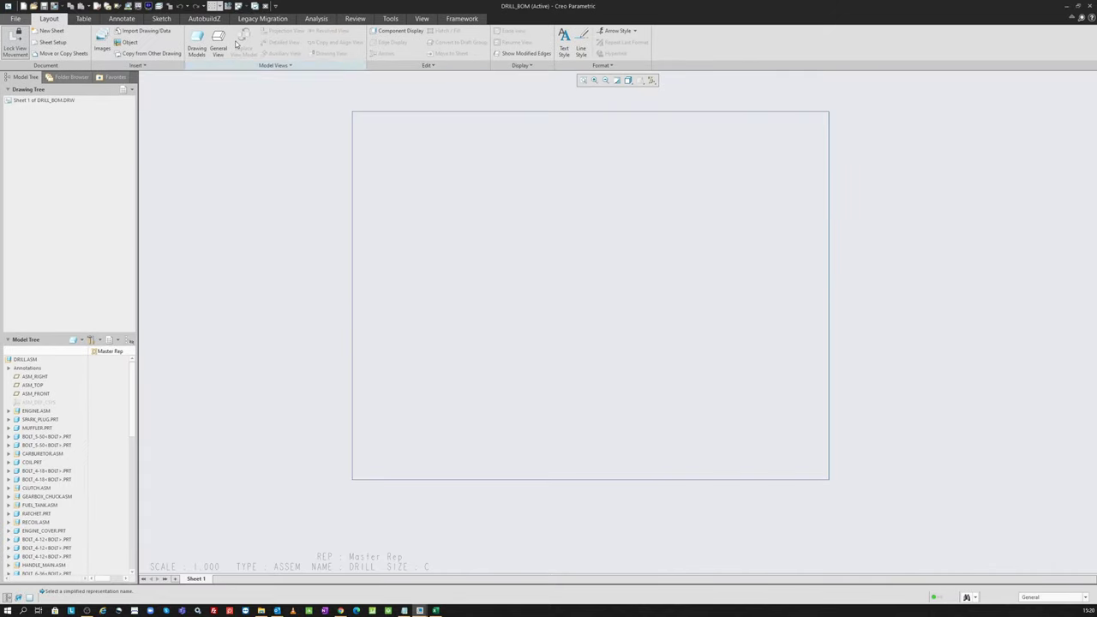
- Place a general view of the drill on the sheet and review its hidden-line display style
left_click(219, 43)
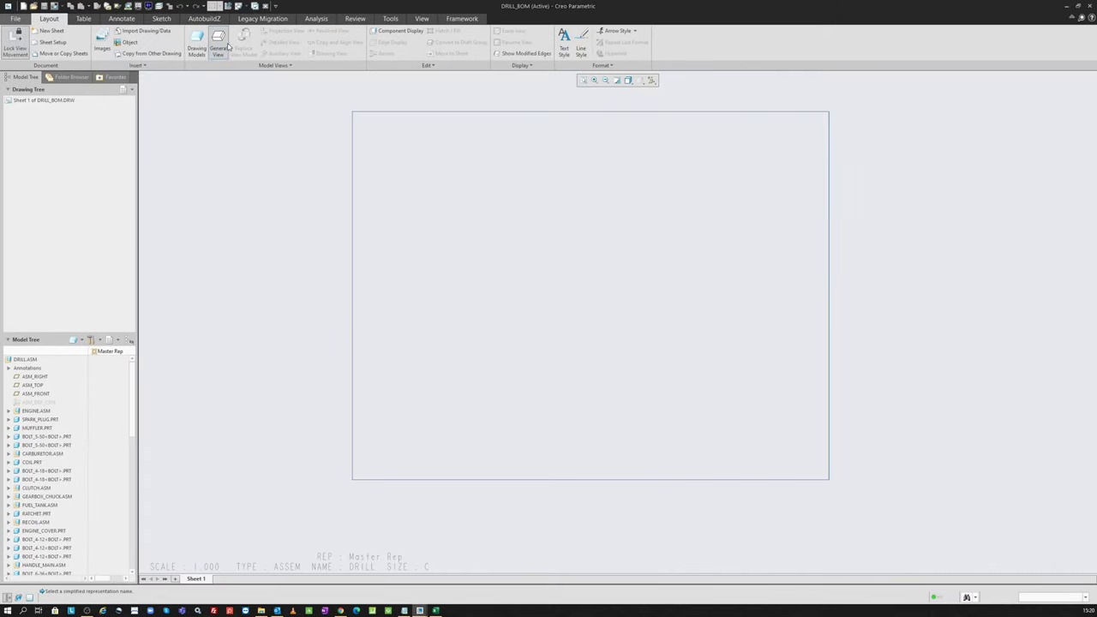
key("Return")
left_click(507, 218)
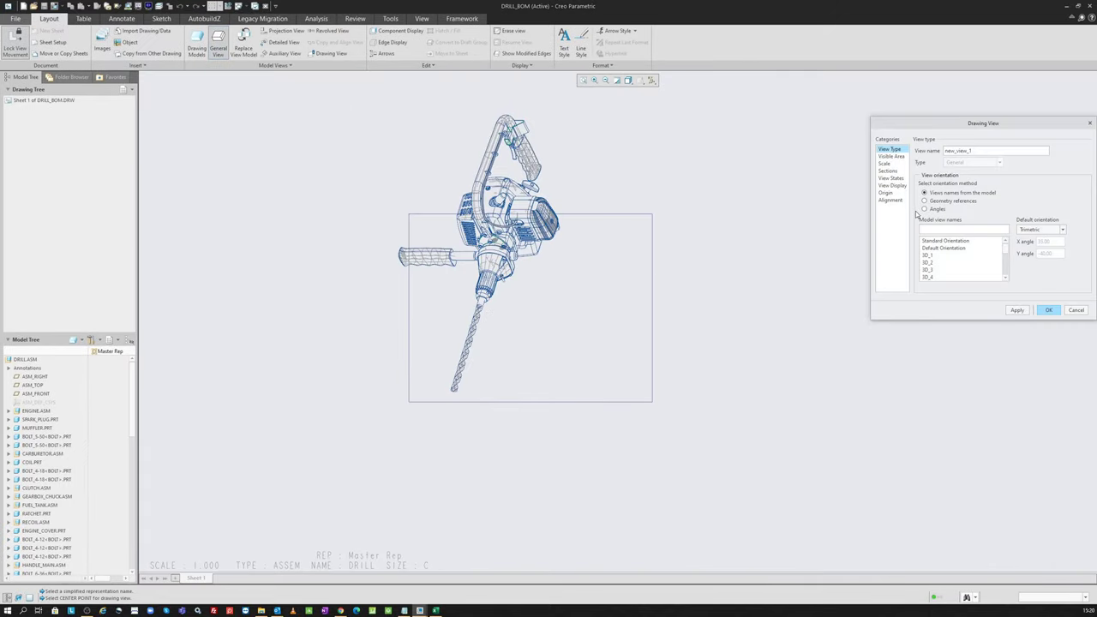
left_click(891, 185)
left_click(980, 161)
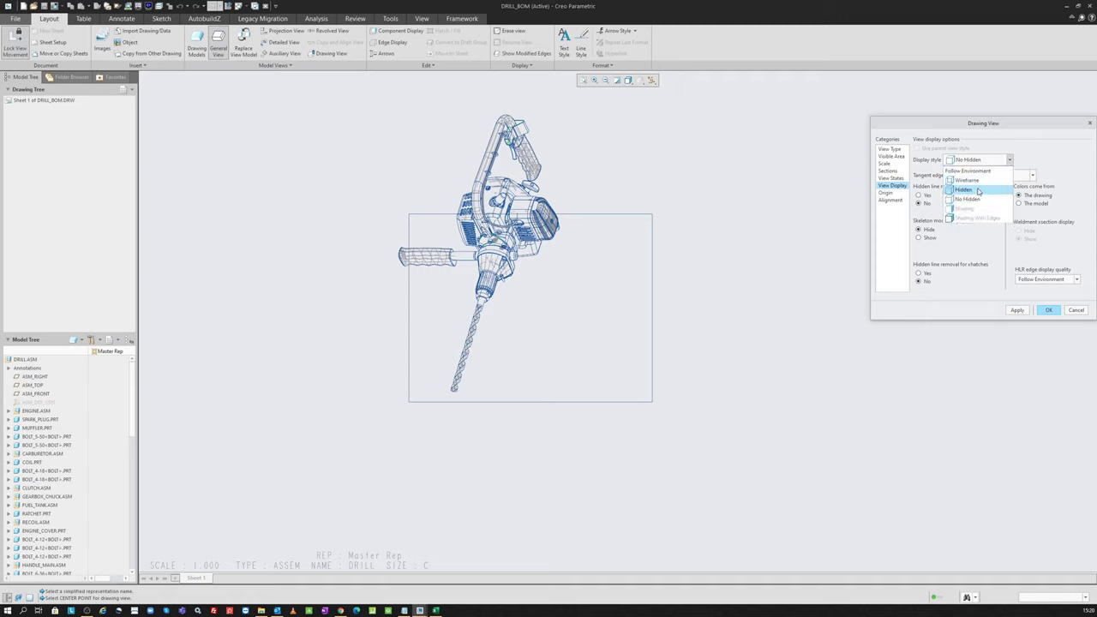
left_click(989, 182)
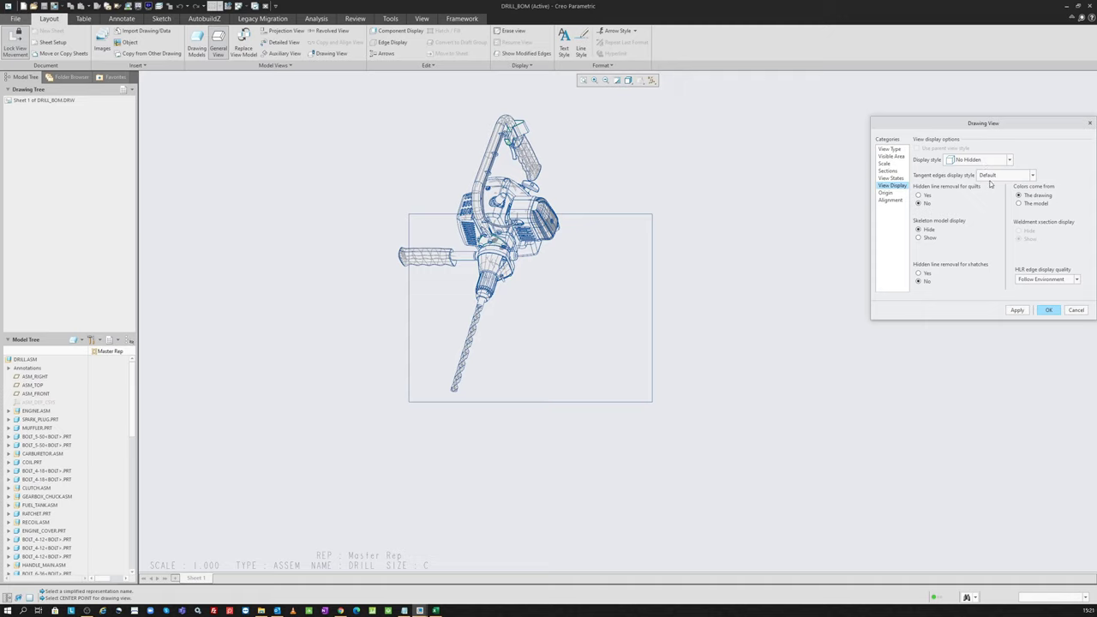
- Orient the drill view to 3D_1 at a custom scale of 0.500 and place it
left_click(889, 149)
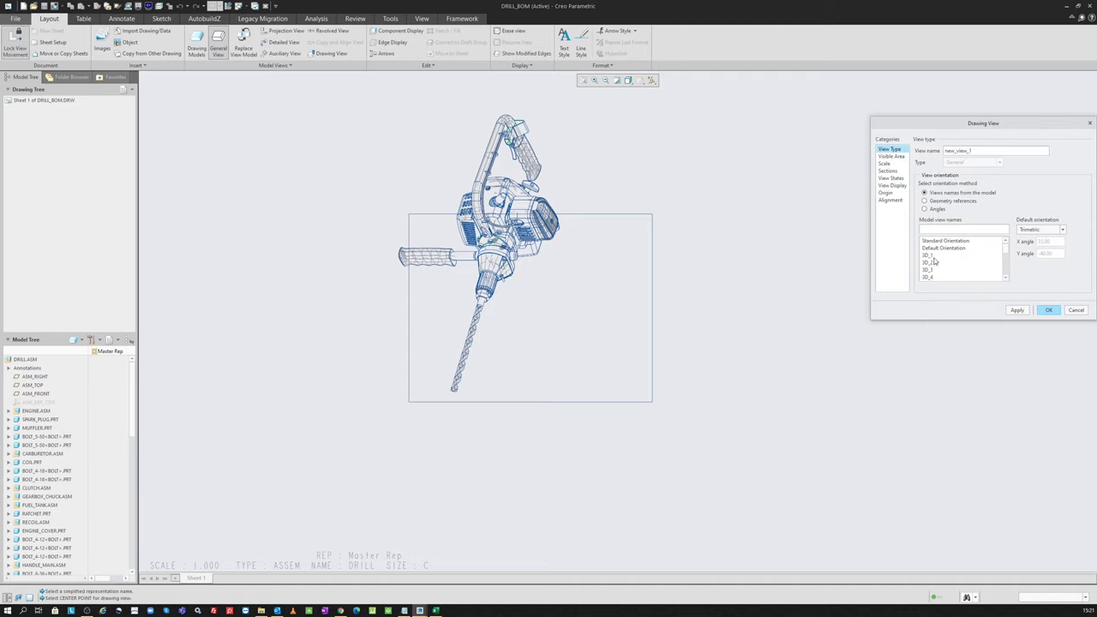
left_click(934, 255)
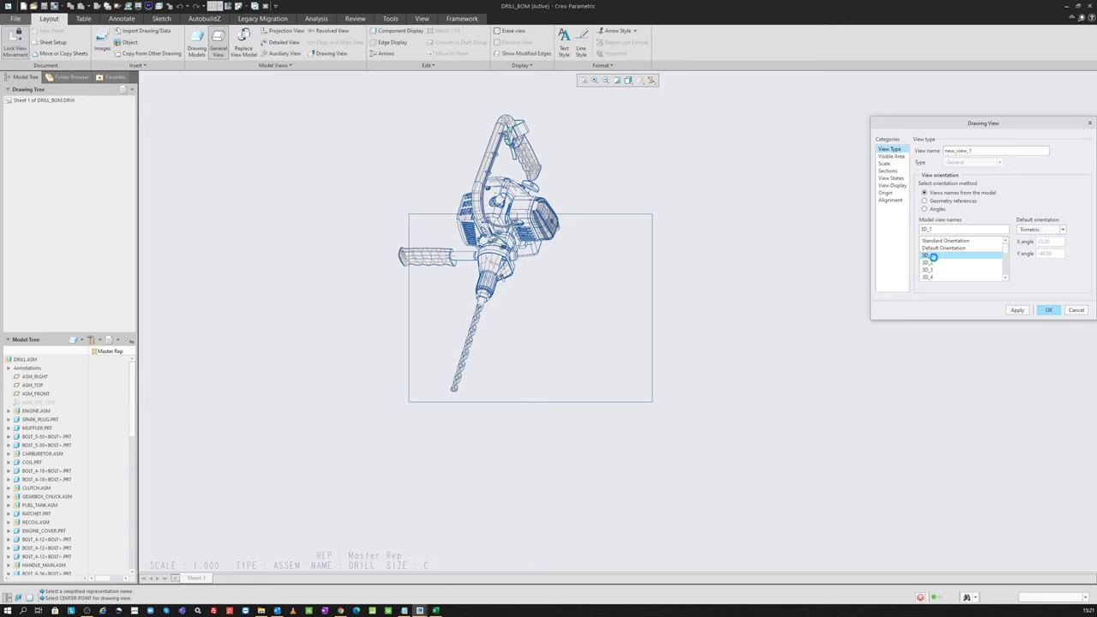
left_click(889, 164)
left_click(931, 161)
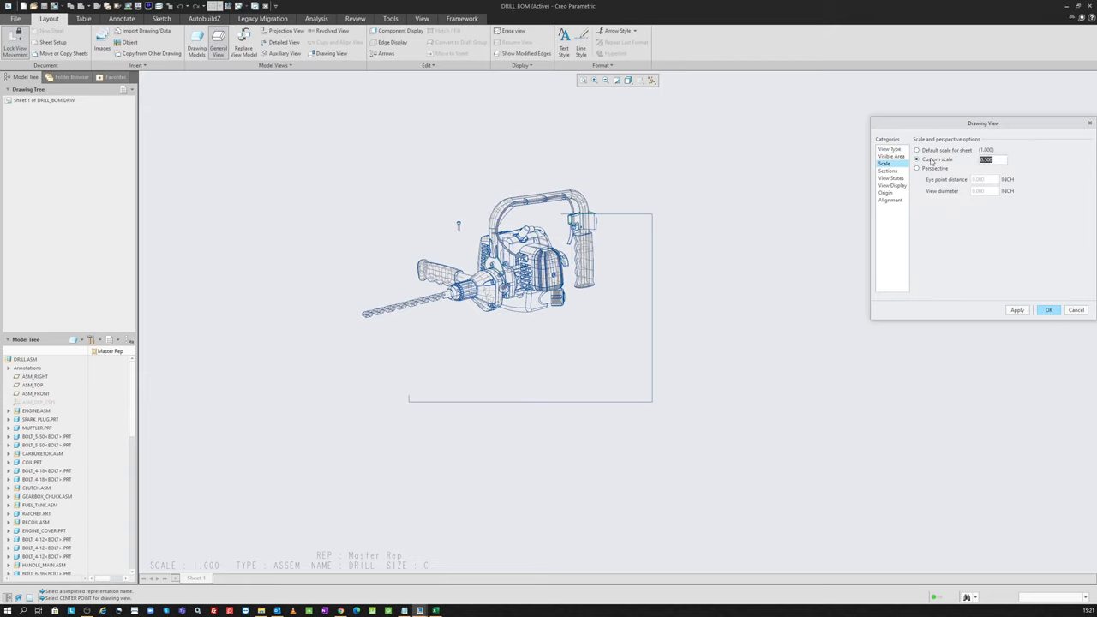
key("Return")
scroll(468, 227, "up", 3)
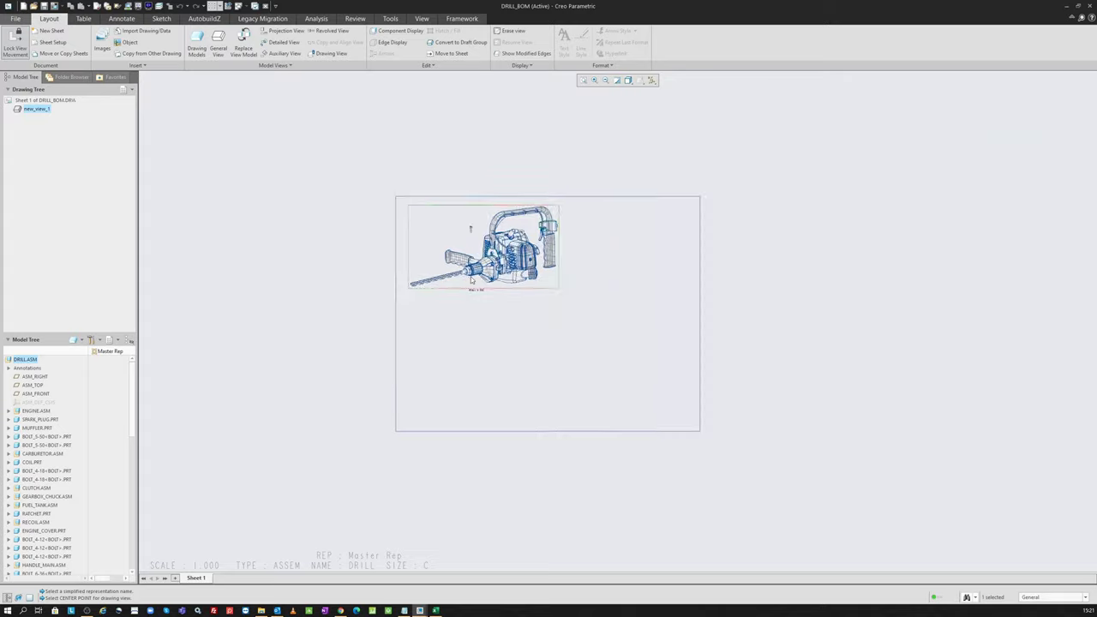
left_click(488, 216)
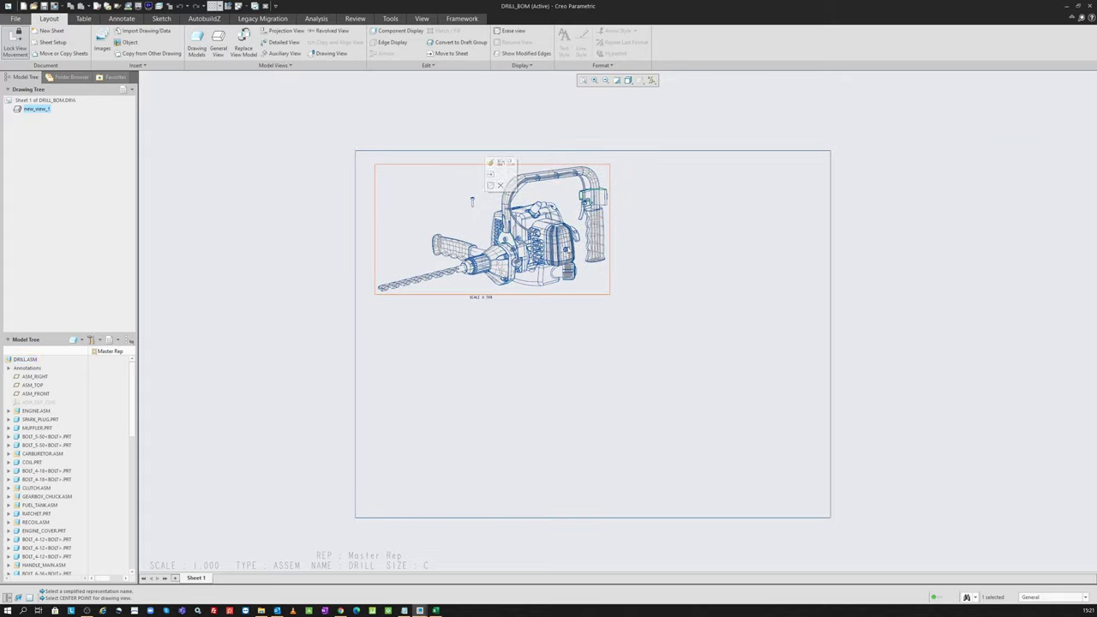
left_click(441, 98)
scroll(489, 209, "up", 1)
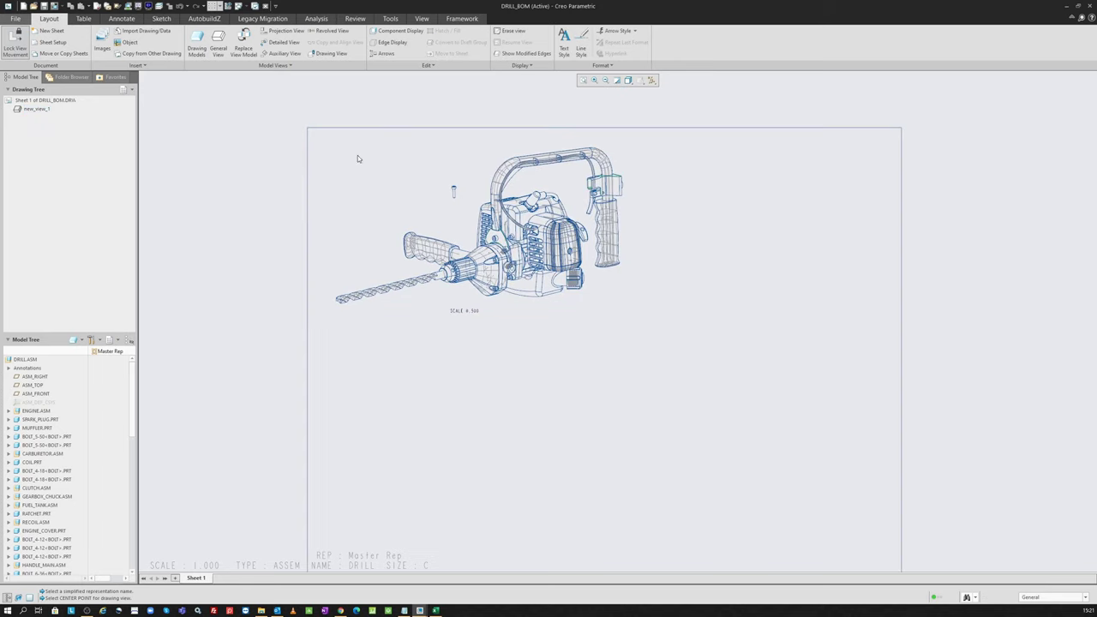
left_click(17, 18)
mouse_move(25, 145)
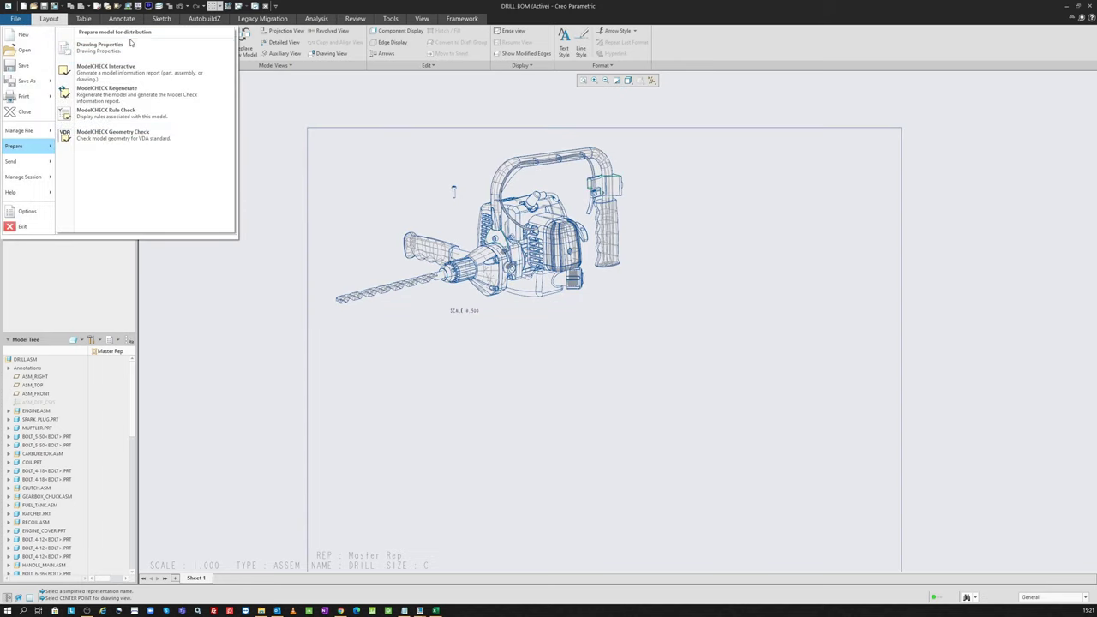
- Set the drawing's mesh_surface_lines detail option to off and apply it
left_click(112, 47)
left_click(694, 314)
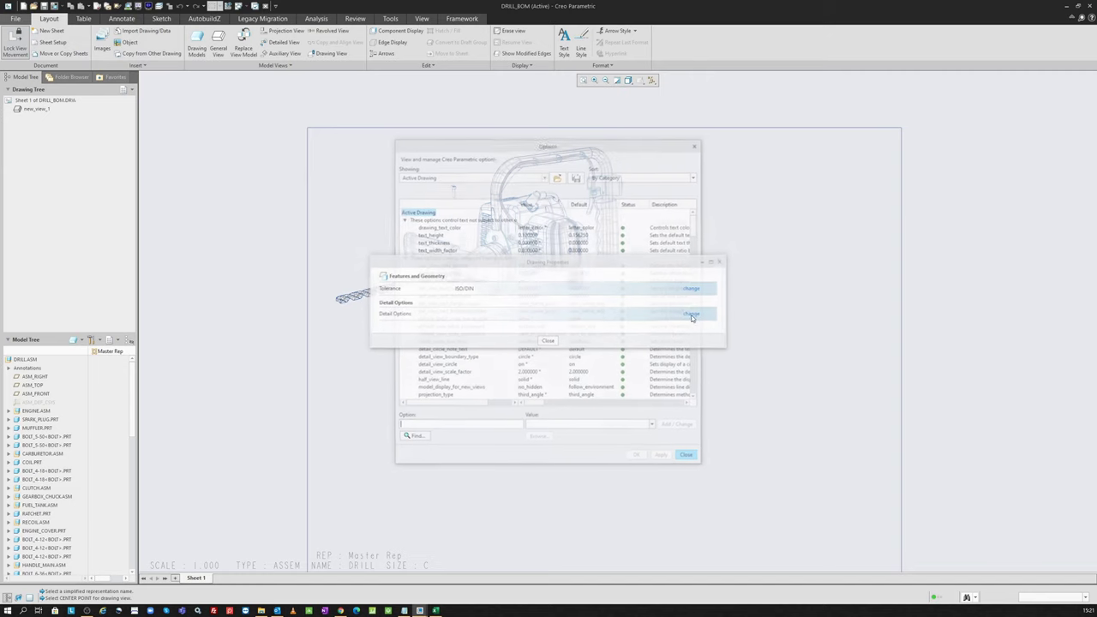
type("mesh_surface_lines")
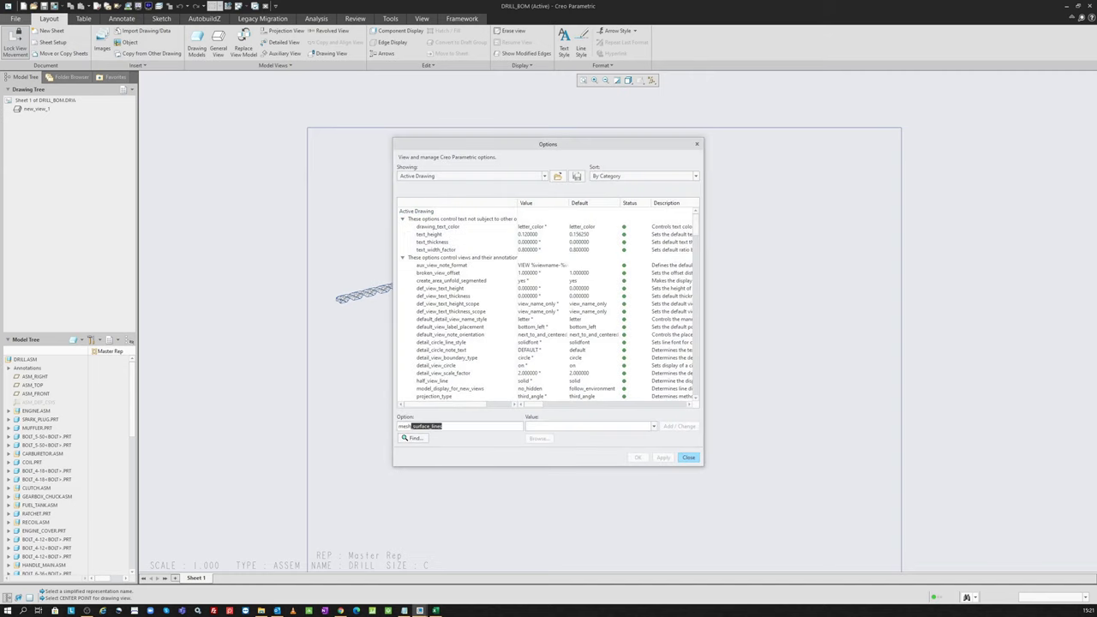
key("Return")
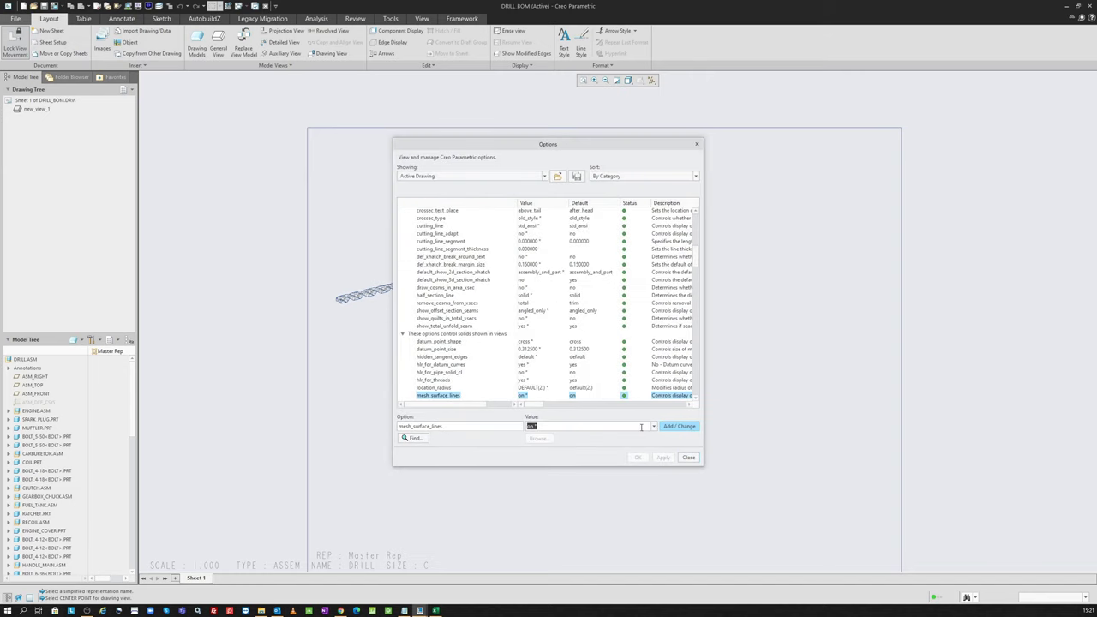
left_click(654, 426)
left_click(636, 441)
left_click(672, 426)
left_click(638, 457)
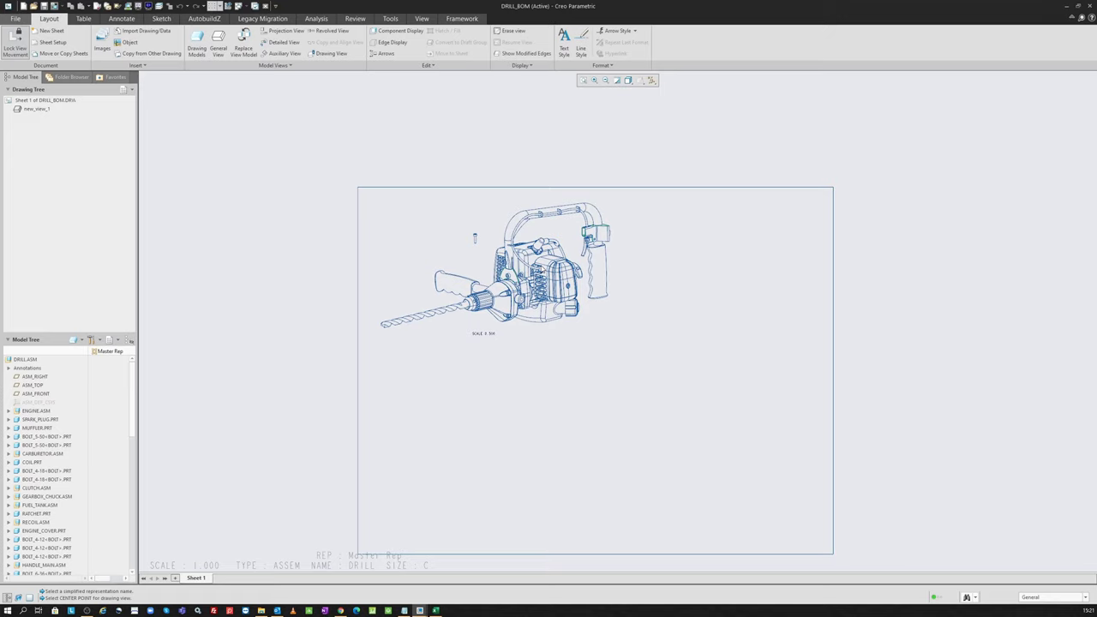
scroll(591, 306, "up", 1)
middle_click_drag(577, 296, 533, 254)
scroll(485, 208, "down", 1)
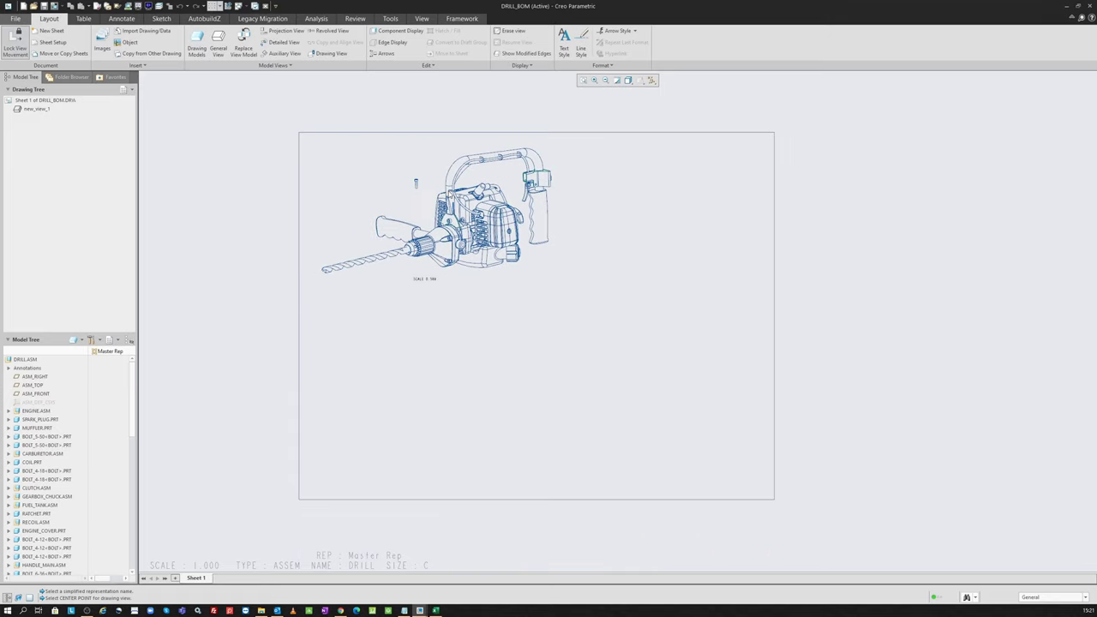
scroll(449, 182, "down", 1)
- Insert the bom_table.tbl table to the right of the drill view
left_click(82, 19)
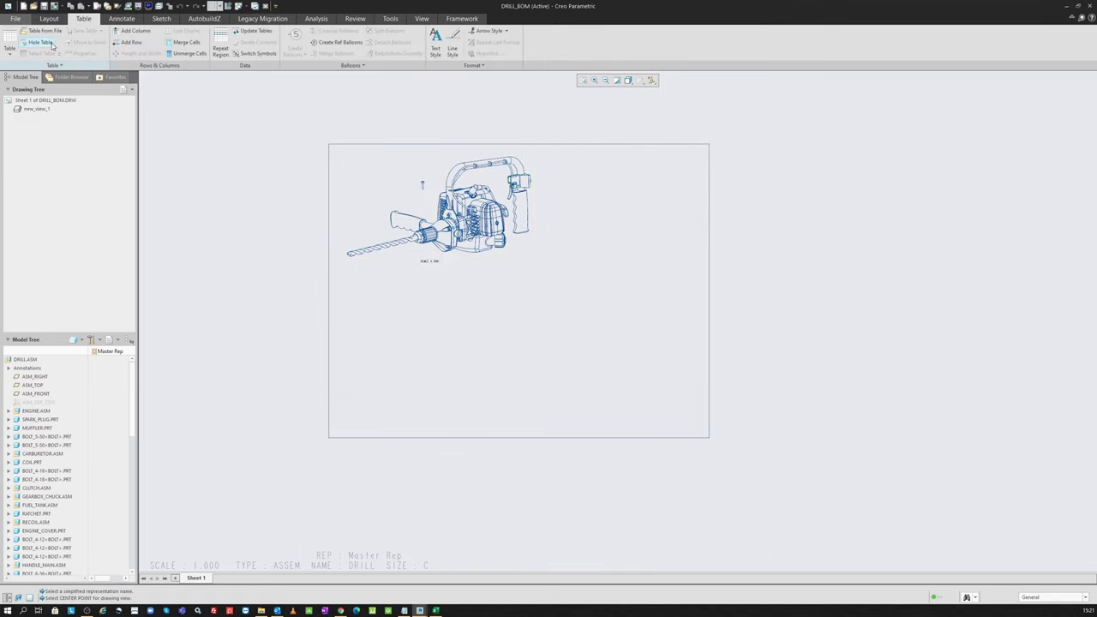
left_click(47, 31)
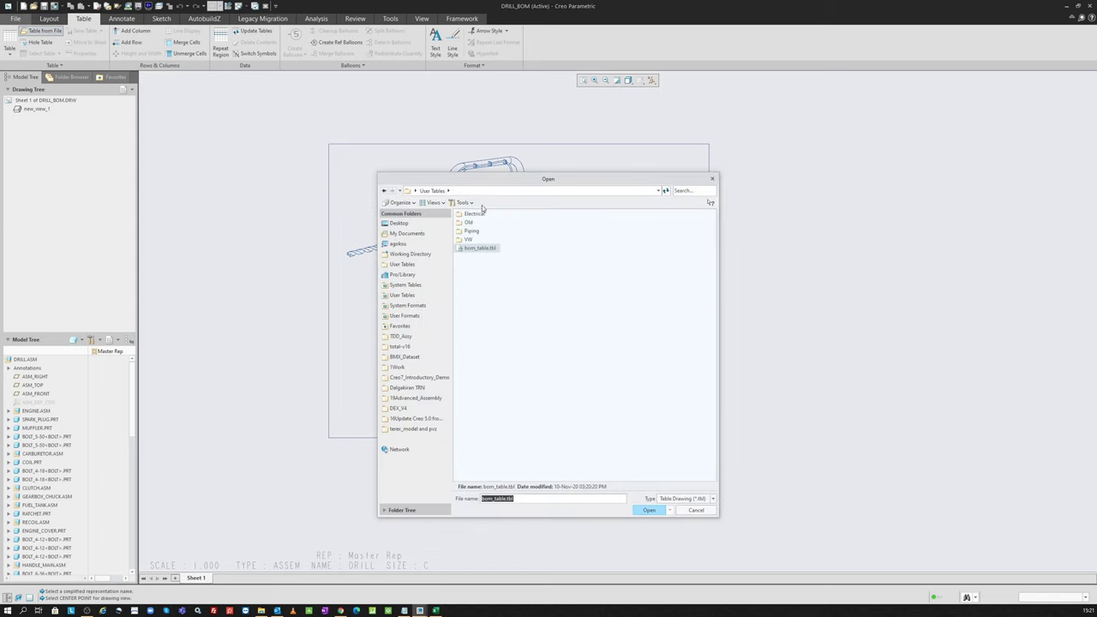
double_click(492, 250)
left_click(555, 191)
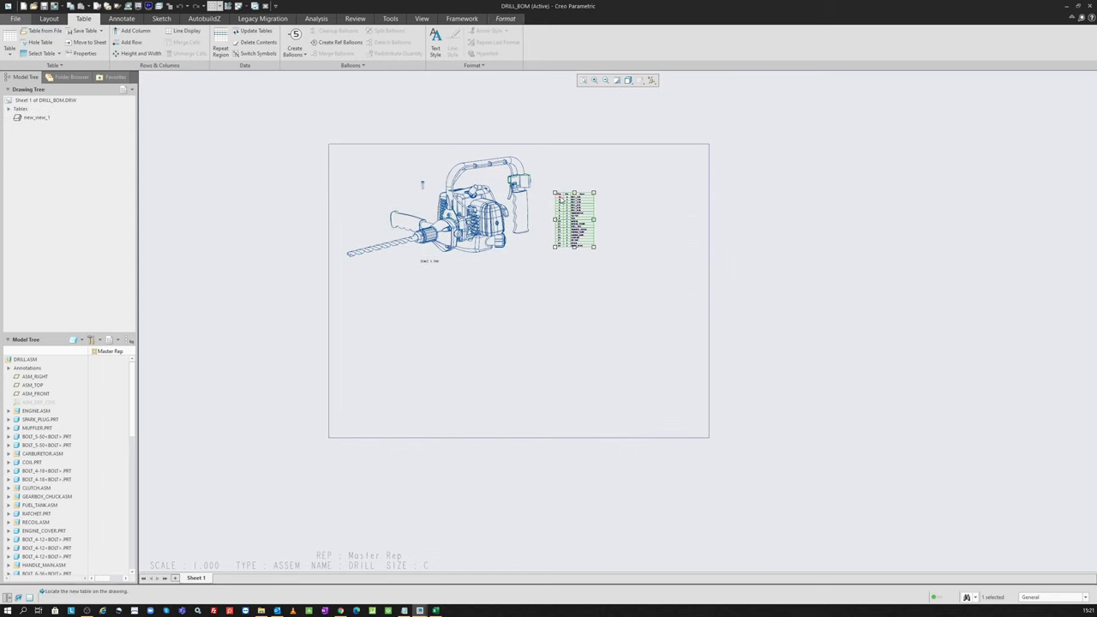
scroll(561, 201, "up", 3)
middle_click_drag(503, 164, 564, 161)
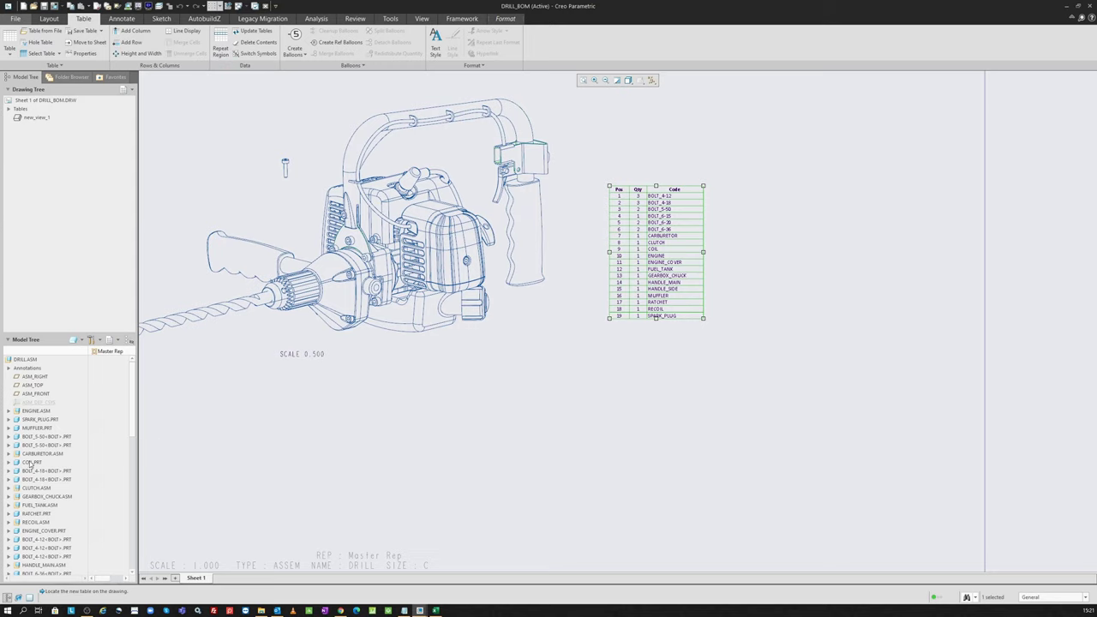
scroll(674, 252, "up", 1)
scroll(675, 210, "up", 1)
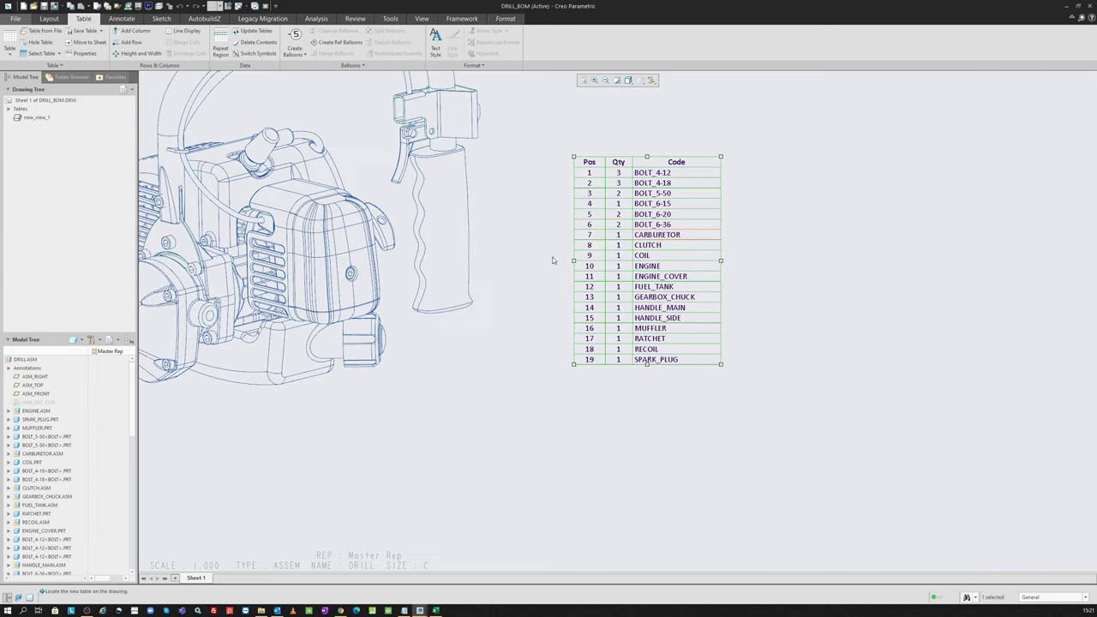
- Review the BOM table's repeat region settings and finish with Done
left_click(221, 41)
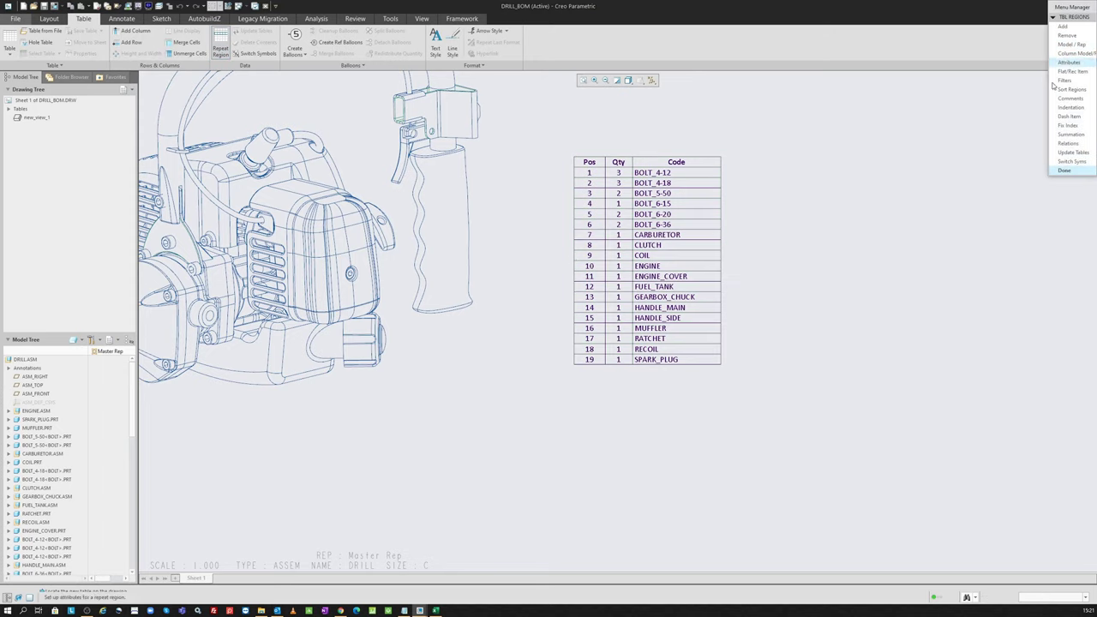
left_click(1064, 170)
scroll(713, 280, "up", 1)
scroll(713, 280, "up", 1)
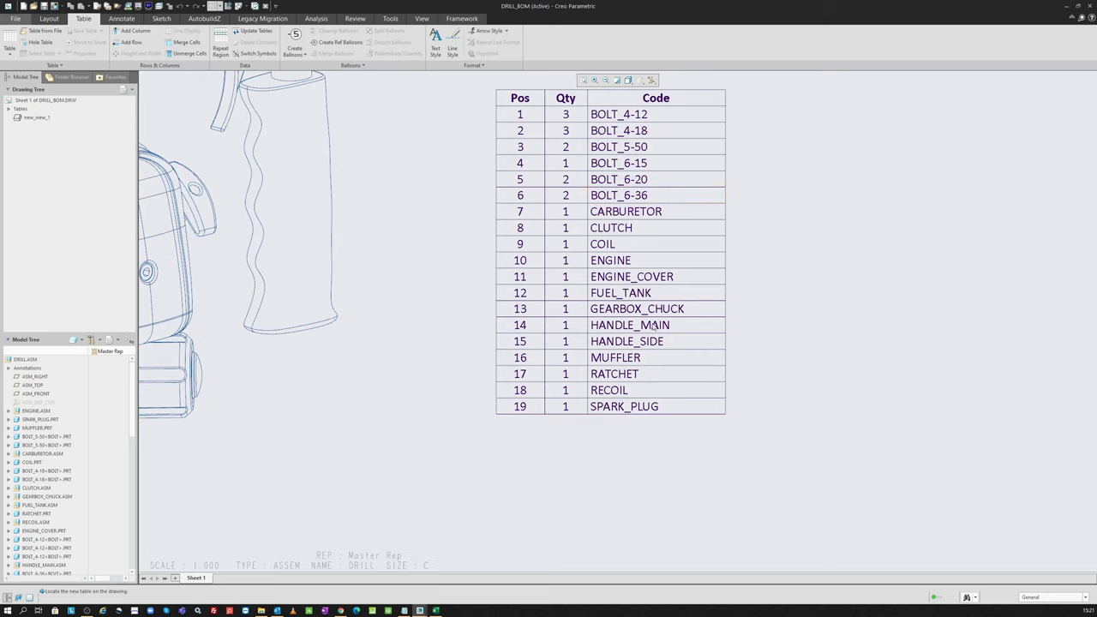
scroll(620, 325, "down", 2)
left_click(124, 31)
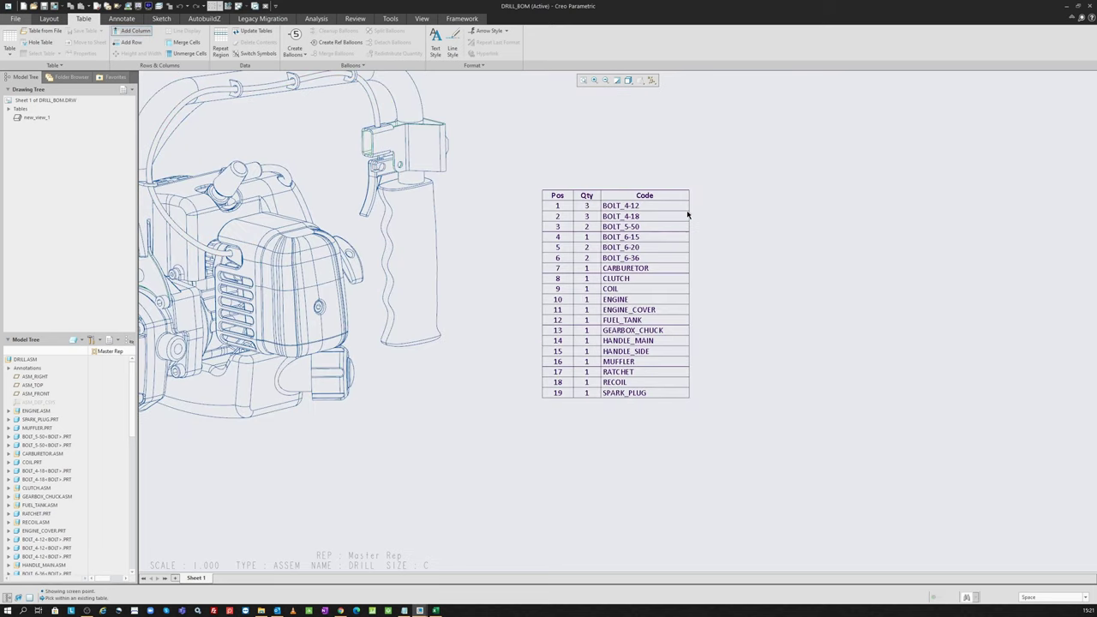
- Add a column after Code showing rpt.asm.mbr.type and update tables to list PART/ASSEMBLY
left_click(688, 215)
double_click(716, 208)
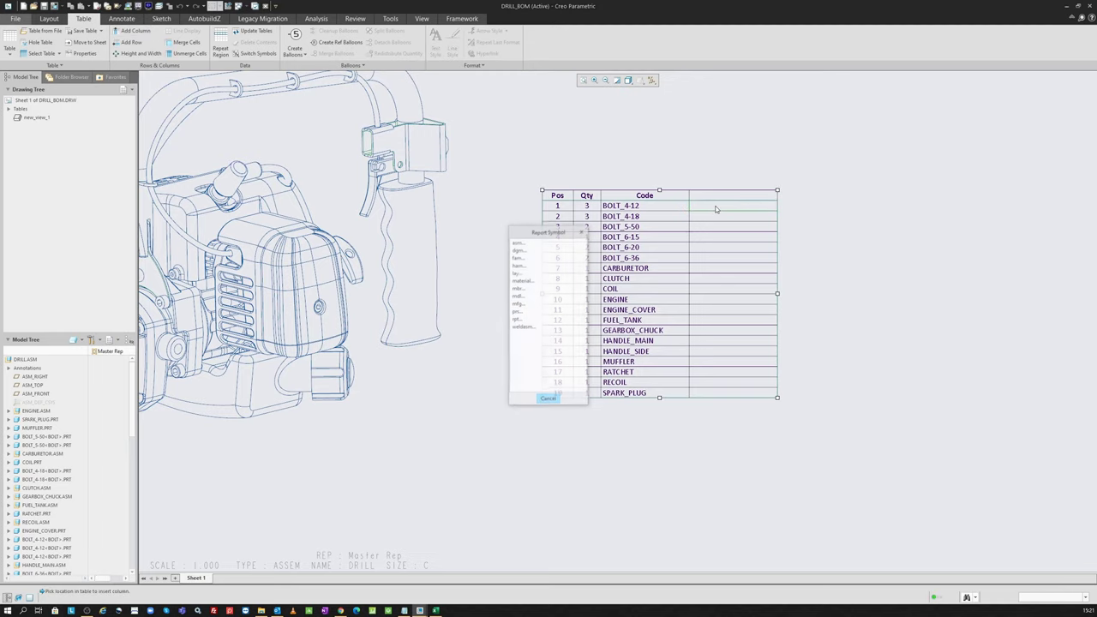
left_click(518, 249)
left_click(519, 250)
left_click(520, 249)
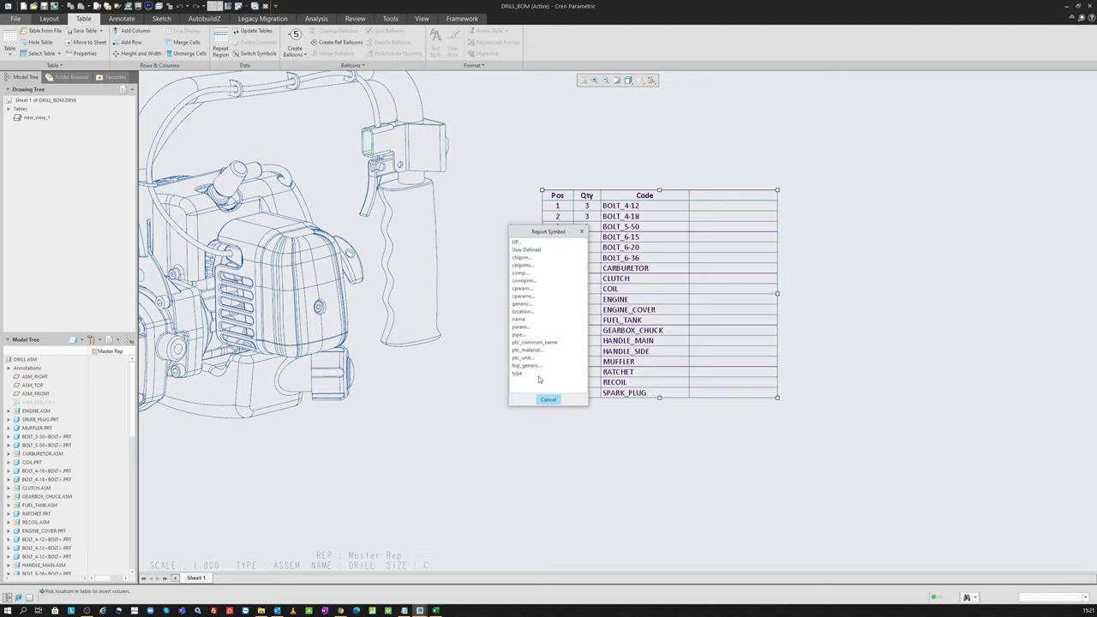
left_click(518, 377)
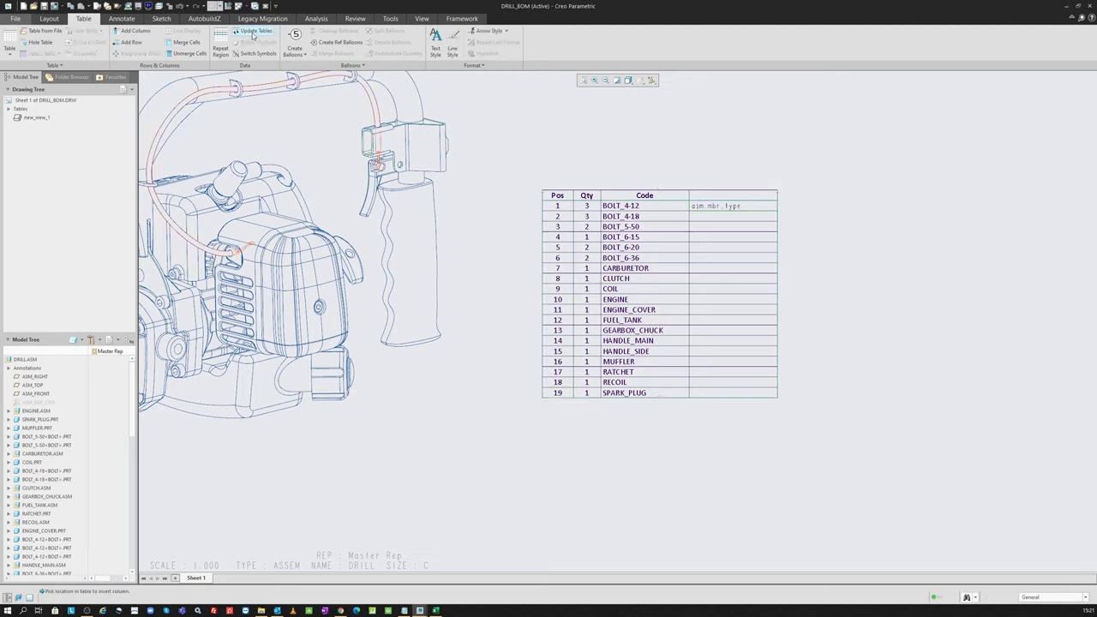
left_click(754, 143)
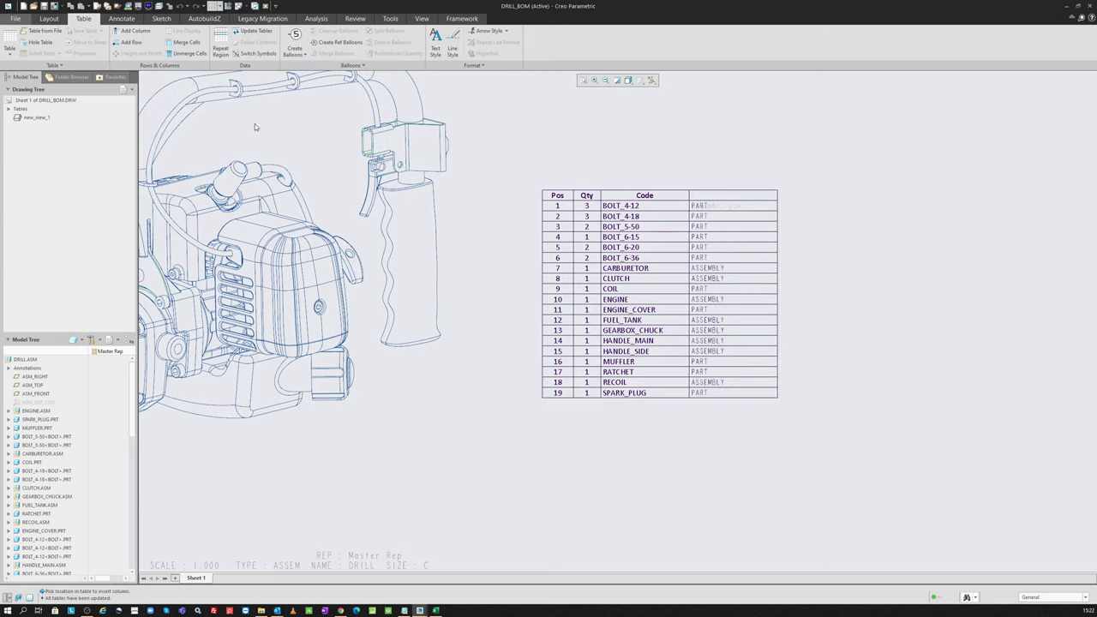
left_click(220, 44)
left_click(1063, 62)
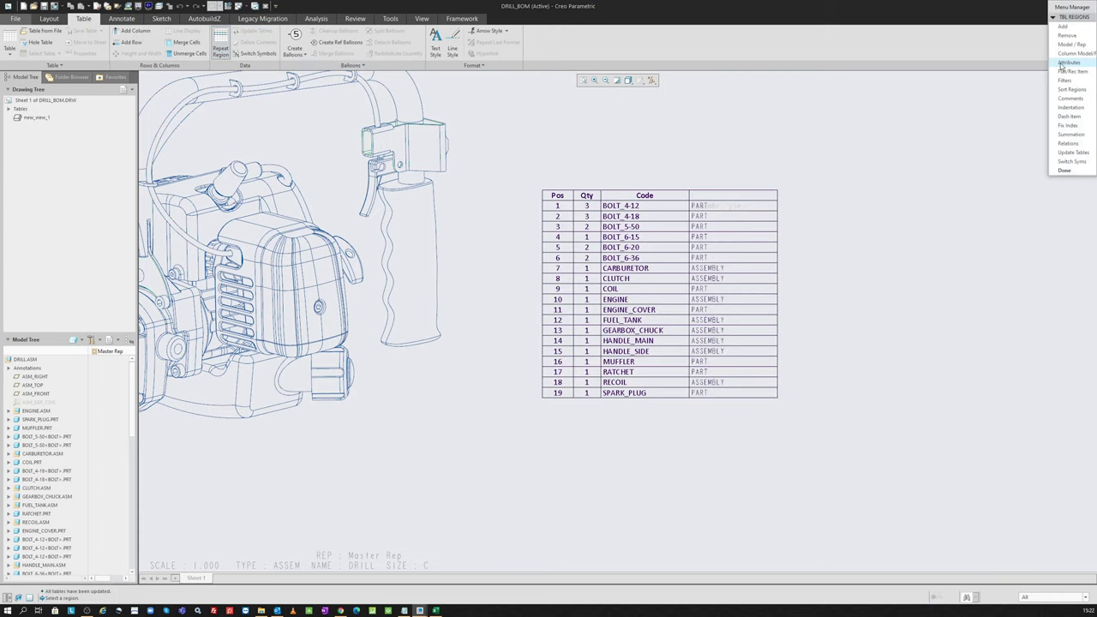
left_click(771, 257)
left_click(1068, 65)
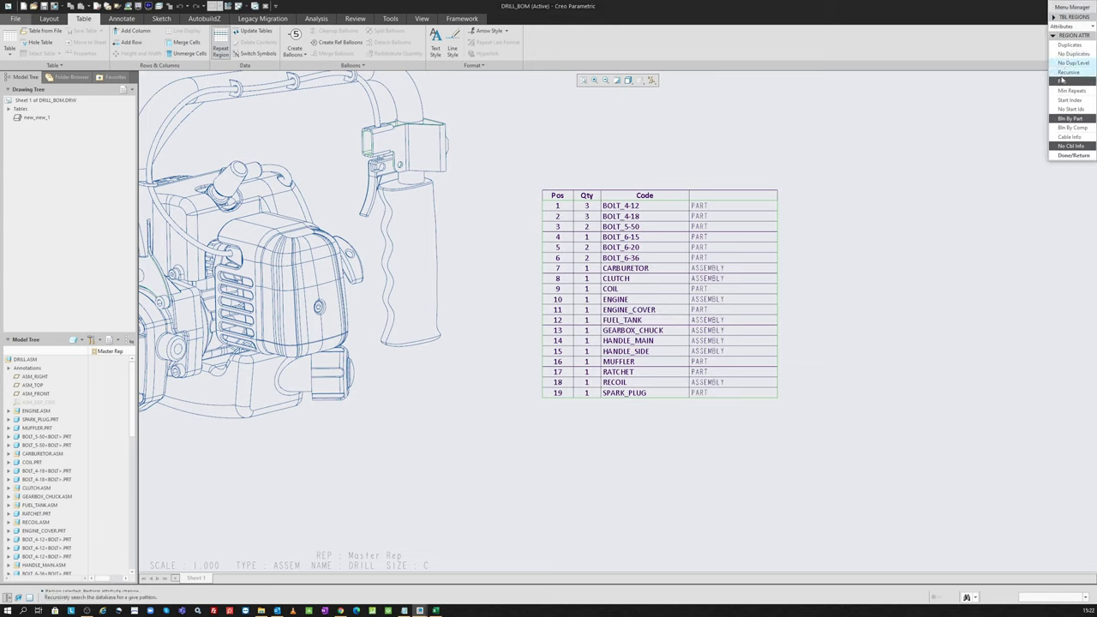
left_click(1065, 75)
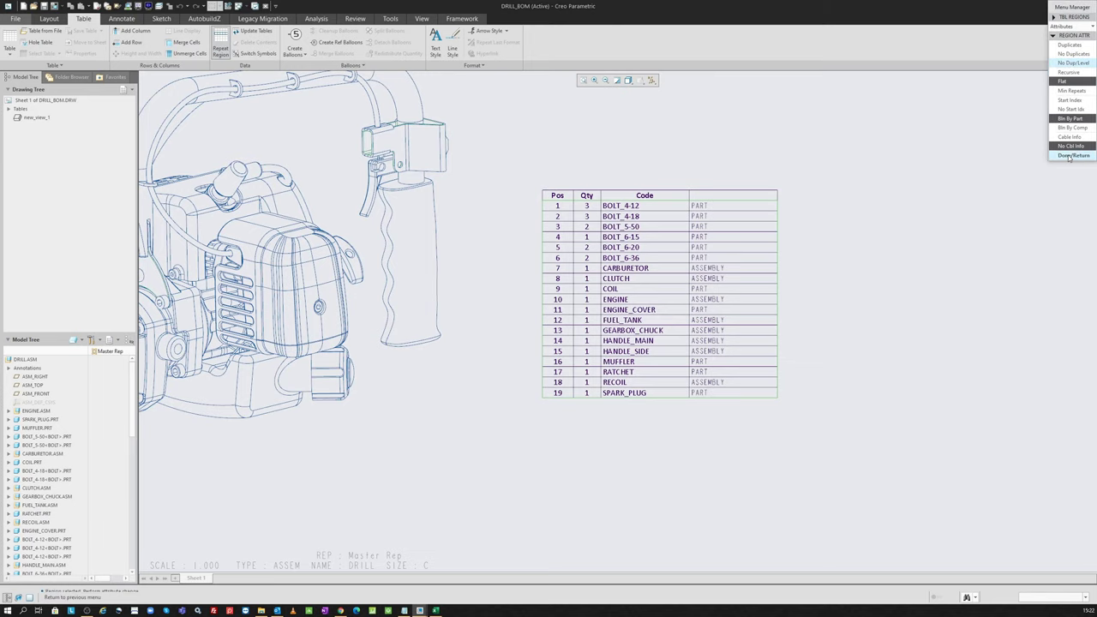
left_click(1073, 155)
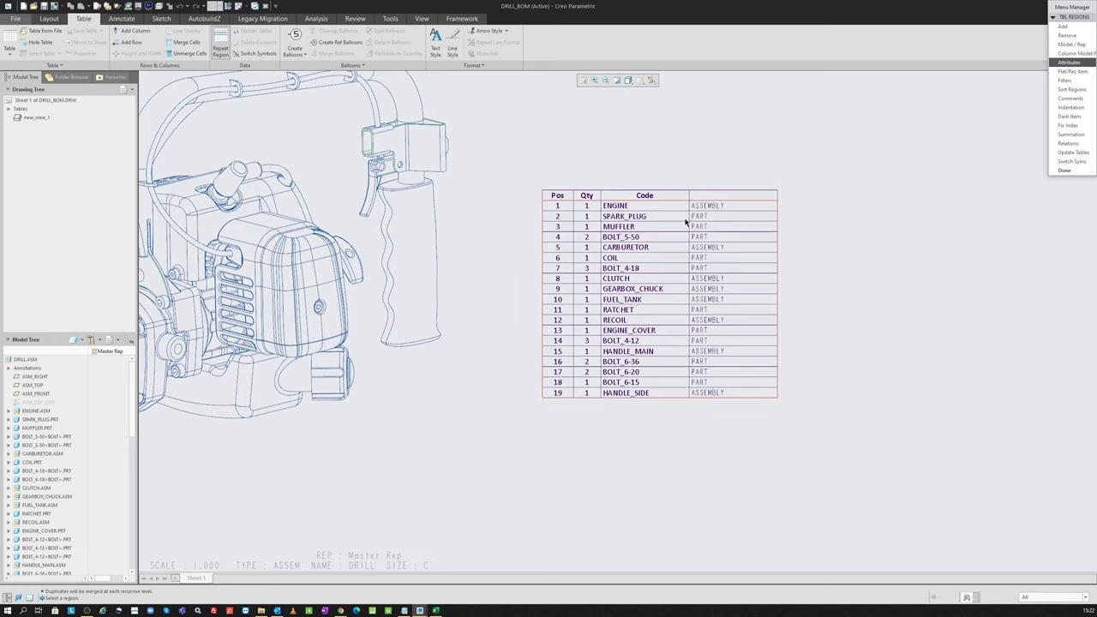
left_click(1064, 173)
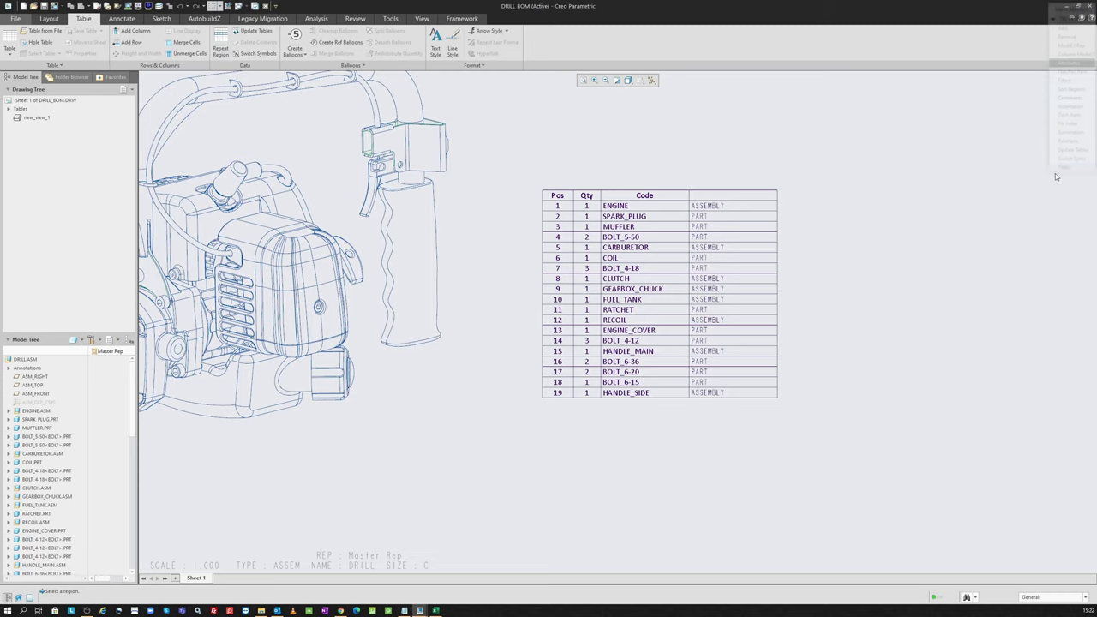
scroll(836, 227, "up", 3)
scroll(686, 201, "down", 1)
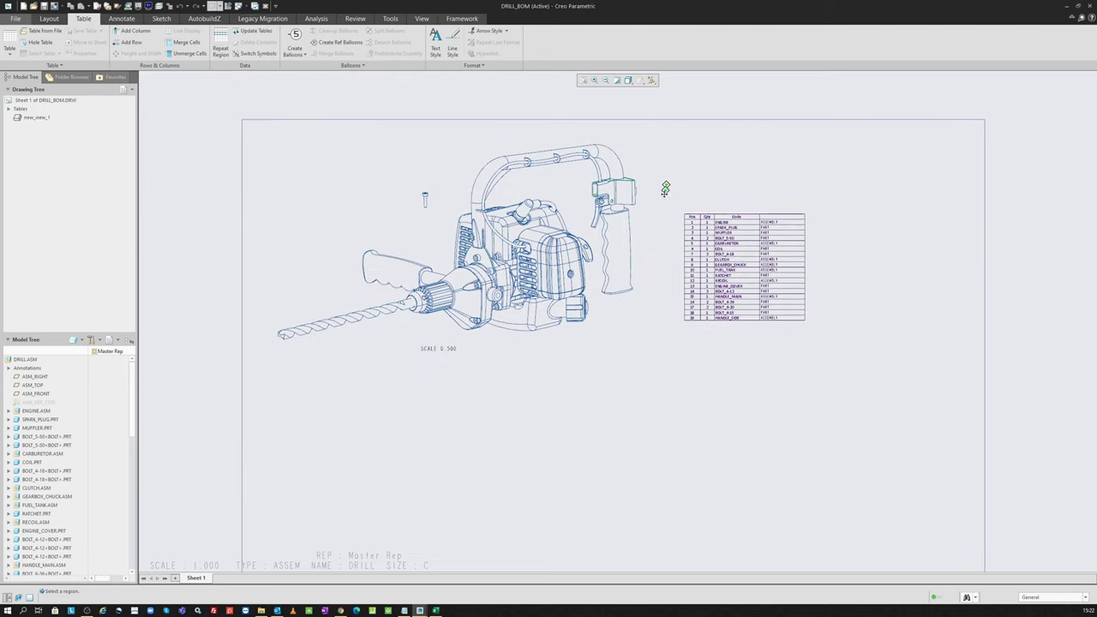
scroll(698, 204, "down", 1)
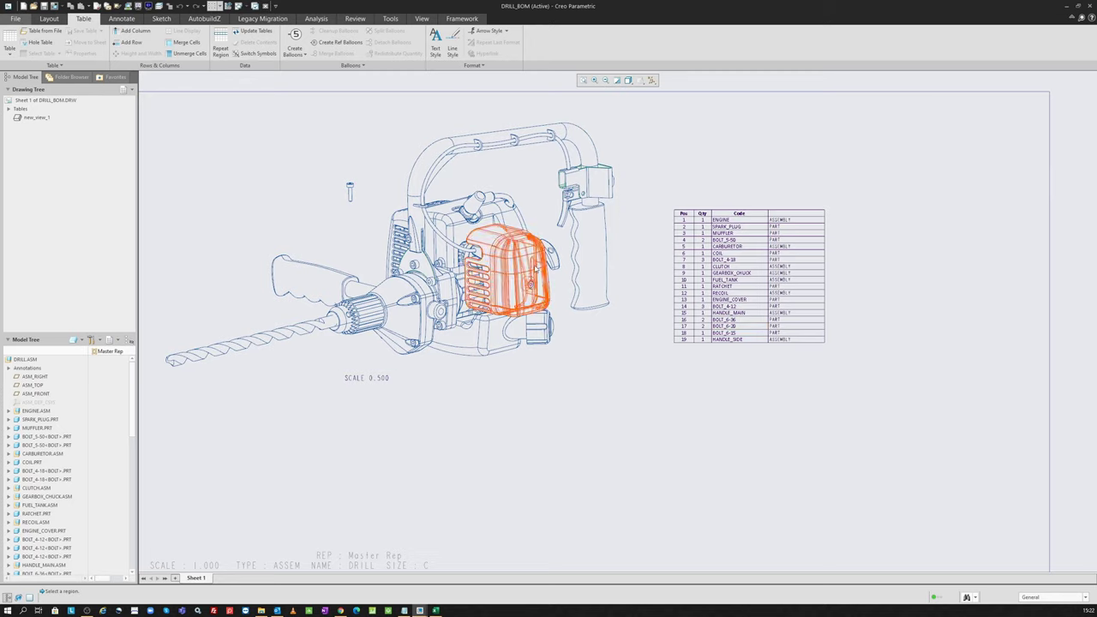
left_click(460, 174)
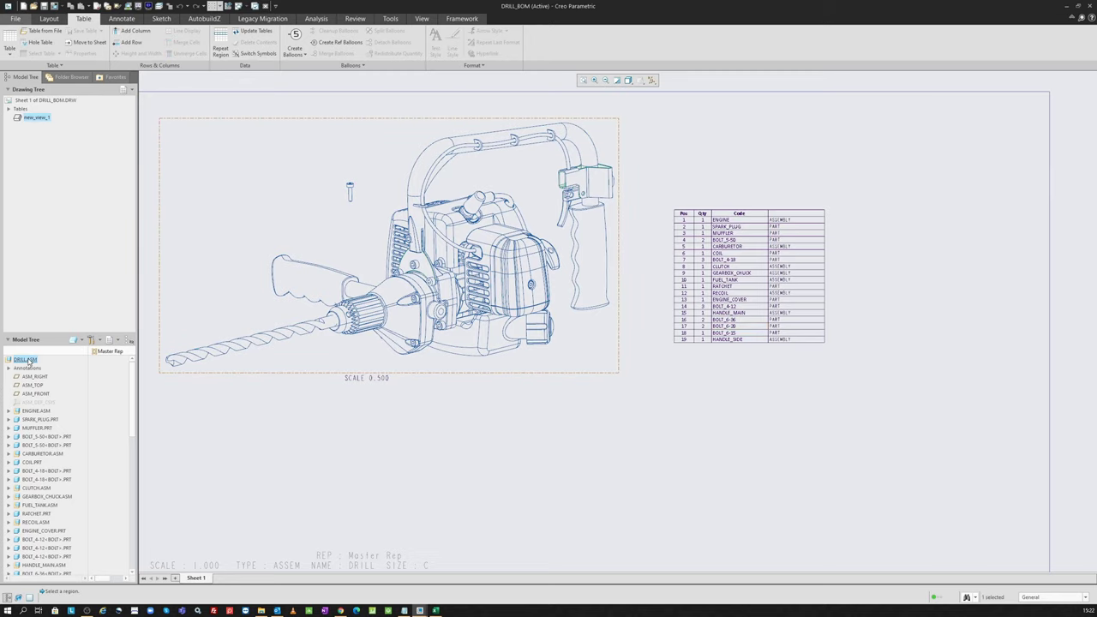
left_click(727, 156)
scroll(669, 246, "up", 1)
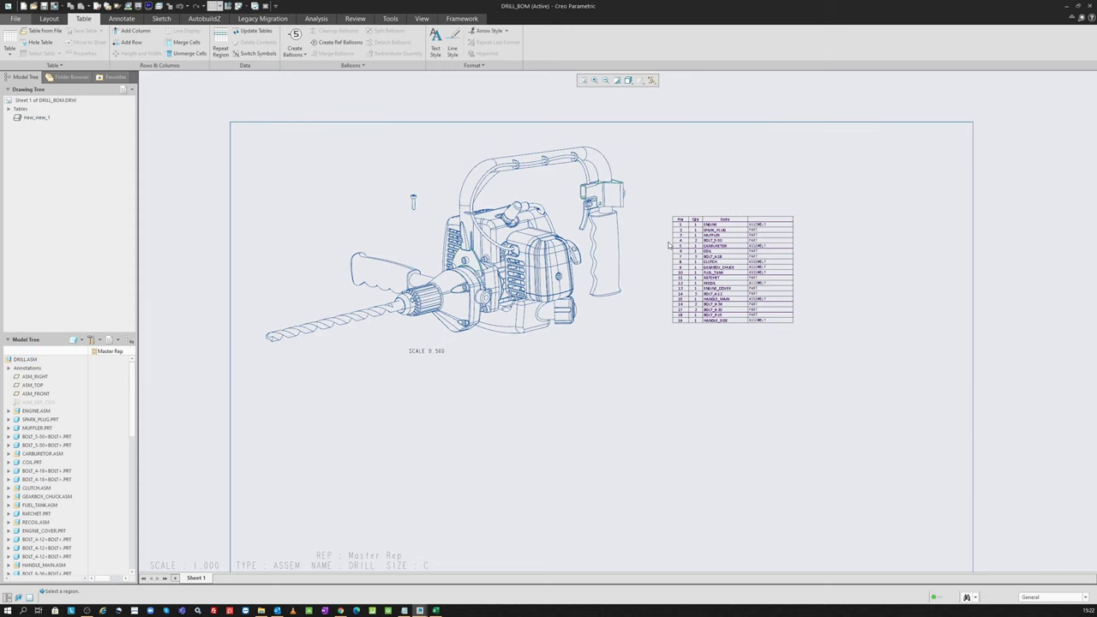
left_click(520, 178)
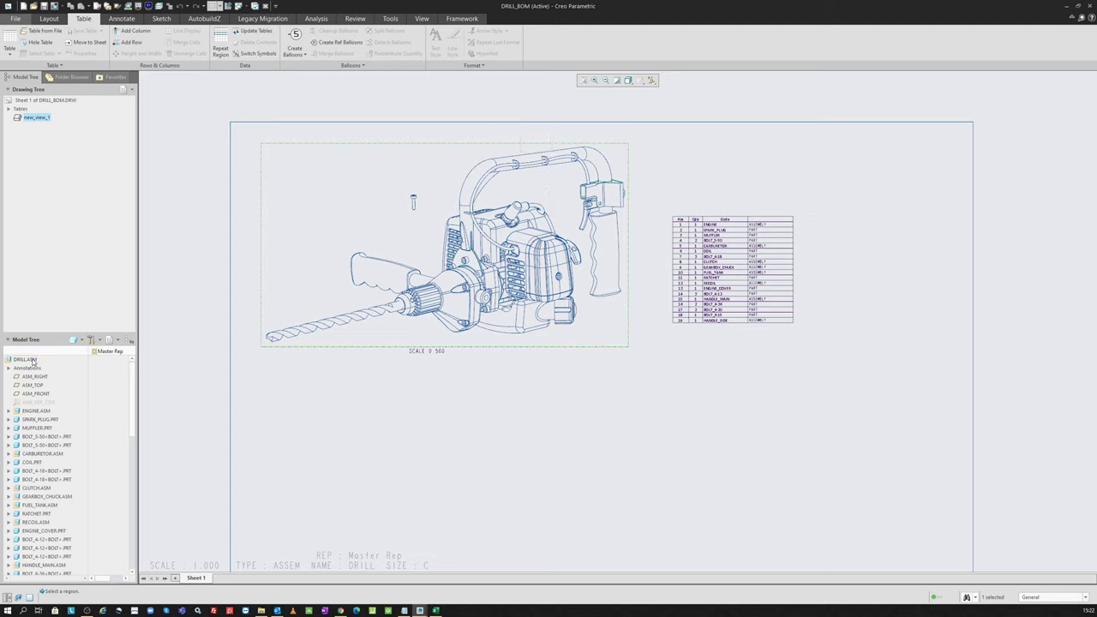
scroll(51, 411, "down", 5)
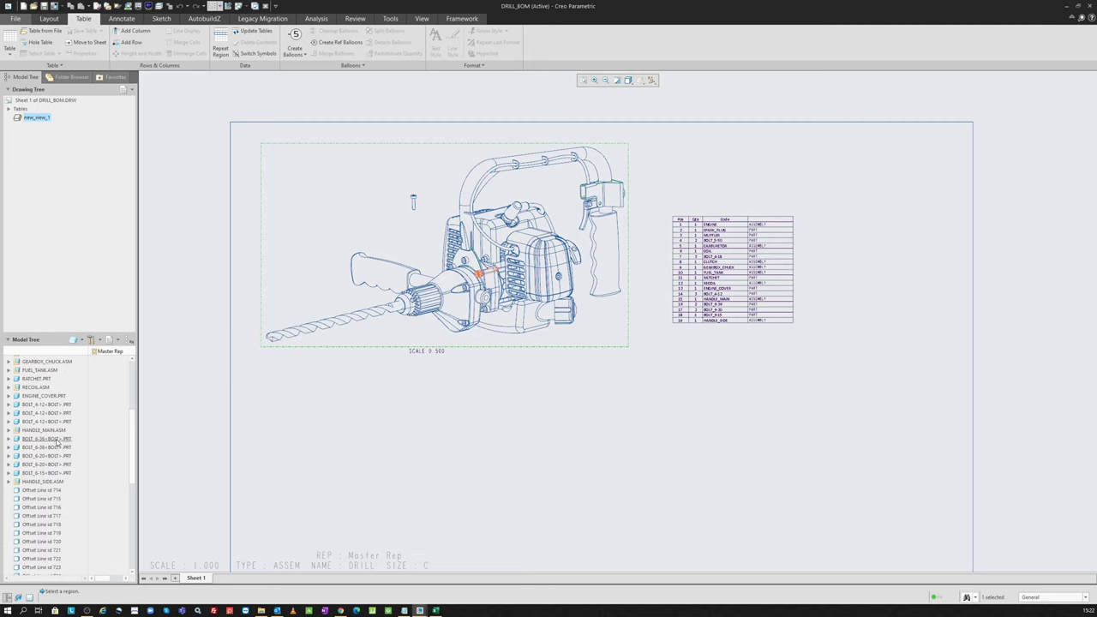
scroll(53, 432, "up", 5)
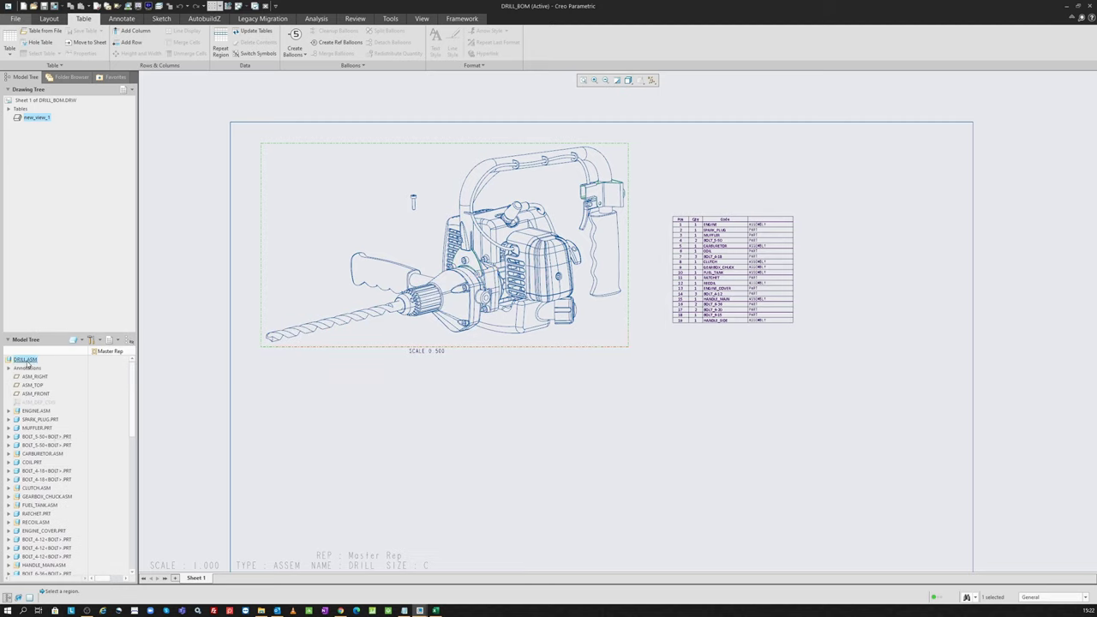
left_click(72, 341)
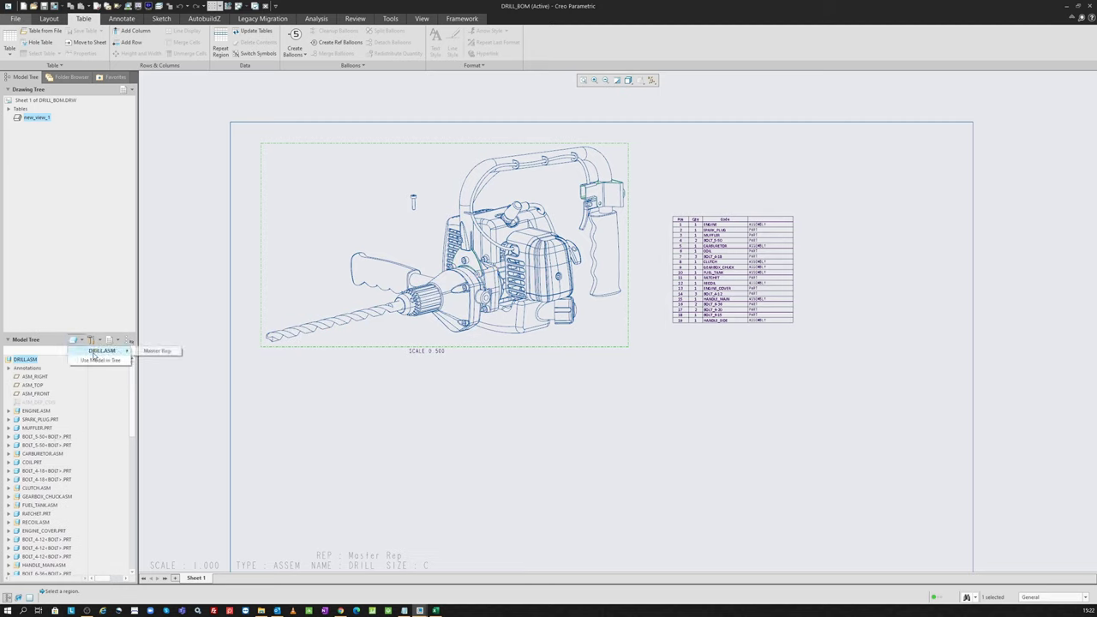
mouse_move(102, 351)
left_click(163, 351)
middle_click_drag(757, 230, 659, 238)
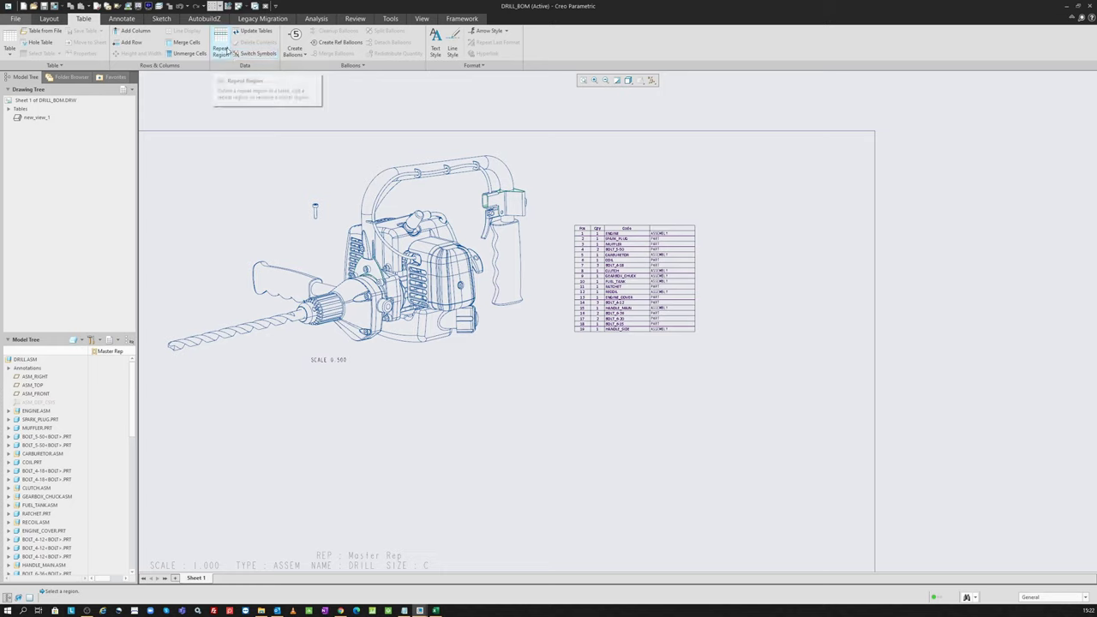
- Open the BOM table's repeat region options and move the panel onto the sheet
left_click(593, 301)
left_click(595, 199)
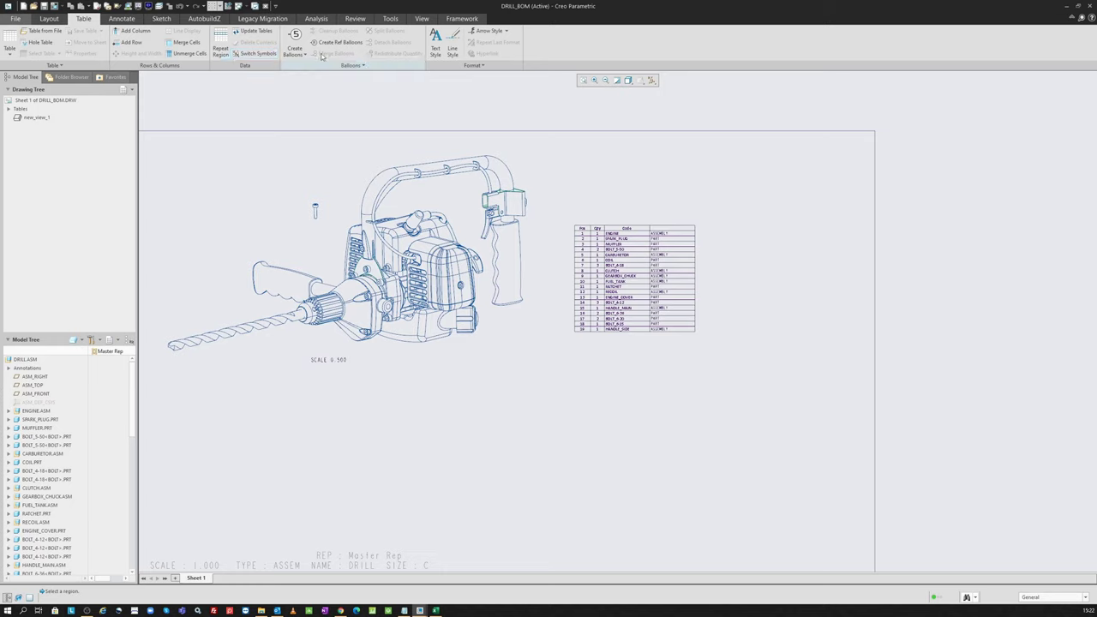
left_click(220, 45)
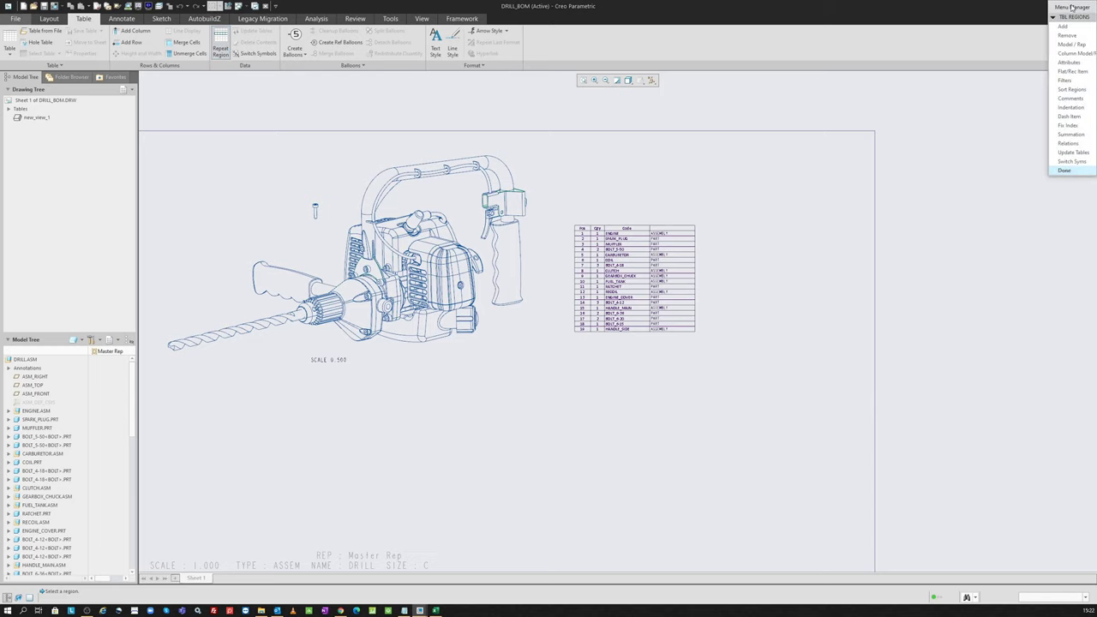
left_click_drag(1071, 7, 940, 118)
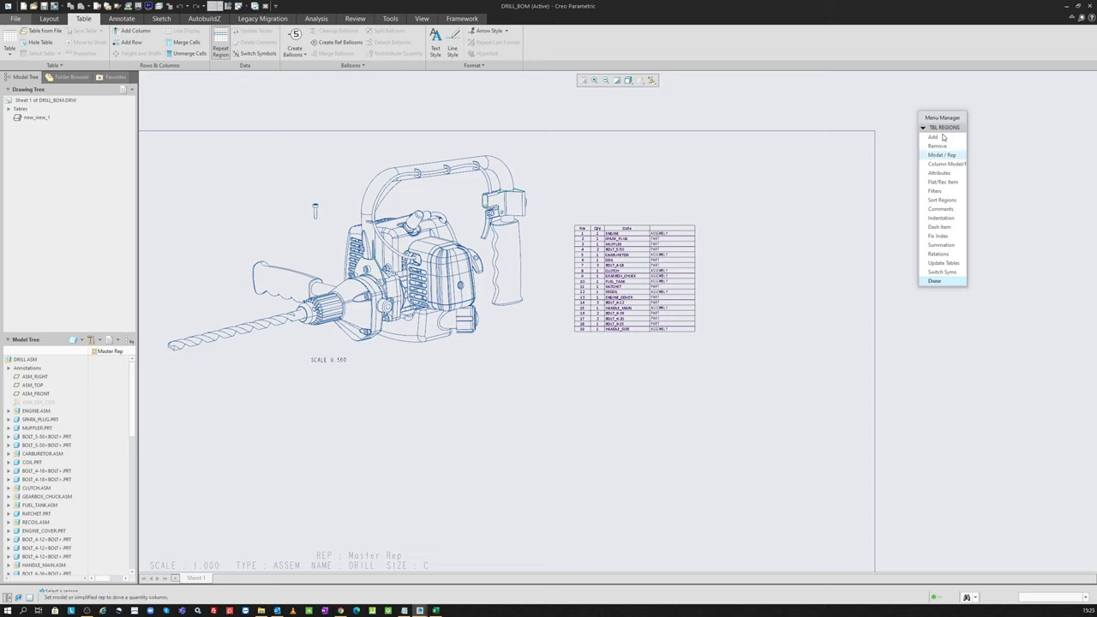
left_click_drag(951, 119, 859, 147)
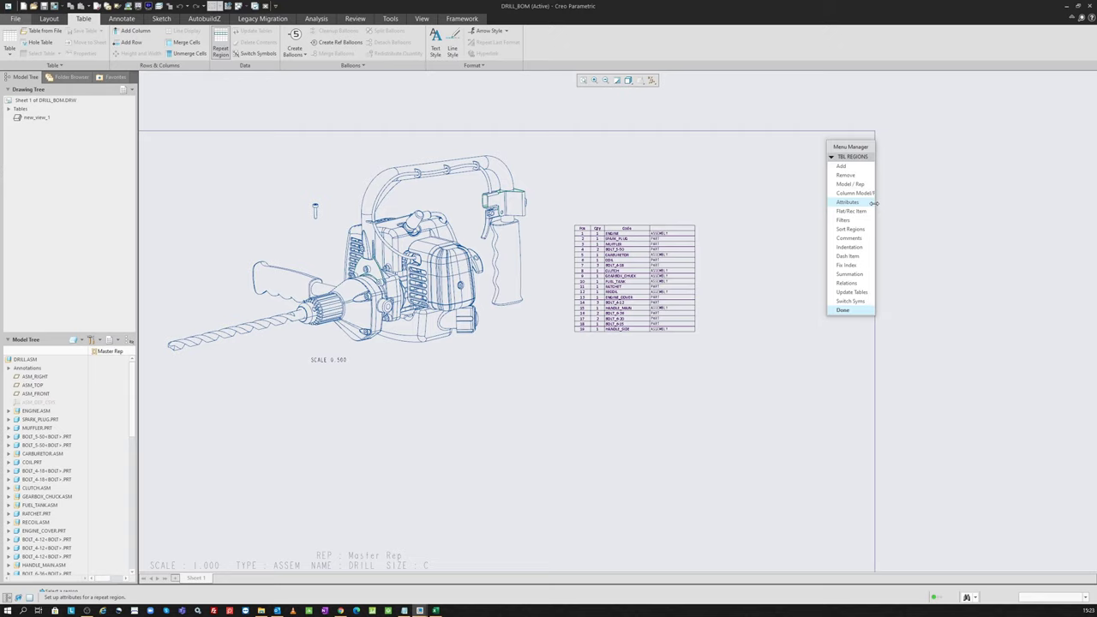
left_click_drag(872, 203, 907, 203)
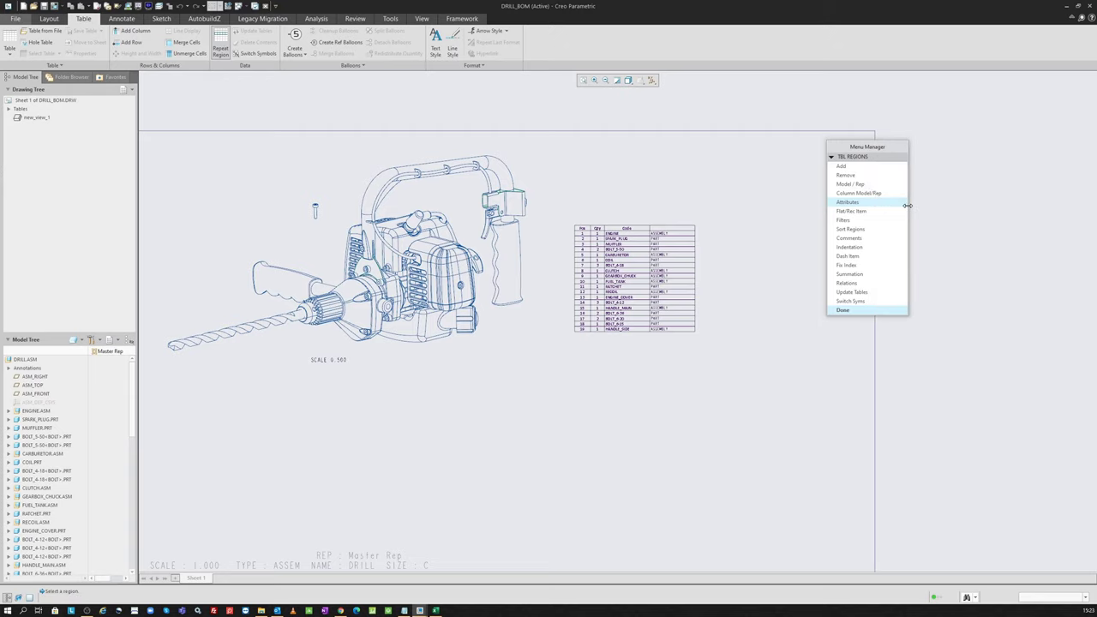
- Re-drive the BOM region from drill.asm's INTERNAL simplified rep via Model/Rep
left_click(851, 185)
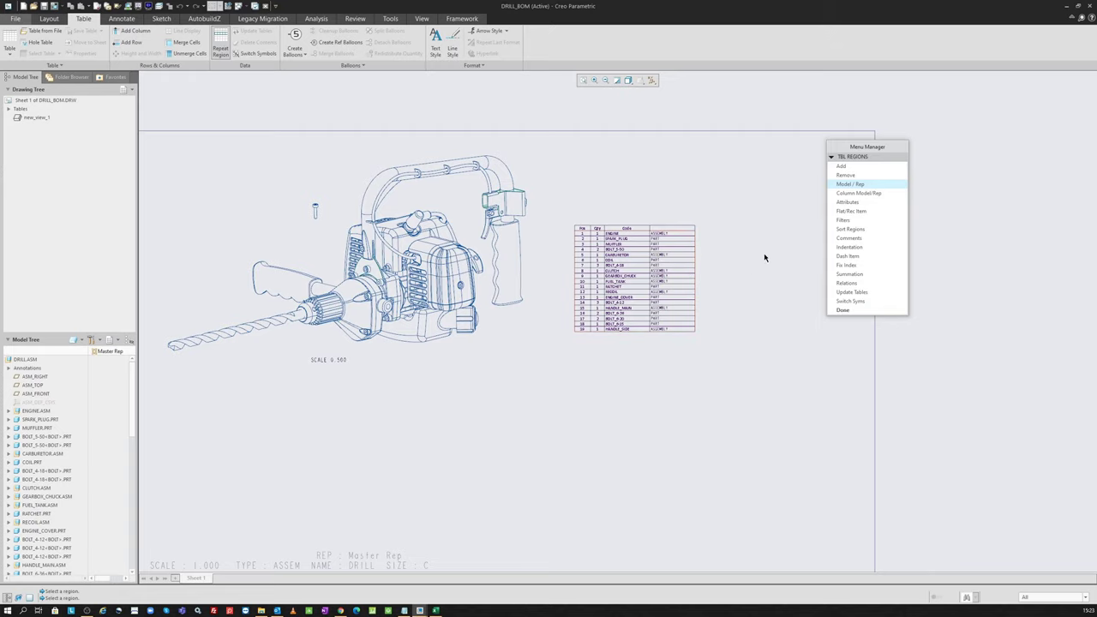
left_click(672, 259)
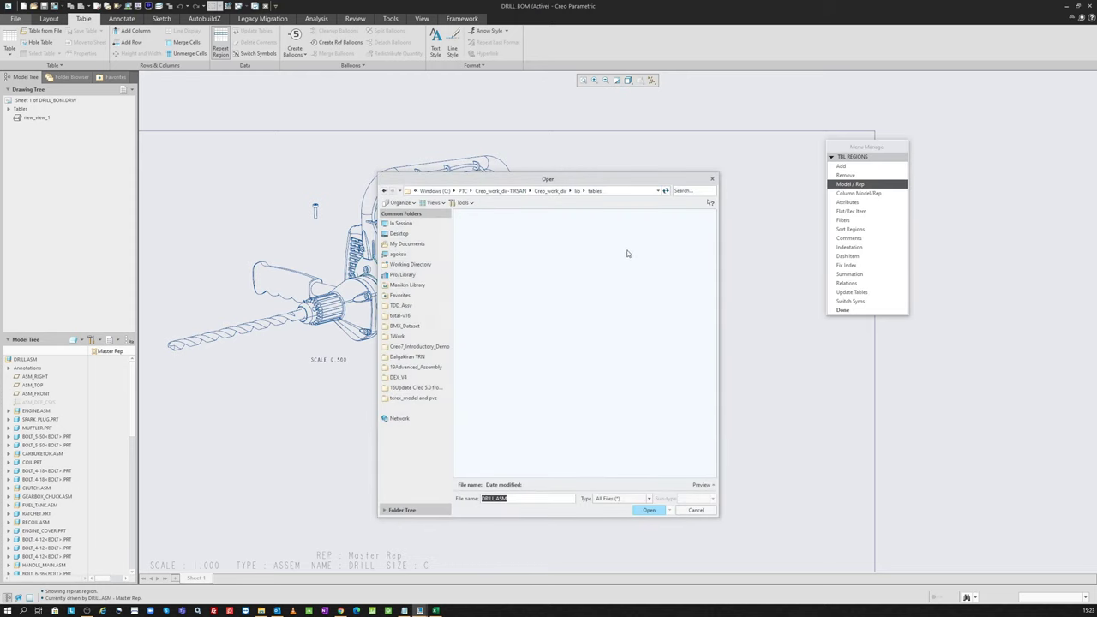
left_click(421, 224)
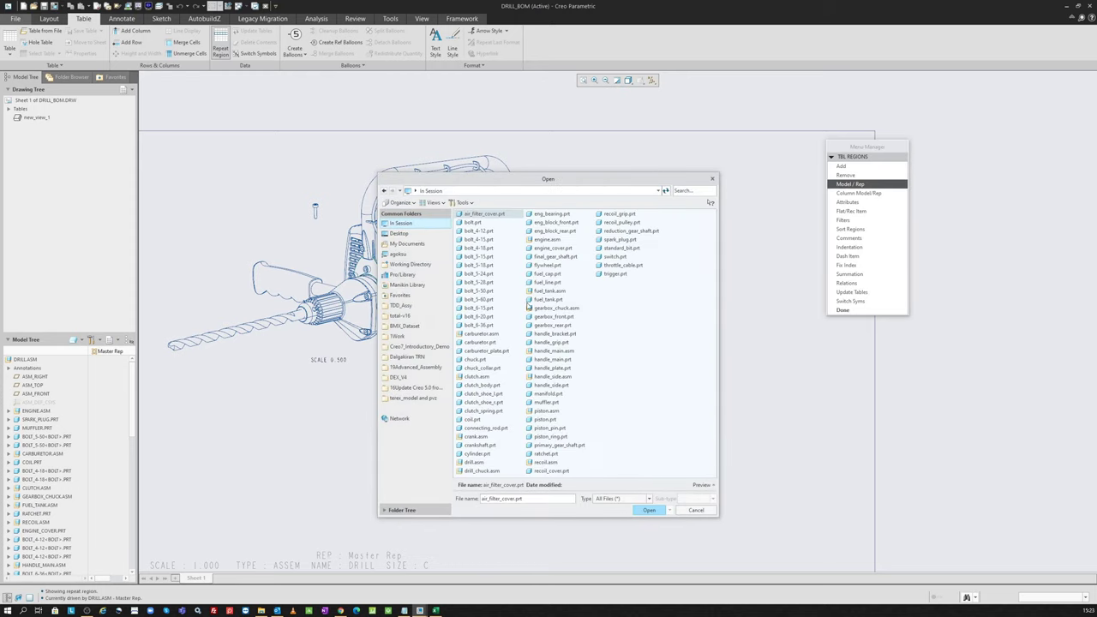
double_click(472, 463)
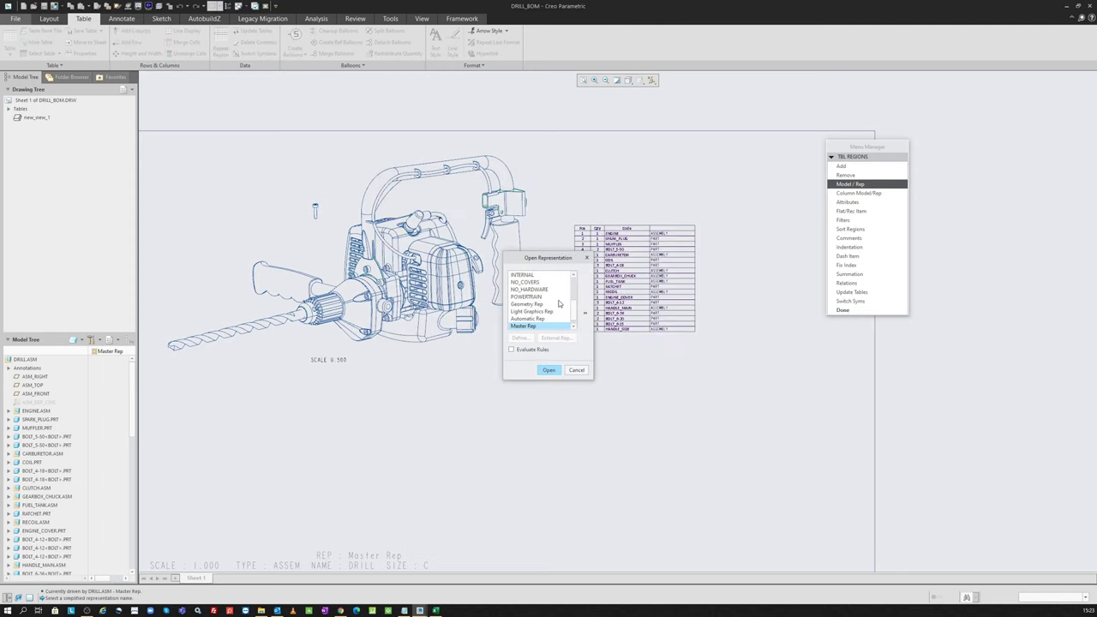
scroll(559, 303, "up", 5)
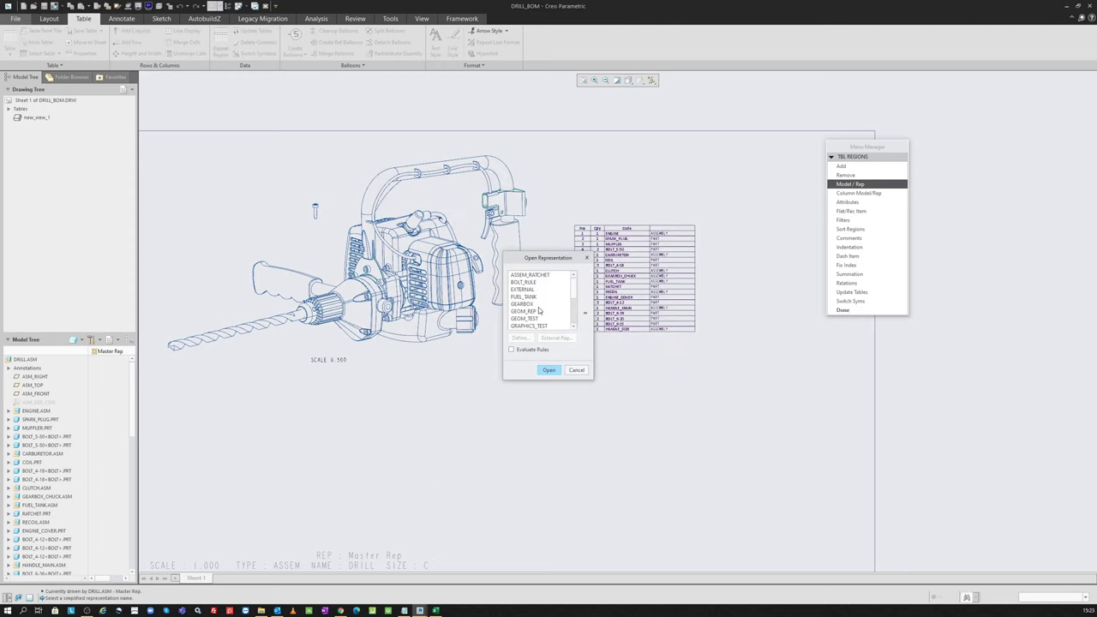
scroll(537, 298, "down", 1)
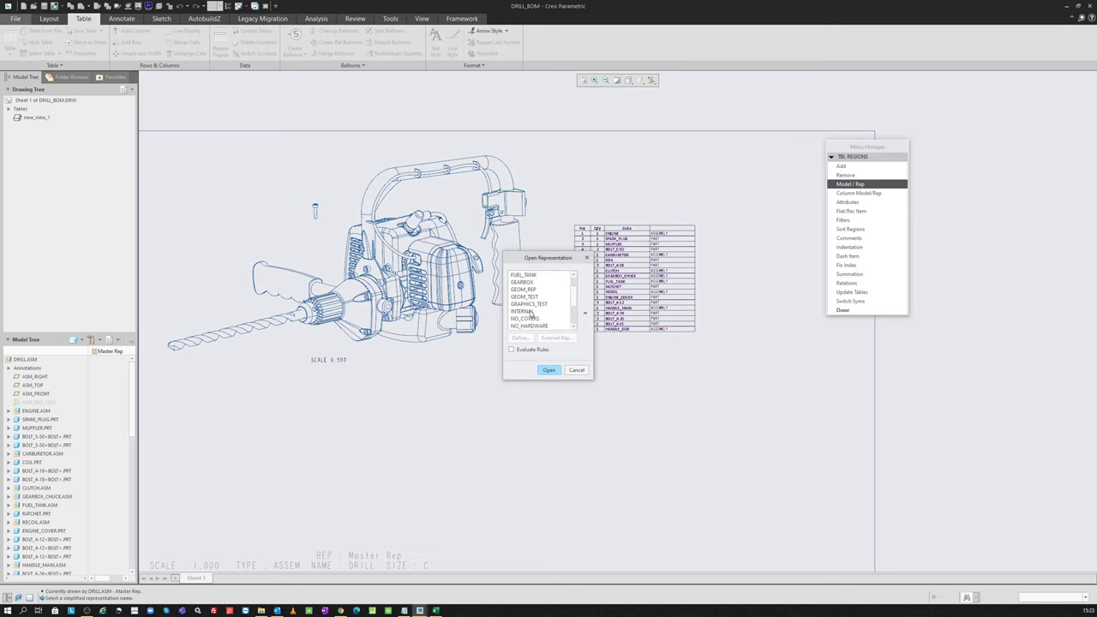
left_click(530, 312)
left_click_drag(559, 257, 500, 221)
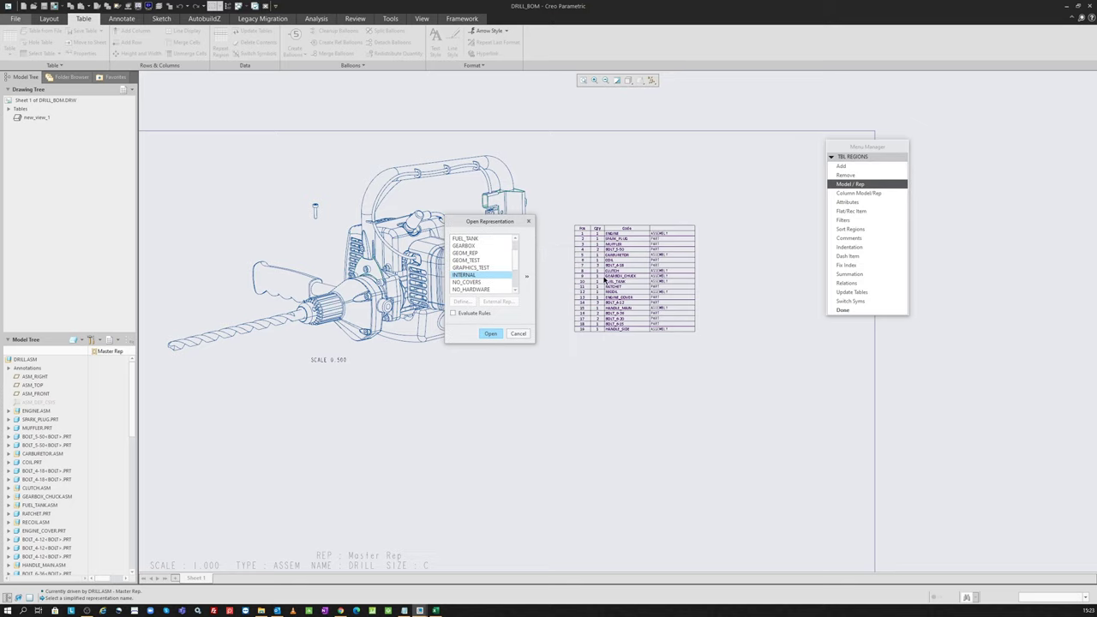
double_click(489, 275)
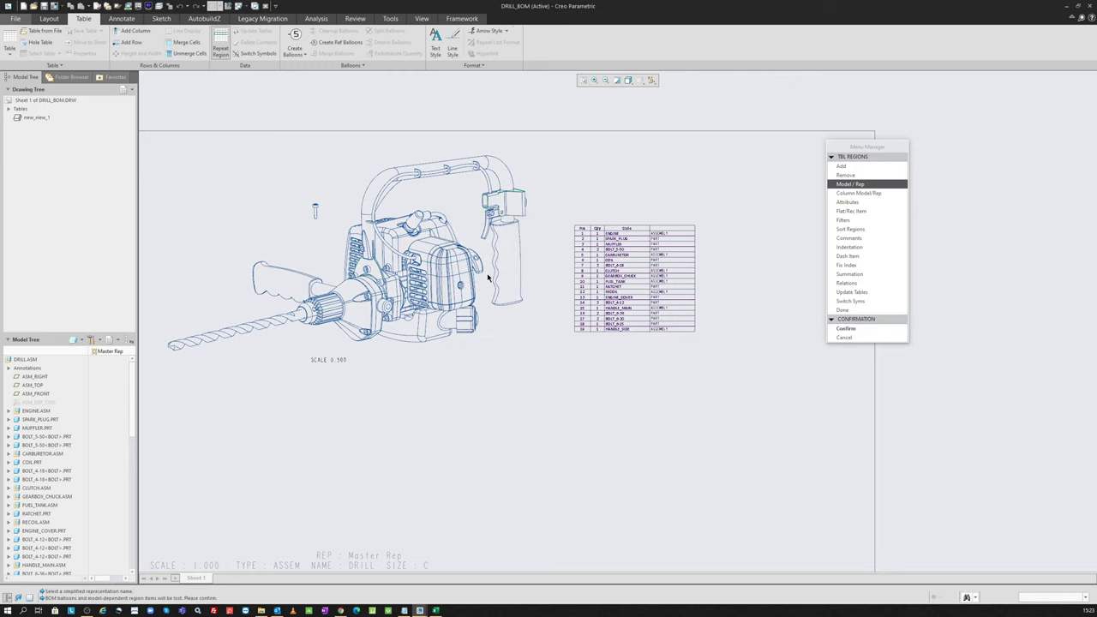
- Confirm the INTERNAL rep change so the BOM lists six components
left_click(833, 329)
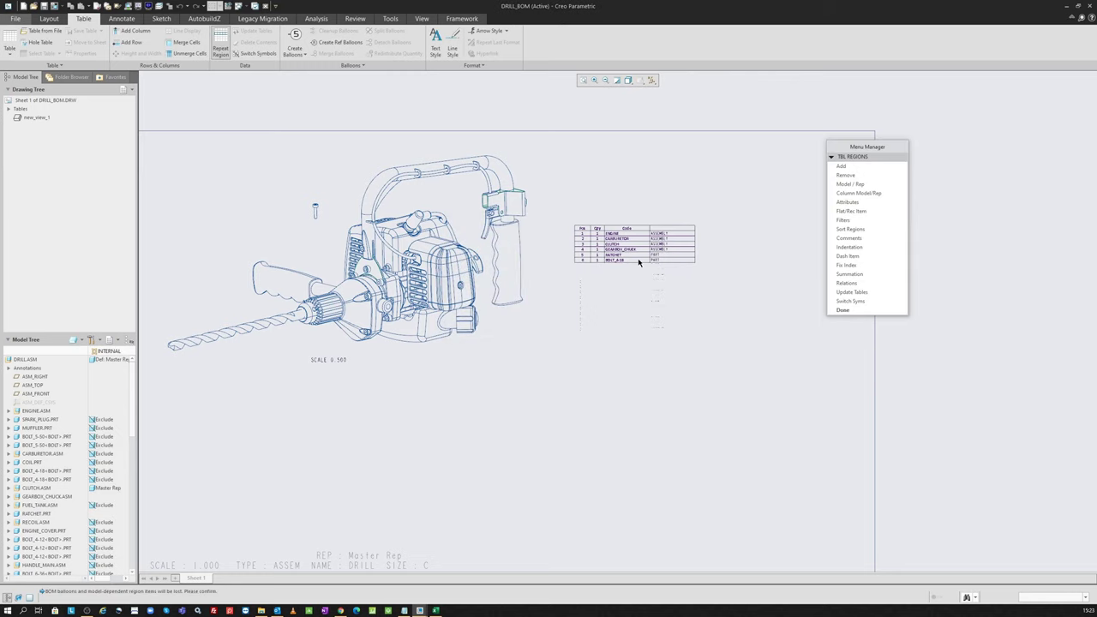
scroll(638, 262, "up", 3)
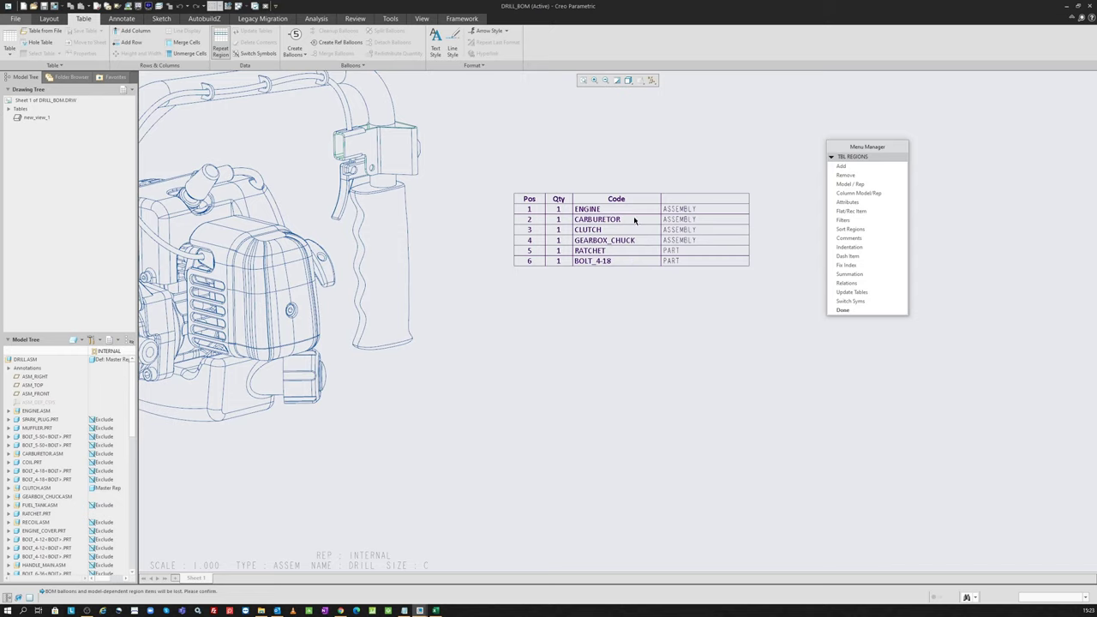
left_click(842, 309)
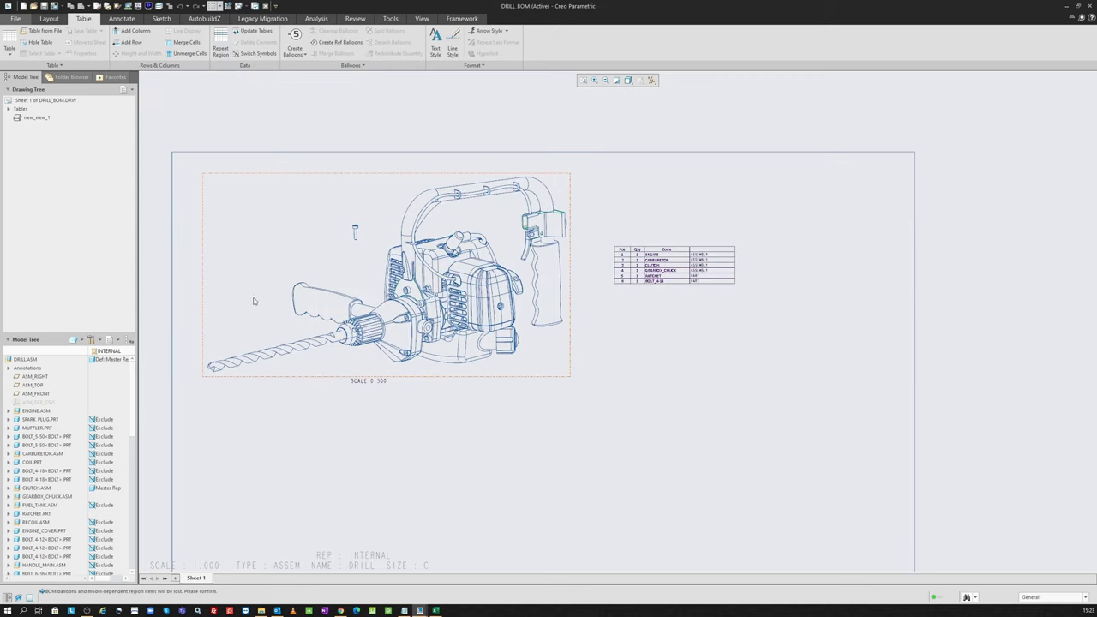
- Box-select the BOM table, then open the drill view's Drawing View properties
left_click_drag(588, 229, 774, 311)
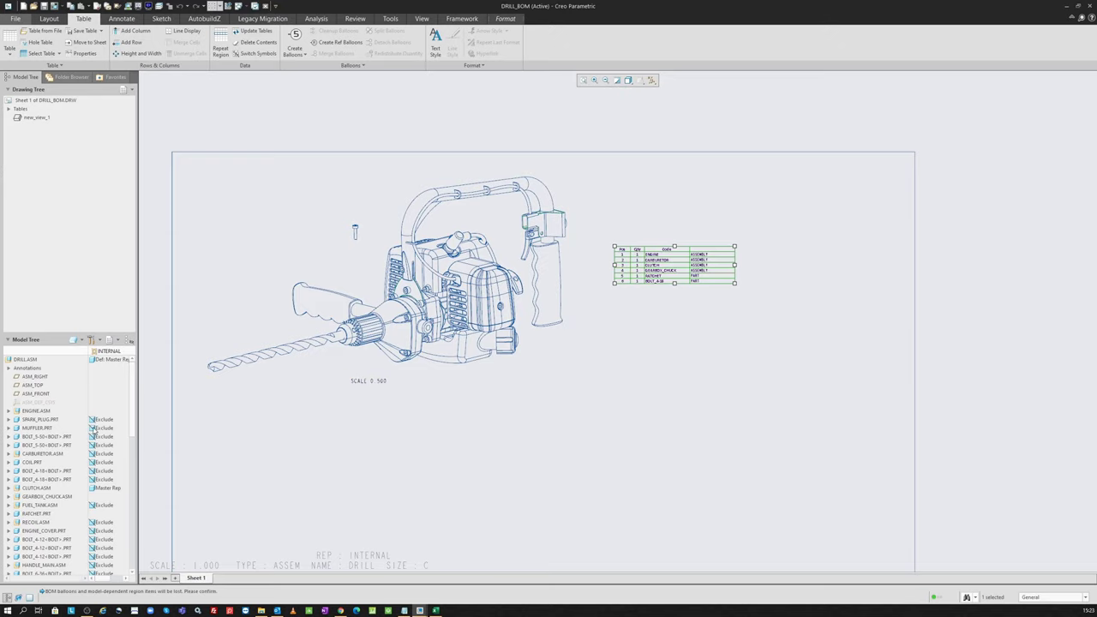
left_click(360, 464)
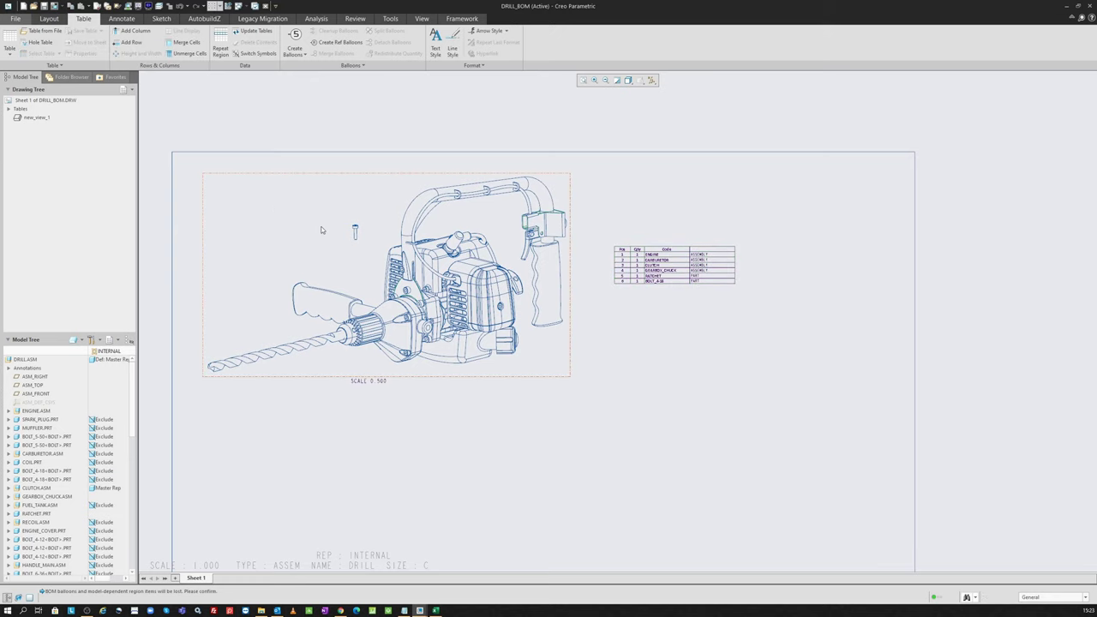
double_click(321, 230)
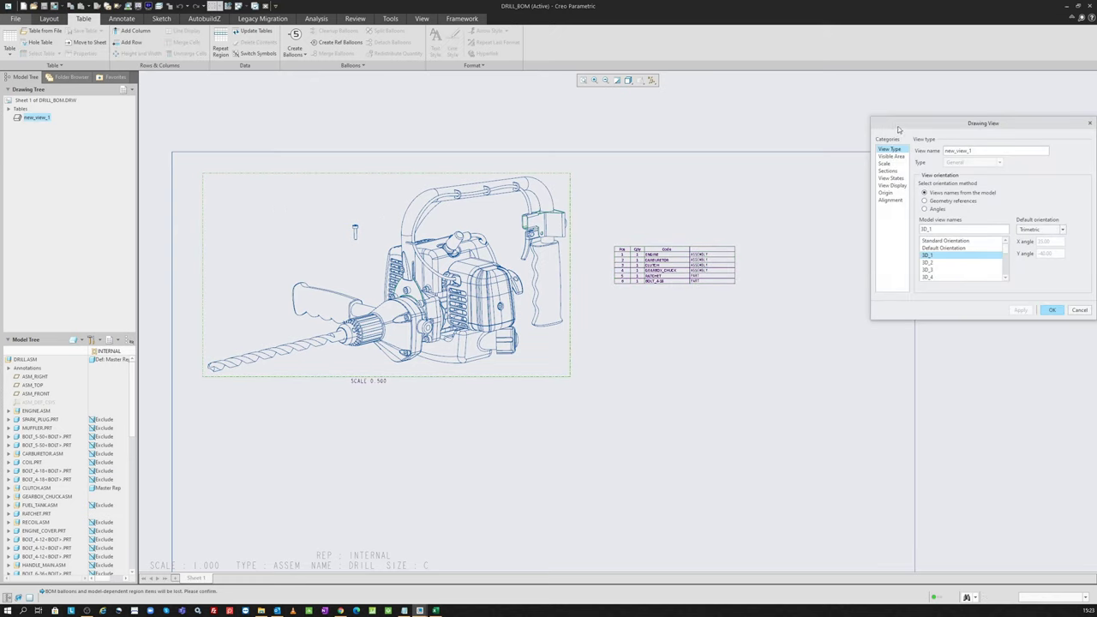
- Set the drill view's simplified representation to INTERNAL and apply it
left_click_drag(896, 128, 770, 153)
left_click(763, 203)
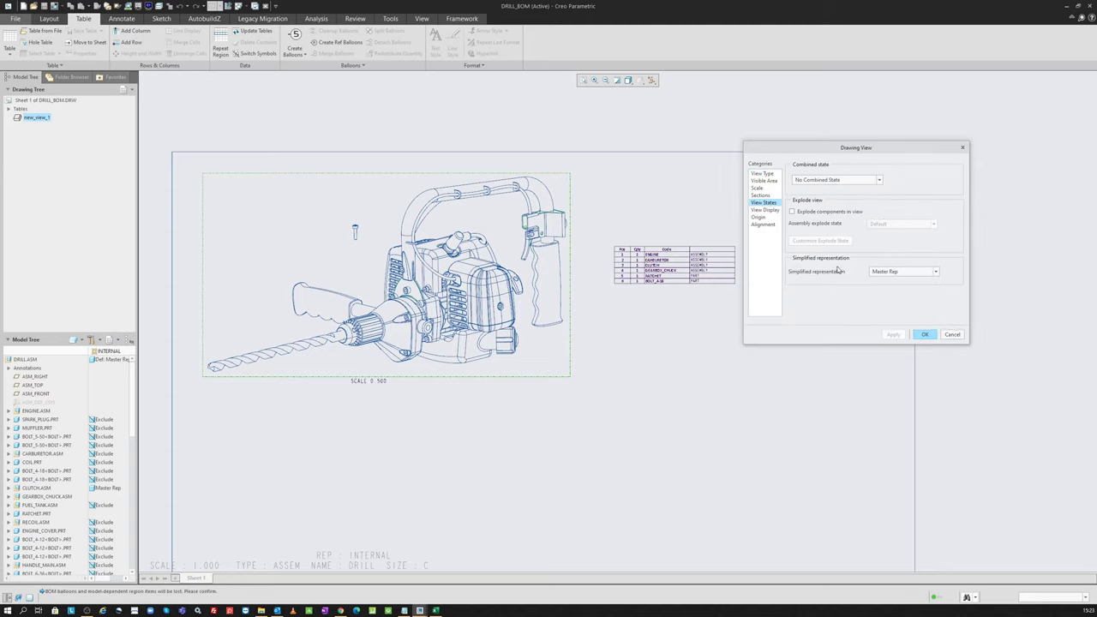
left_click(891, 271)
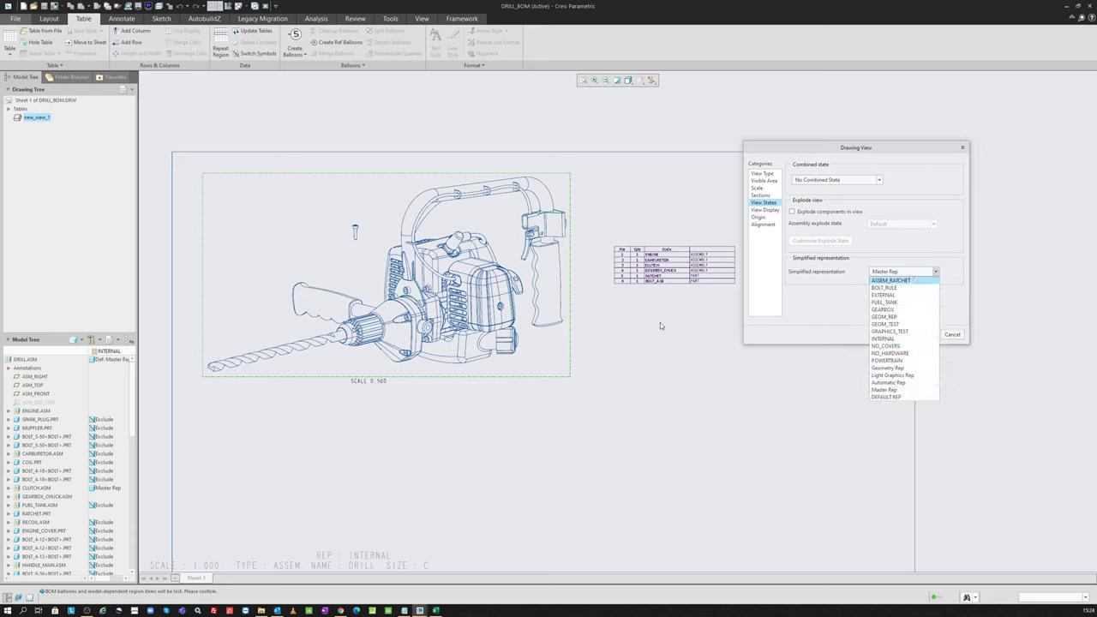
left_click(884, 339)
left_click(891, 337)
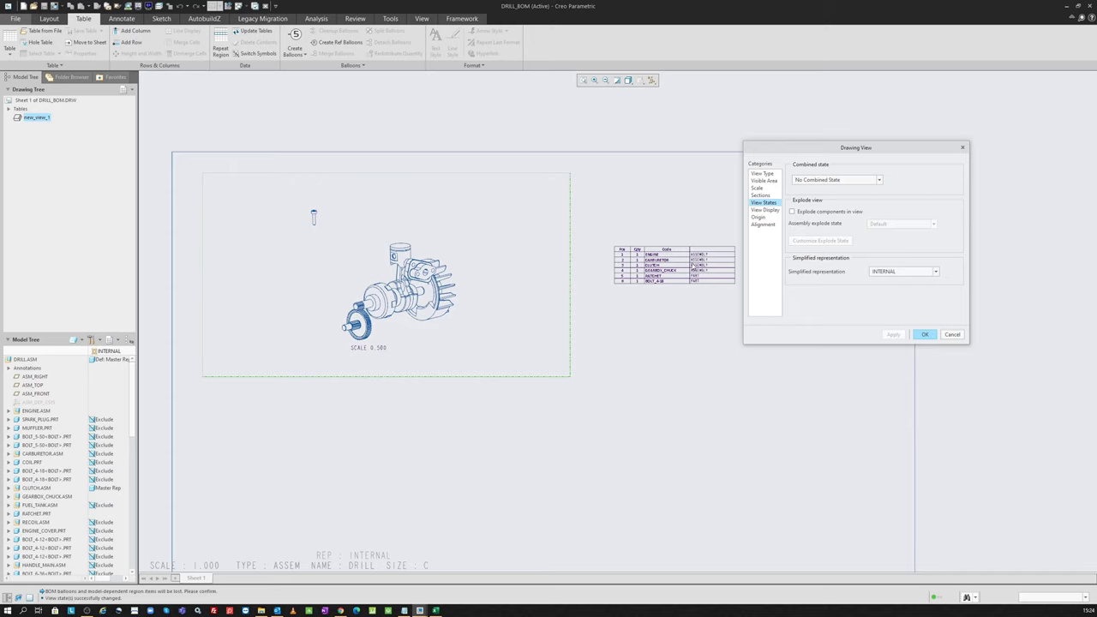
- Switch the drill view back to Master Rep and close the dialog
left_click(886, 273)
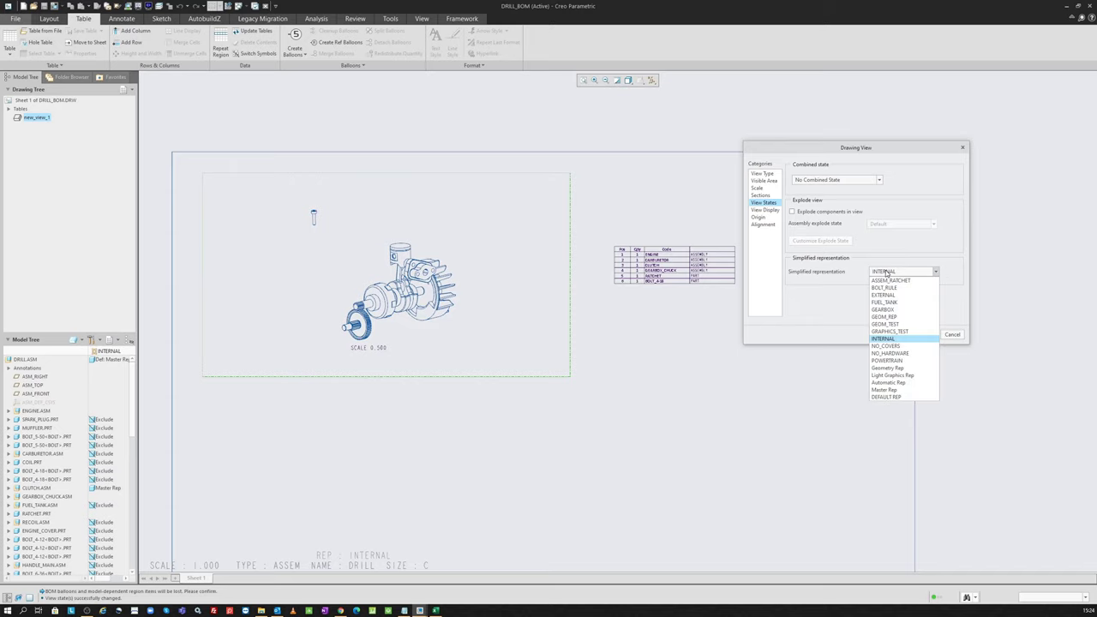
left_click(892, 386)
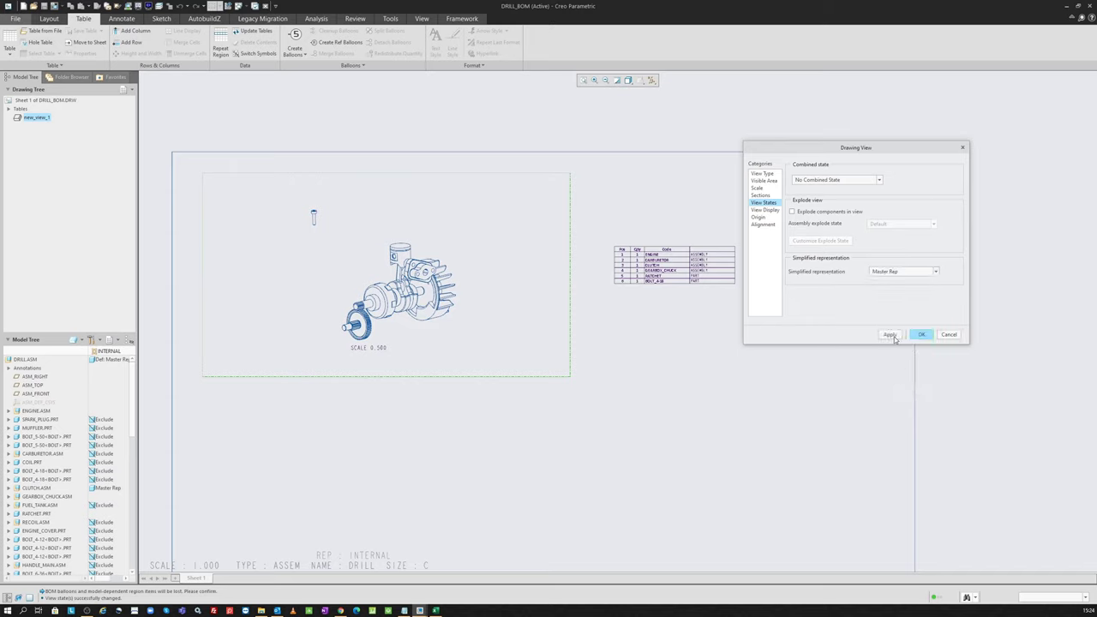
left_click(923, 335)
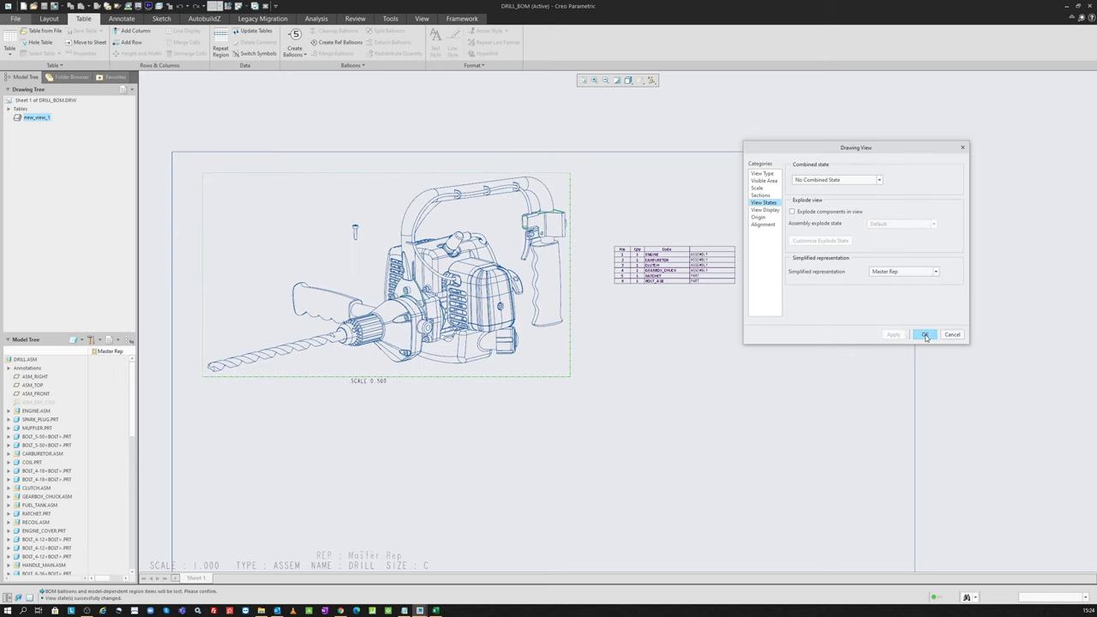
left_click(220, 43)
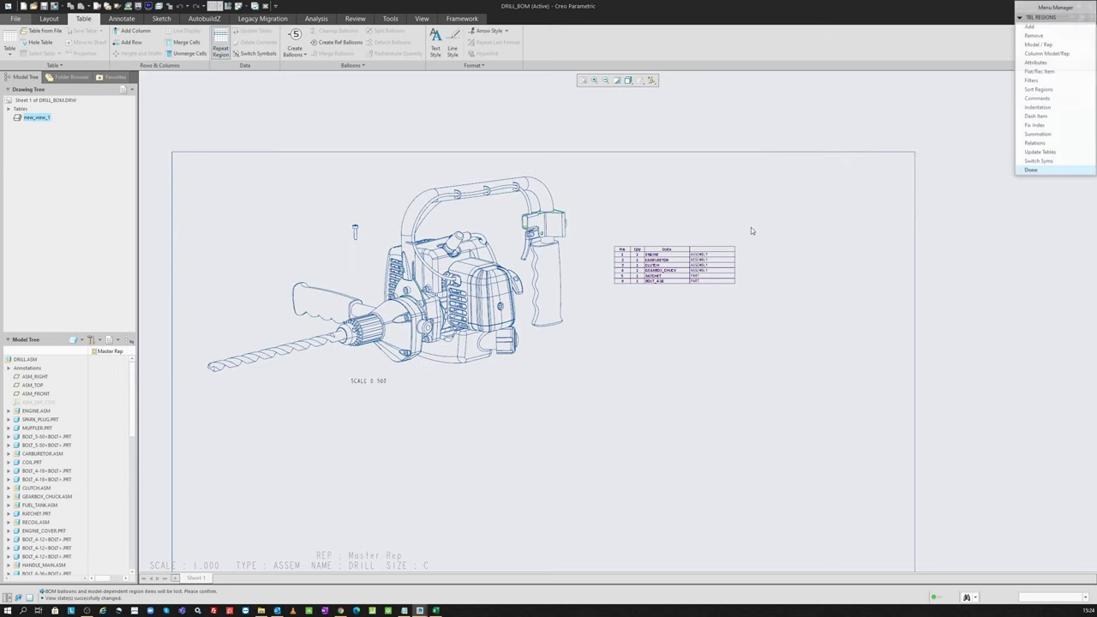
- Re-drive the BOM region from drill.asm with the master representation and finish
left_click(1041, 44)
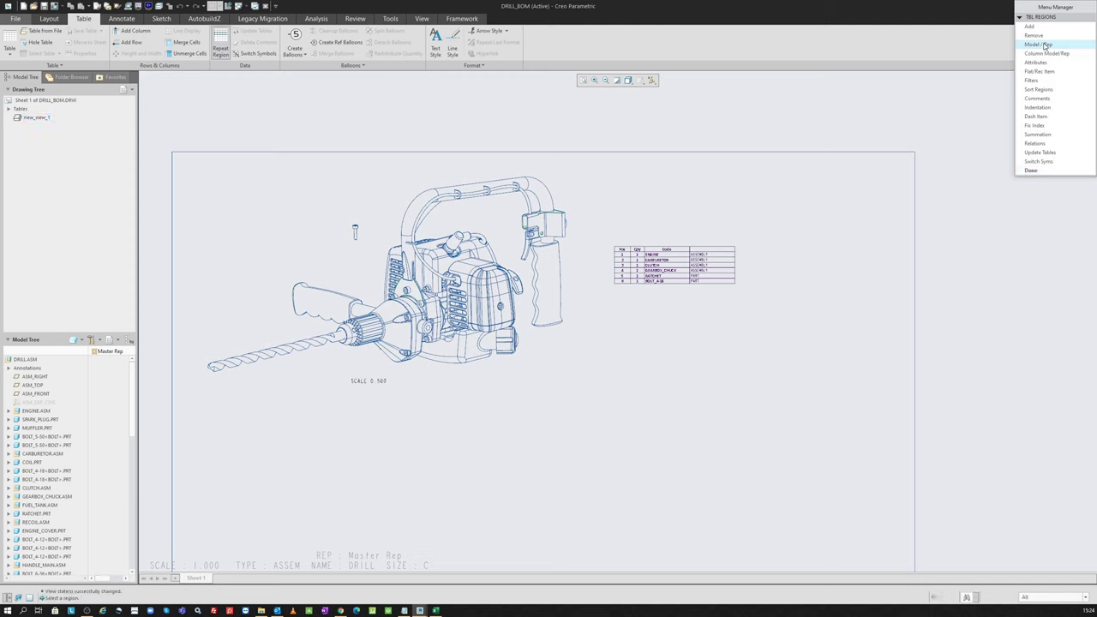
left_click(660, 261)
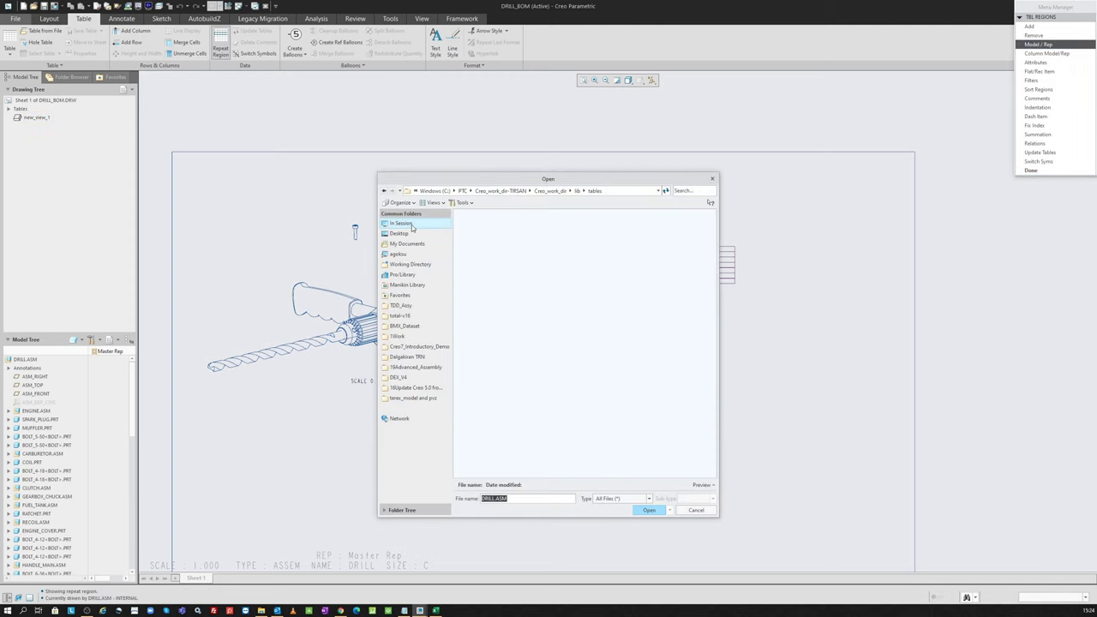
left_click(412, 225)
double_click(474, 462)
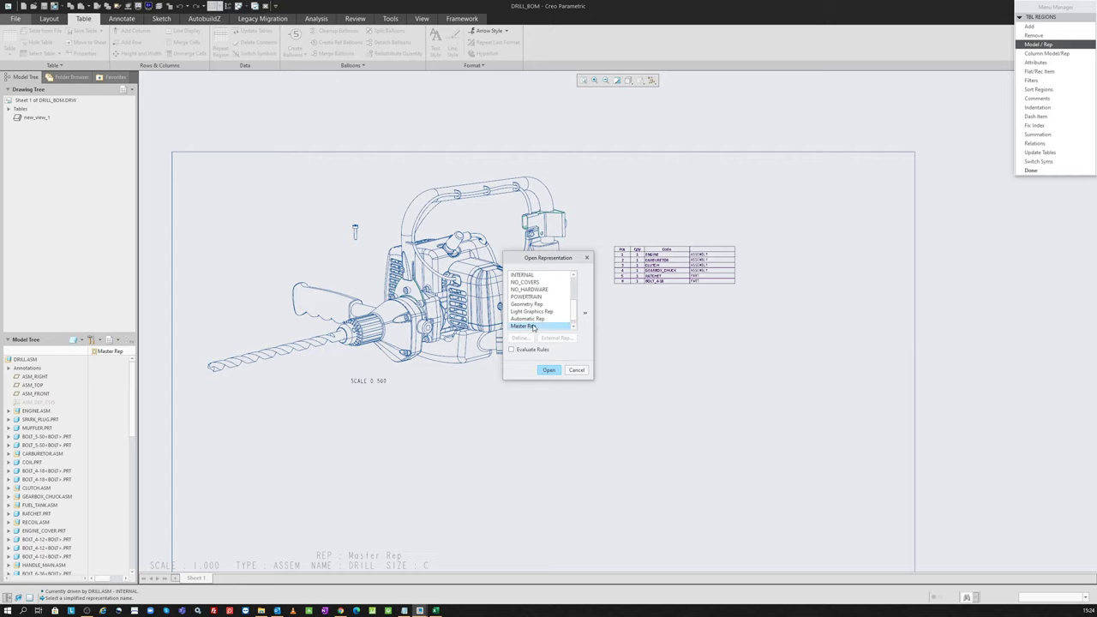
double_click(533, 327)
middle_click(724, 197)
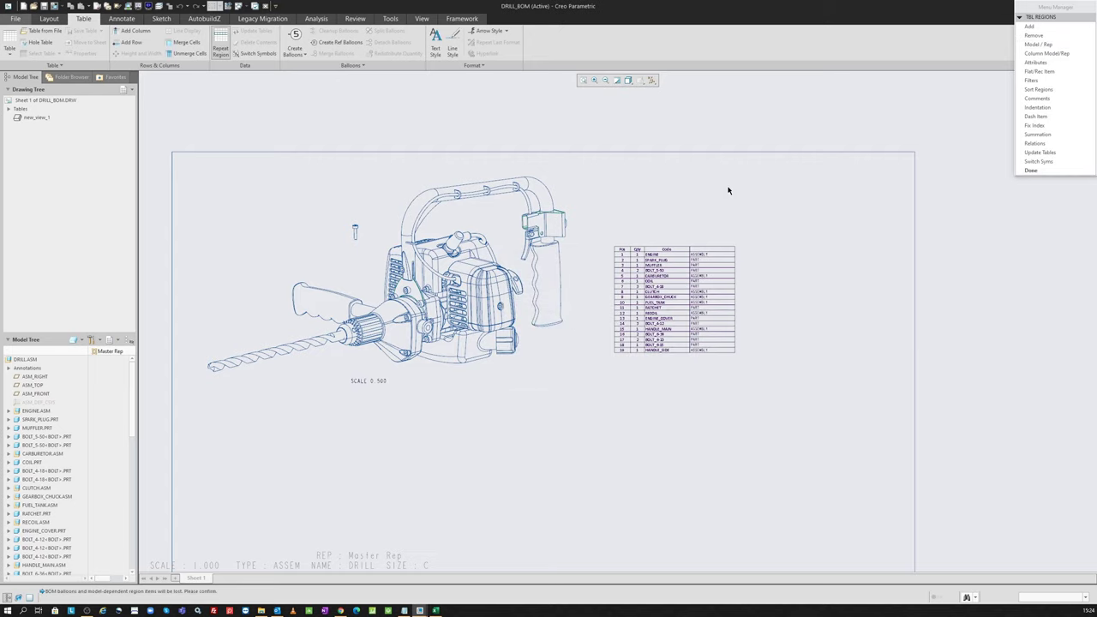
middle_click(728, 190)
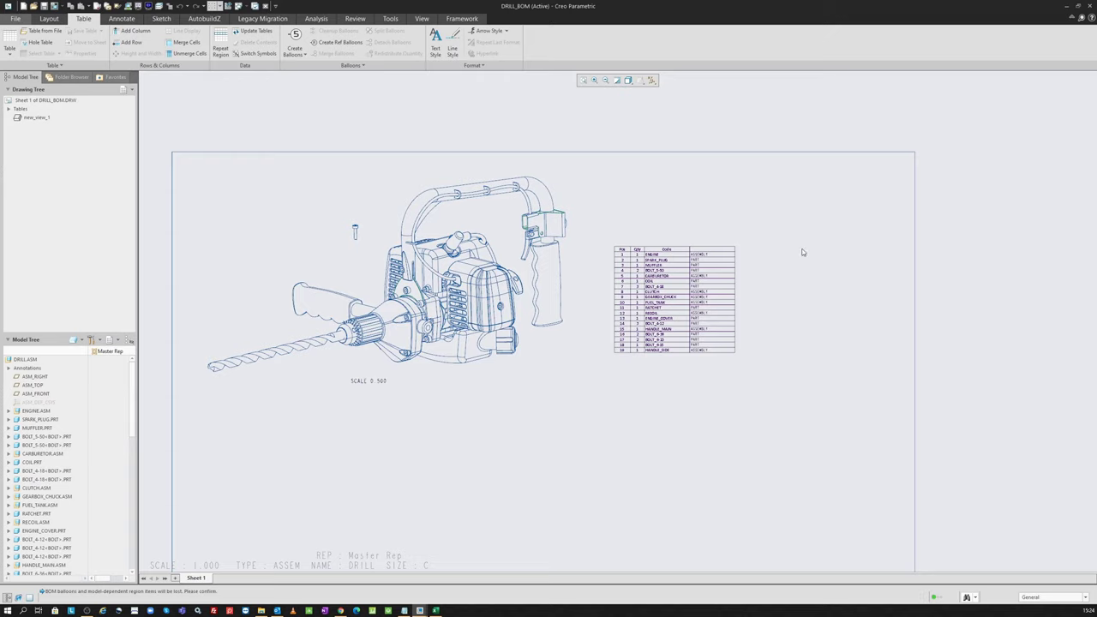
- Drive the BOM region from drill.asm's POWERTRAIN rep, leaving four components listed
left_click(221, 45)
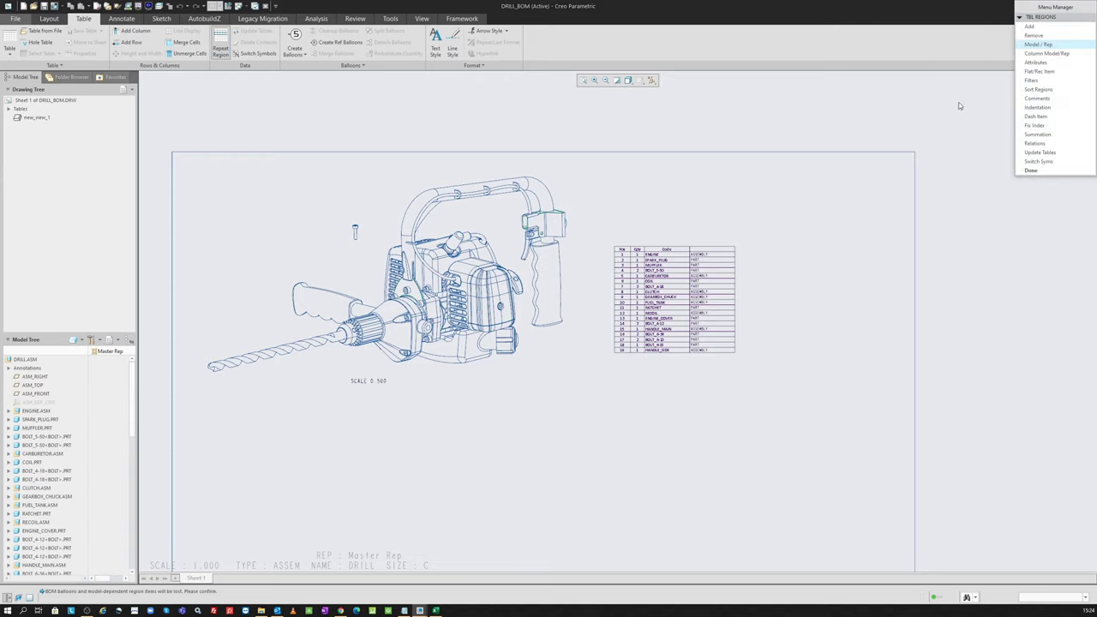
left_click(1040, 45)
left_click(705, 290)
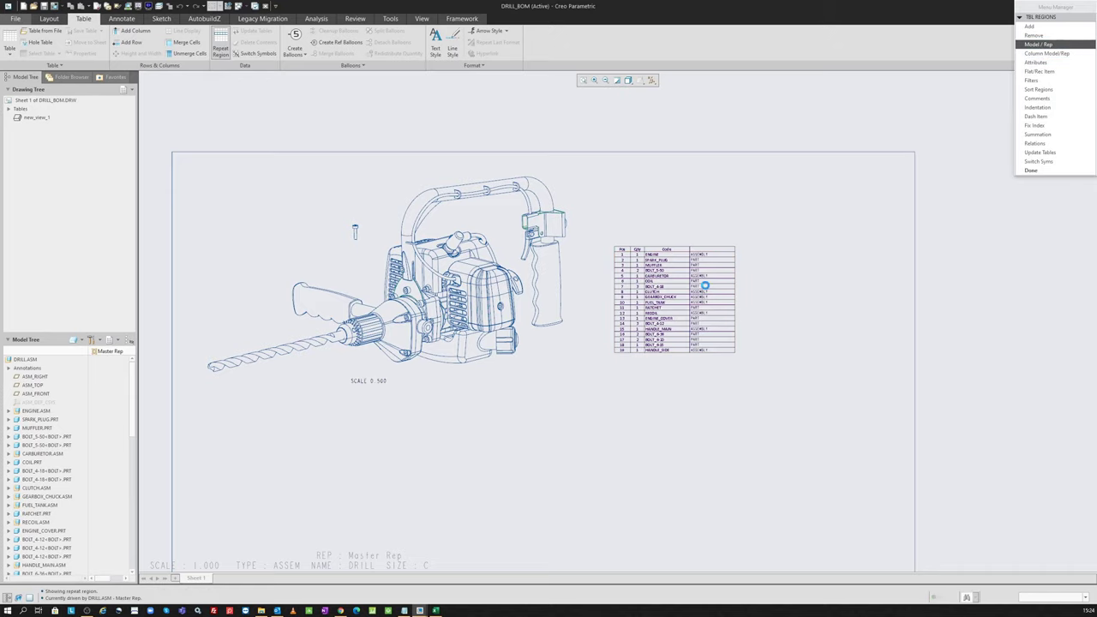
left_click(400, 222)
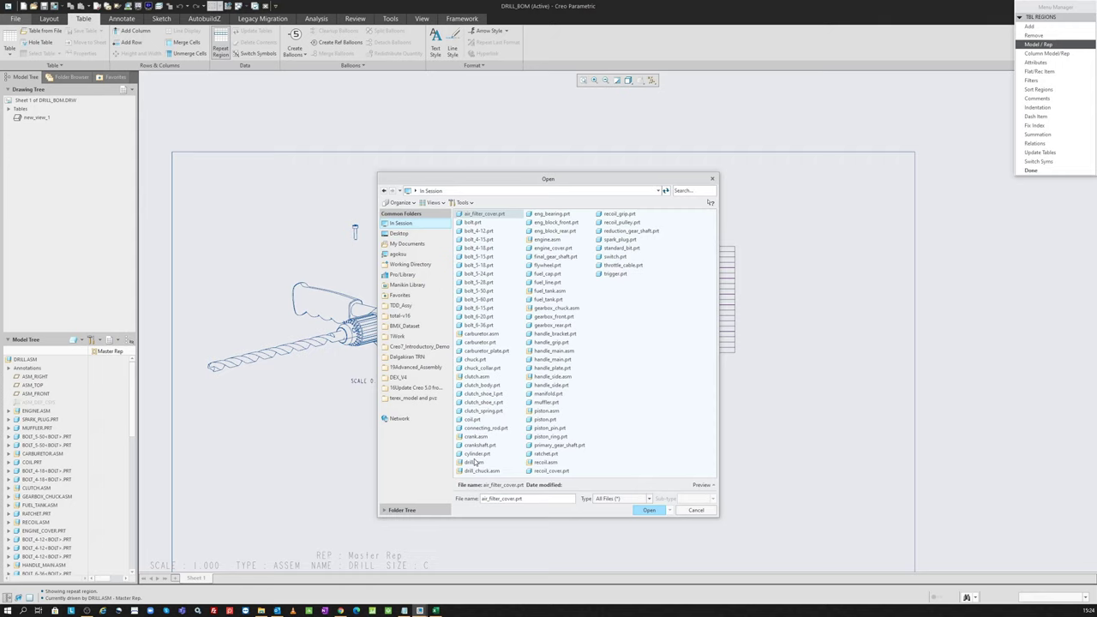
double_click(474, 462)
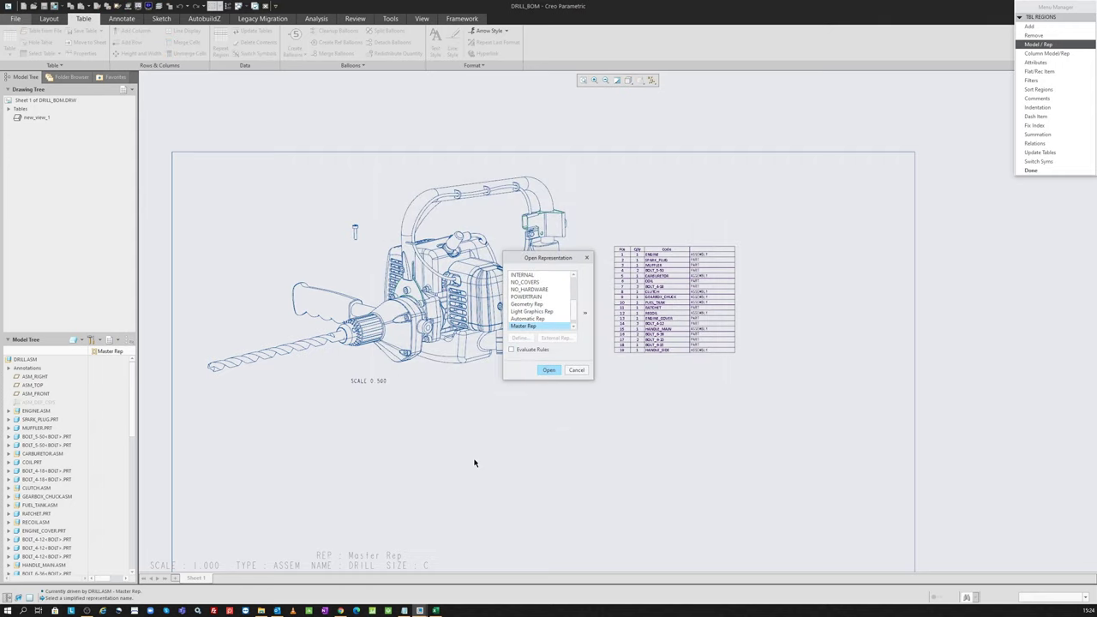
scroll(548, 302, "up", 2)
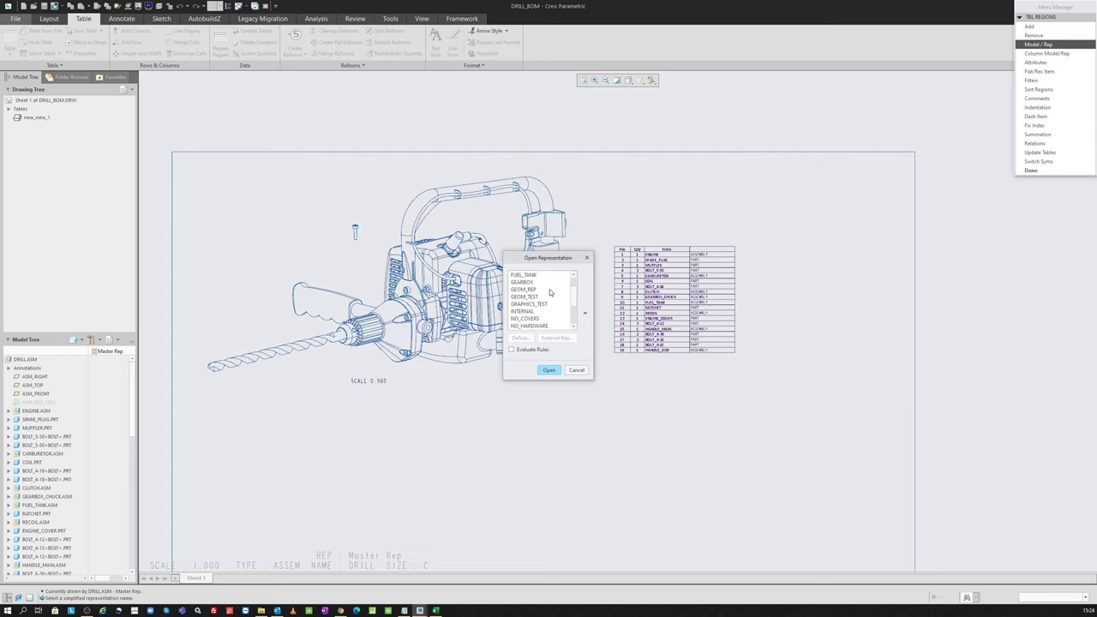
left_click(539, 313)
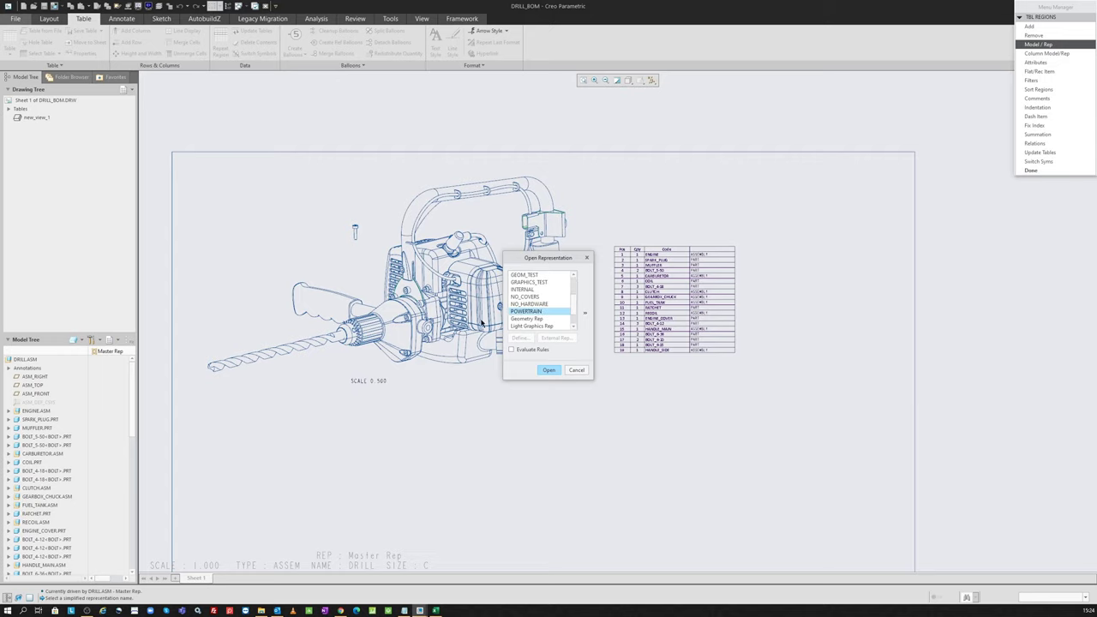
double_click(526, 313)
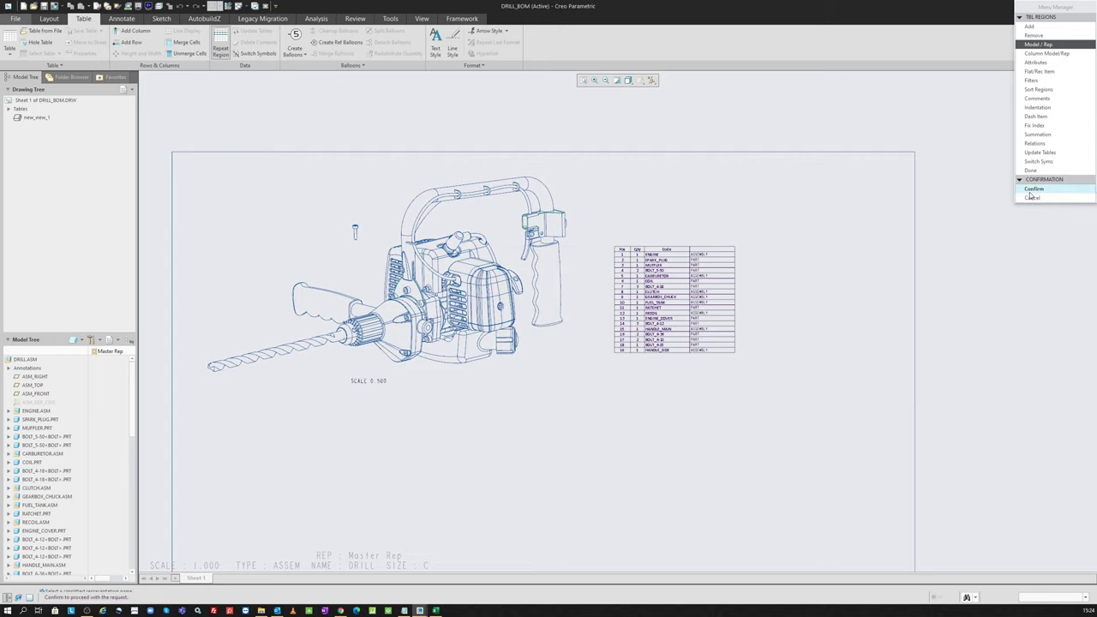
left_click(1030, 192)
scroll(703, 271, "up", 3)
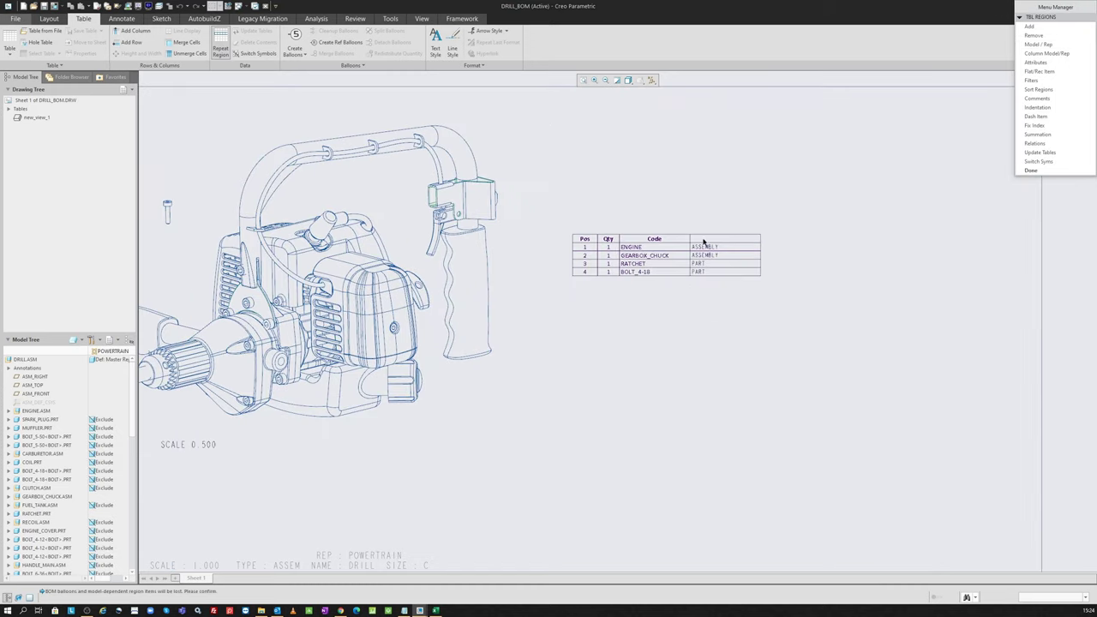
middle_click(771, 218)
- Expand ENGINE.ASM in the model tree to review the POWERTRAIN components
scroll(669, 263, "up", 2)
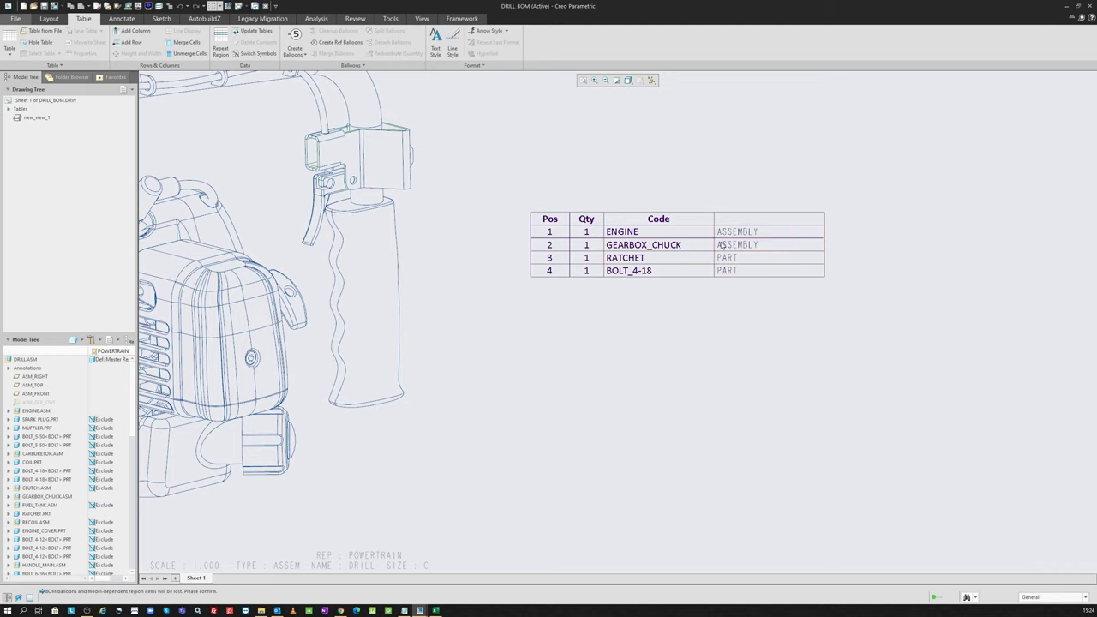
scroll(678, 234, "down", 1)
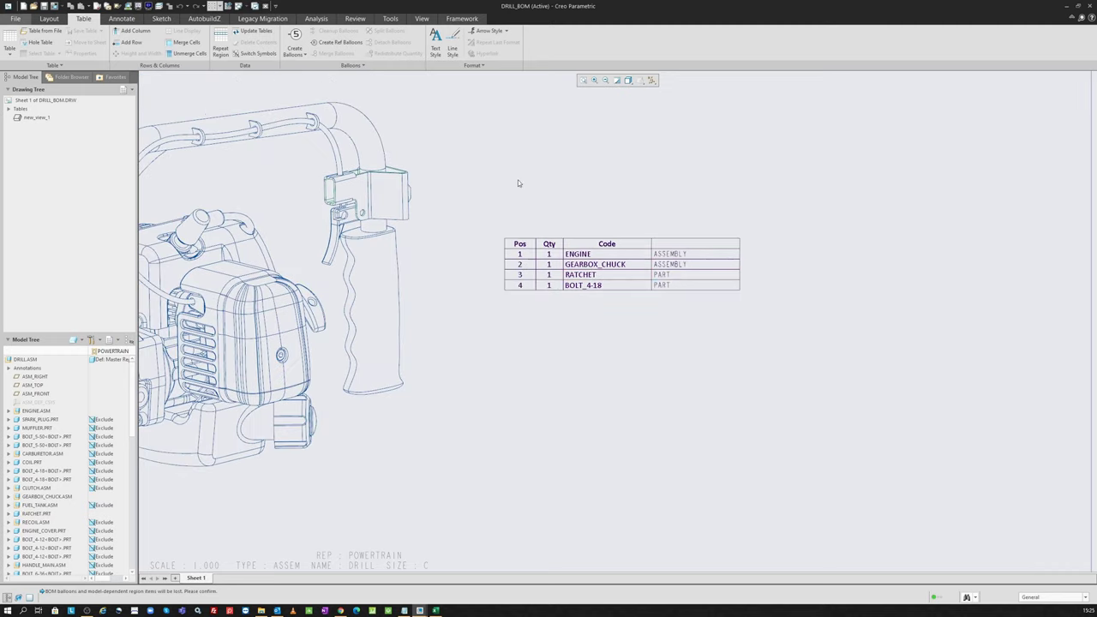
left_click(221, 47)
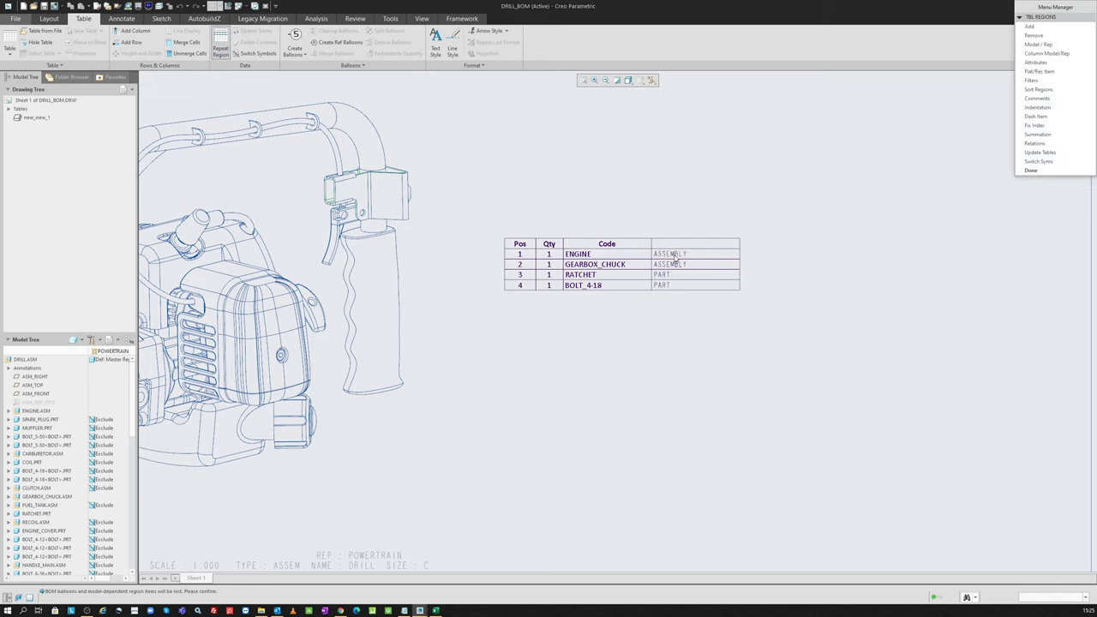
left_click(1052, 170)
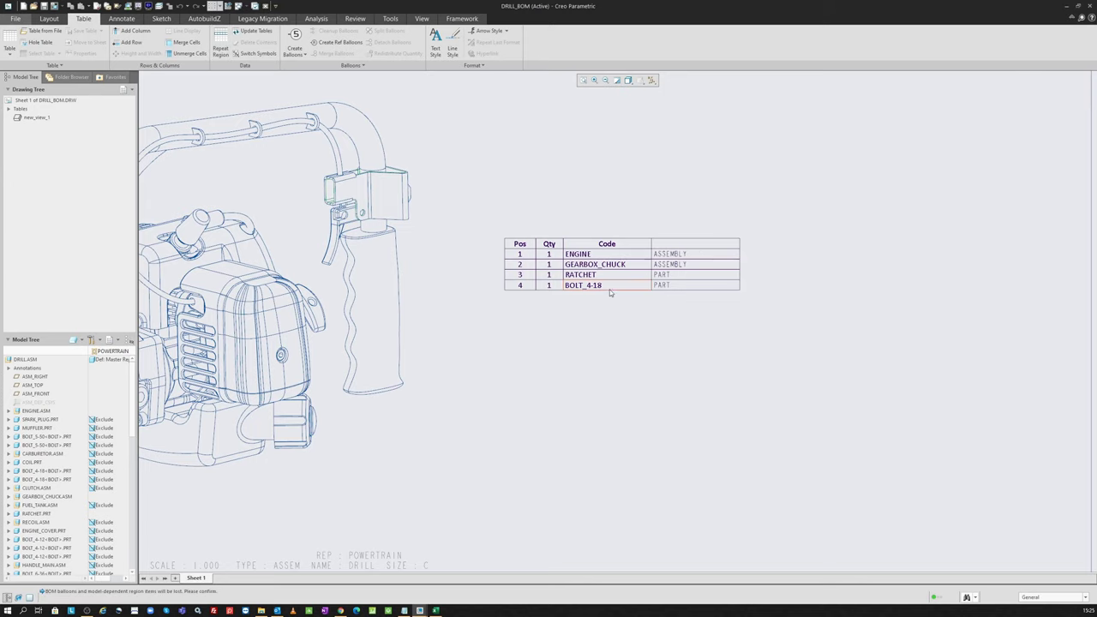
left_click(9, 411)
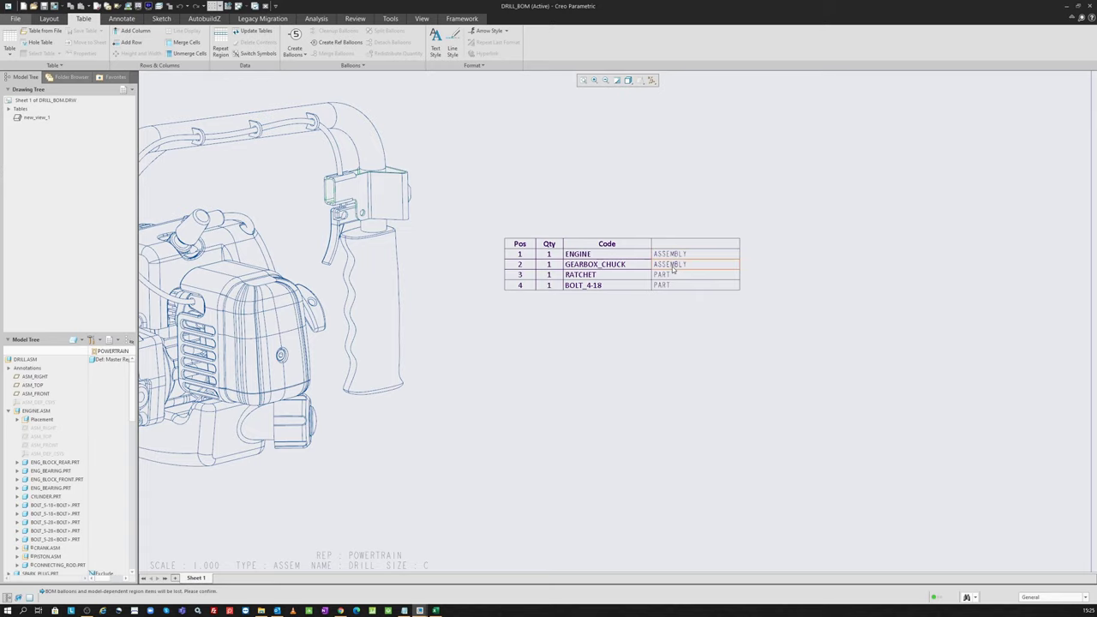
left_click(221, 43)
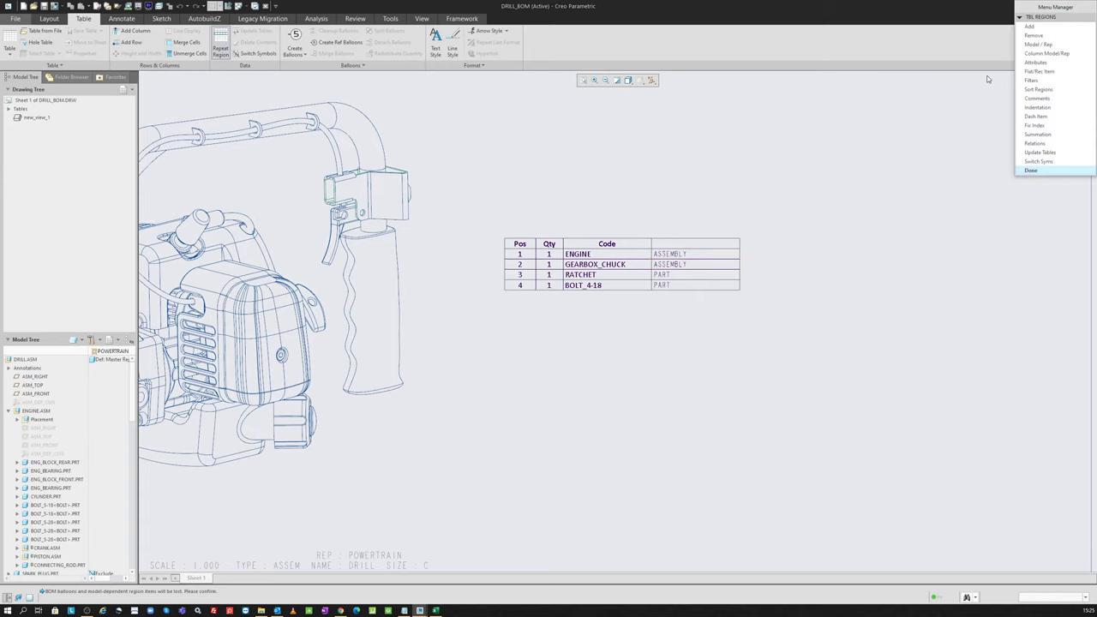
left_click_drag(1040, 4, 863, 121)
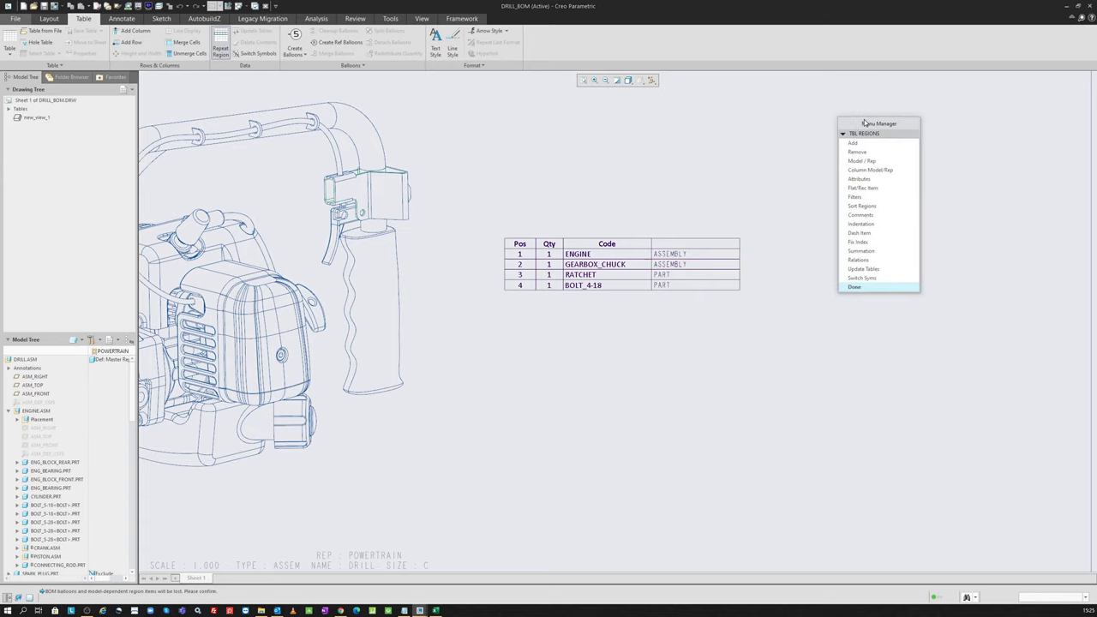
left_click(859, 178)
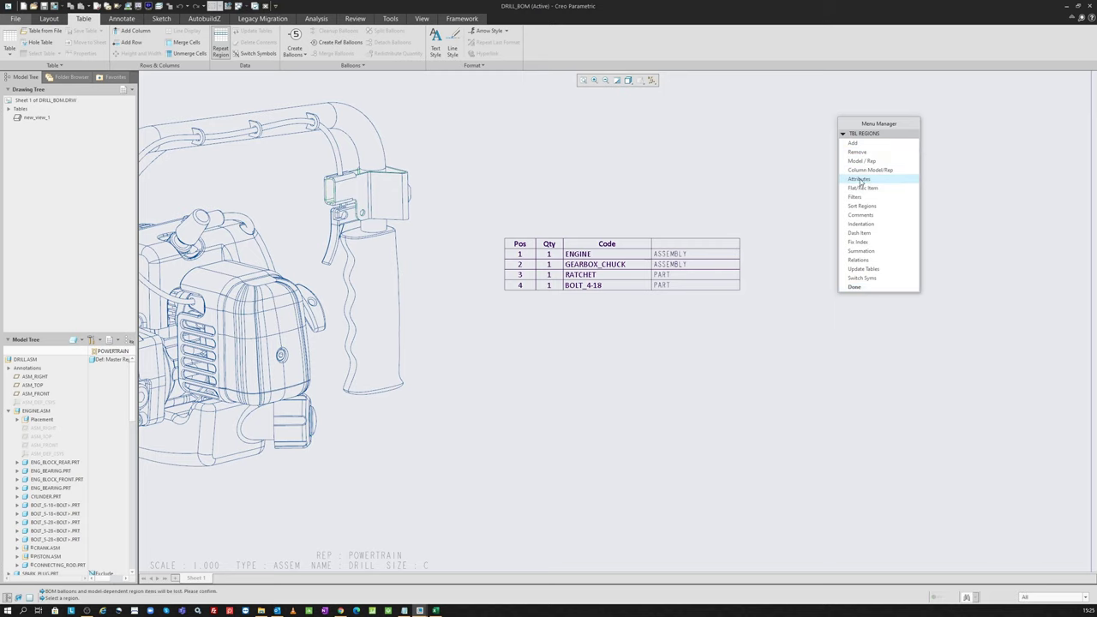
left_click(714, 265)
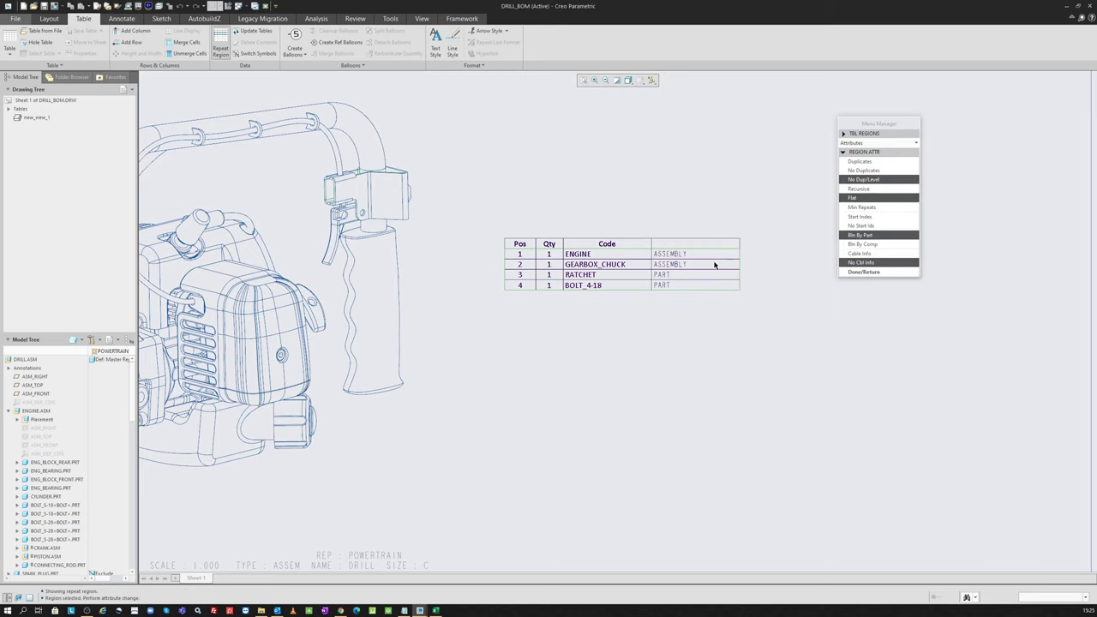
left_click(860, 188)
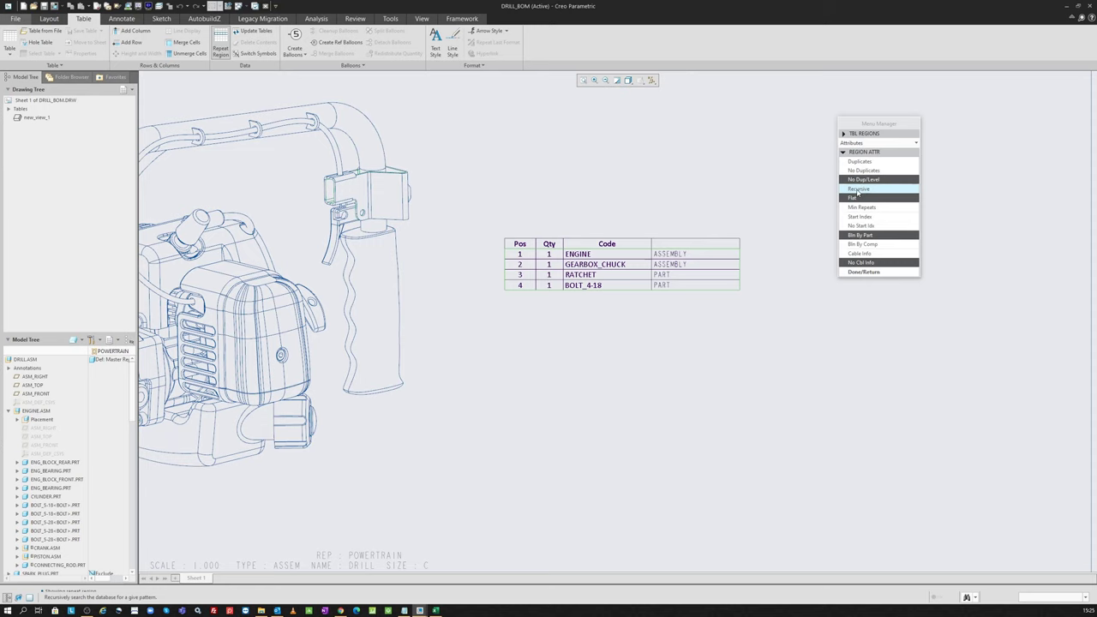
left_click(860, 271)
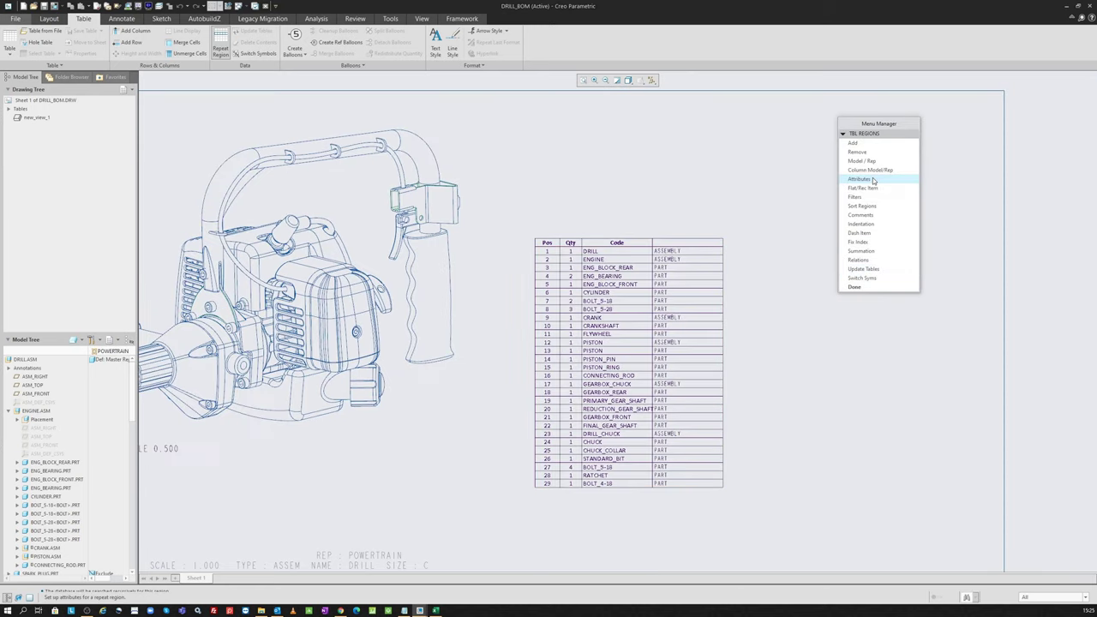
left_click(865, 179)
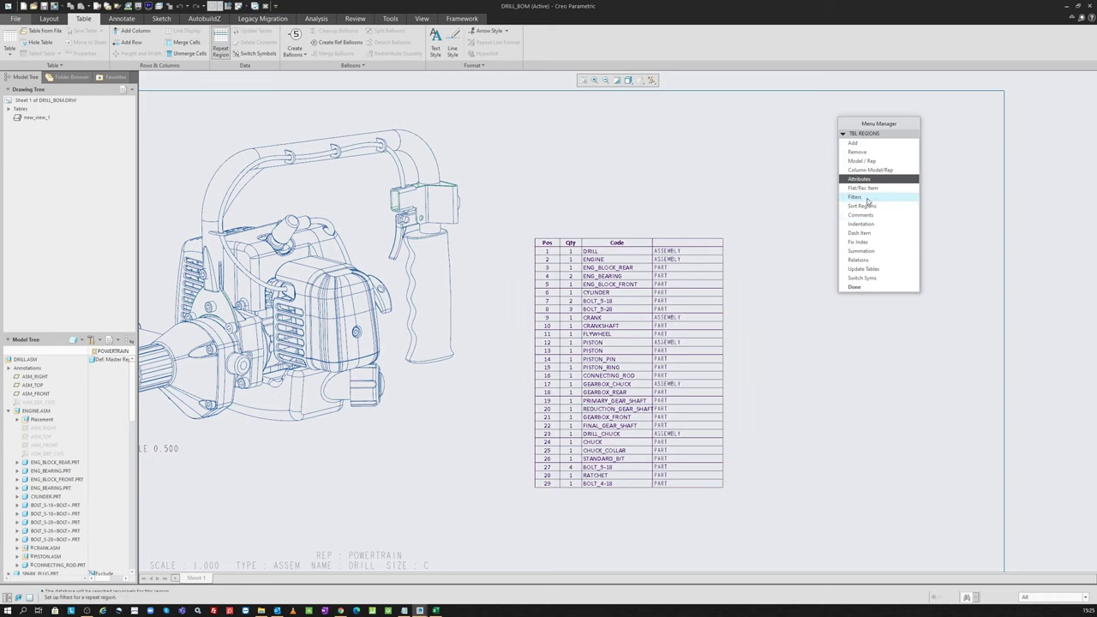
left_click(868, 182)
left_click(669, 334)
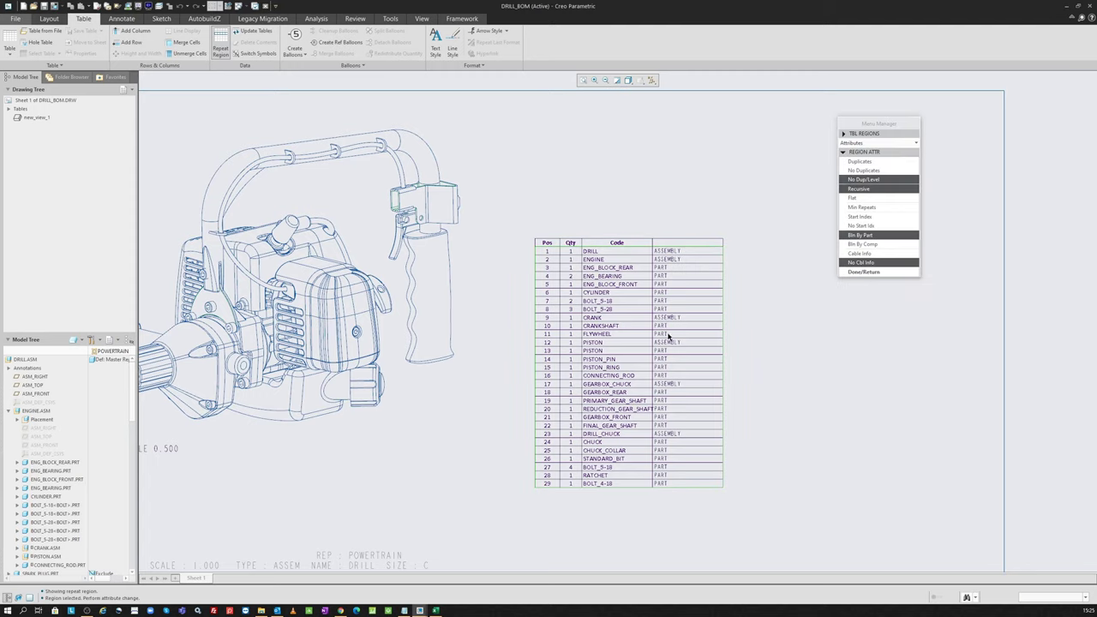
left_click(859, 197)
left_click(863, 272)
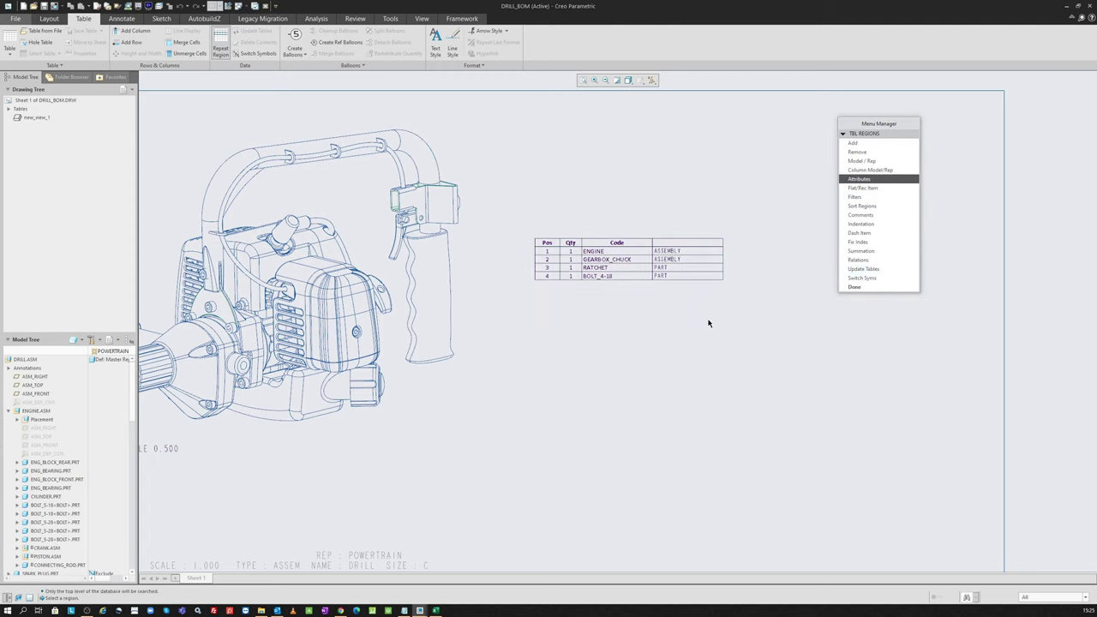
scroll(664, 297, "up", 1)
scroll(657, 293, "up", 1)
scroll(655, 291, "up", 1)
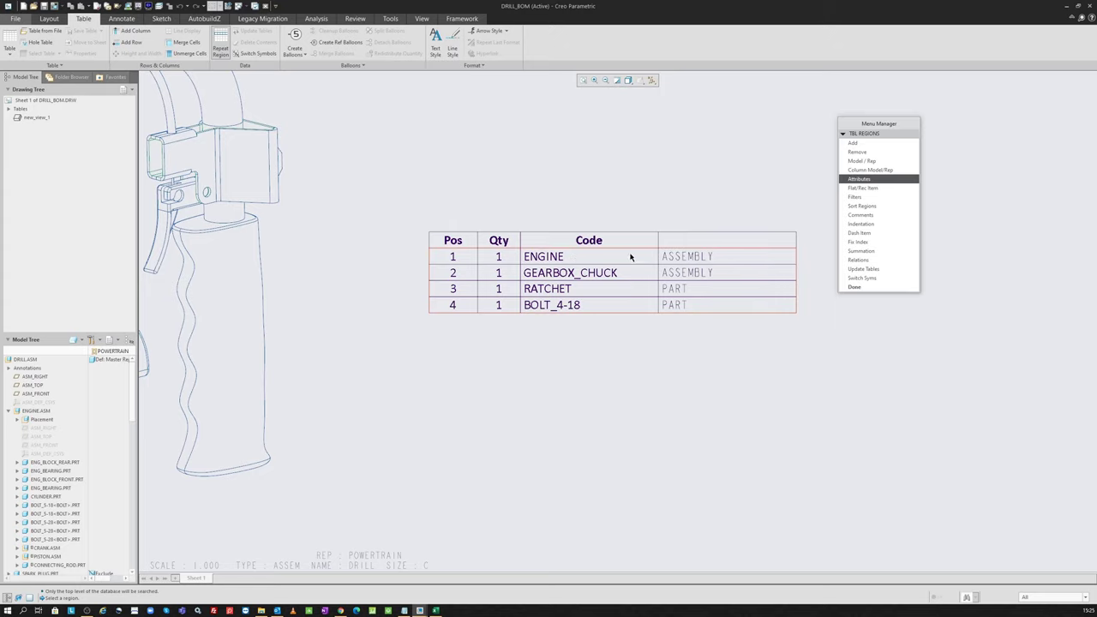
- Set GEARBOX_CHUCK to expand recursively in the BOM region's individual-item settings
left_click(853, 189)
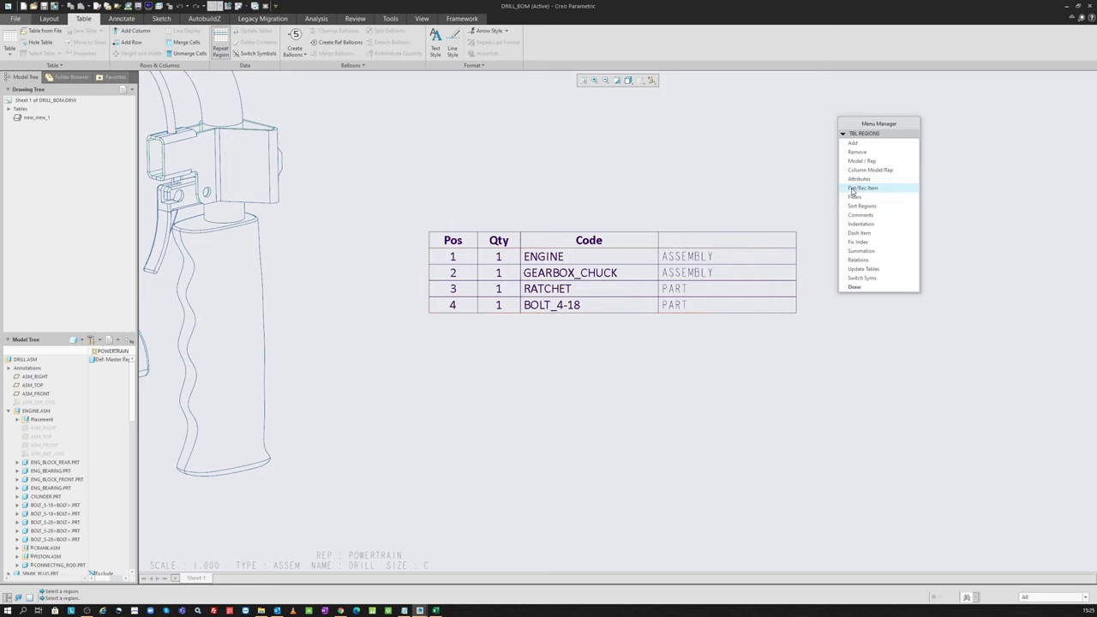
left_click(857, 180)
left_click(871, 189)
left_click(751, 271)
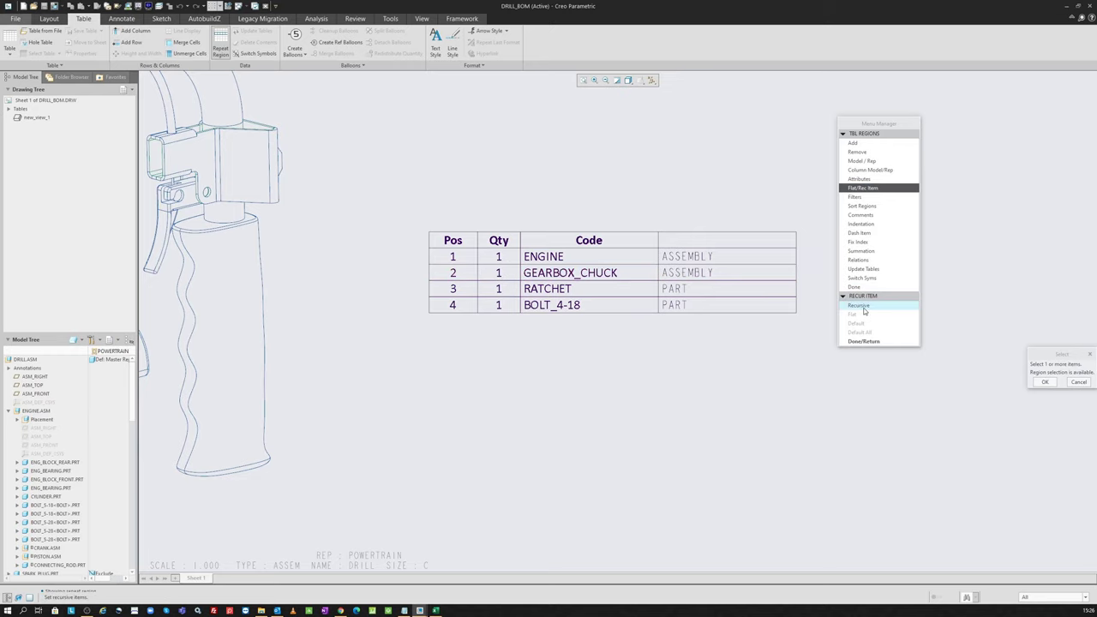
left_click(857, 306)
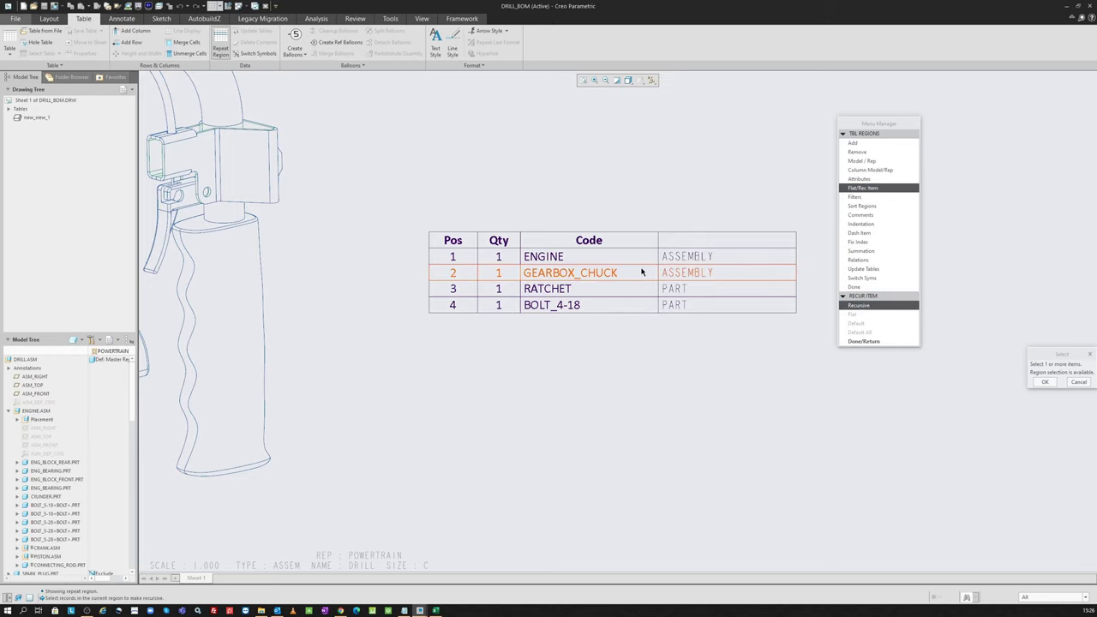
left_click(641, 272)
left_click(1044, 382)
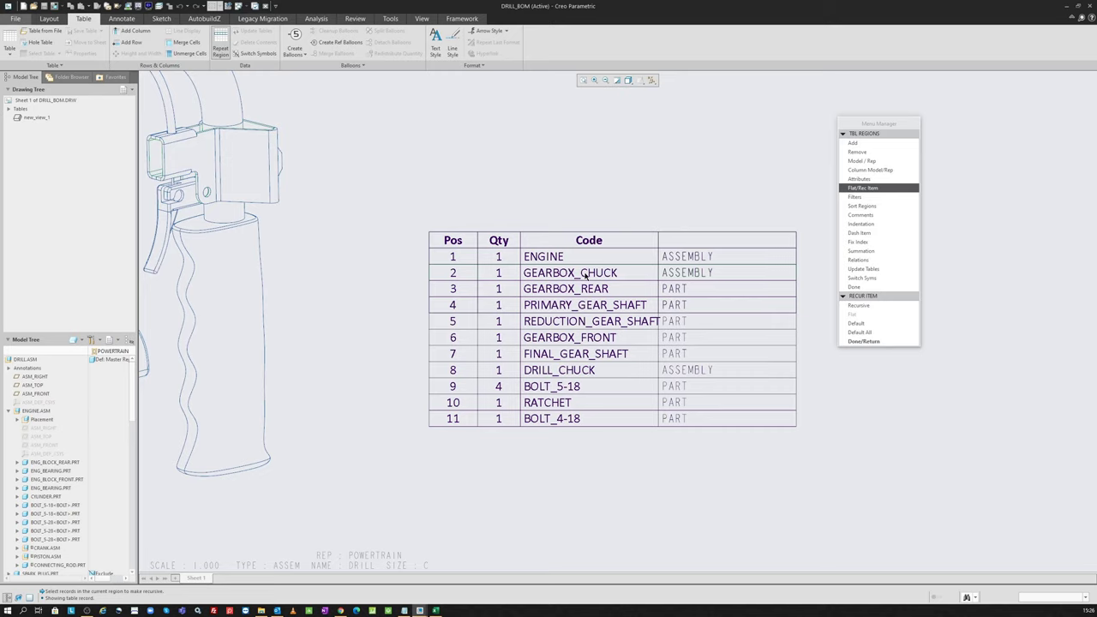
- Finish the region settings so the BOM shows 11 rows, then zoom to the full sheet
scroll(52, 481, "down", 2)
scroll(52, 480, "down", 1)
scroll(48, 499, "down", 1)
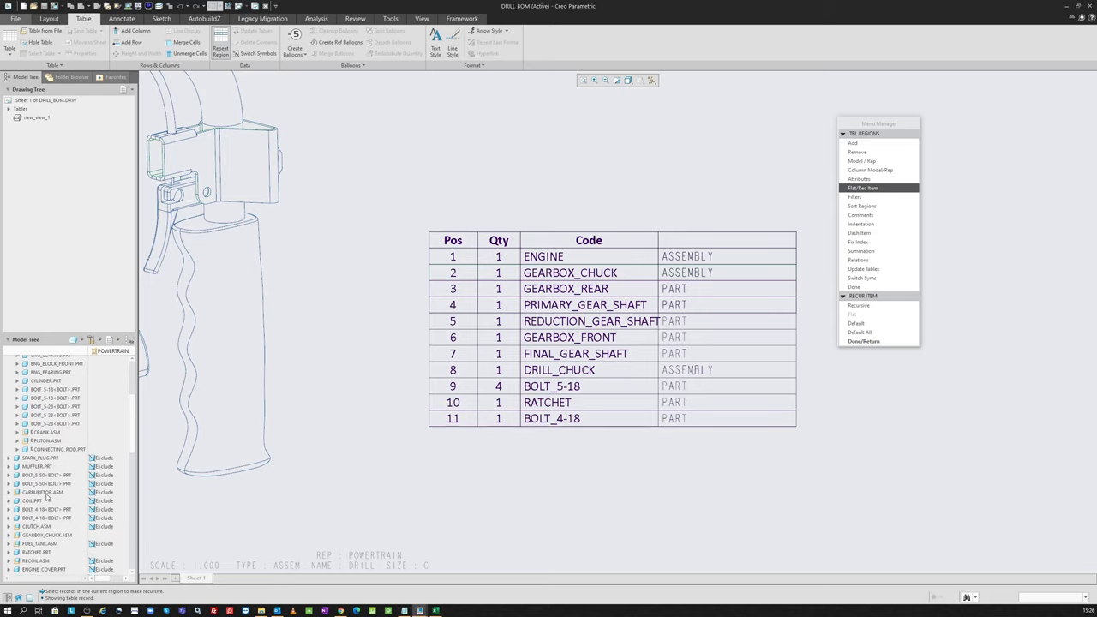
scroll(47, 490, "down", 1)
scroll(47, 495, "down", 1)
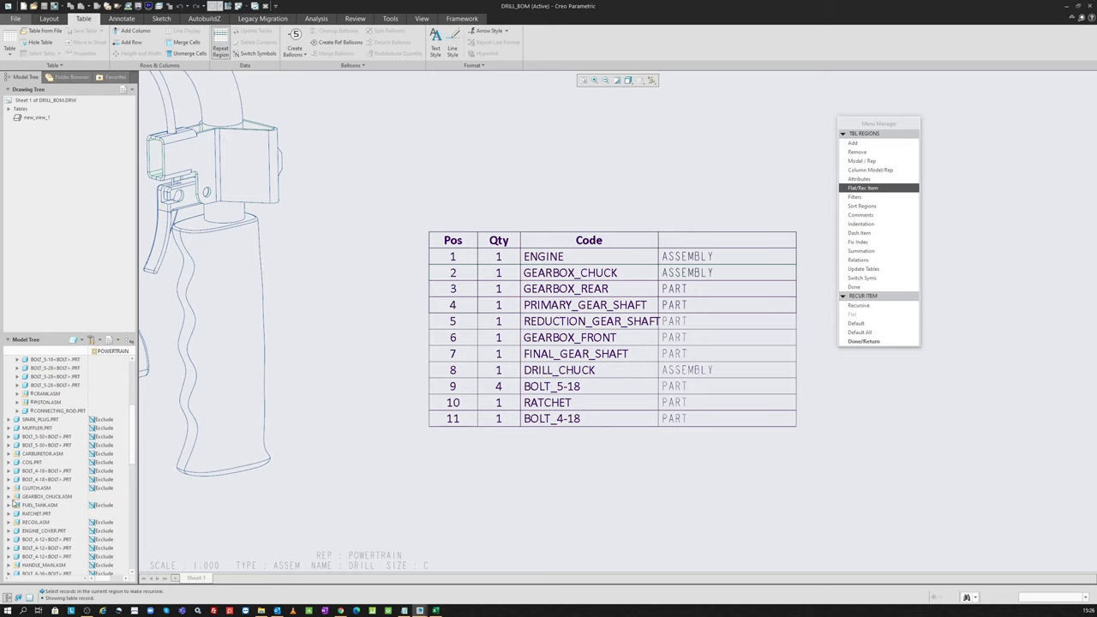
left_click(9, 497)
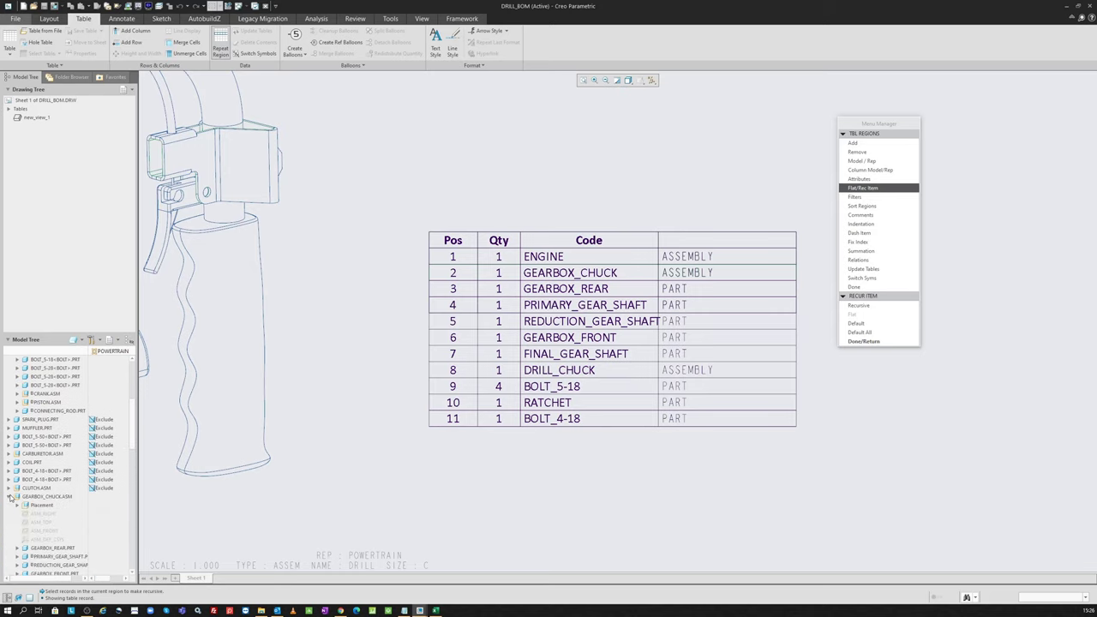
scroll(72, 504, "down", 1)
scroll(69, 509, "down", 1)
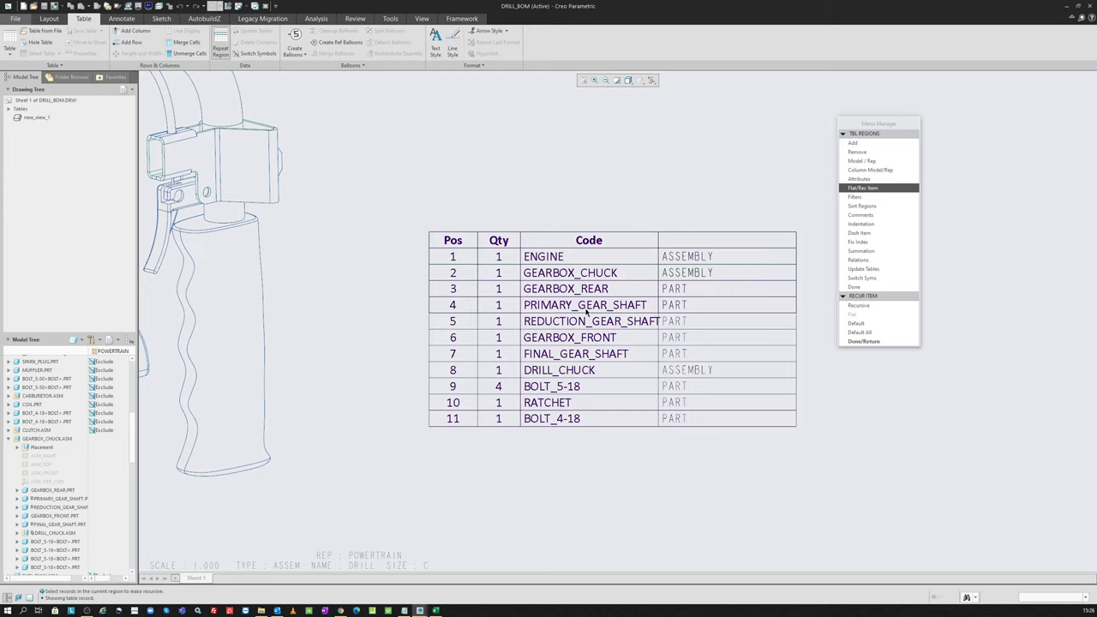
left_click(864, 341)
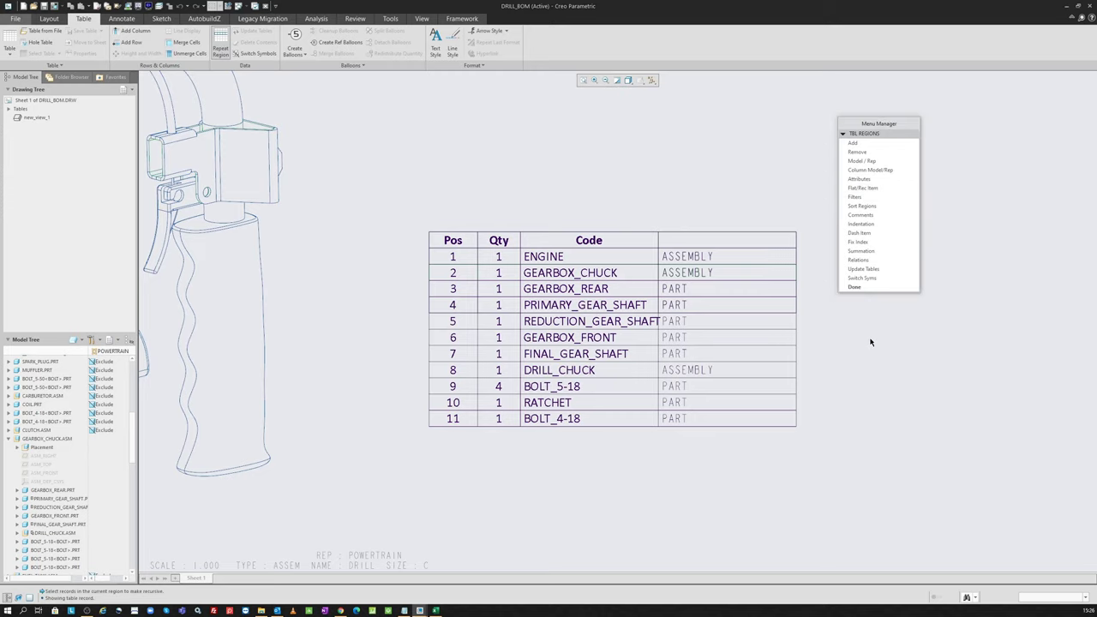
left_click(854, 288)
scroll(852, 291, "down", 2)
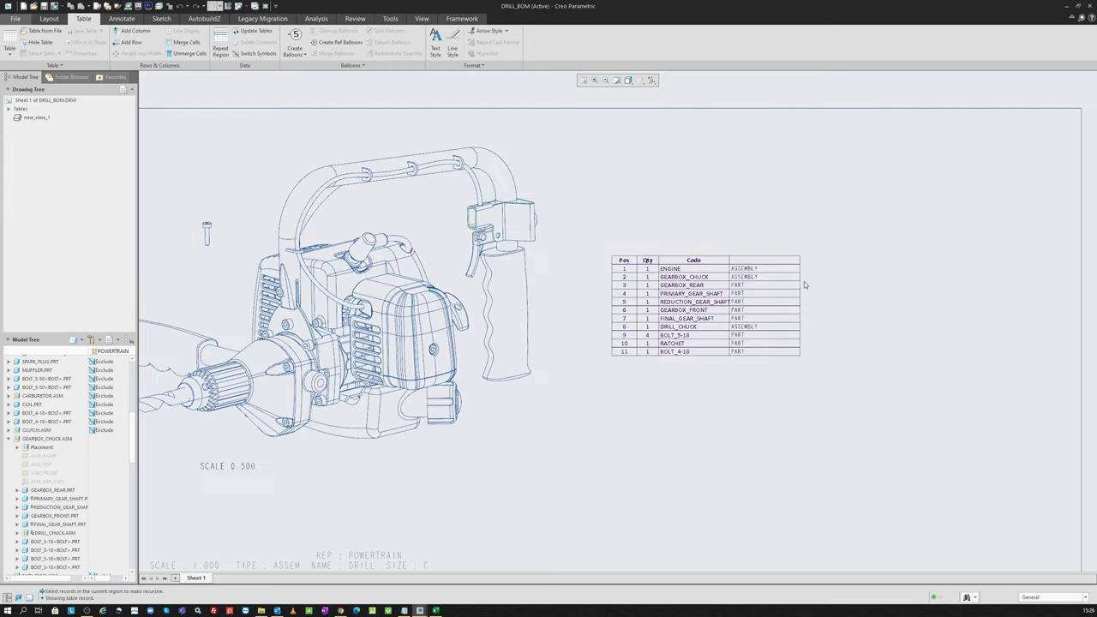
scroll(727, 240, "down", 2)
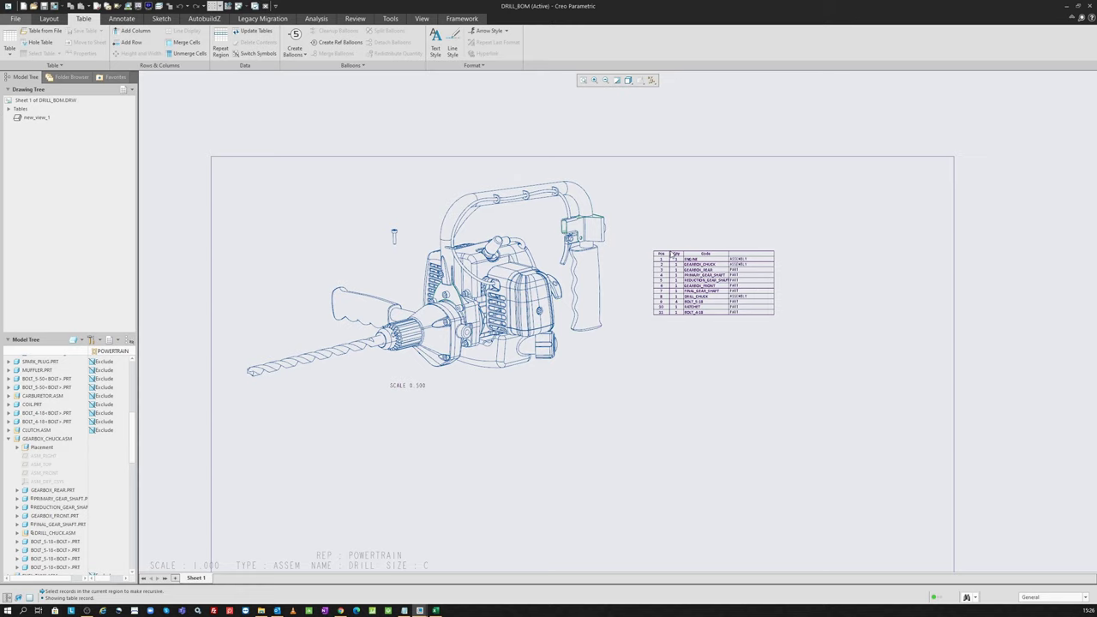
- Switch the drill drawing view's simplified representation to POWERTRAIN and apply it
left_click(538, 221)
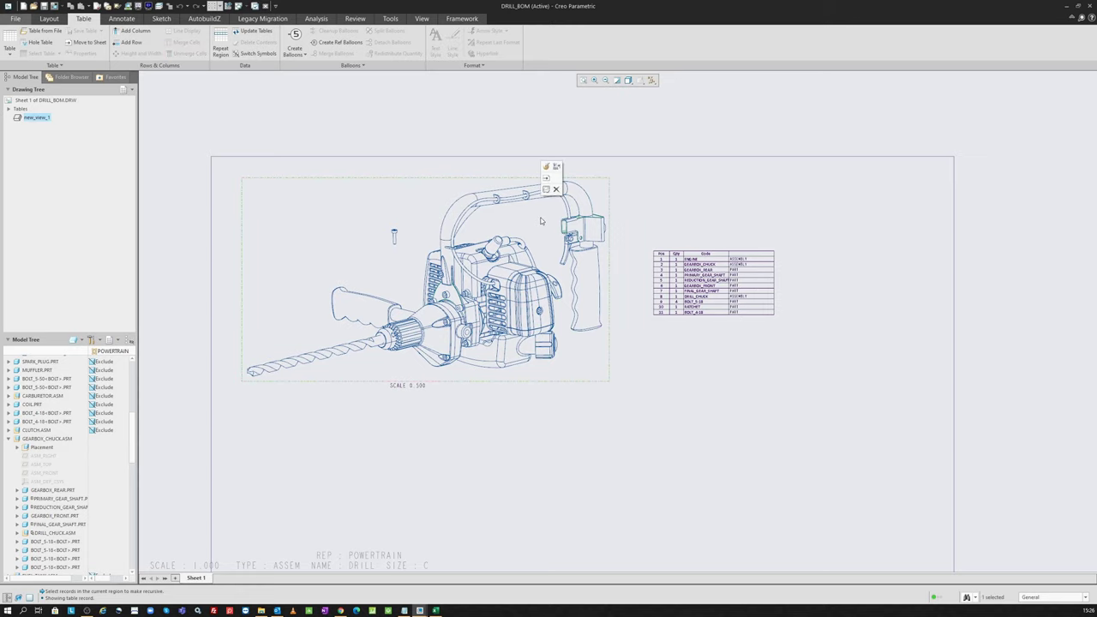
double_click(534, 222)
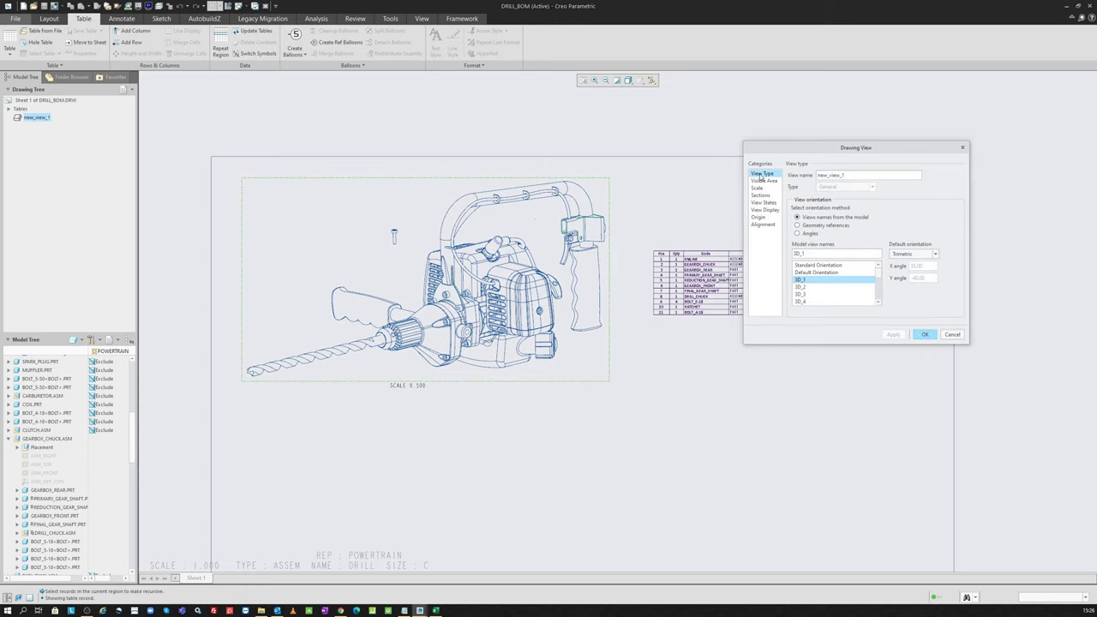
left_click(763, 203)
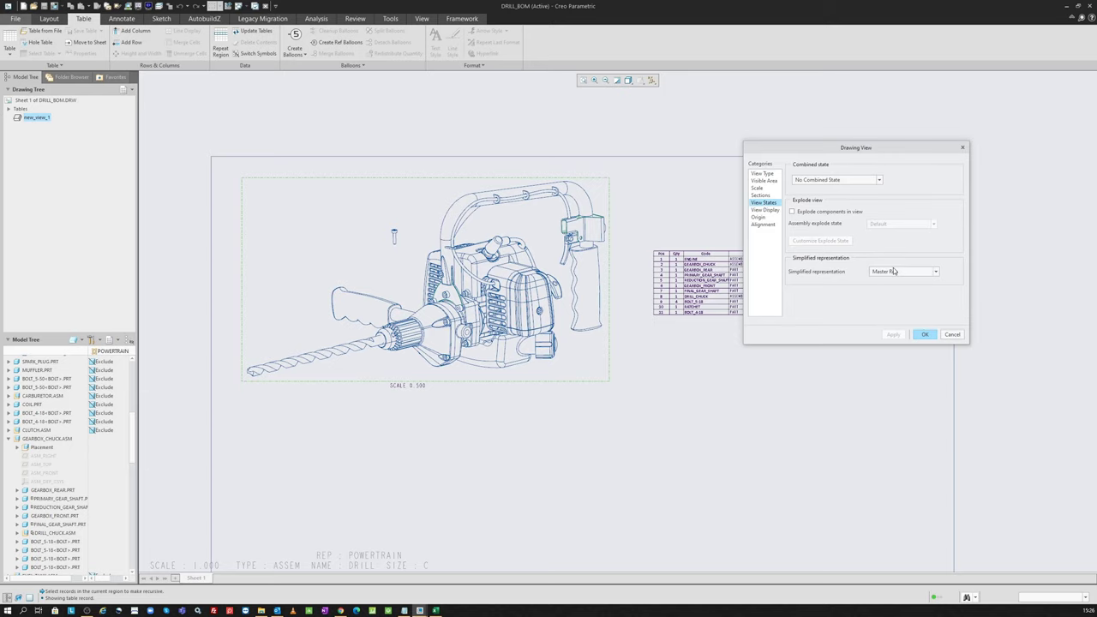
left_click(893, 271)
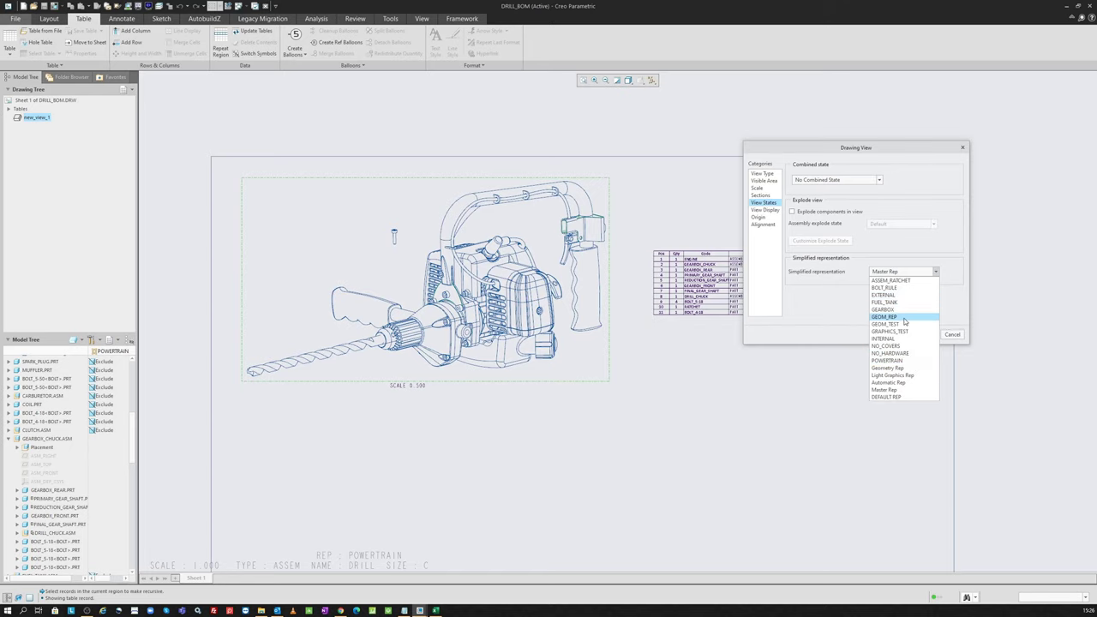
left_click(887, 360)
left_click(892, 334)
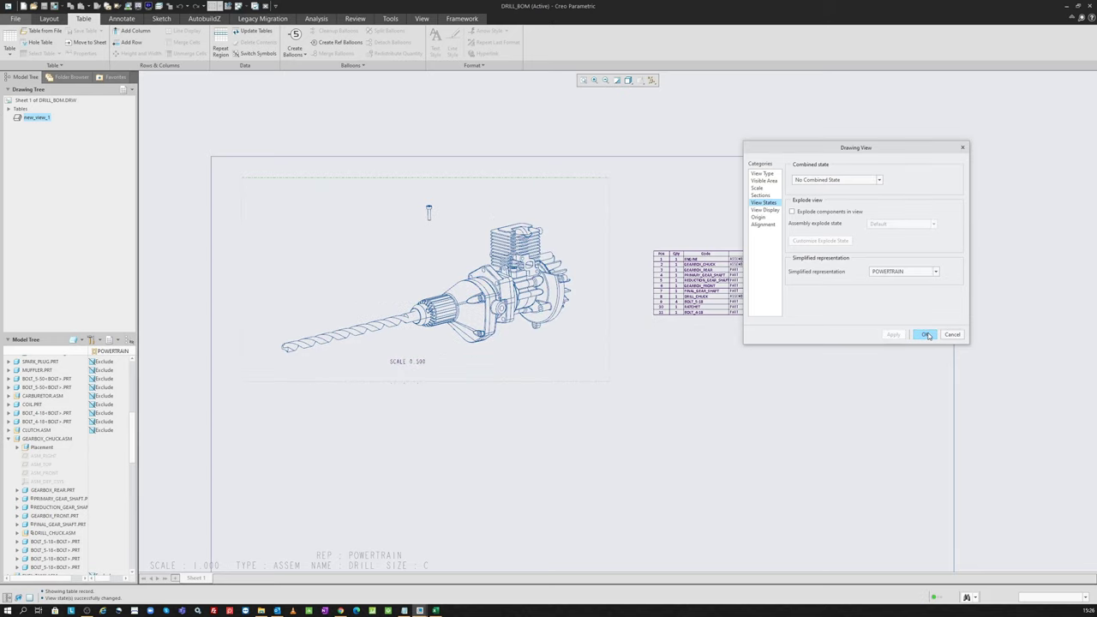
left_click(924, 335)
middle_click_drag(683, 199, 735, 194)
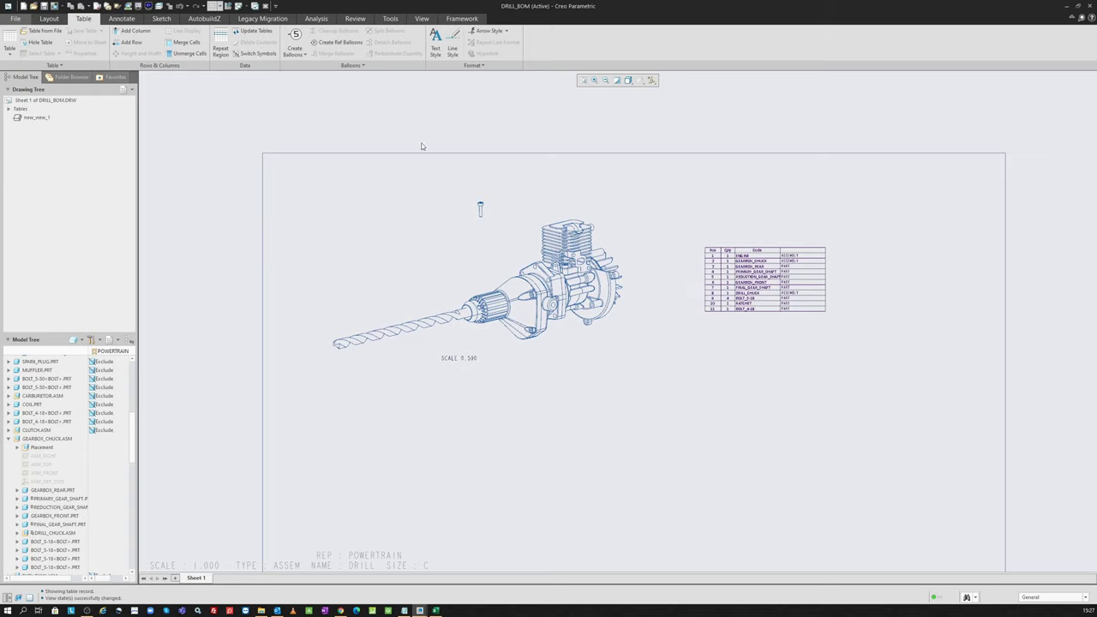
- Close the DRILL_BOM drawing, then try the Open Representation option and cancel it
left_click(265, 6)
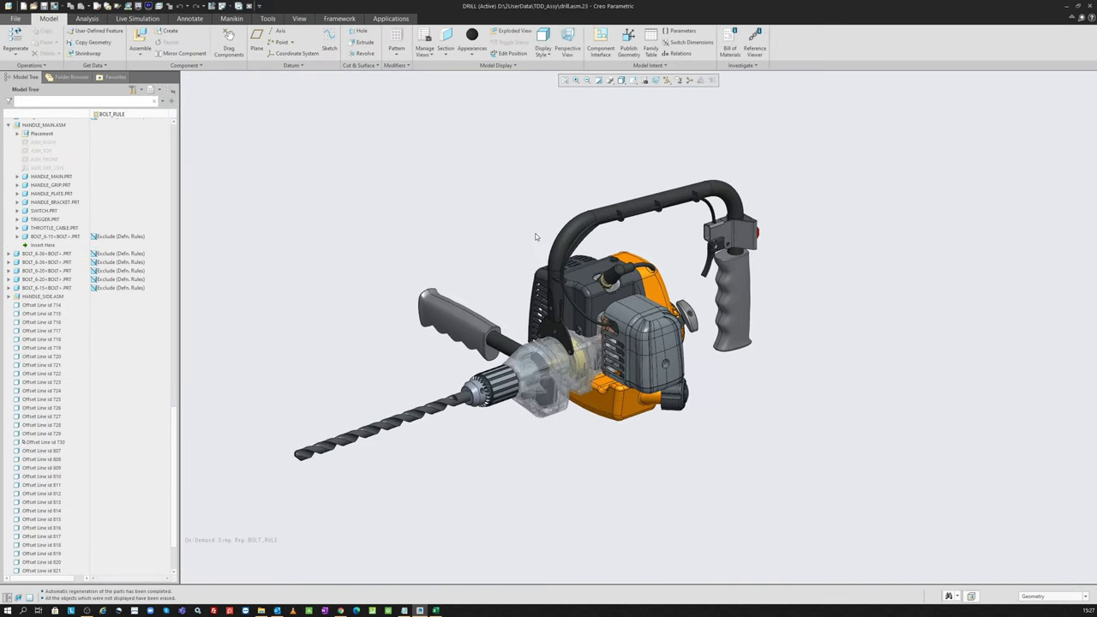
left_click(34, 6)
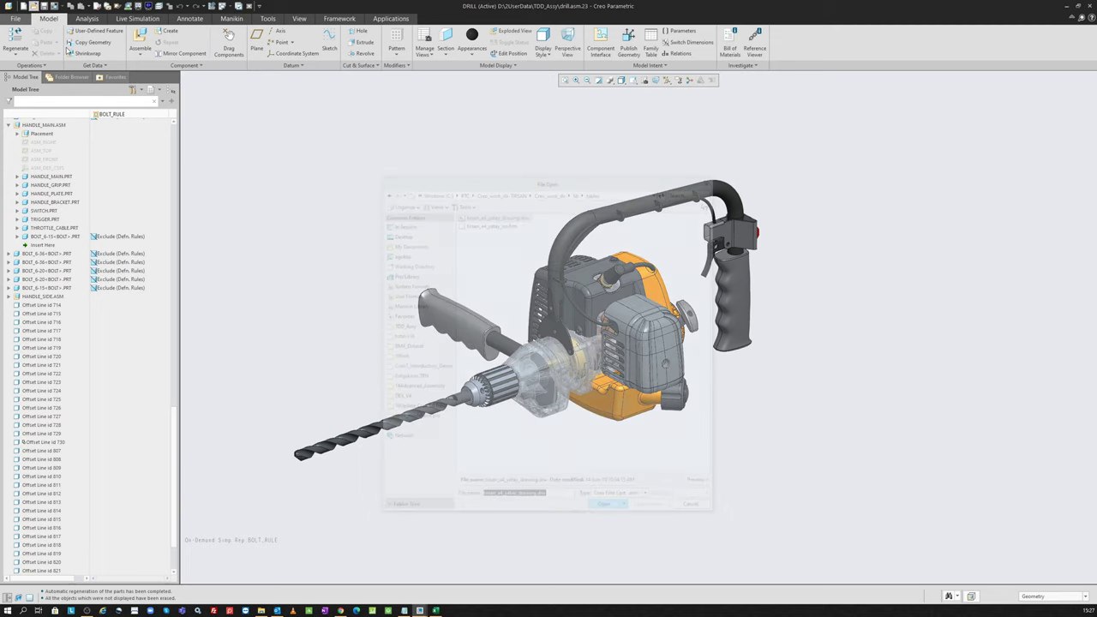
left_click_drag(593, 180, 560, 125)
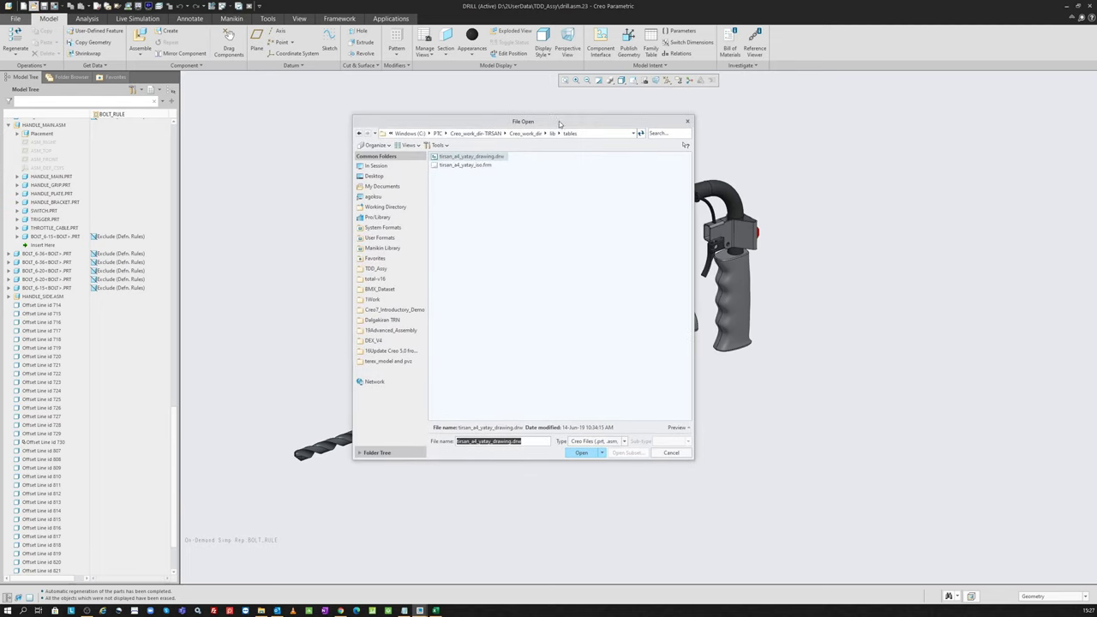
left_click(399, 360)
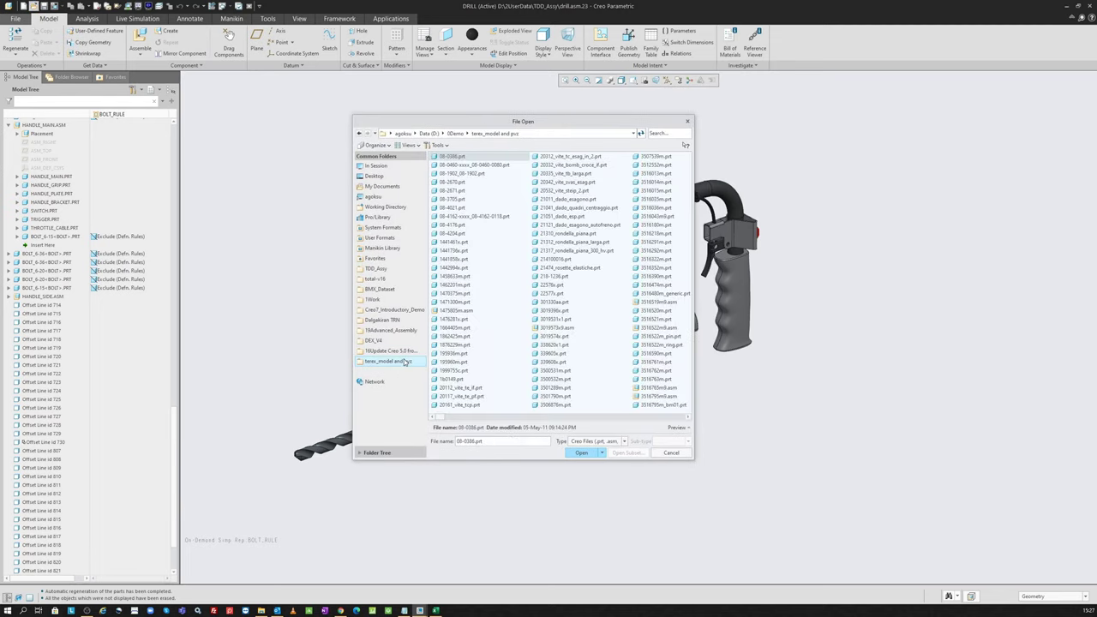
left_click(602, 454)
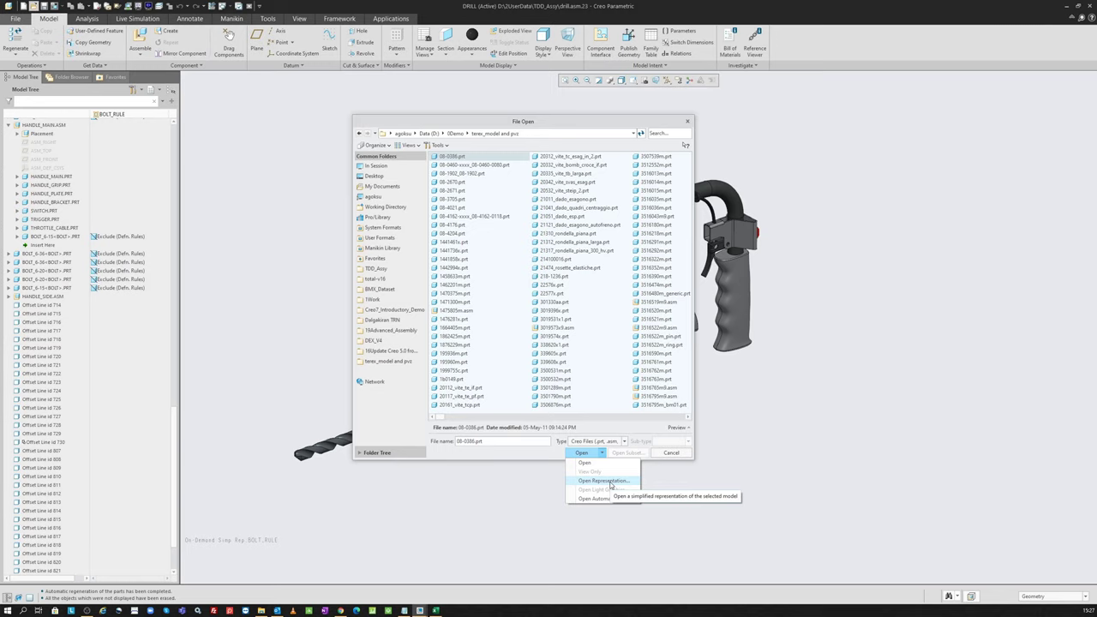
left_click(661, 454)
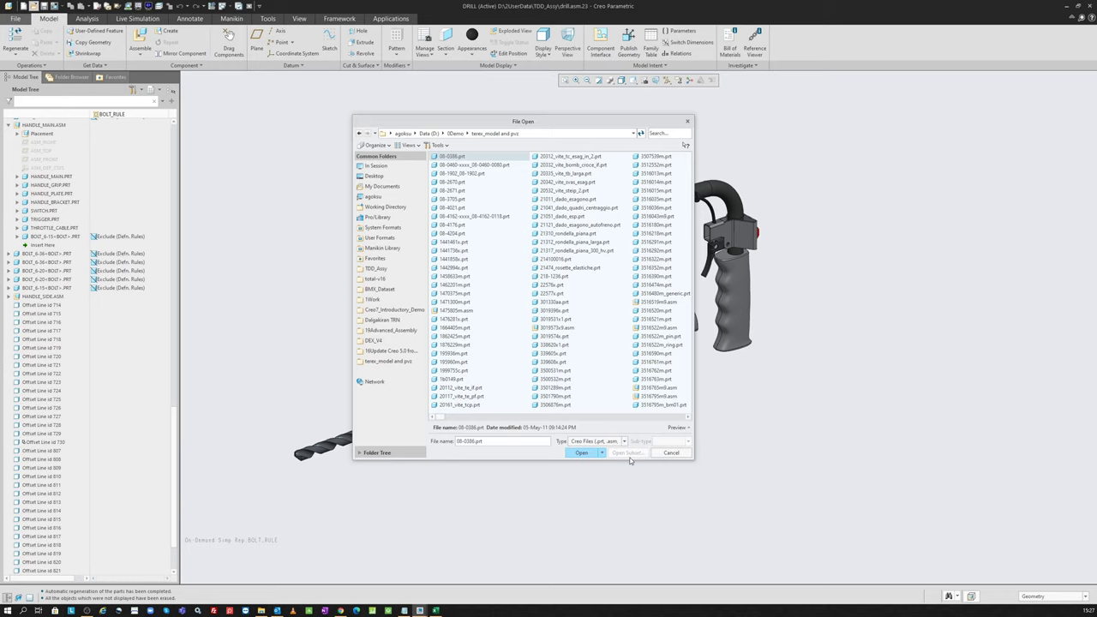
left_click(601, 453)
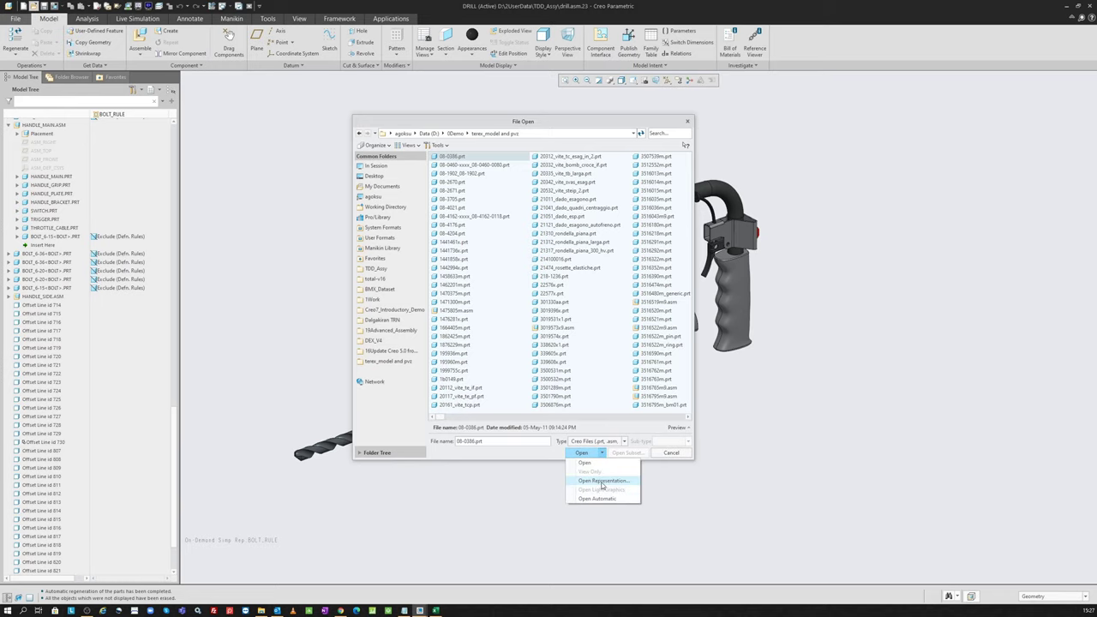
left_click(603, 480)
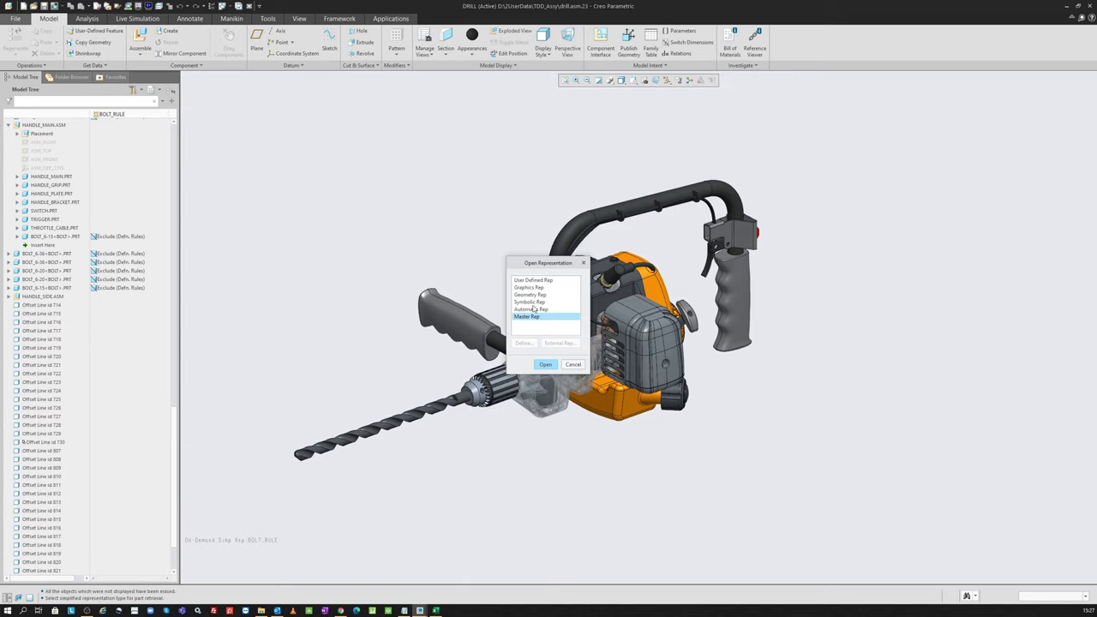
left_click(572, 365)
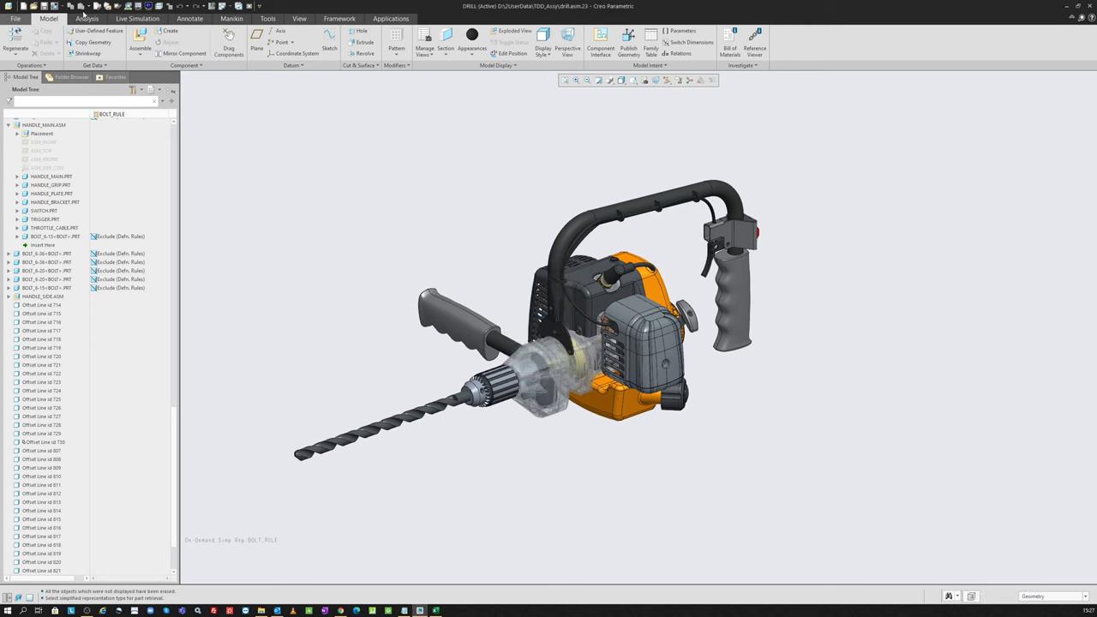
- Open fuel_tank.asm from TDD_Assy by simplified representation and confirm the representation
left_click(34, 6)
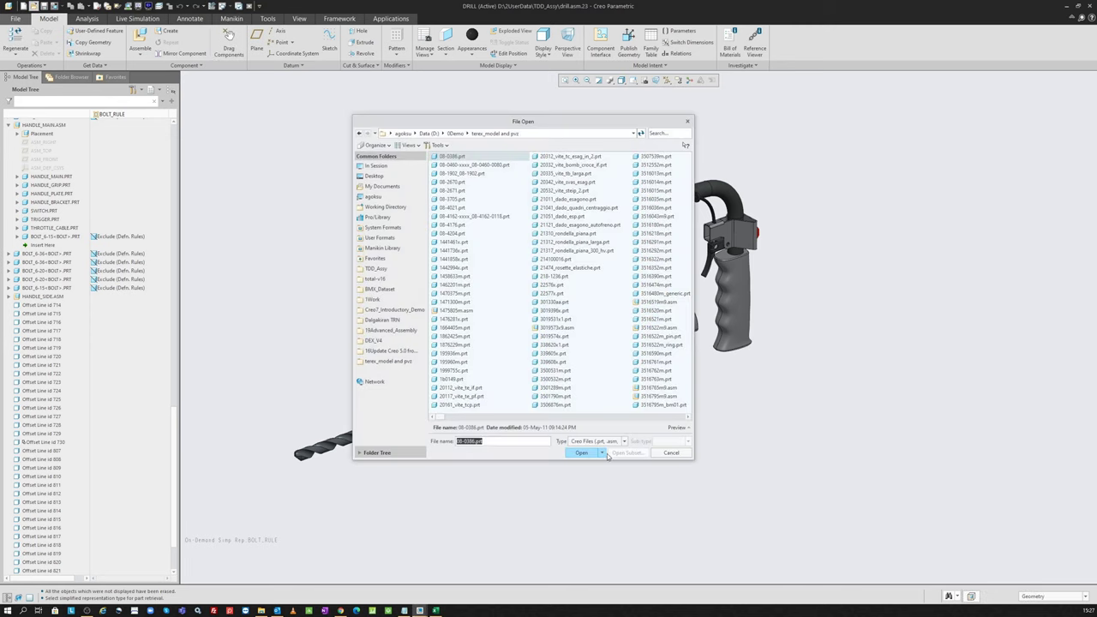
left_click(601, 452)
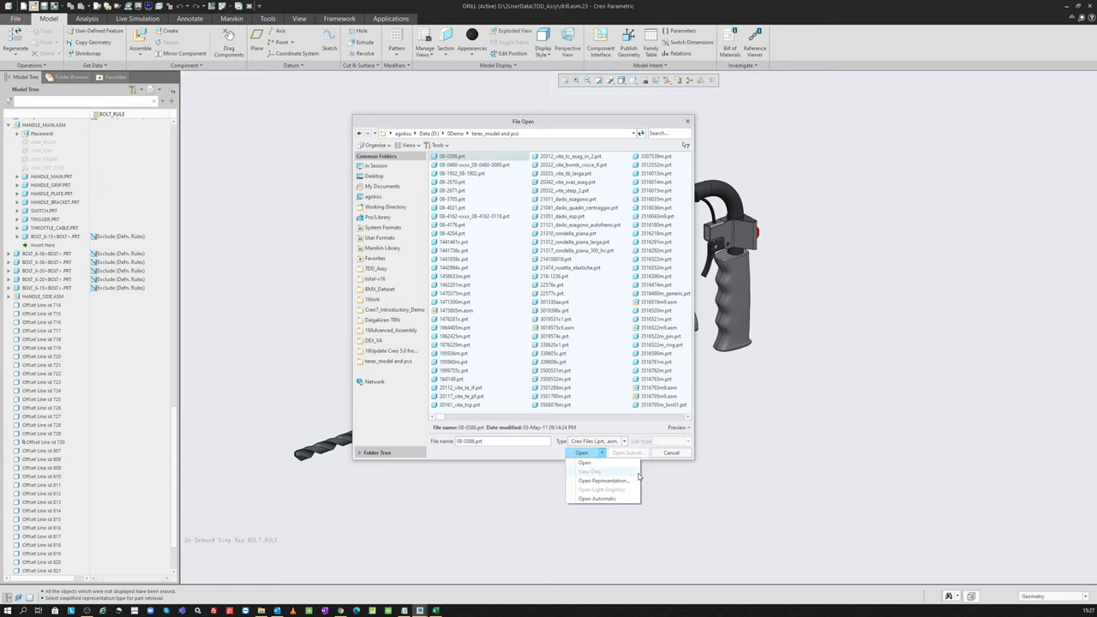
left_click(618, 480)
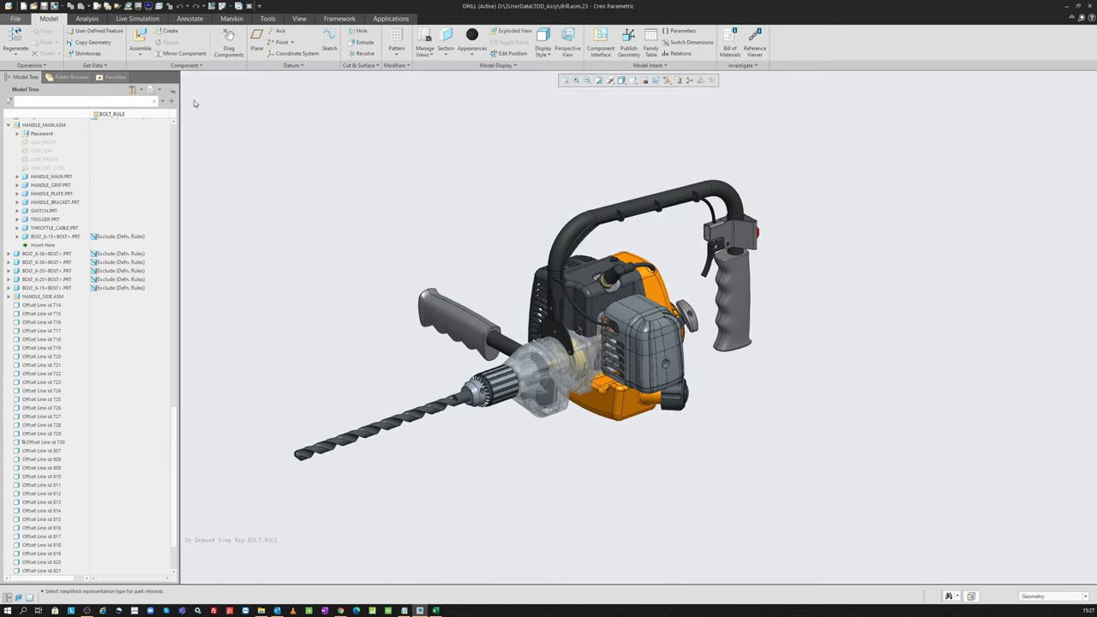
left_click(33, 6)
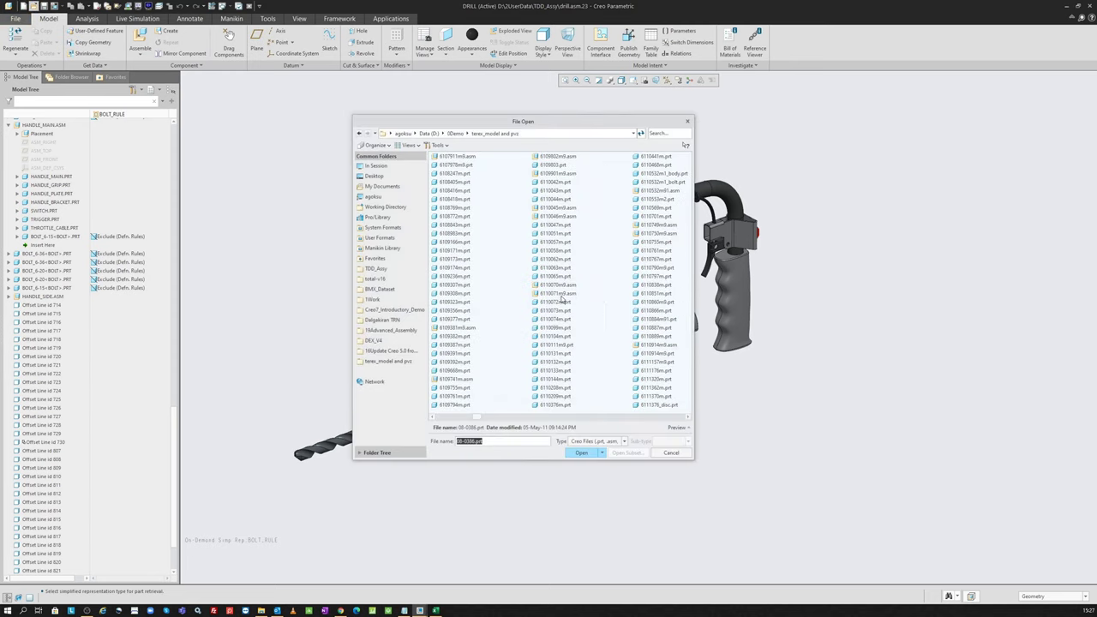
left_click(393, 269)
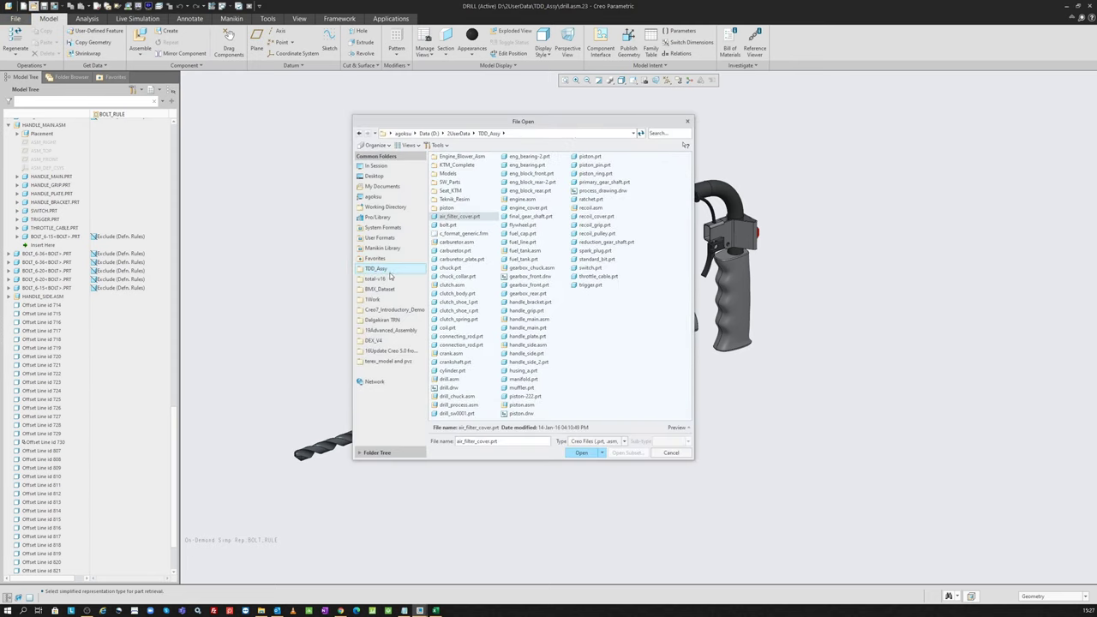
double_click(532, 251)
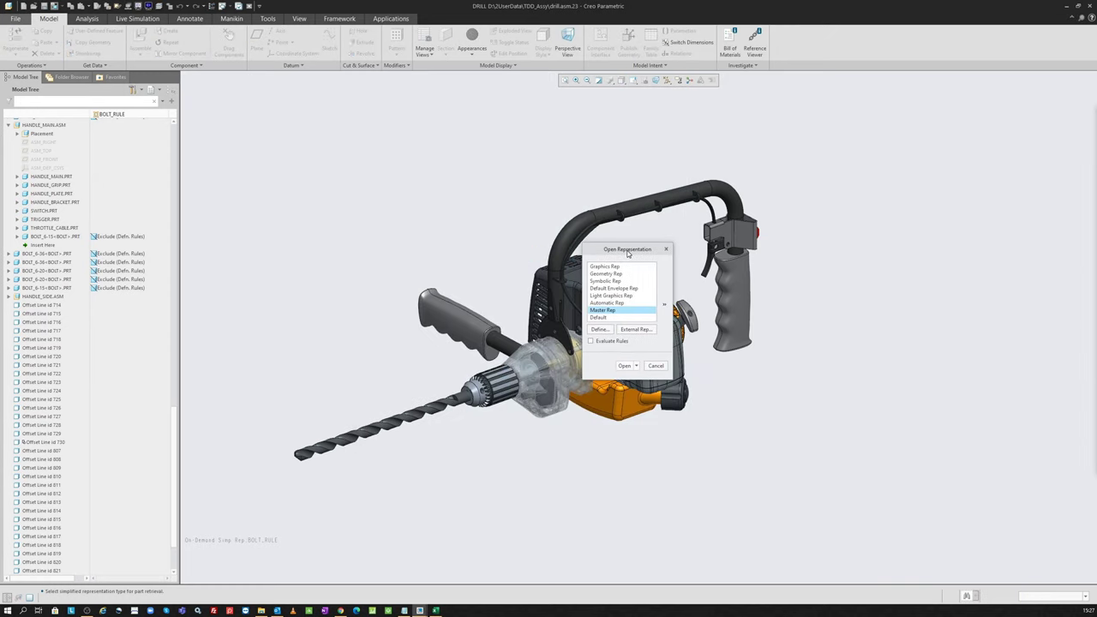
left_click(659, 365)
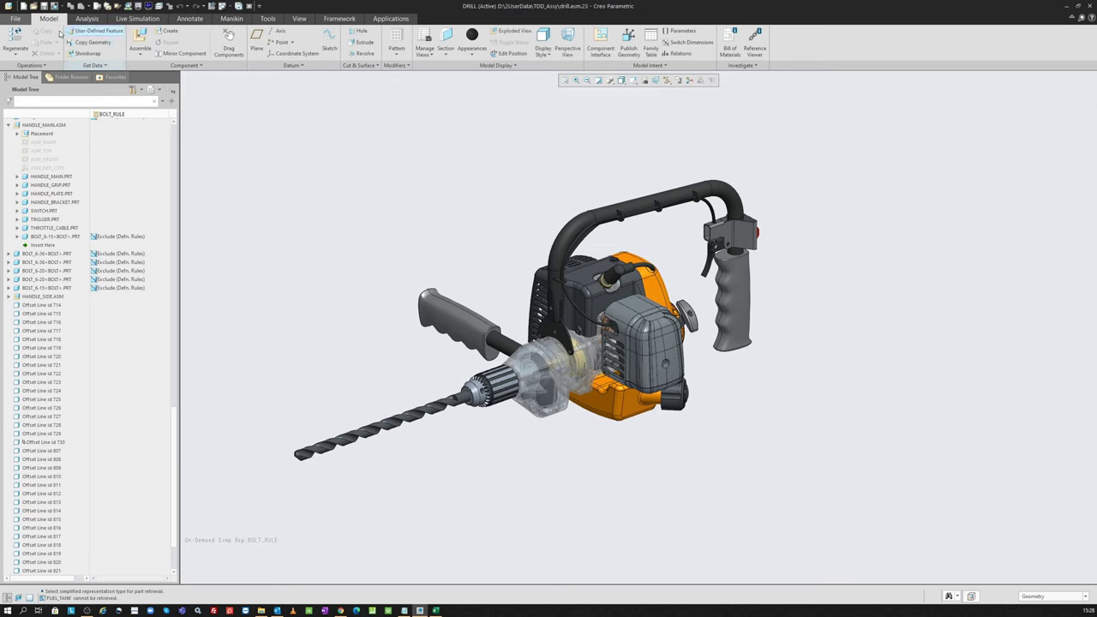
- In Creo Options' configuration editor, search the options for 'open_simplif'
left_click(15, 18)
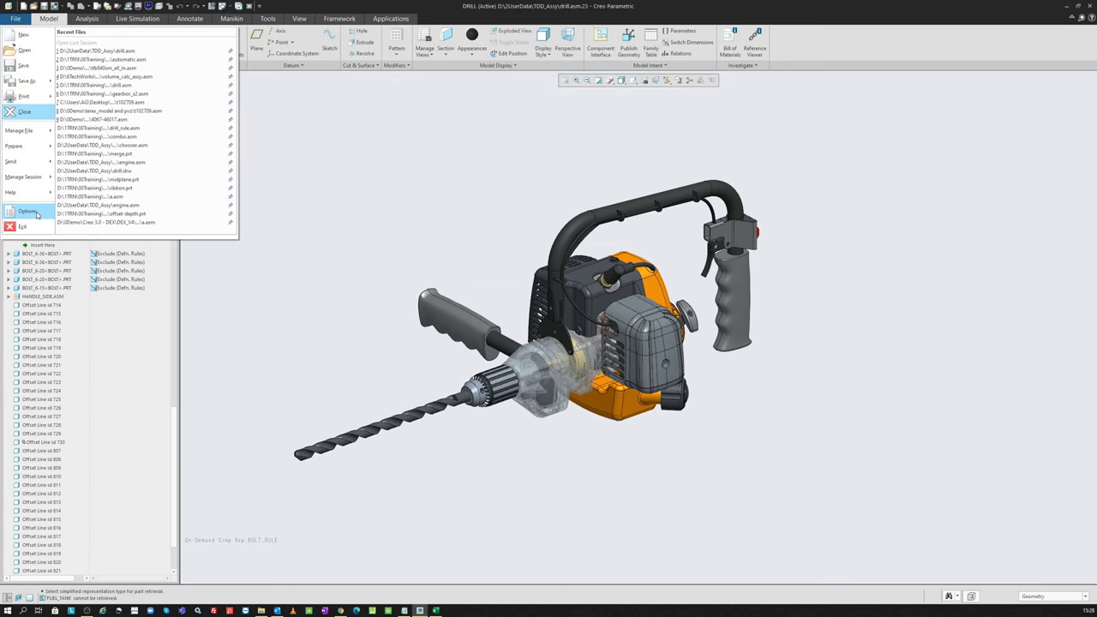
left_click(33, 212)
left_click(393, 328)
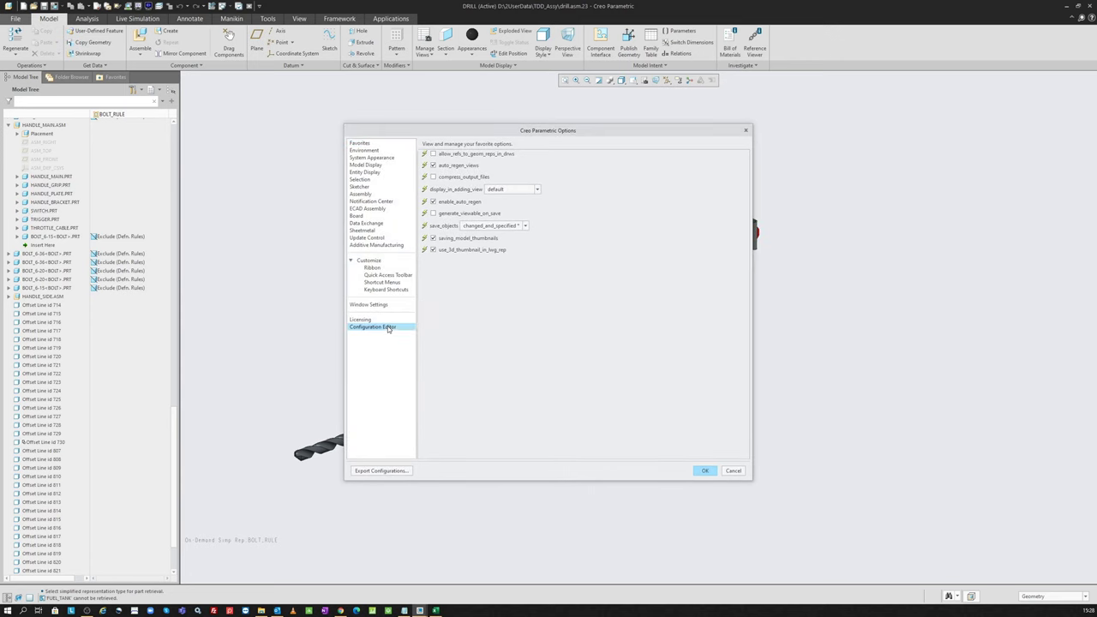
left_click(453, 452)
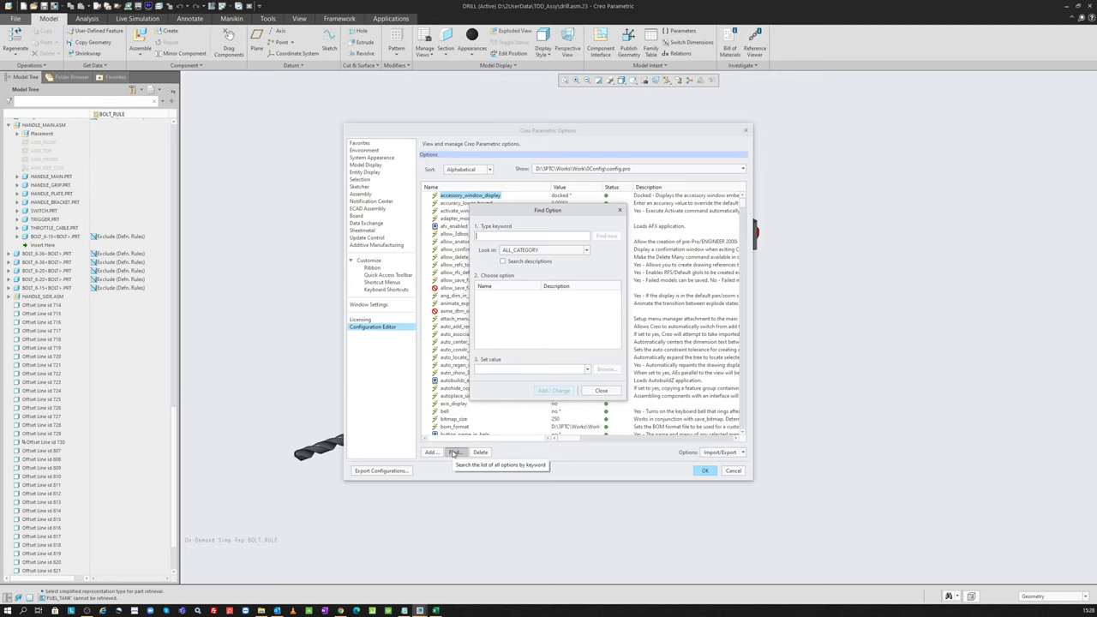
type("open_simplif")
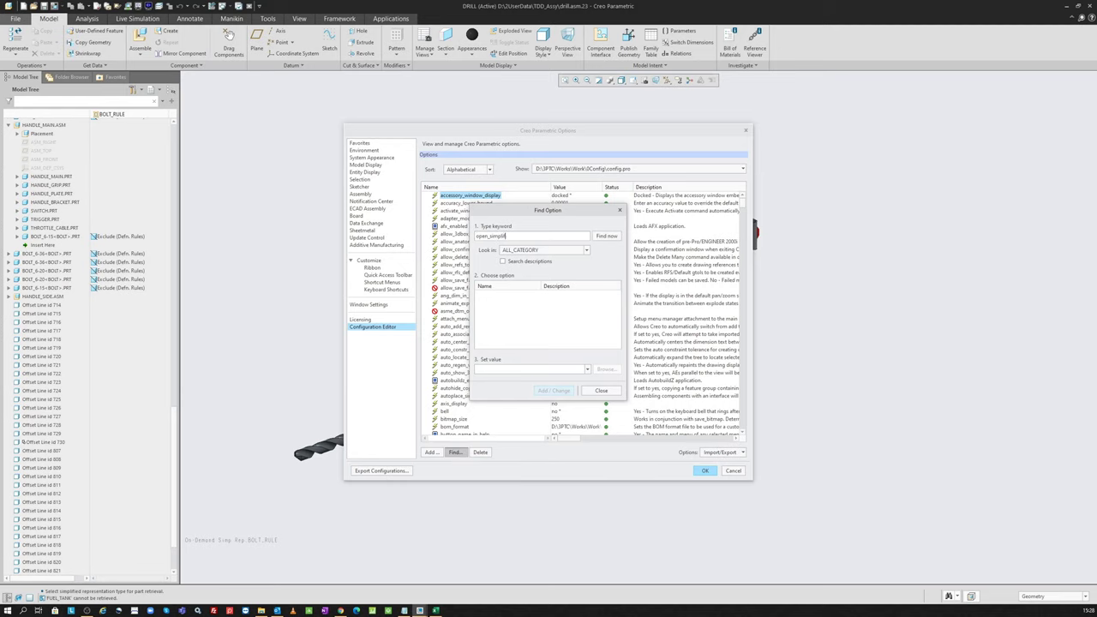
key("Return")
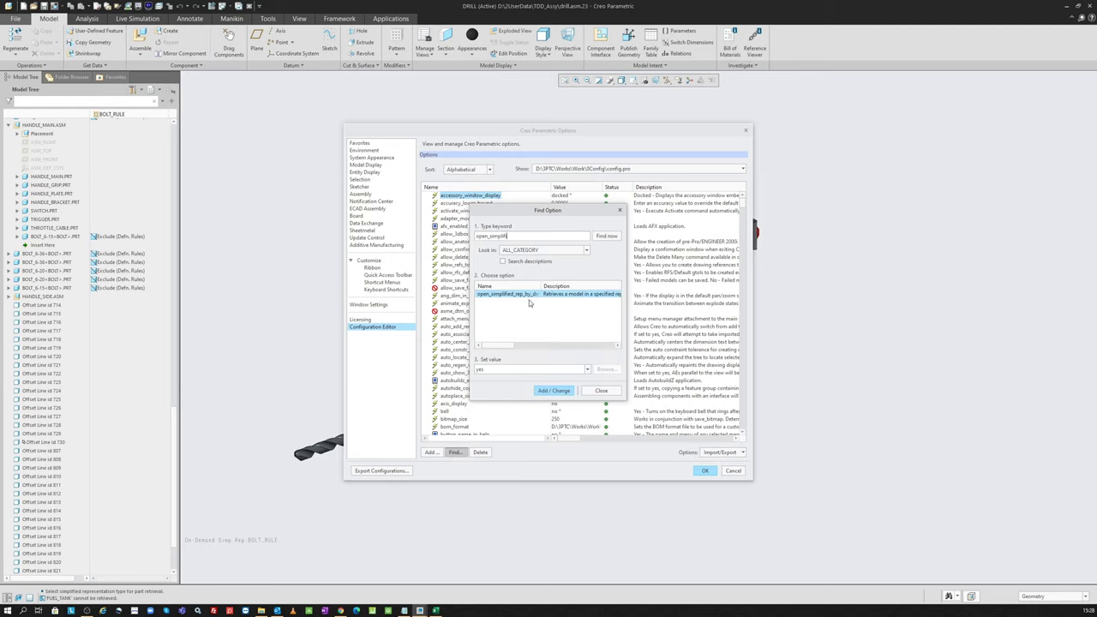
- Add open_simplified_rep_by_default with value yes and close the option search
left_click_drag(542, 285, 553, 284)
left_click_drag(506, 346, 539, 342)
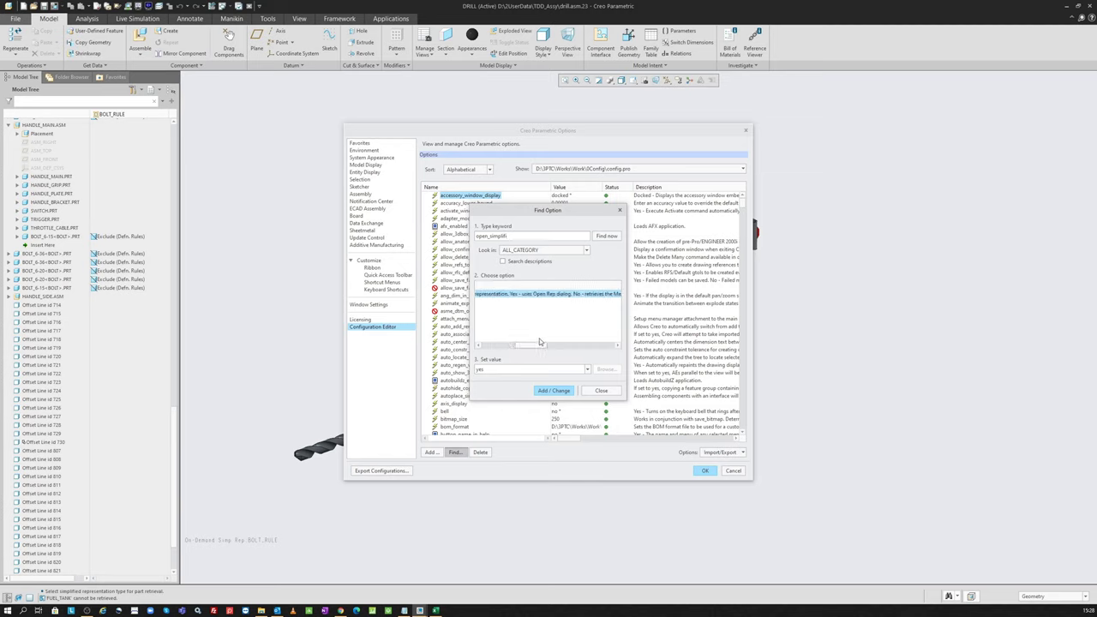
left_click_drag(539, 342, 510, 350)
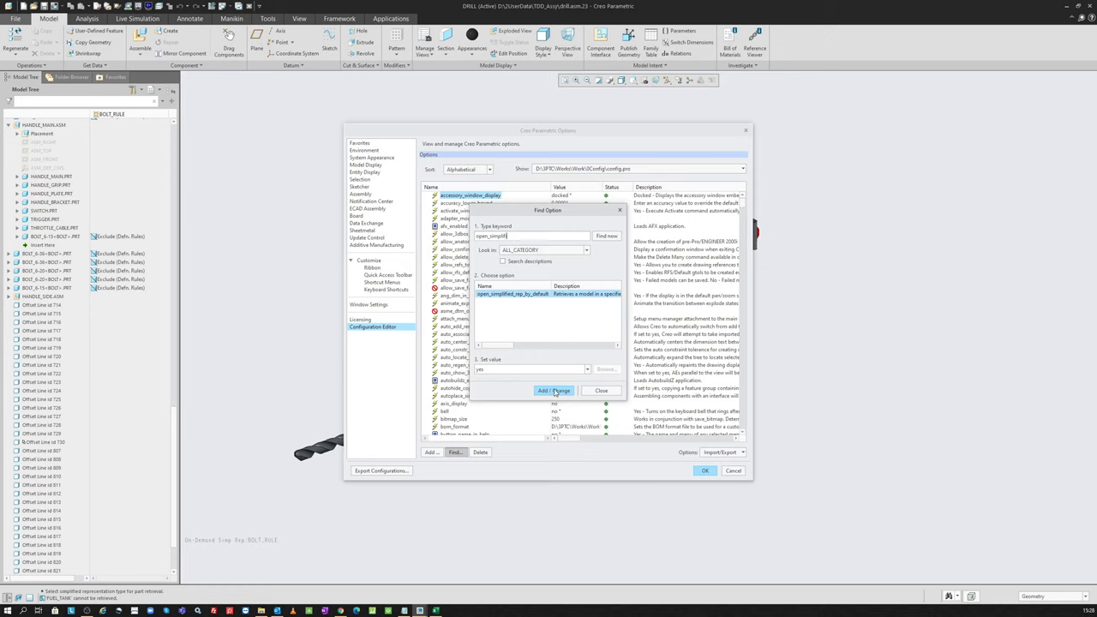
left_click(554, 391)
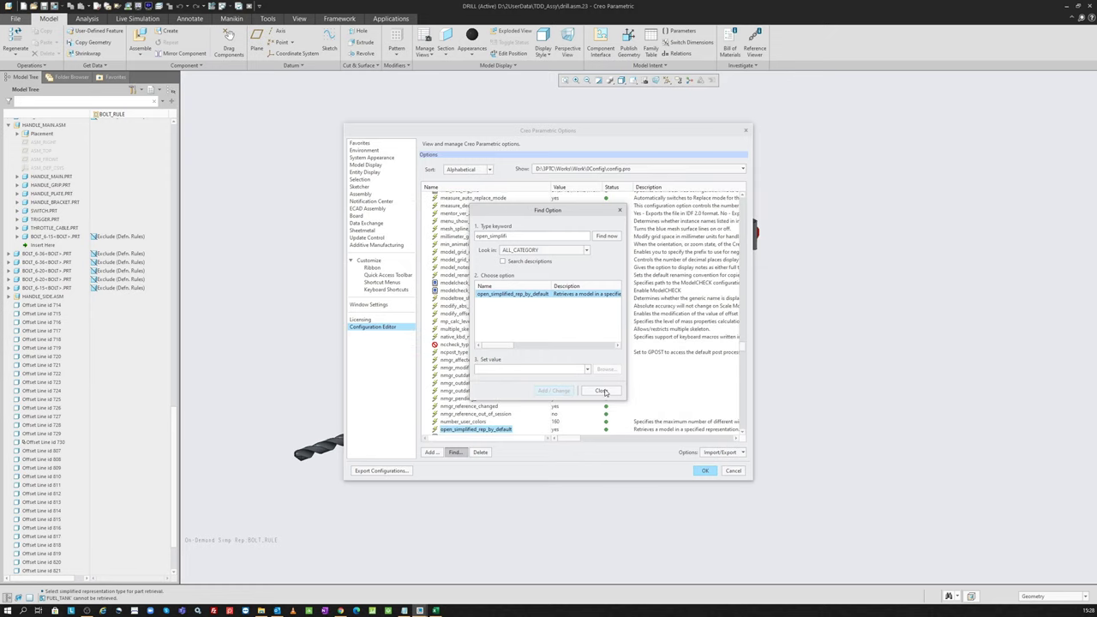
left_click(602, 392)
scroll(488, 413, "down", 1)
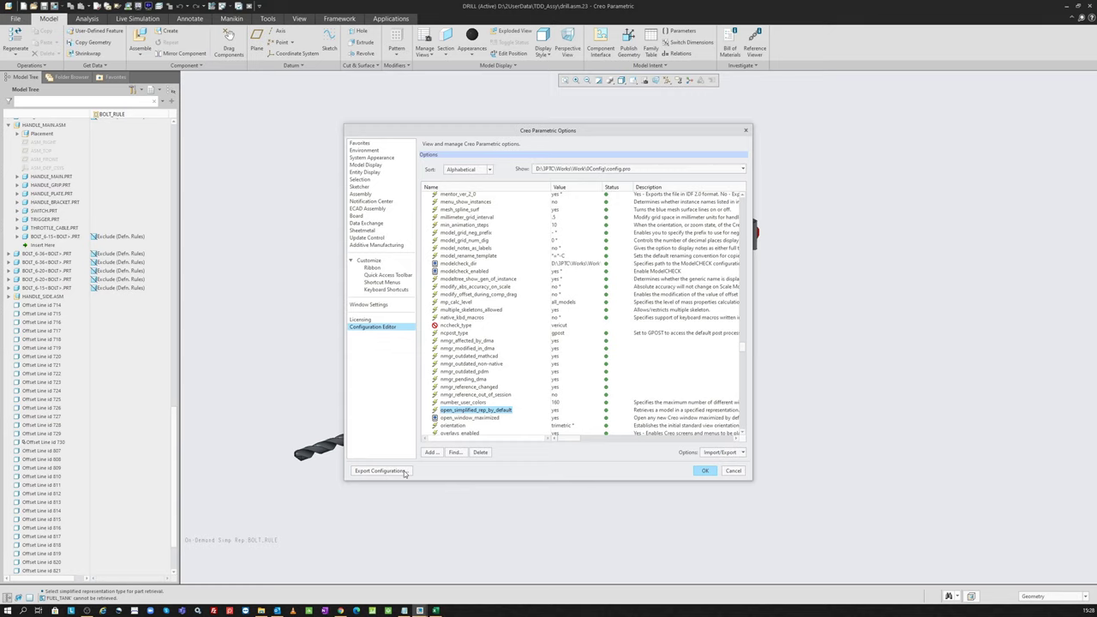
left_click(704, 472)
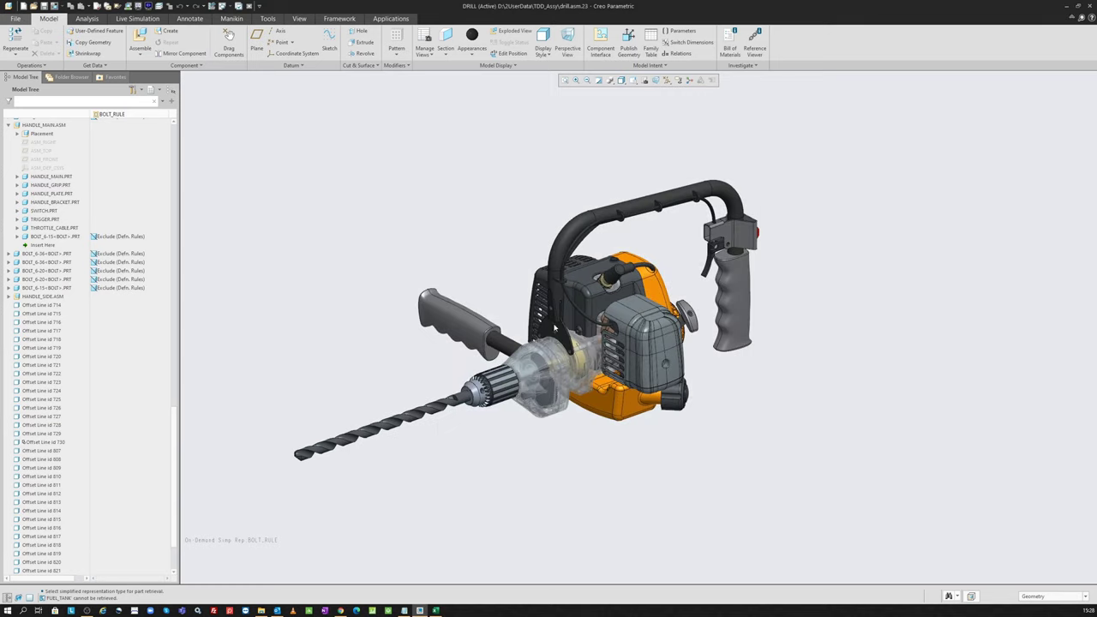
key("ctrl+o")
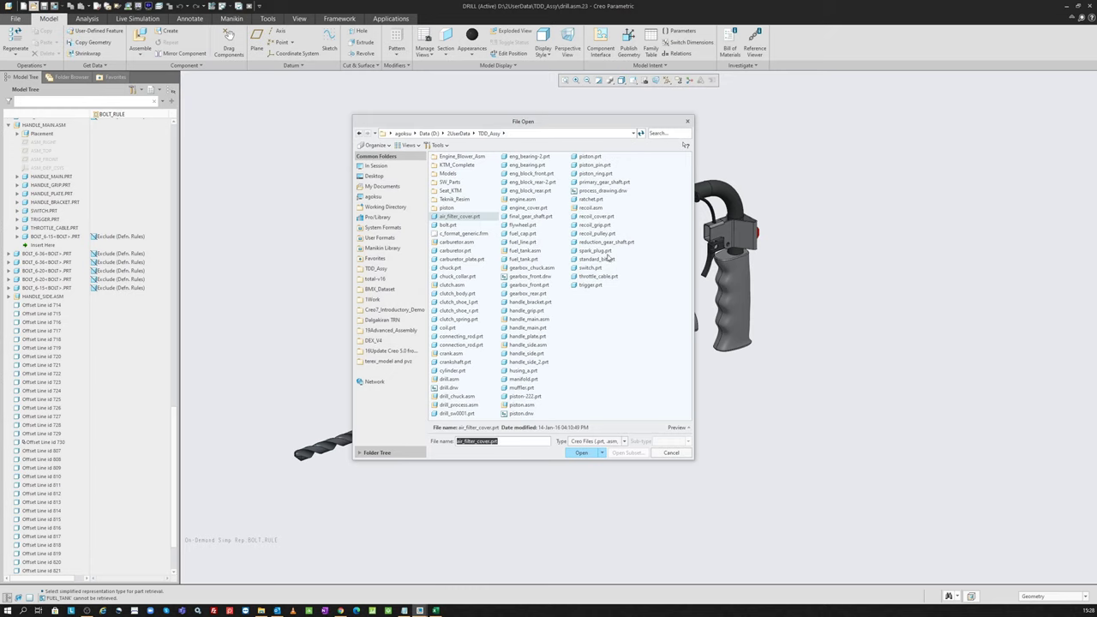
double_click(592, 208)
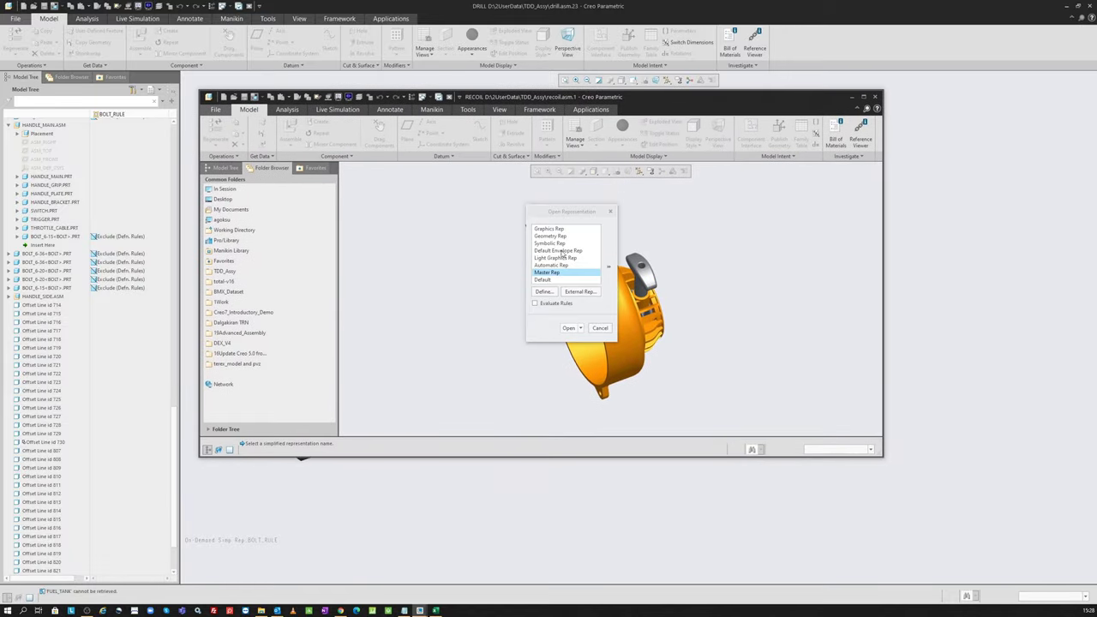
left_click_drag(557, 213, 530, 203)
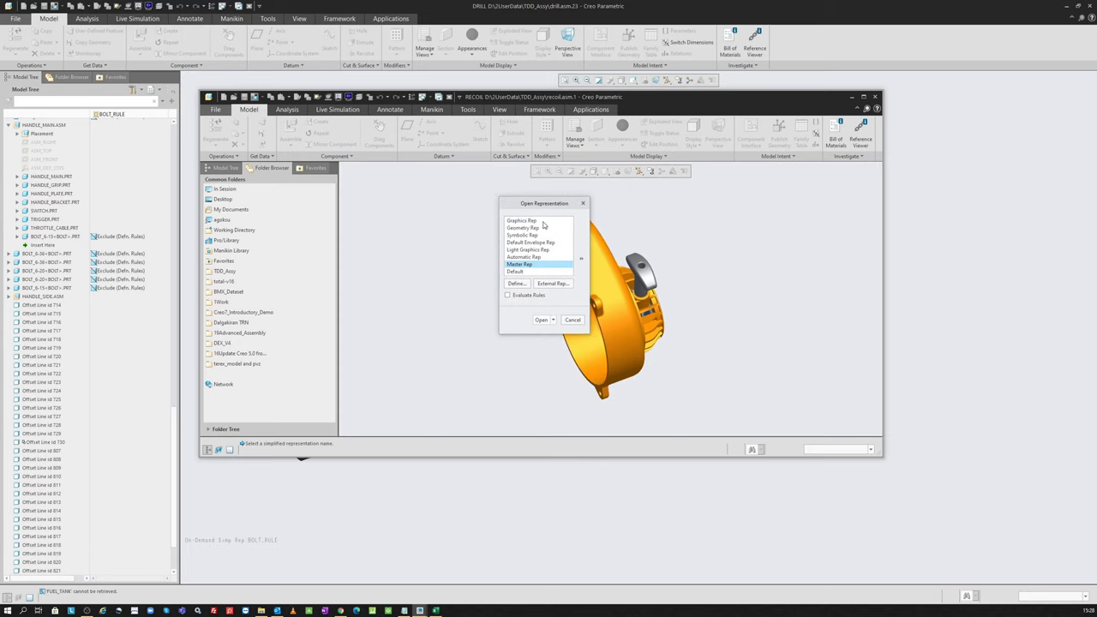
left_click(584, 204)
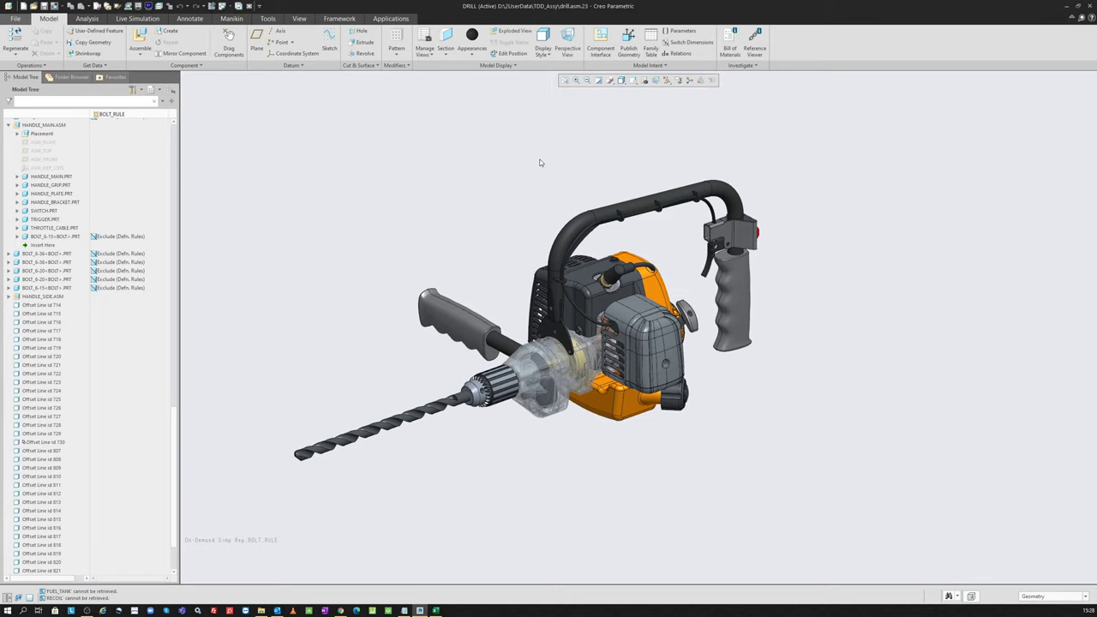
left_click(34, 6)
left_click(603, 453)
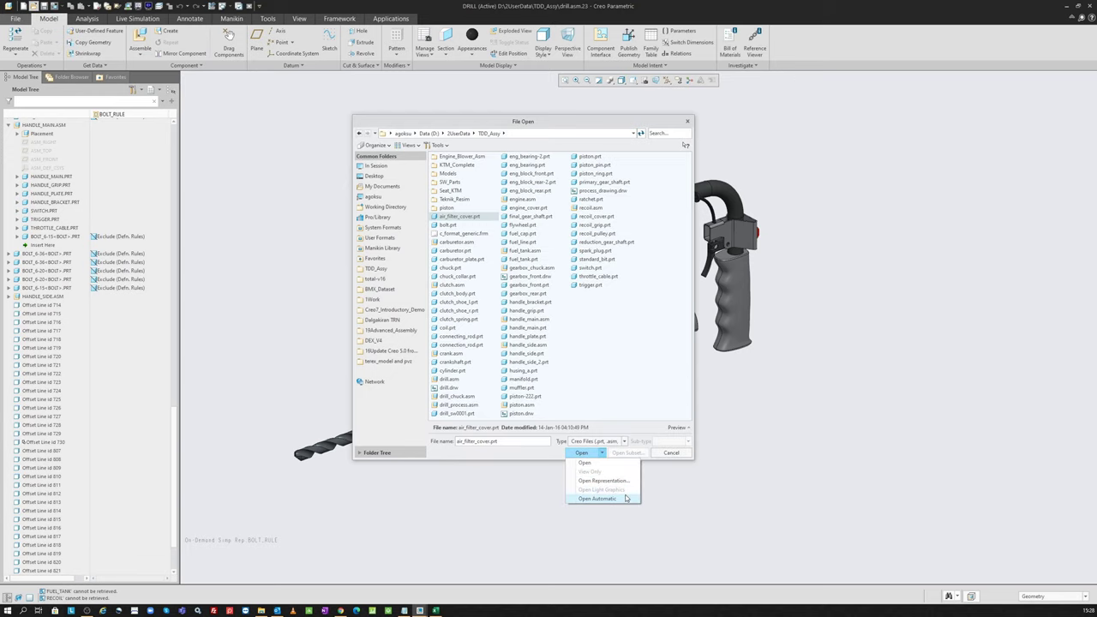
left_click(603, 452)
left_click(602, 452)
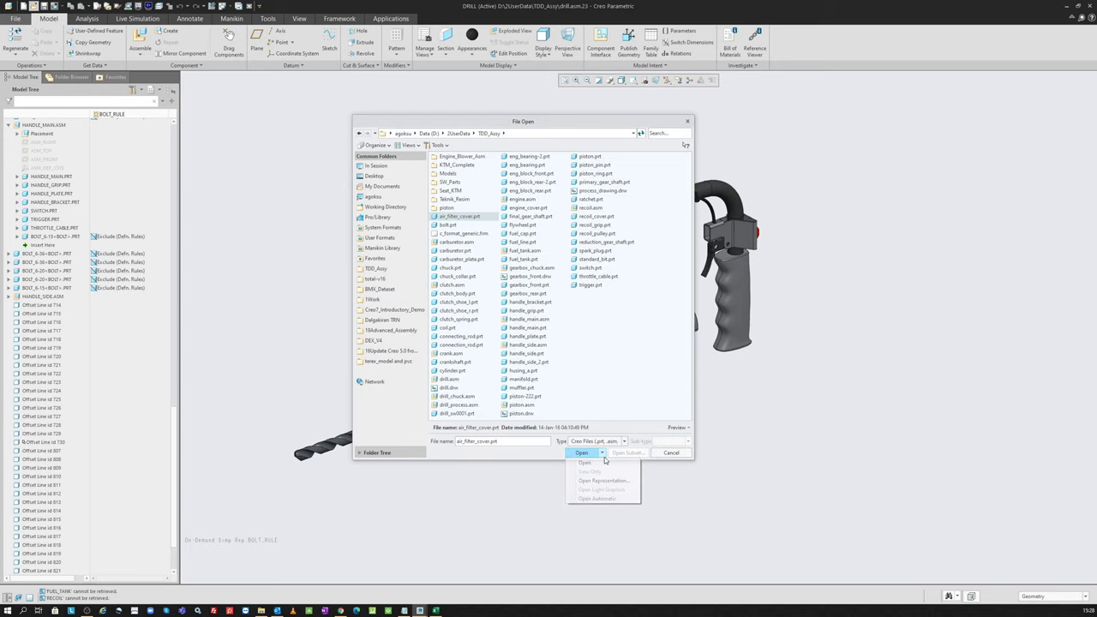
left_click(606, 482)
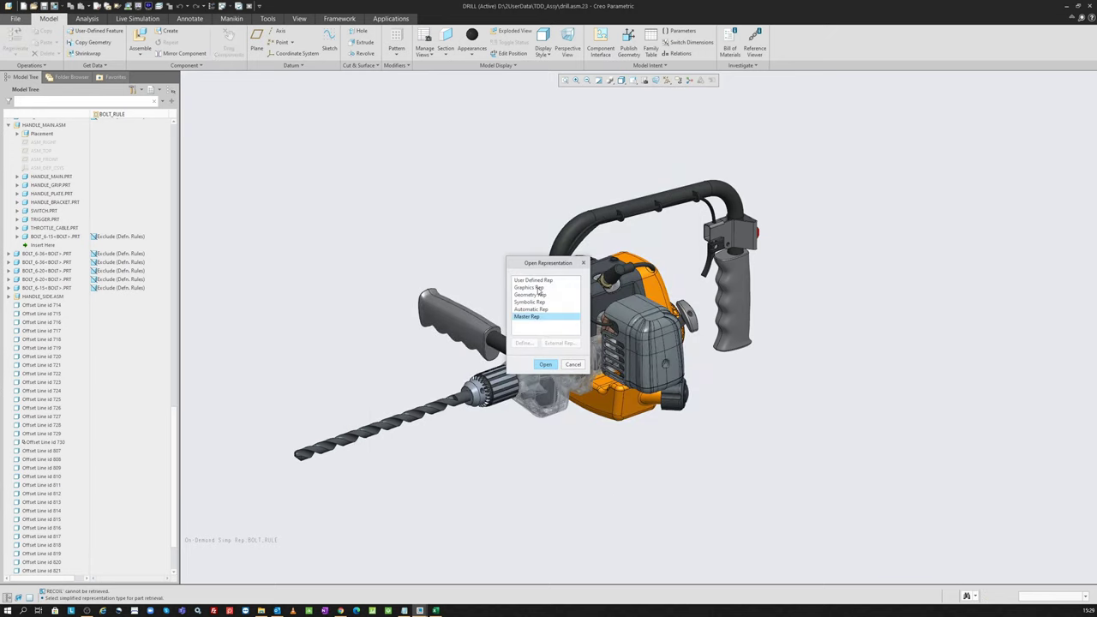
left_click(538, 283)
left_click(532, 315)
left_click(572, 364)
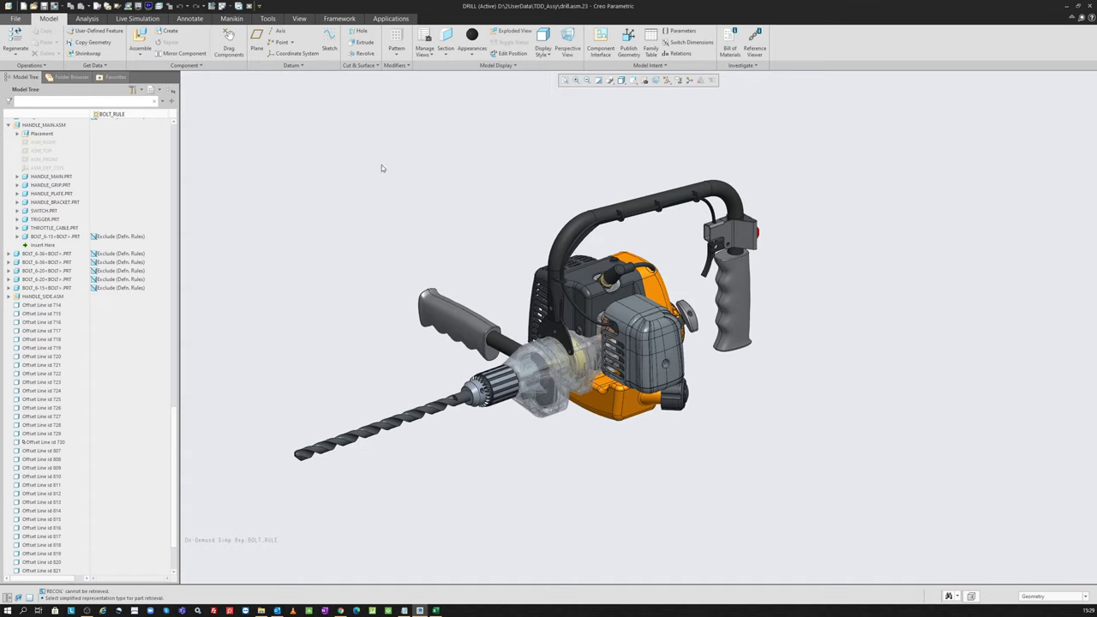
- Exclude the STANDARD_BIT drill bit from the Bolt_Rule simplified rep in View Manager
left_click(651, 80)
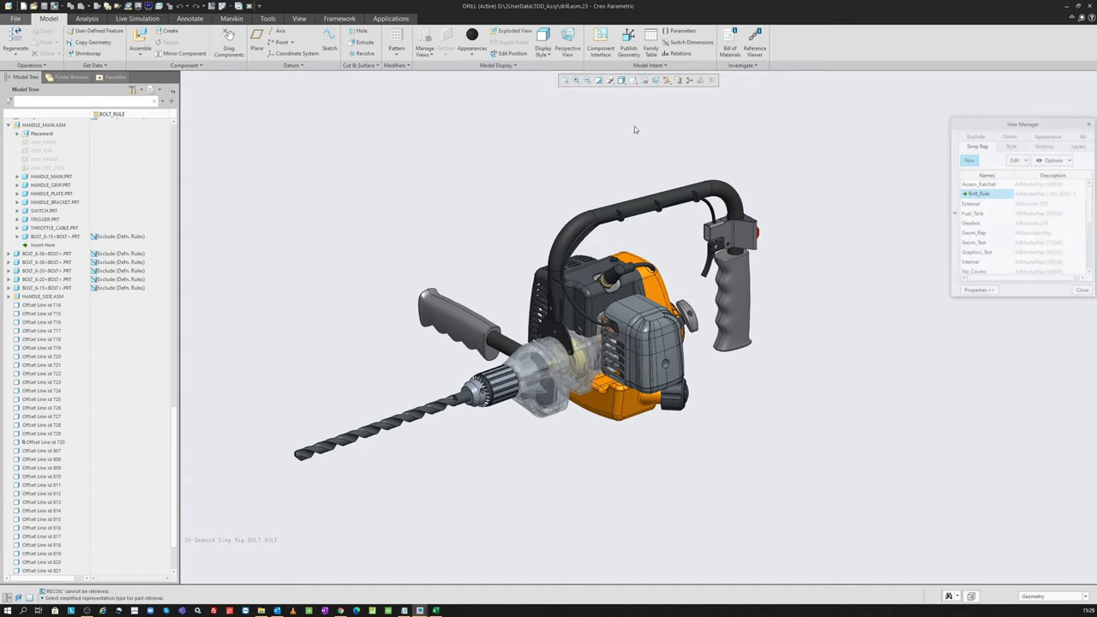
right_click(459, 250)
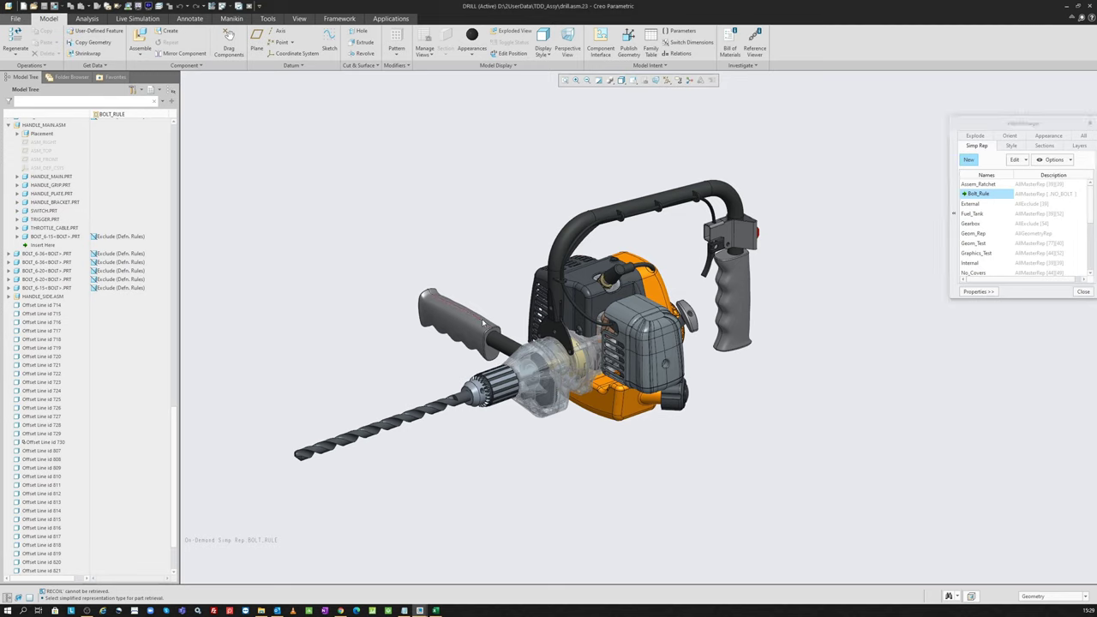
left_click_drag(972, 125, 877, 152)
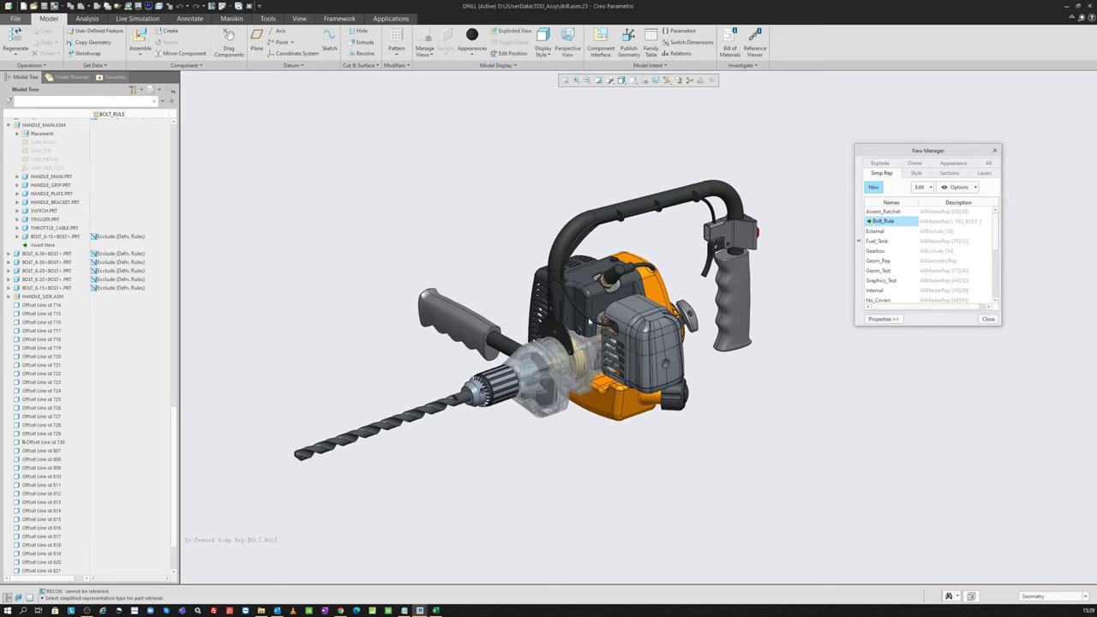
left_click(435, 406)
right_click(435, 405)
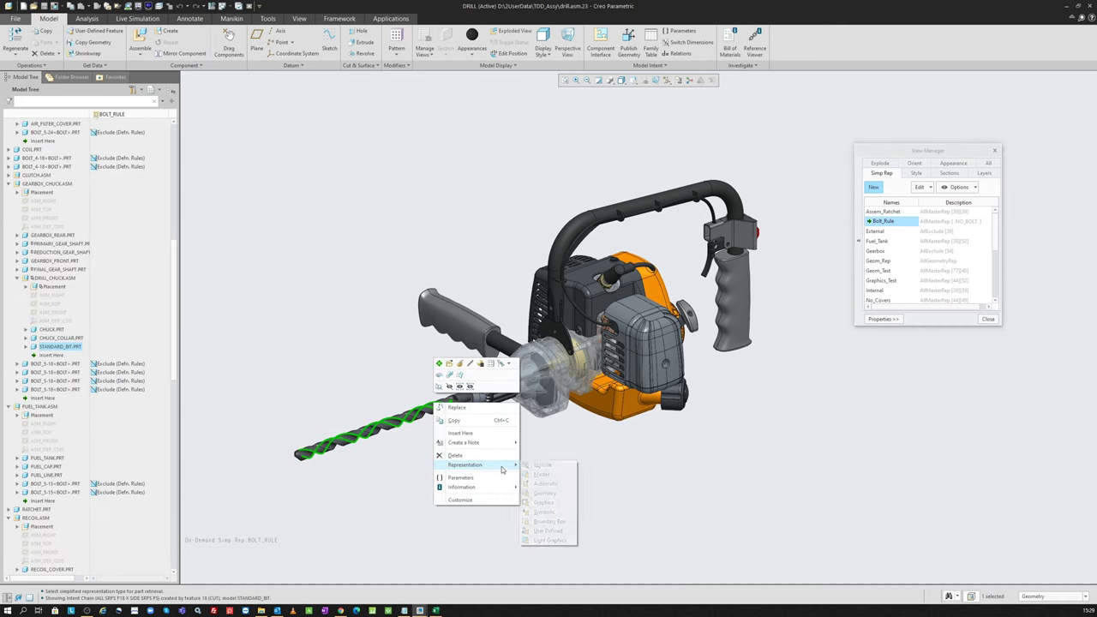
left_click(549, 467)
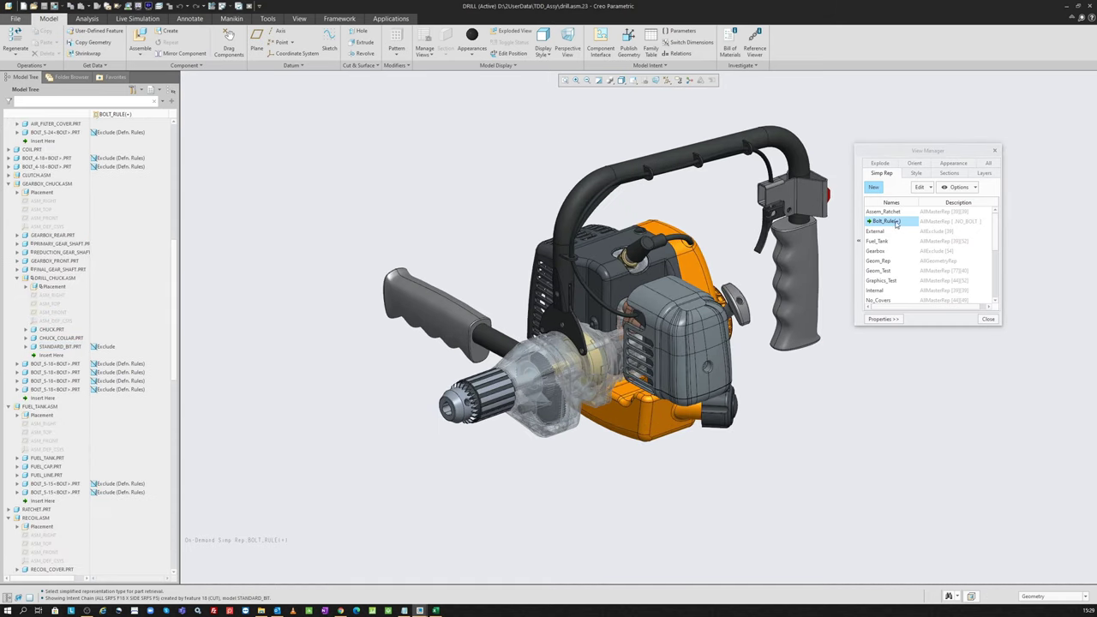
- Begin saving the modified Bolt_Rule(+) rep, then cancel without saving
right_click(902, 225)
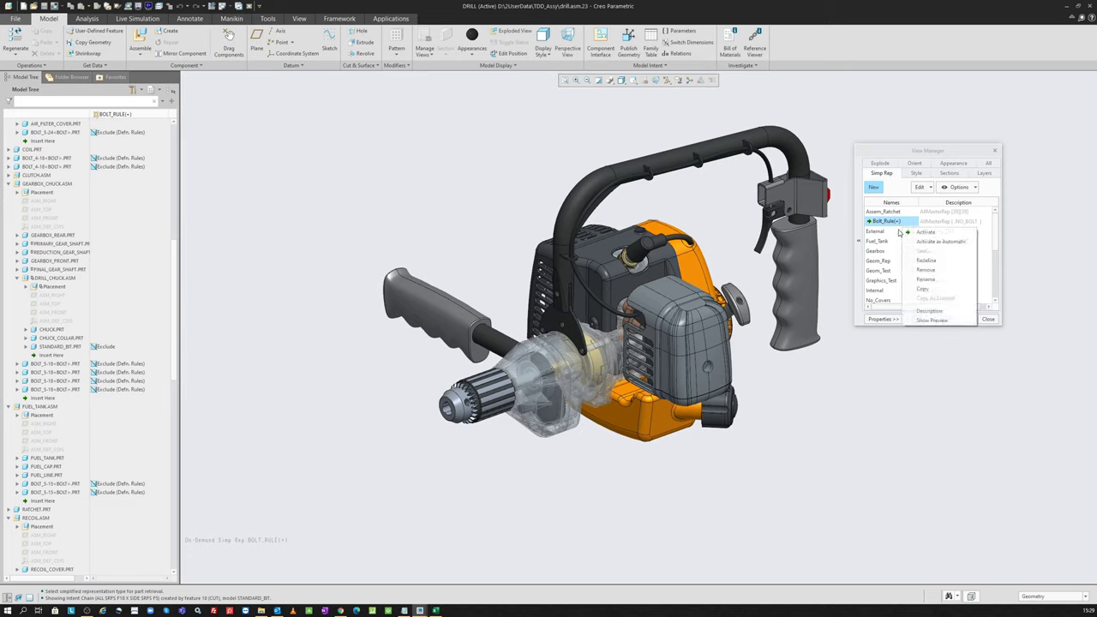
right_click(902, 225)
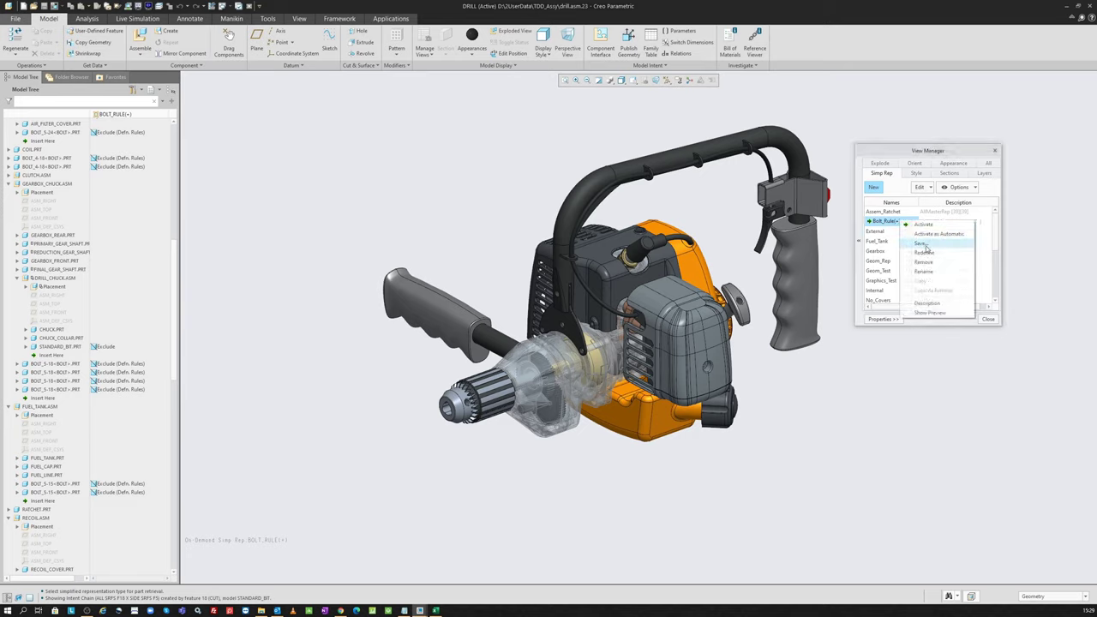
left_click(921, 243)
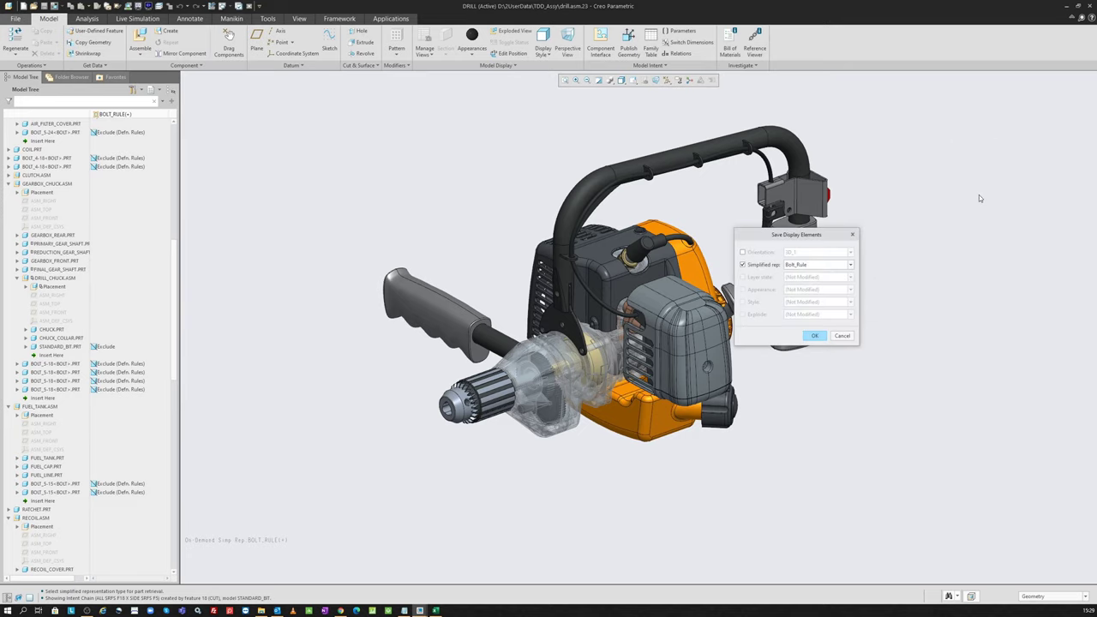
left_click(842, 335)
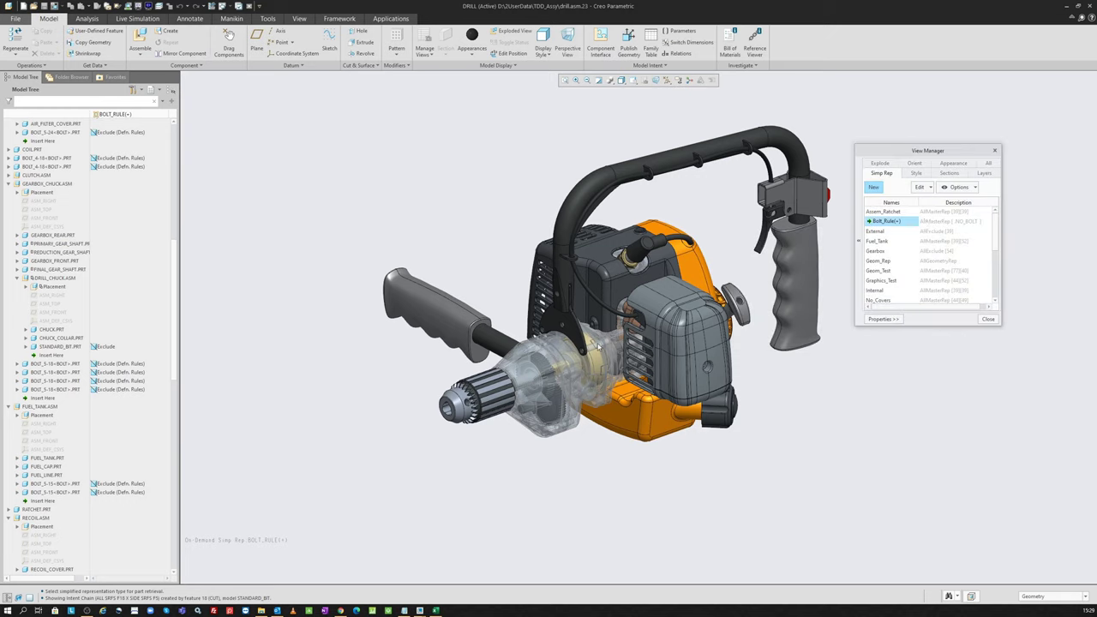
- Reactivate Bolt_Rule, discard its unsaved changes, and close the View Manager
double_click(896, 223)
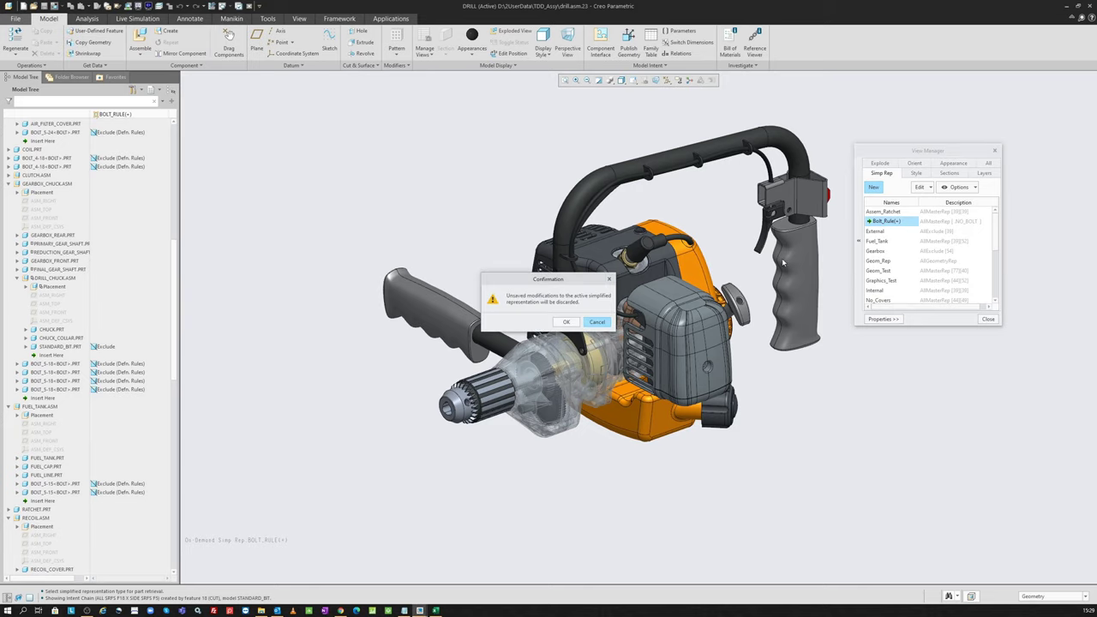
left_click(566, 322)
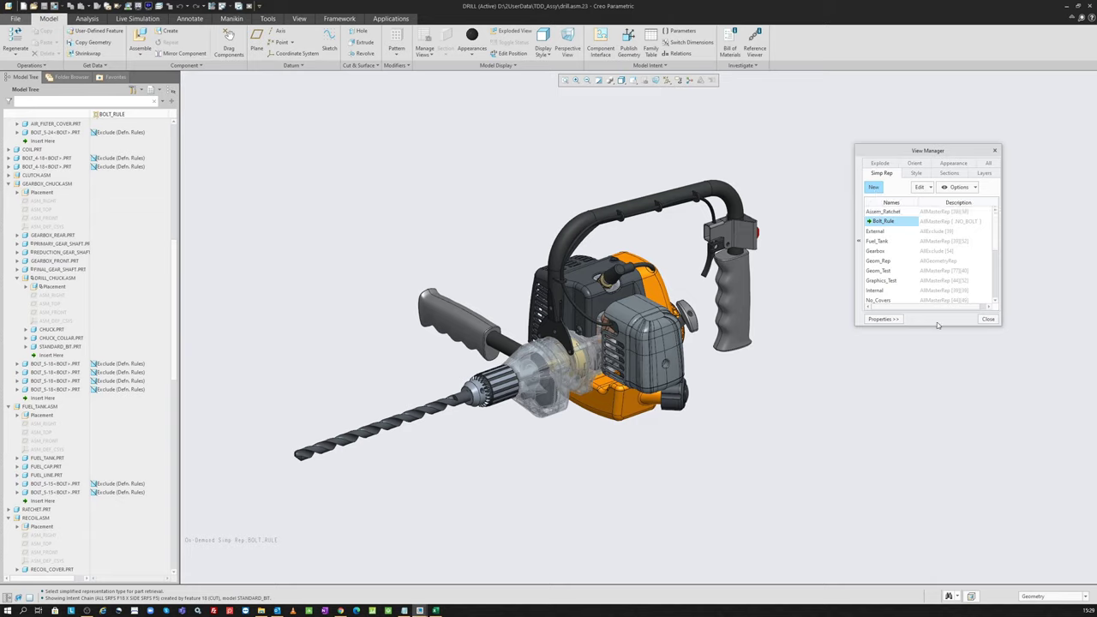
left_click(987, 318)
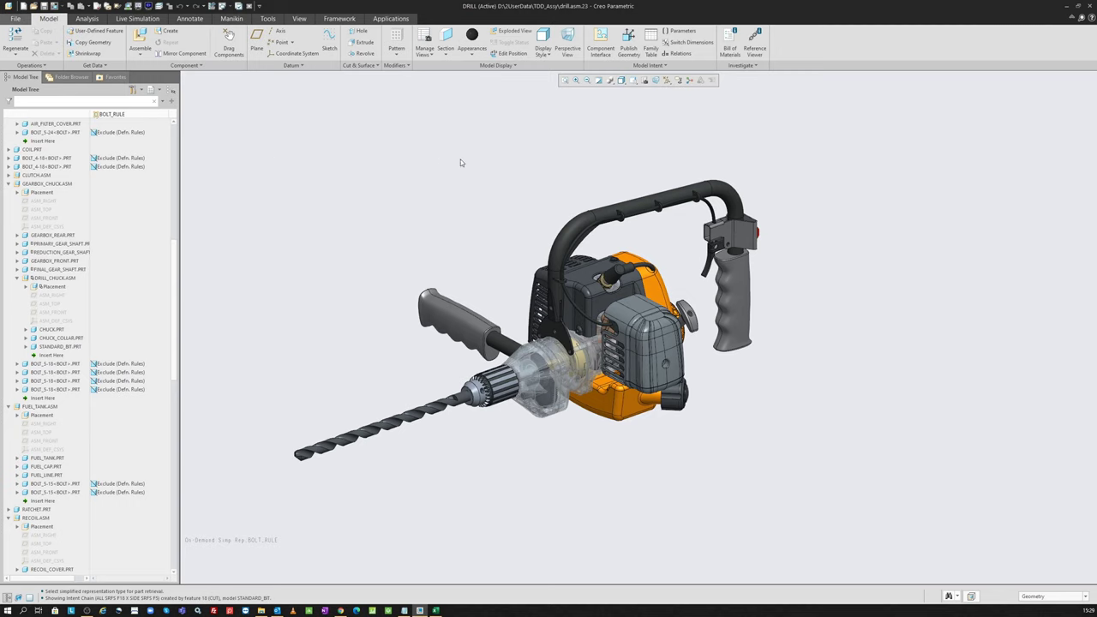
- Reopen the simplified reps list and position it left, nearer the model
left_click(632, 81)
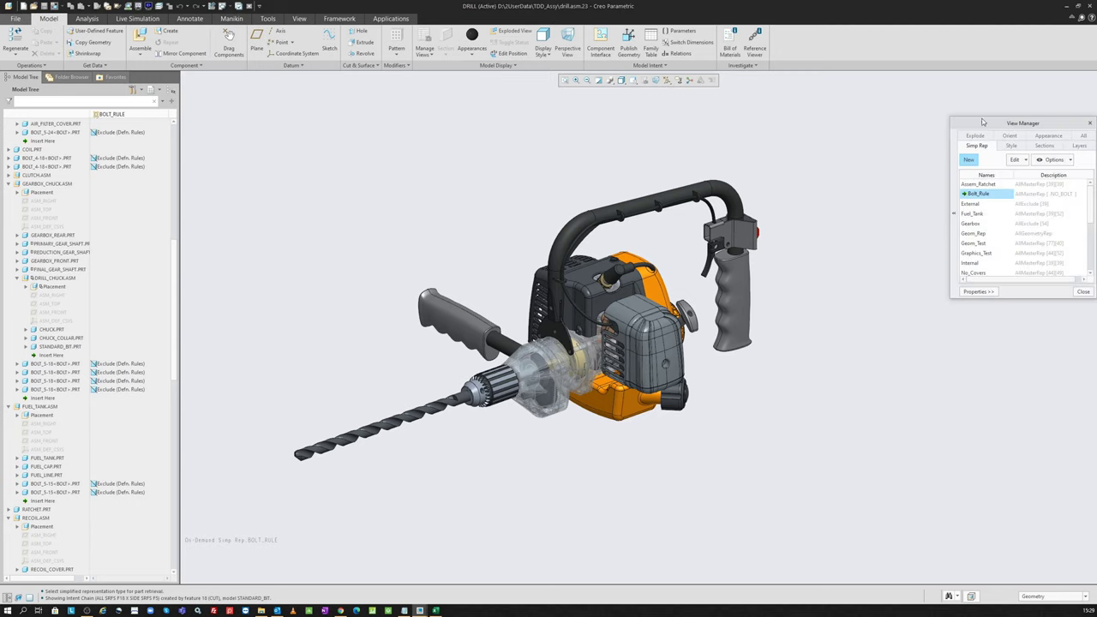
left_click_drag(983, 122, 891, 138)
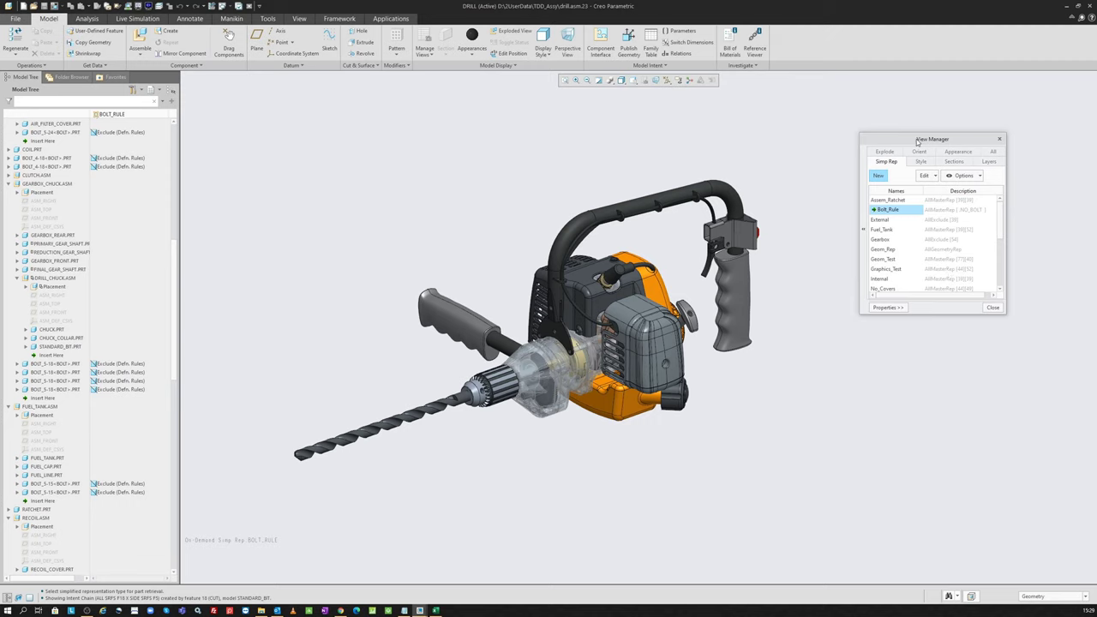
left_click_drag(917, 142, 885, 153)
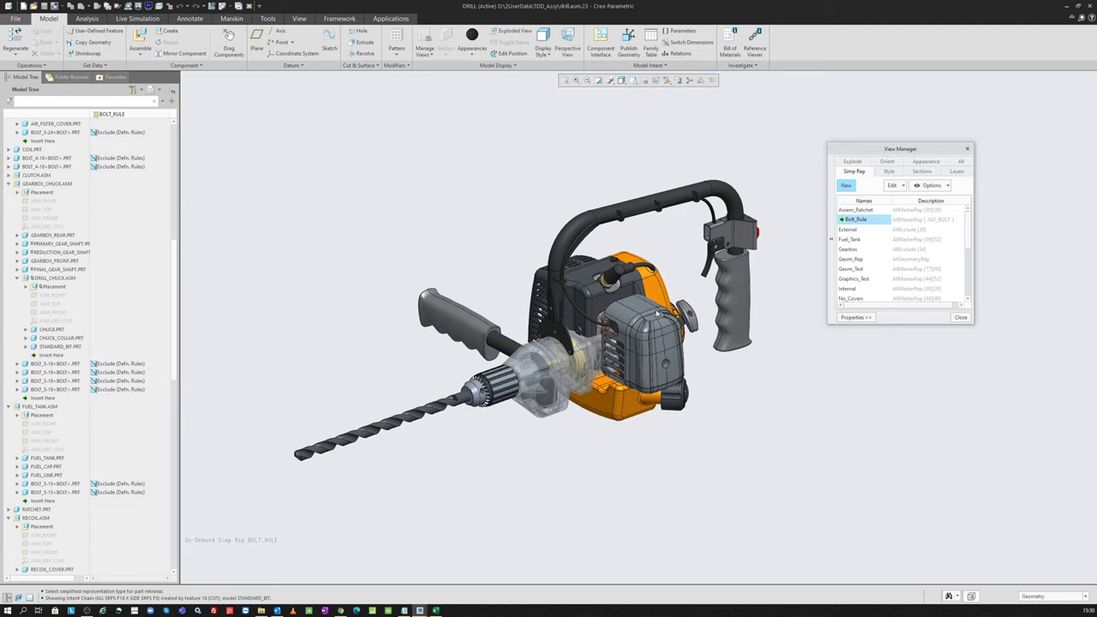